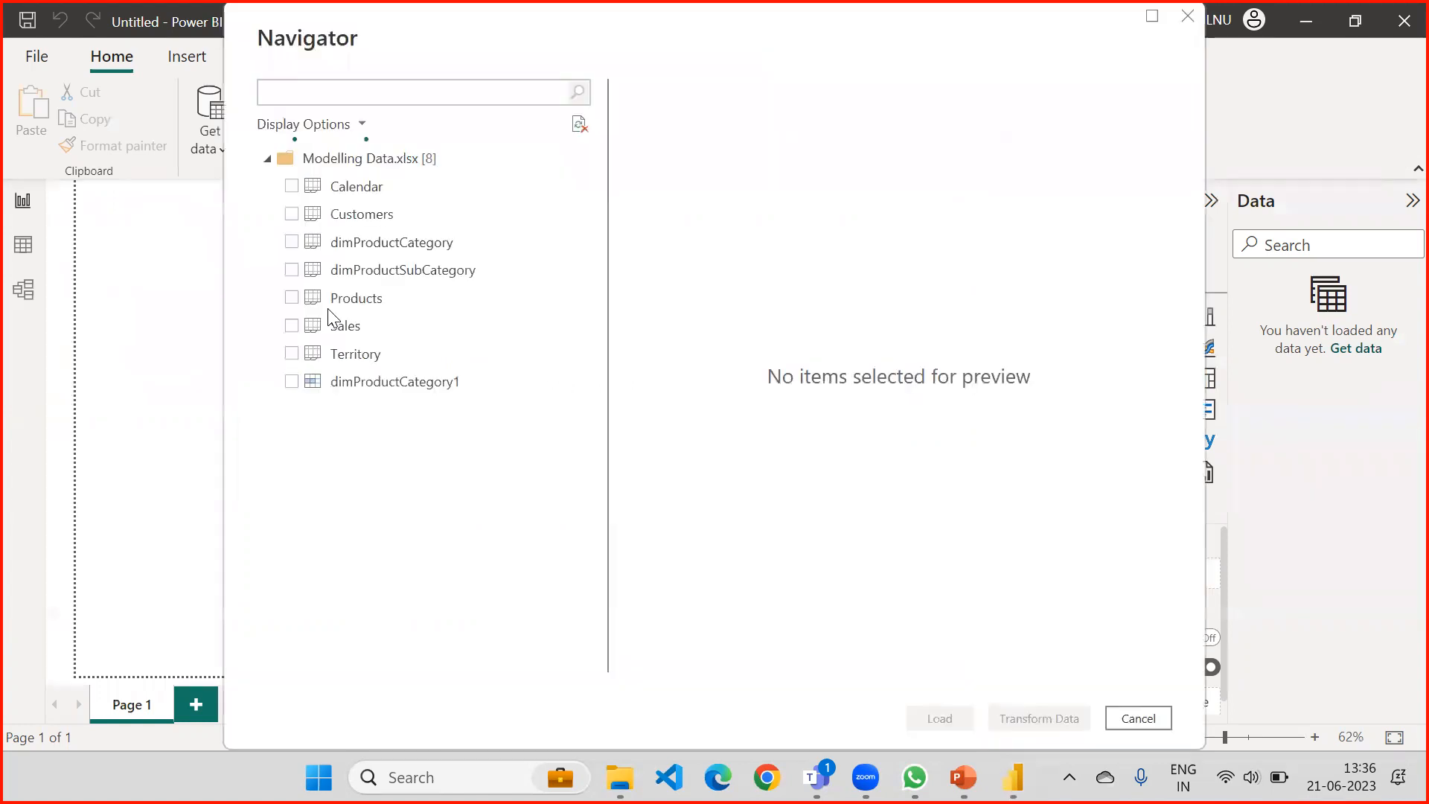
Select the Products, Sales, Territory and Customers tables from Modelling Data.xlsx and open them for transformation.
{"action": "left_click", "coordinate": [291, 297]}
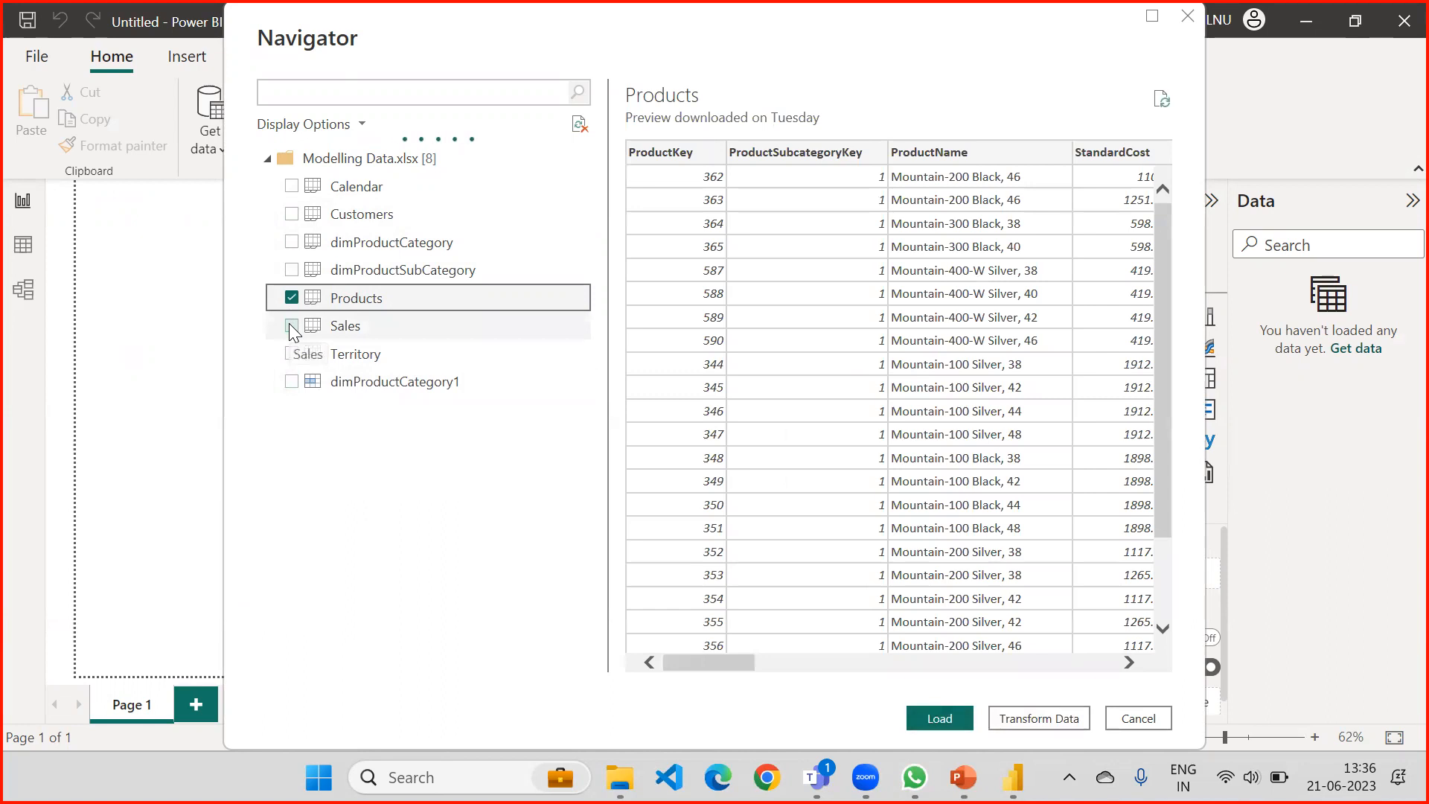
{"action": "left_click", "coordinate": [291, 326]}
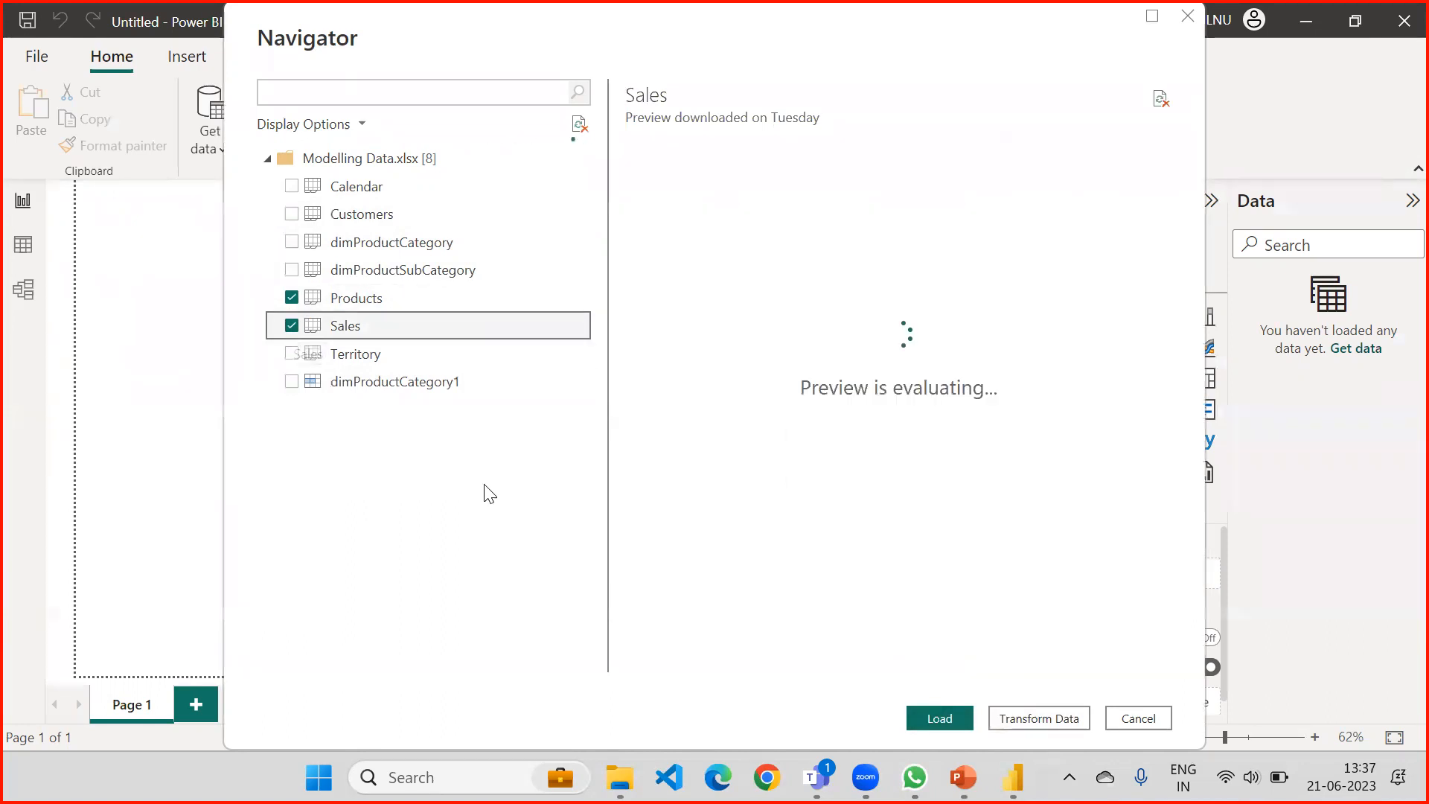
{"action": "left_click", "coordinate": [291, 353]}
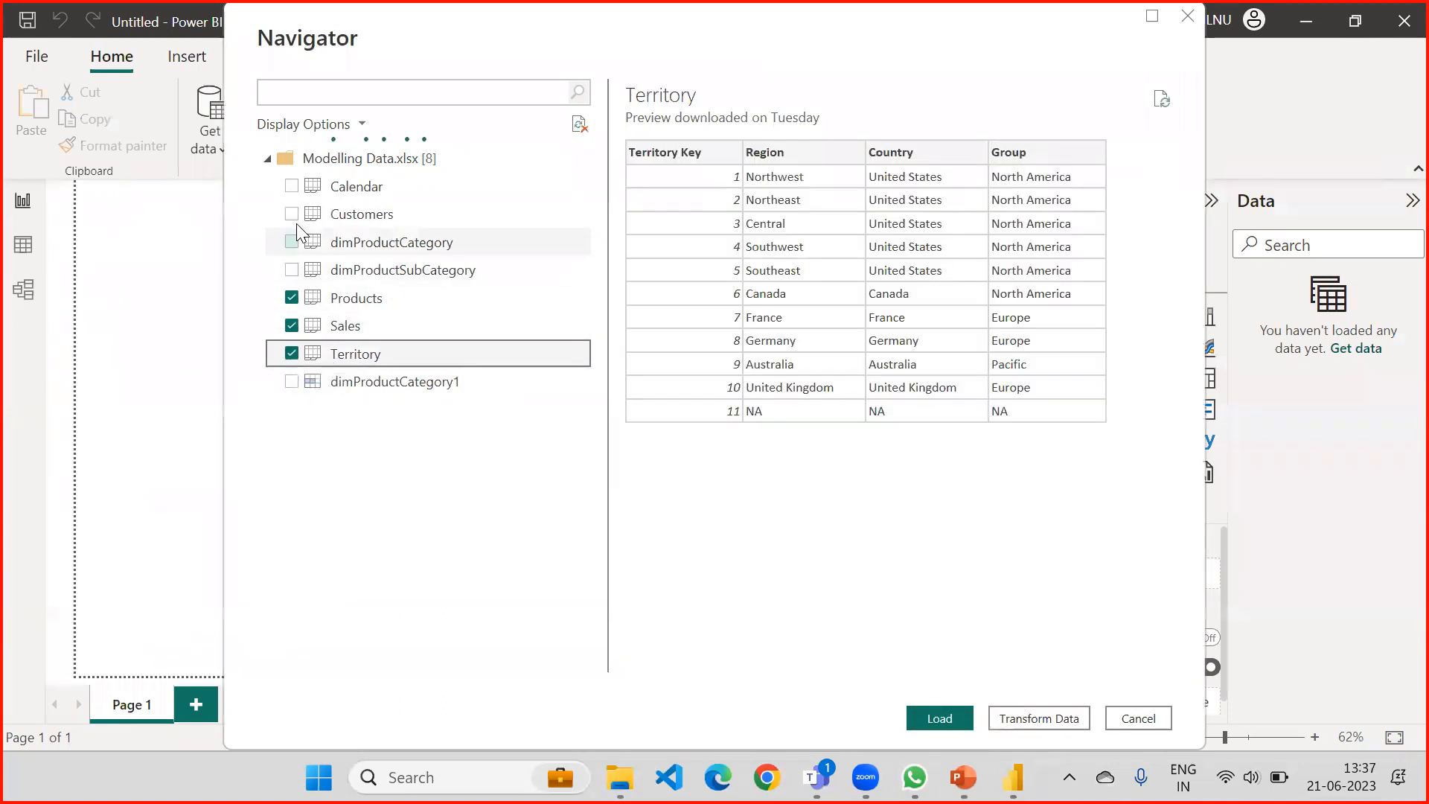
{"action": "left_click", "coordinate": [291, 214]}
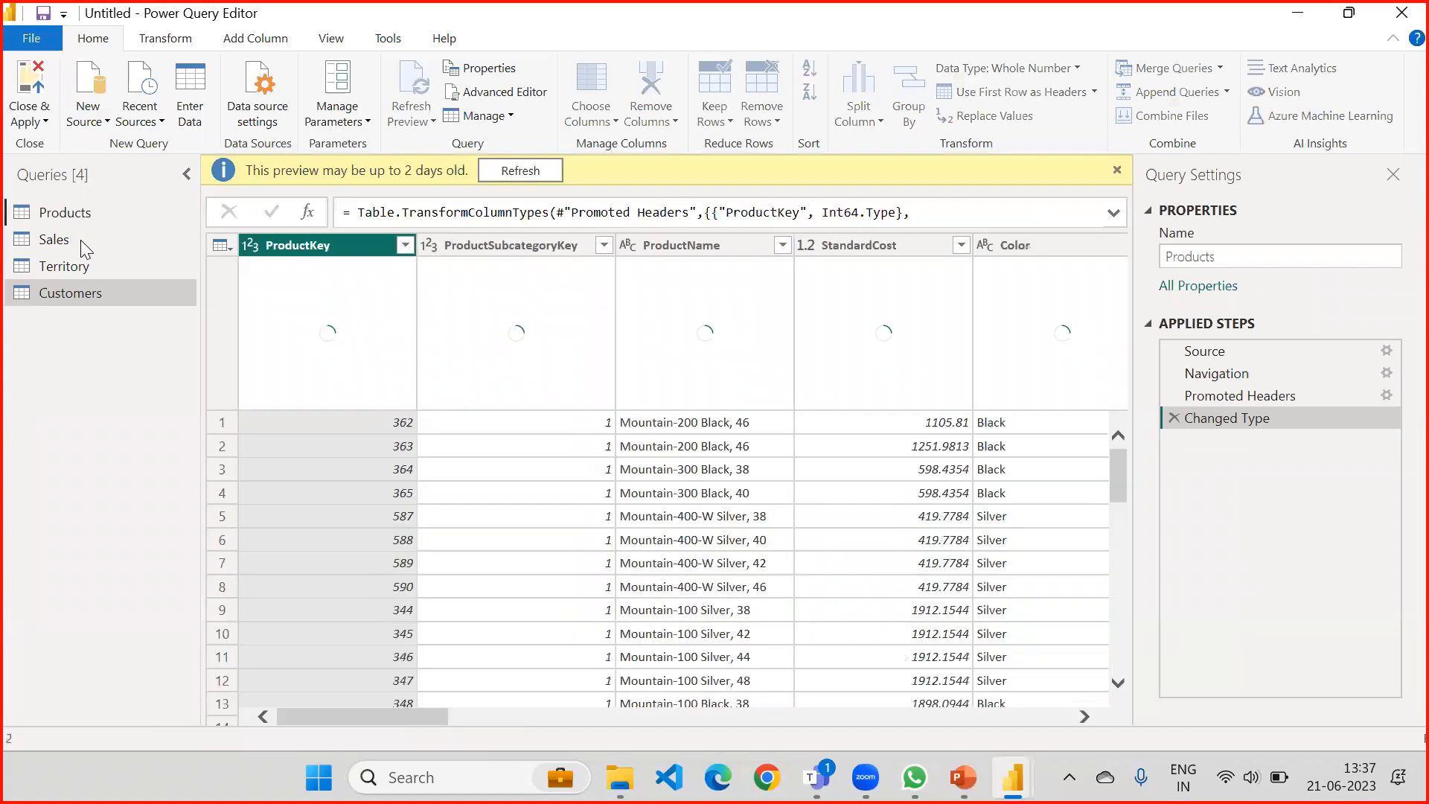
Disable loading of the Sales query into the report.
{"action": "left_click", "coordinate": [81, 239]}
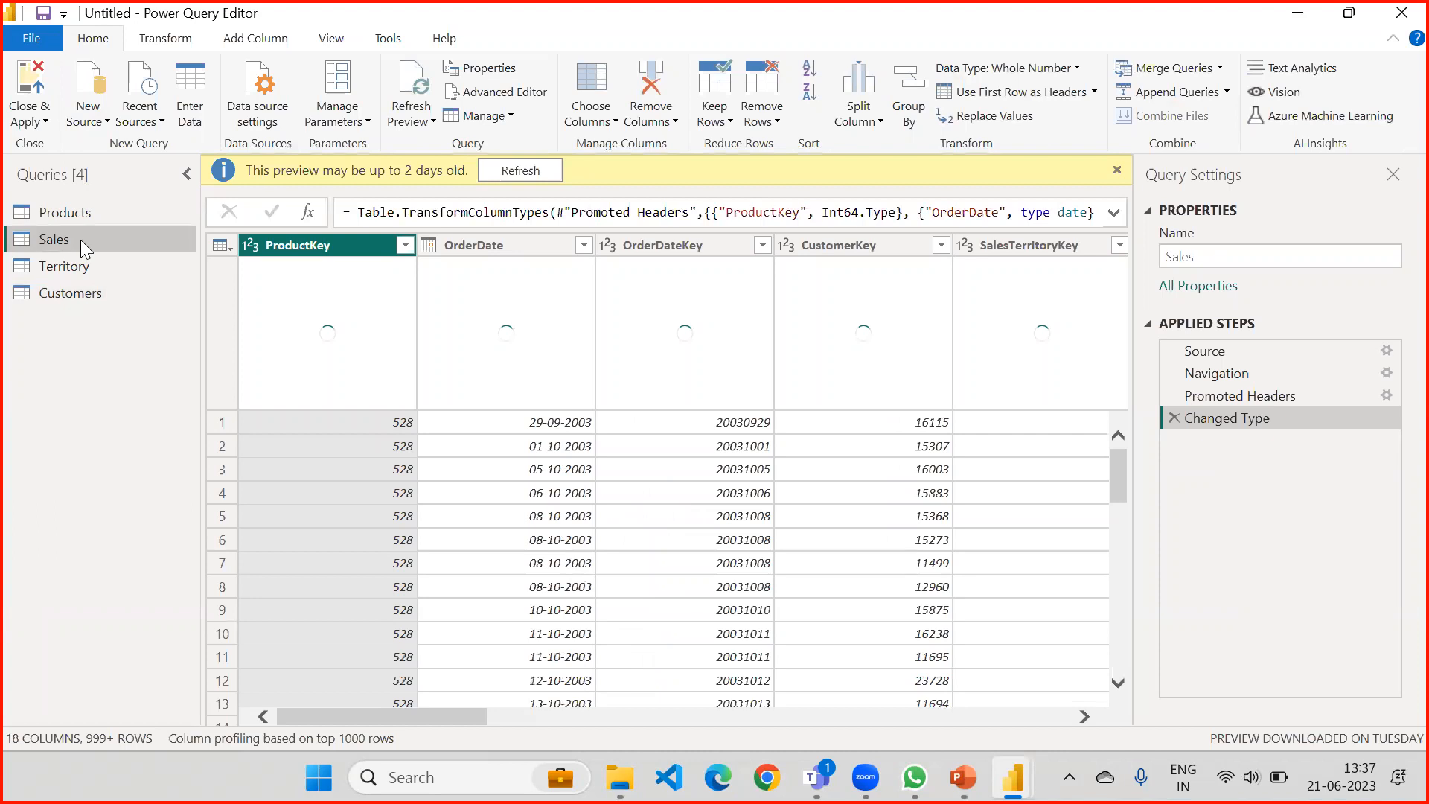
{"action": "right_click", "coordinate": [81, 240]}
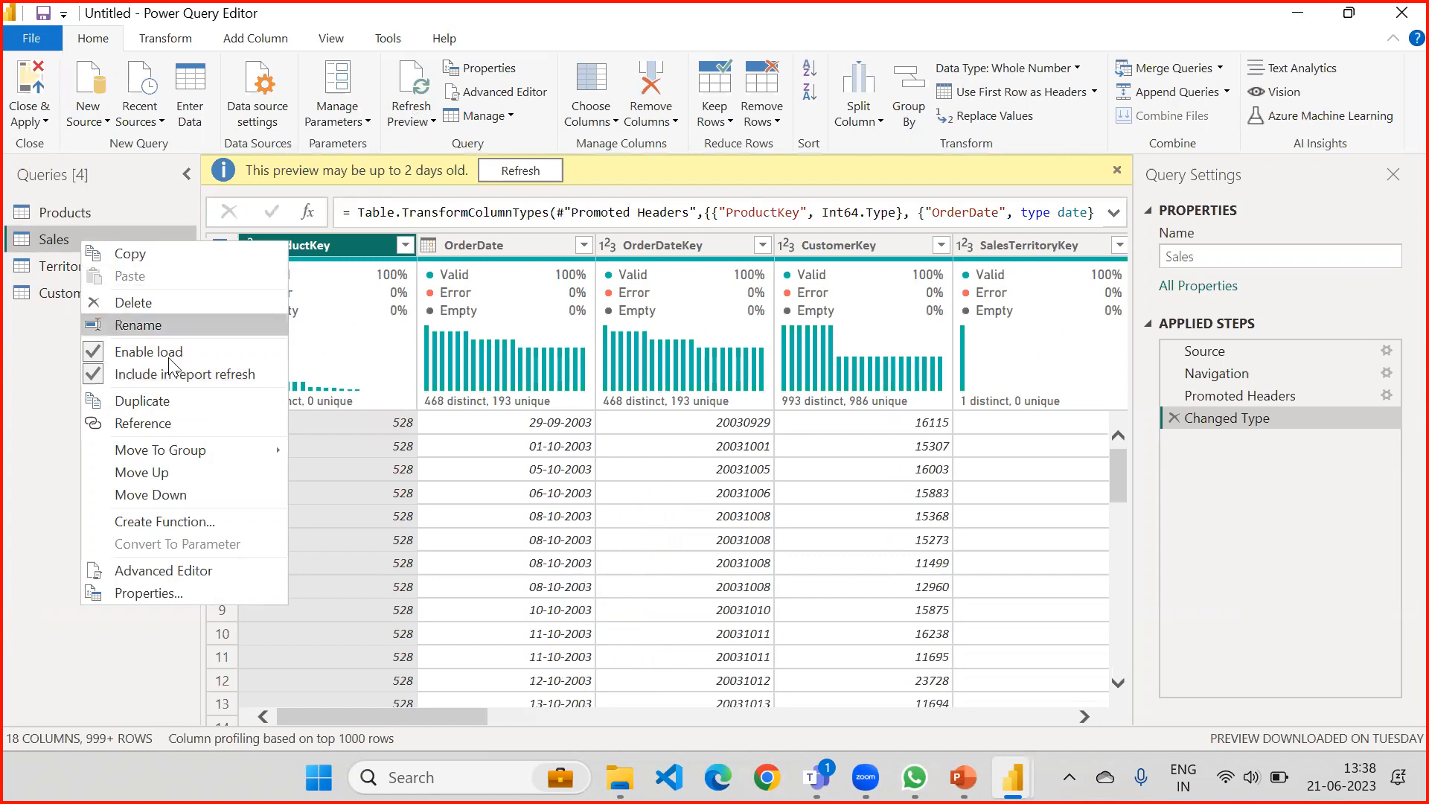
{"action": "left_click", "coordinate": [91, 355]}
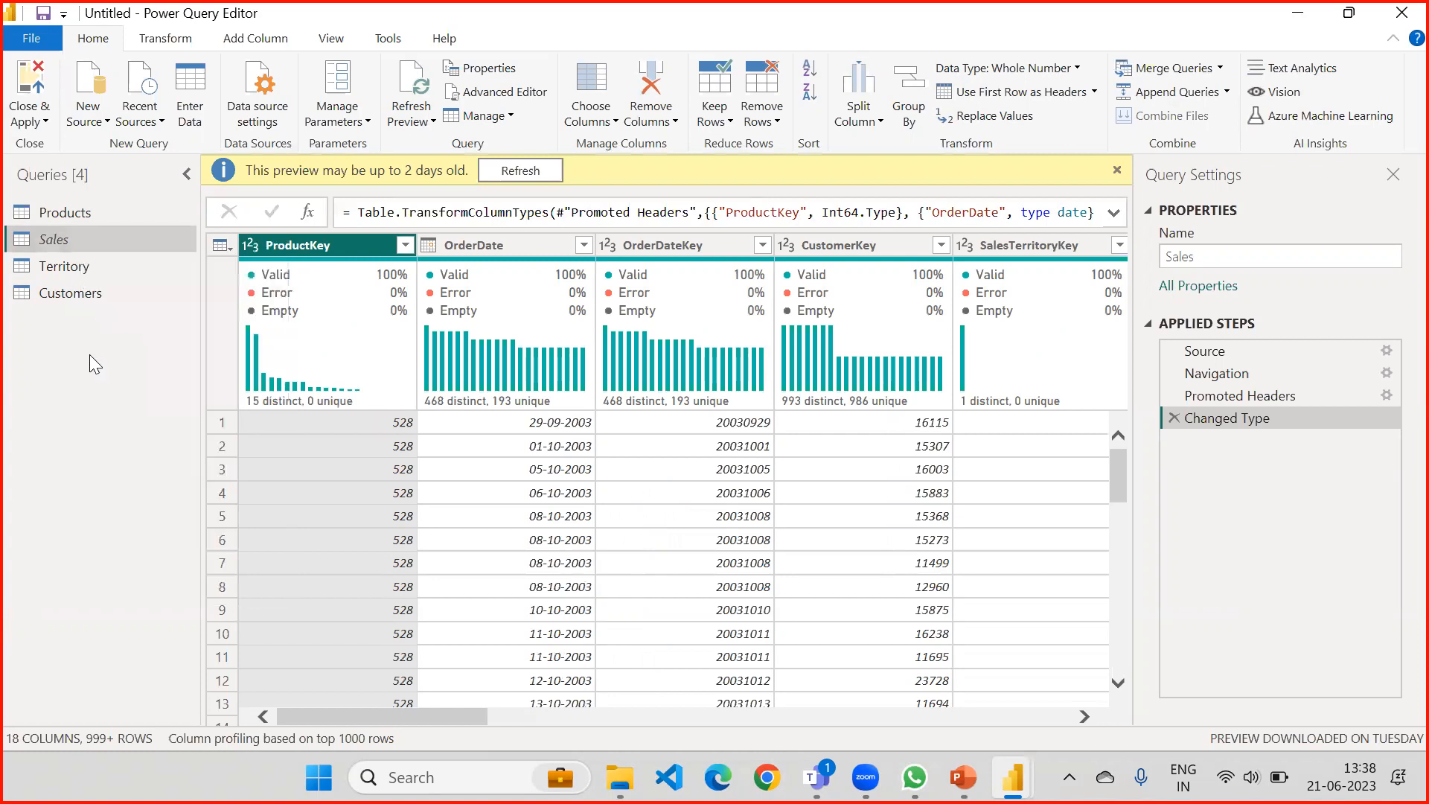
{"action": "right_click", "coordinate": [96, 236]}
{"action": "left_click", "coordinate": [50, 330]}
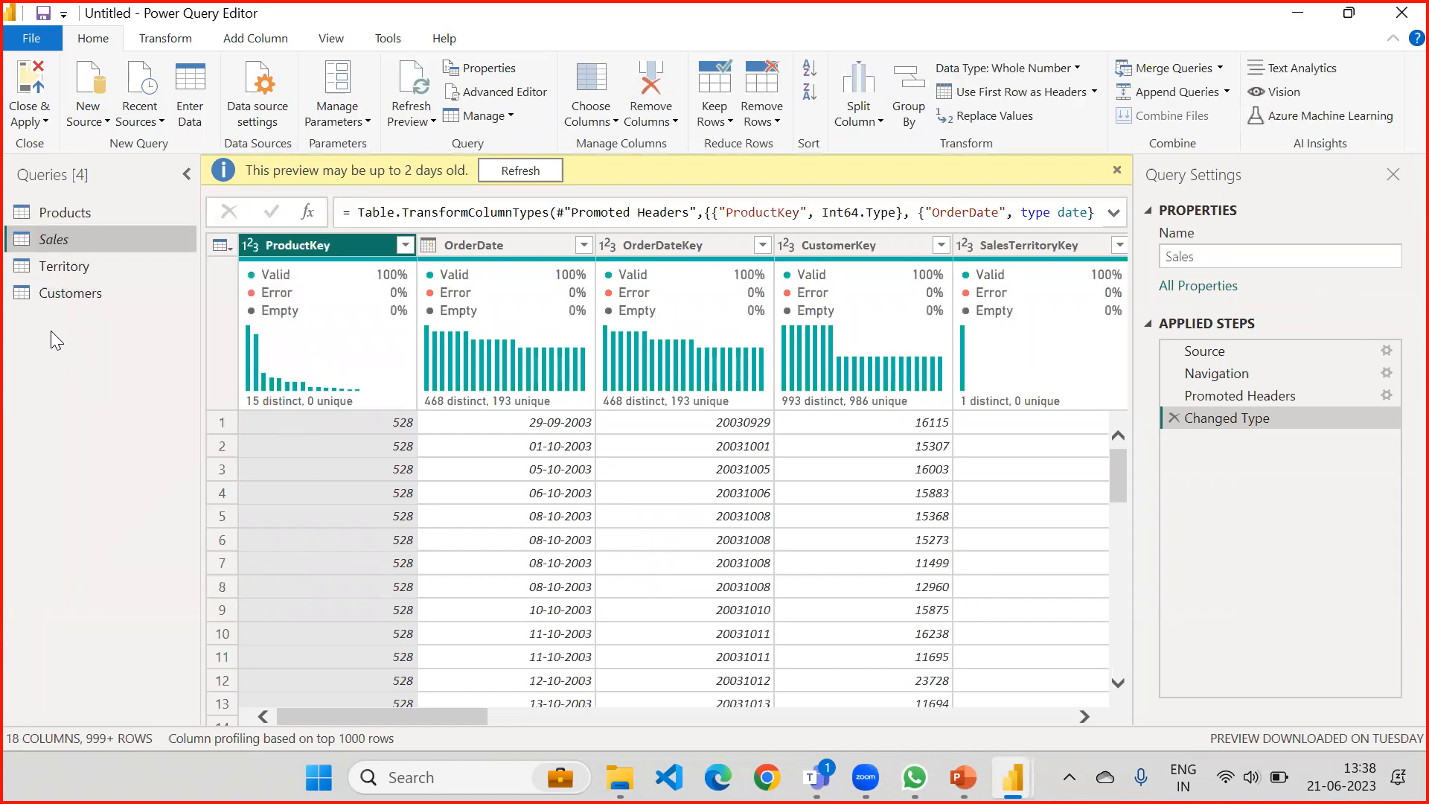
Close the query editor with the changes applied to the model and dismiss the load summary.
{"action": "left_click", "coordinate": [35, 119]}
{"action": "left_click", "coordinate": [29, 155]}
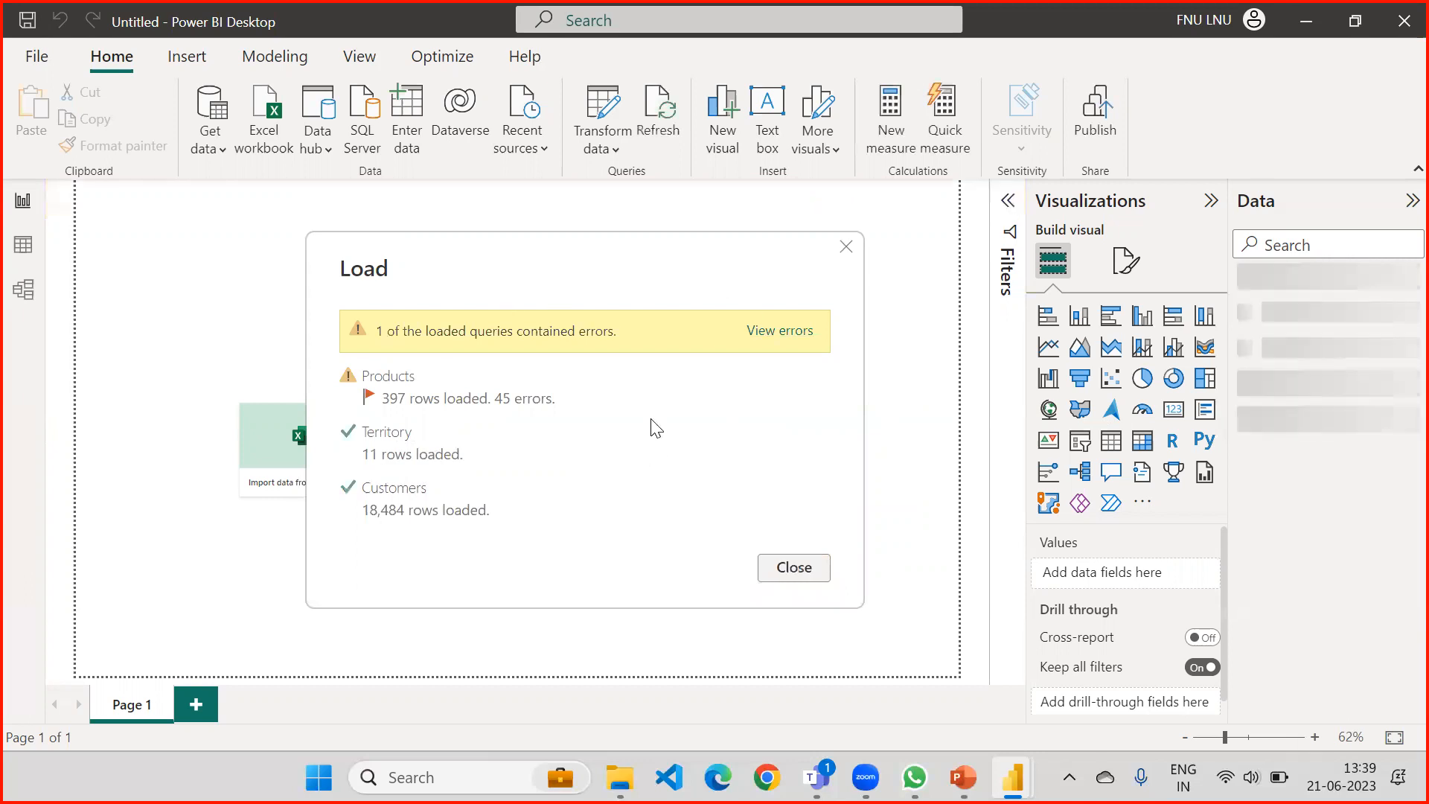
{"action": "left_click", "coordinate": [784, 567]}
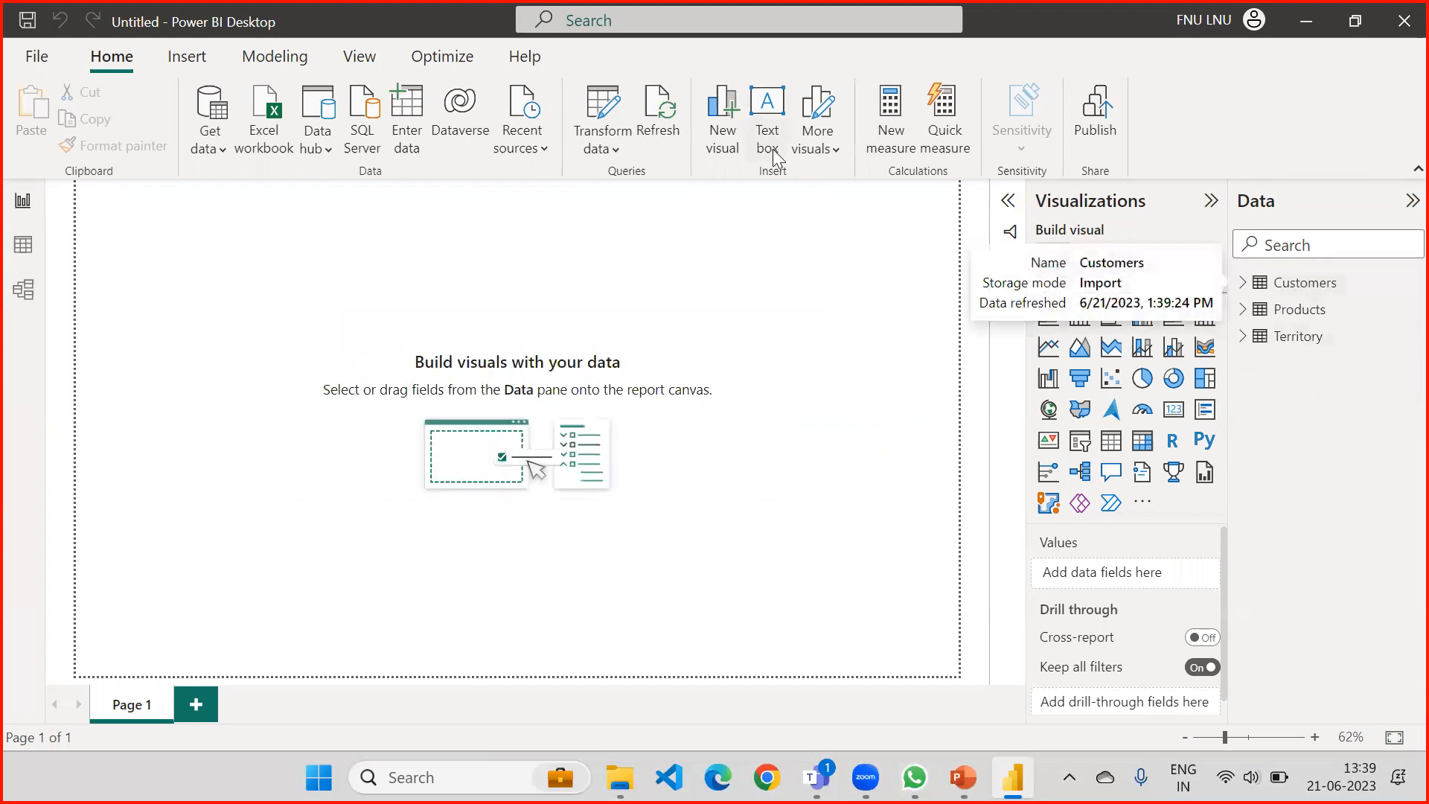
Reopen the Power Query Editor and exclude the Products query from report refresh.
{"action": "left_click", "coordinate": [602, 148]}
{"action": "left_click", "coordinate": [613, 190]}
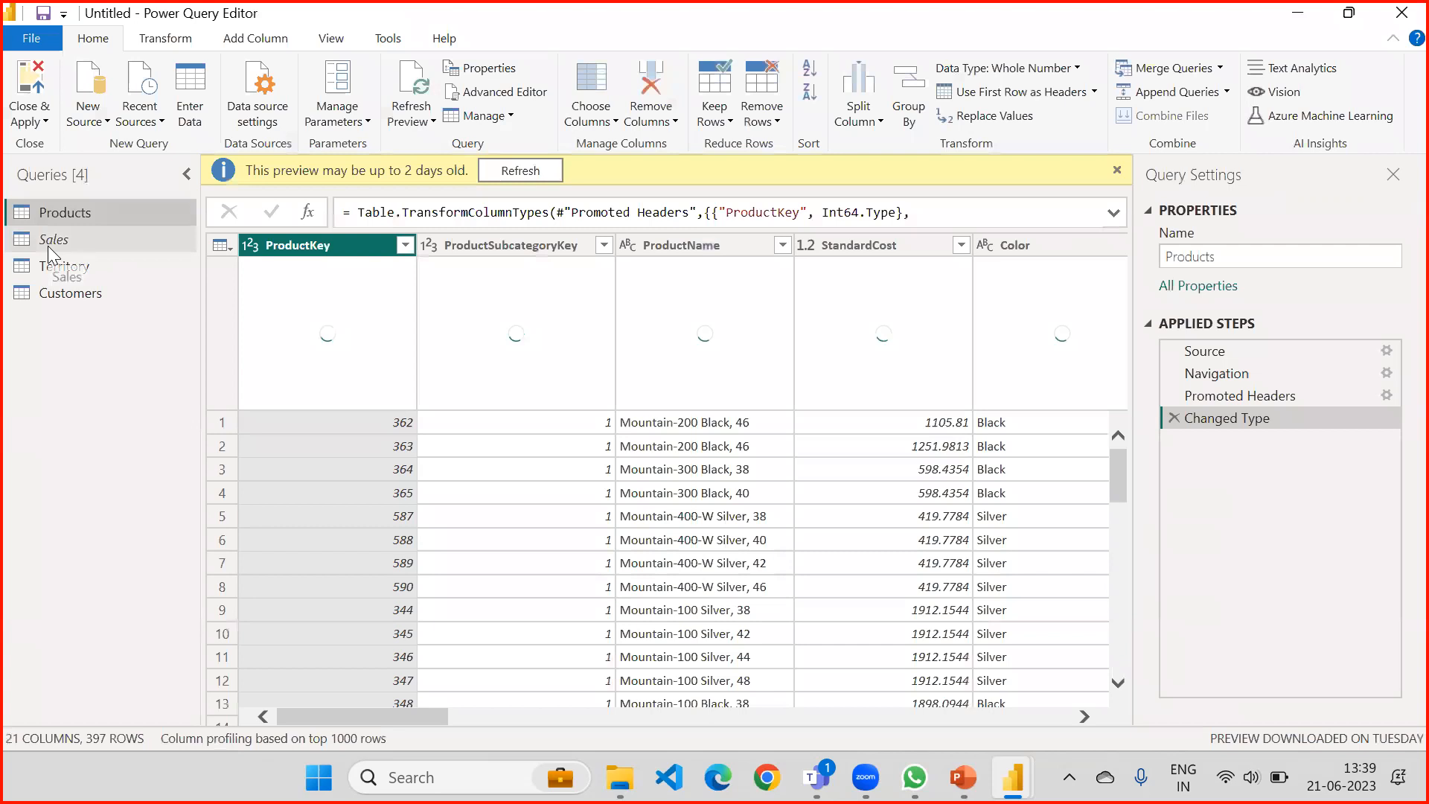
{"action": "left_click", "coordinate": [54, 239]}
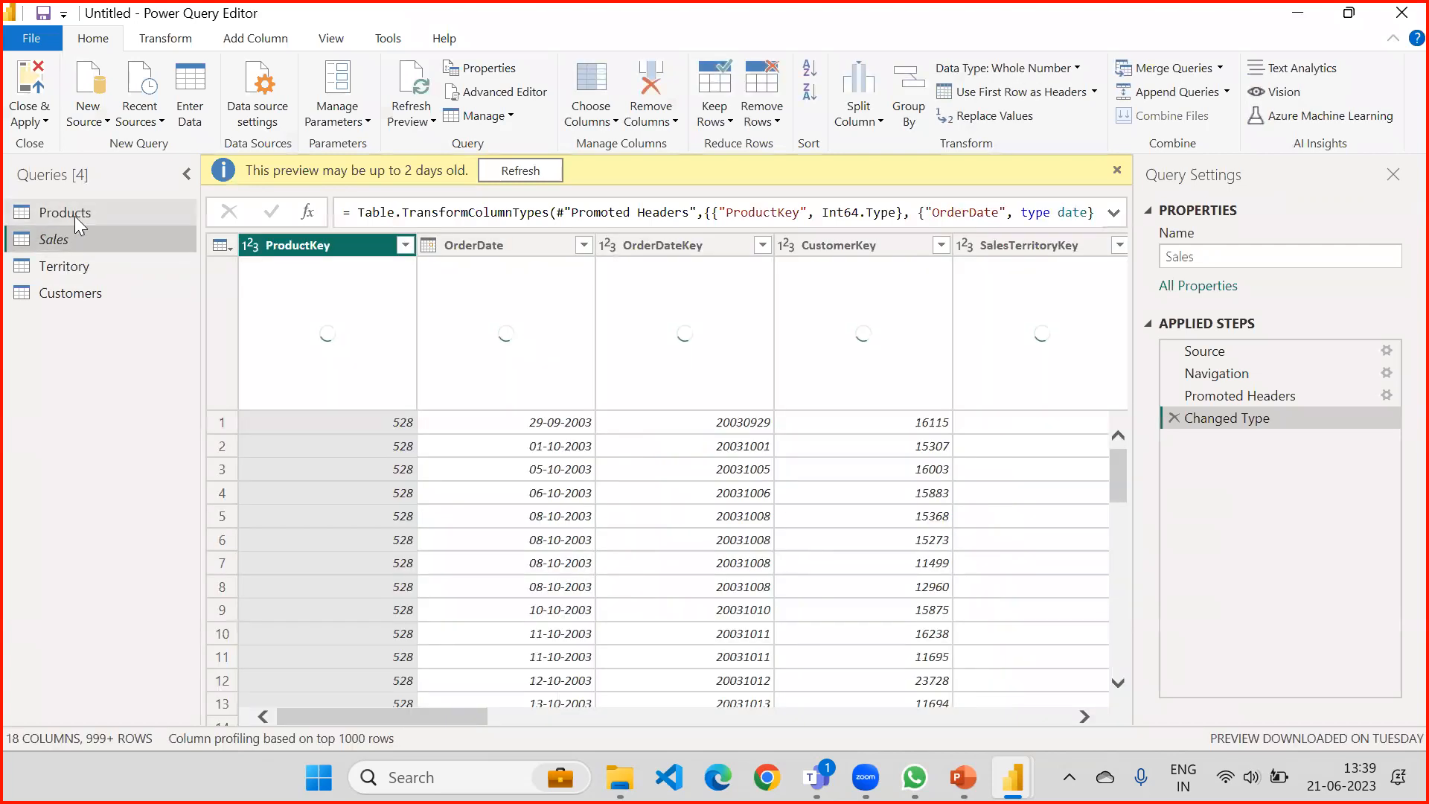
{"action": "left_click", "coordinate": [74, 214]}
{"action": "right_click", "coordinate": [90, 218]}
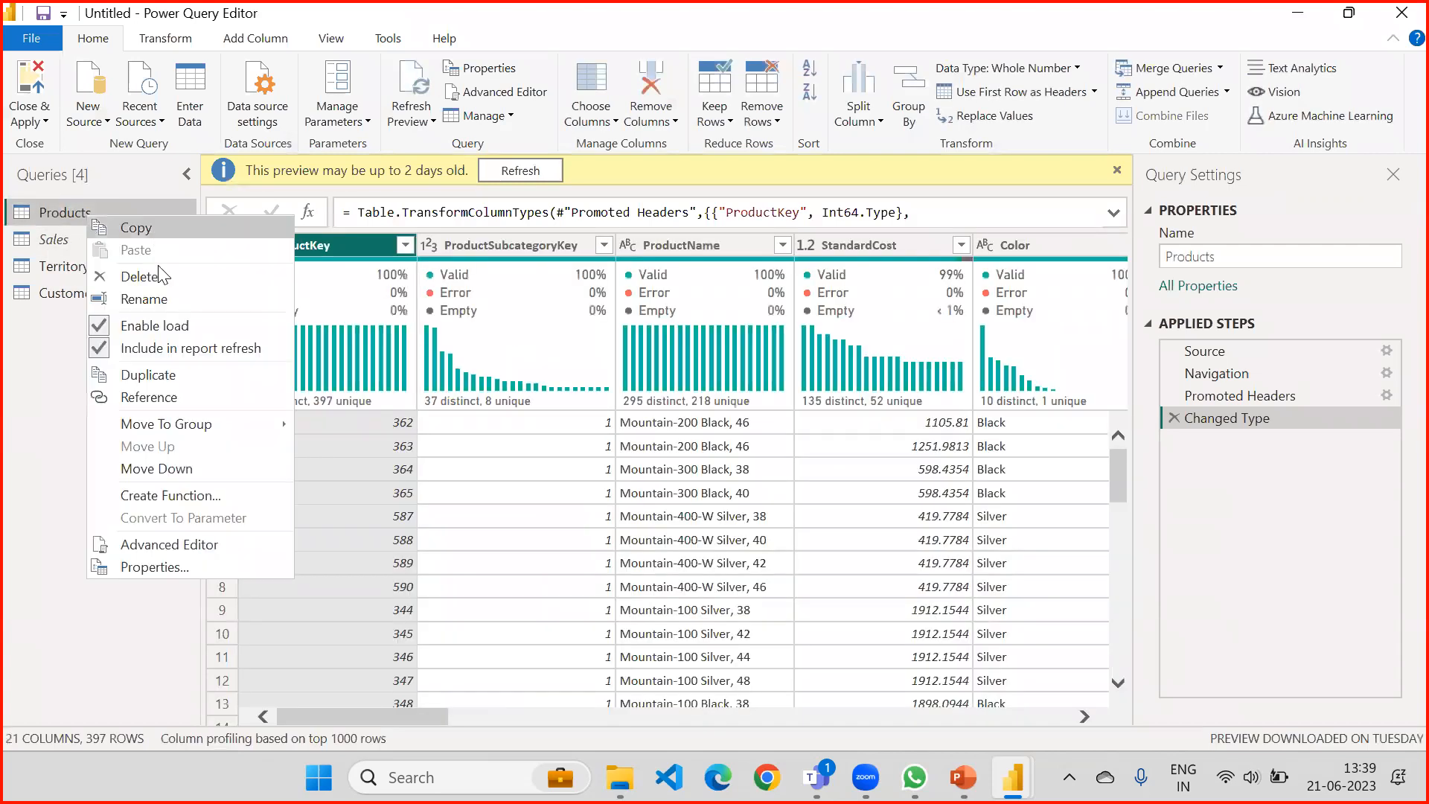
{"action": "left_click", "coordinate": [99, 351]}
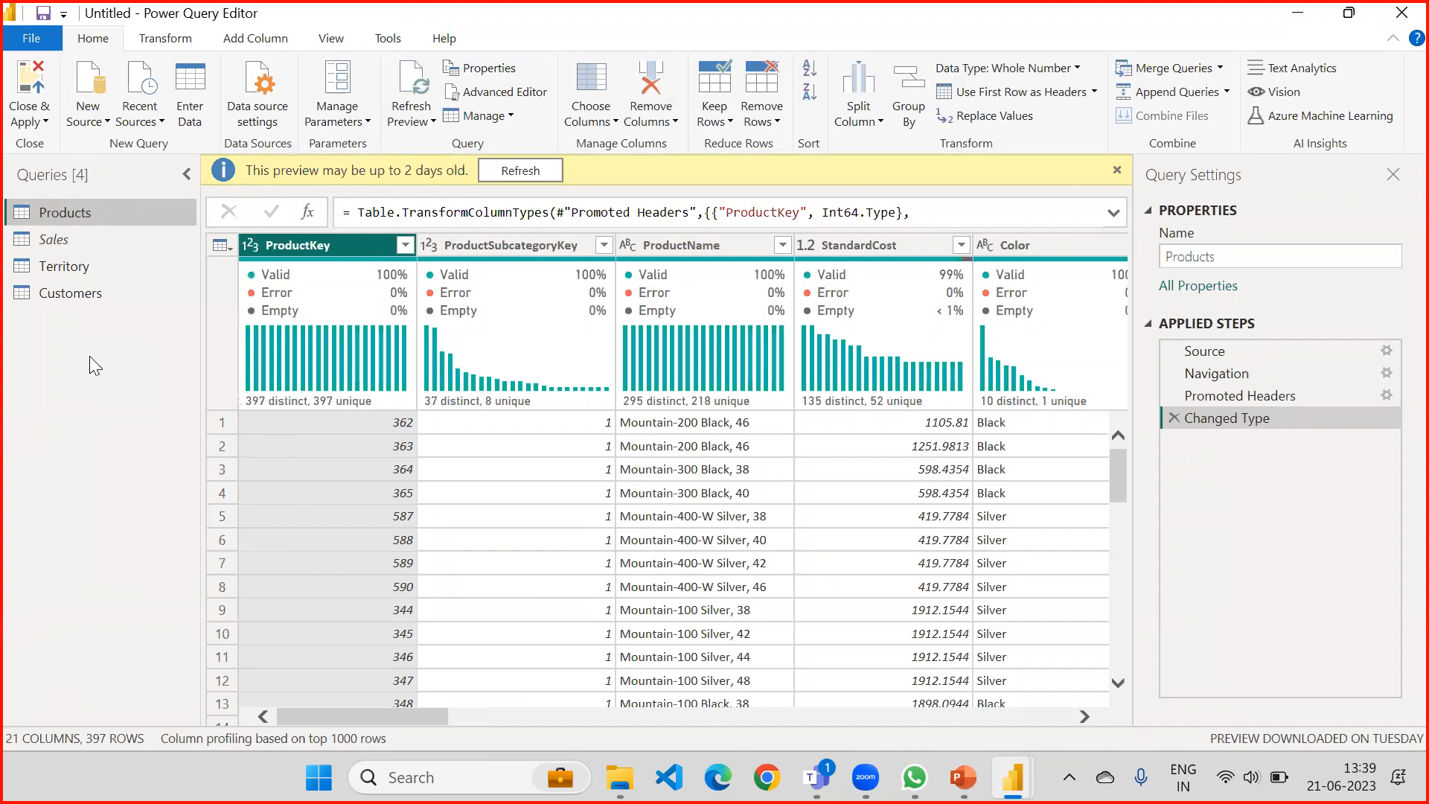
Close and apply the query changes, and refresh the report data.
{"action": "left_click", "coordinate": [13, 128]}
{"action": "left_click", "coordinate": [34, 167]}
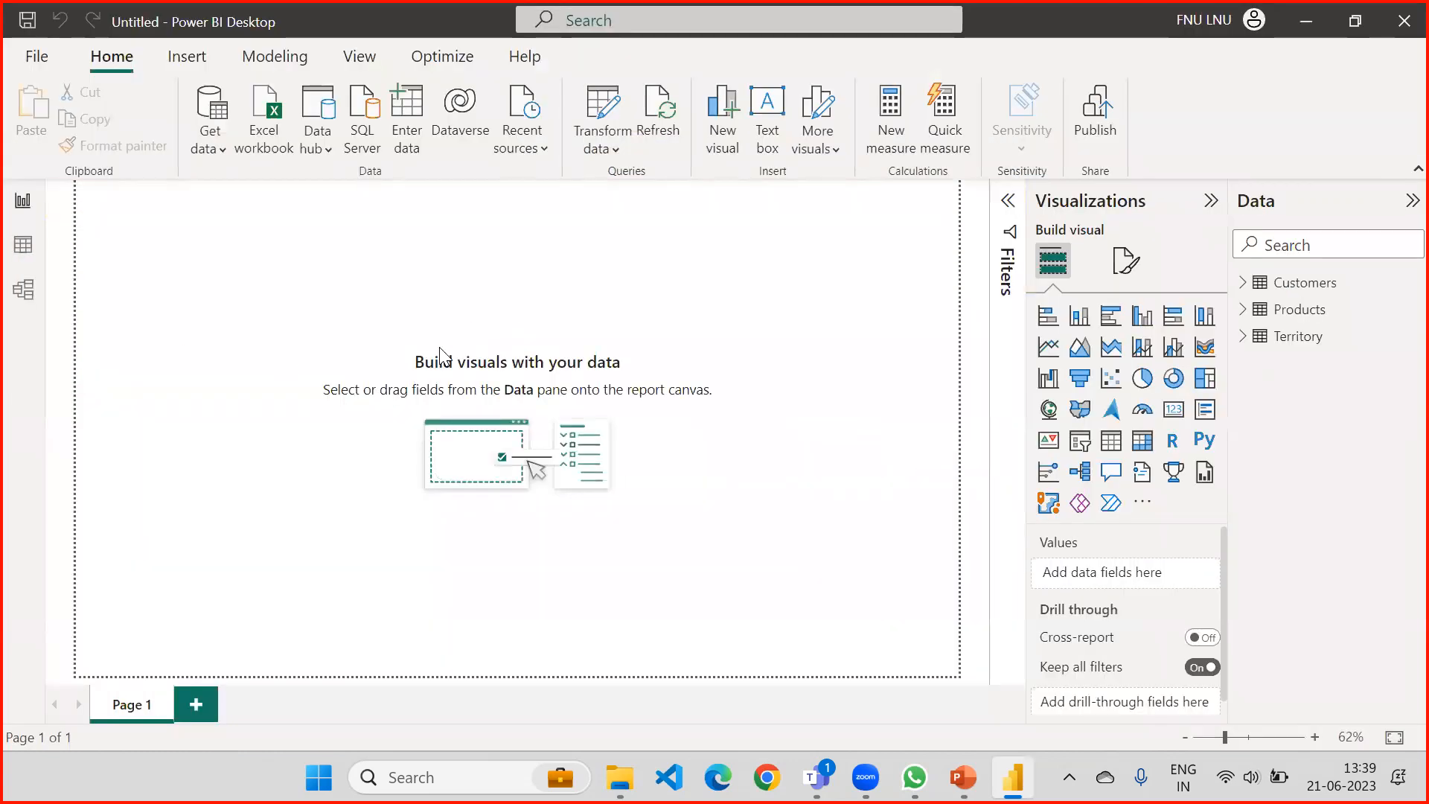
{"action": "left_click", "coordinate": [658, 128]}
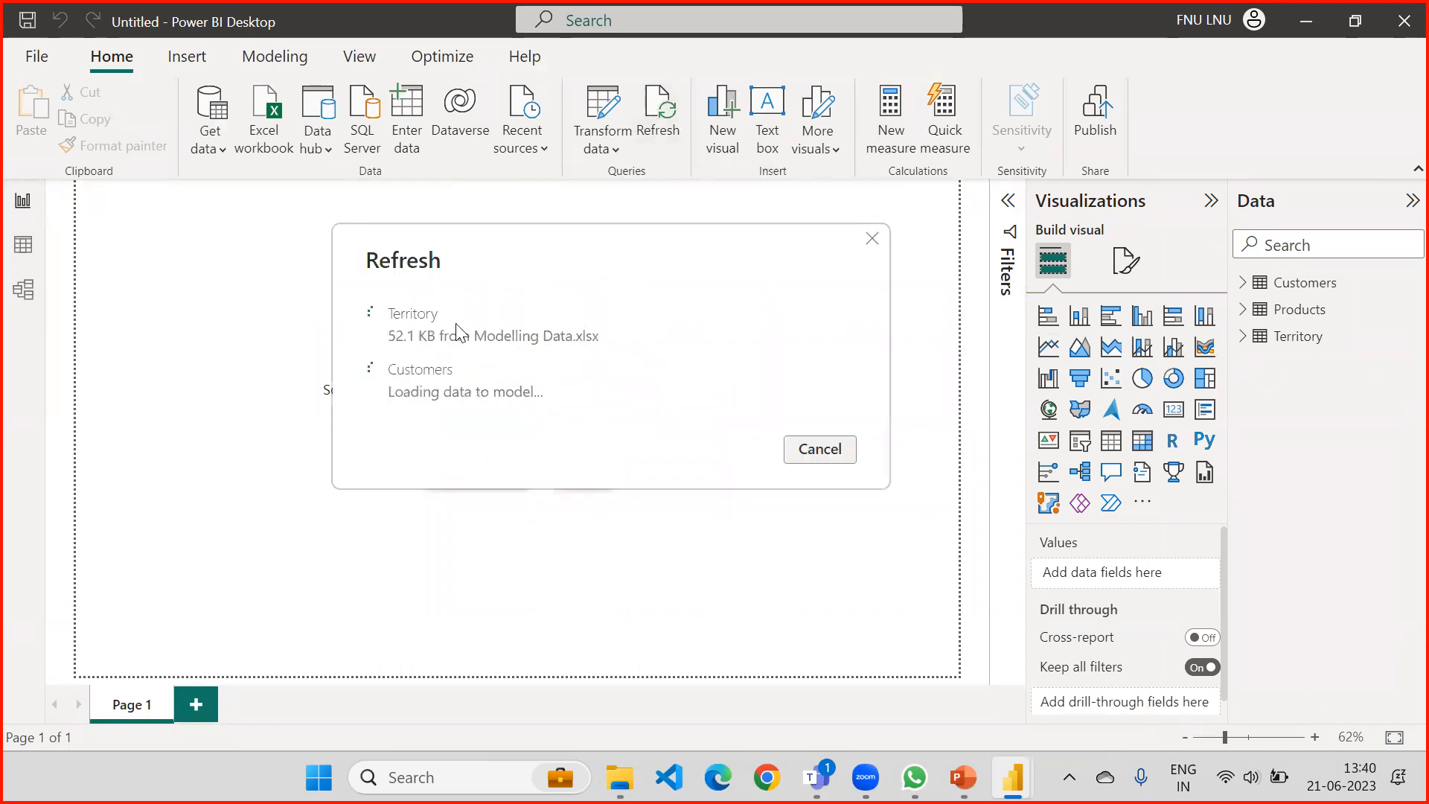
{"action": "left_click", "coordinate": [671, 127]}
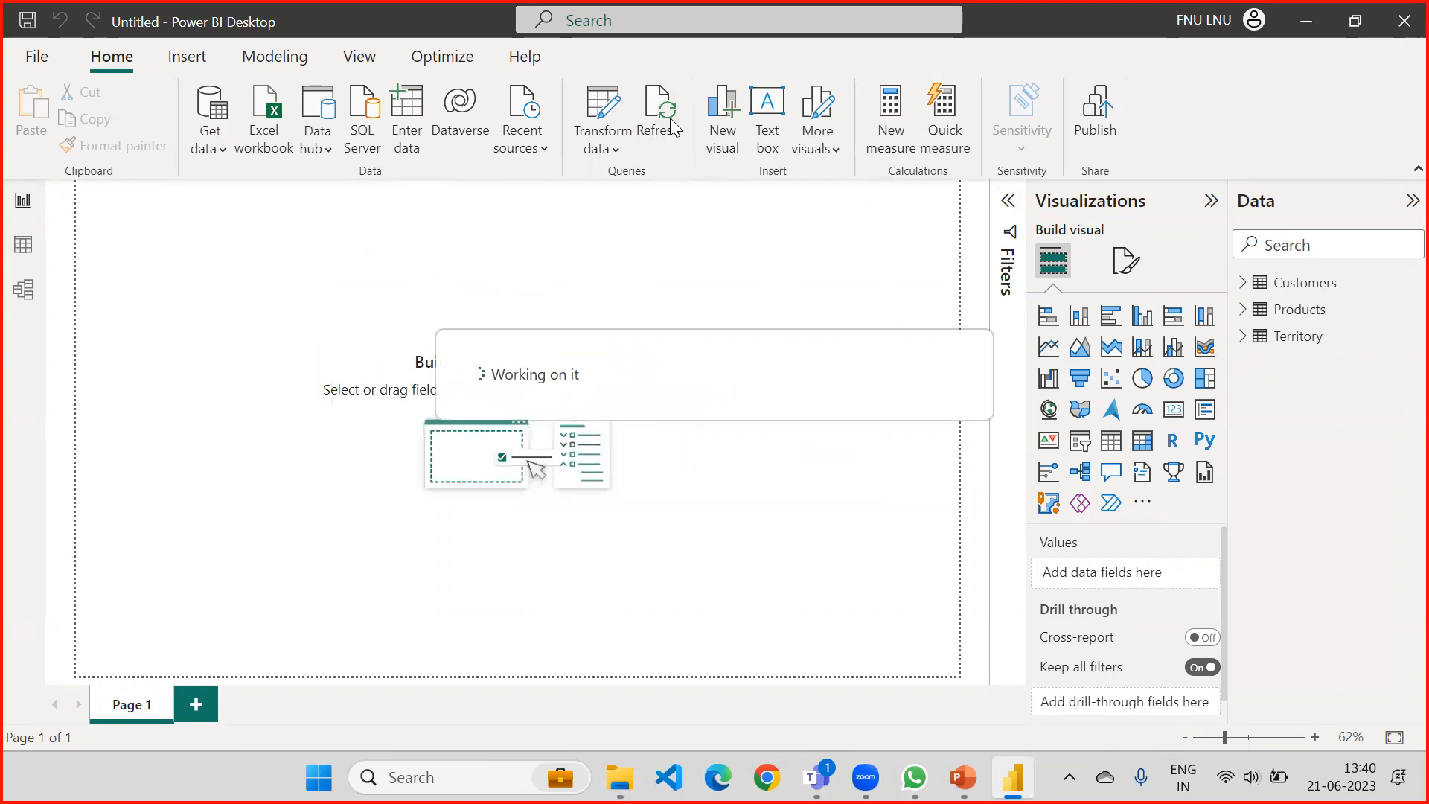
{"action": "left_click", "coordinate": [669, 126]}
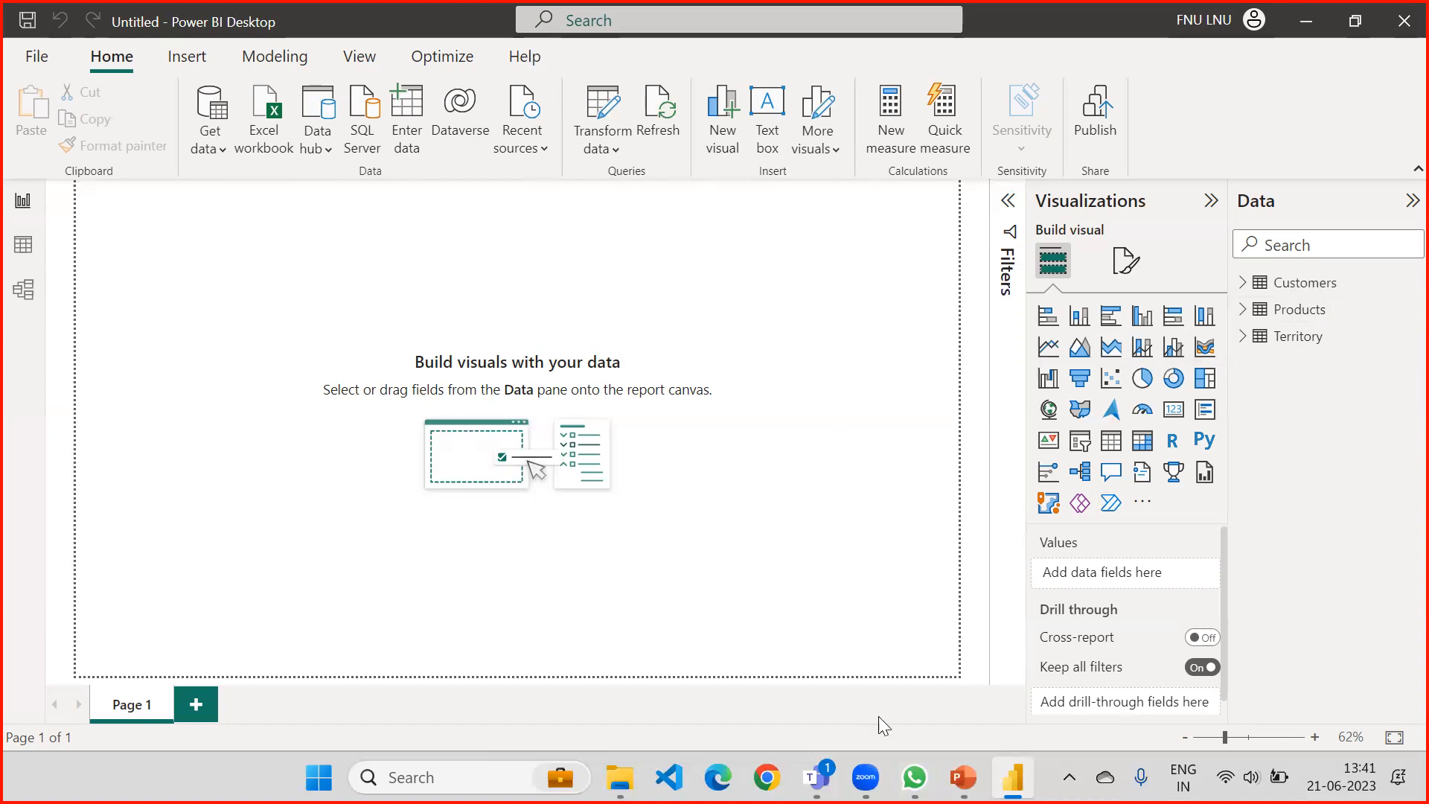
Switch to the PowerPoint presentation and highlight the bullet about transforming data files before loading into the Power BI Model.
{"action": "left_click", "coordinate": [952, 640]}
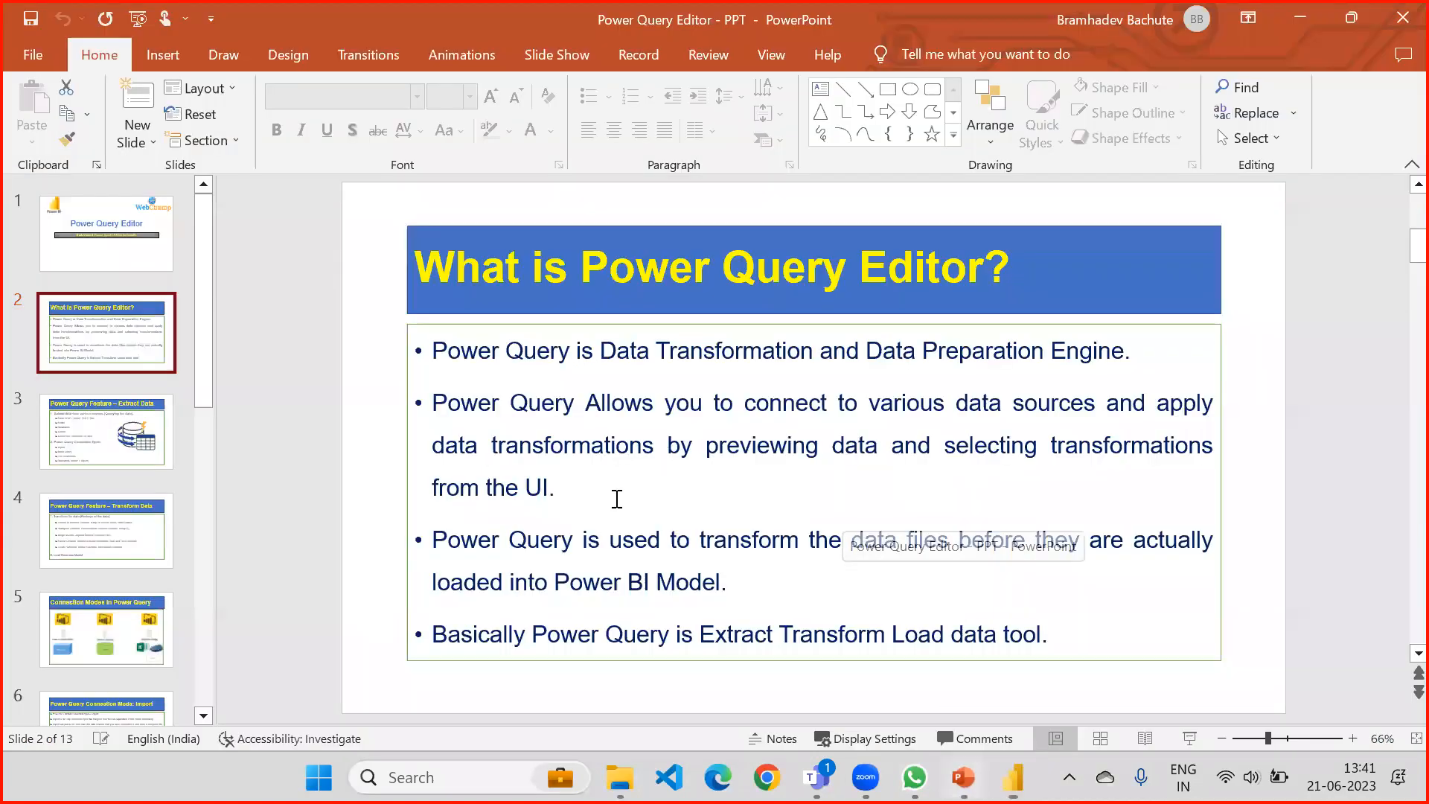
{"action": "left_click_drag", "start_coordinate": [434, 540], "coordinate": [752, 547]}
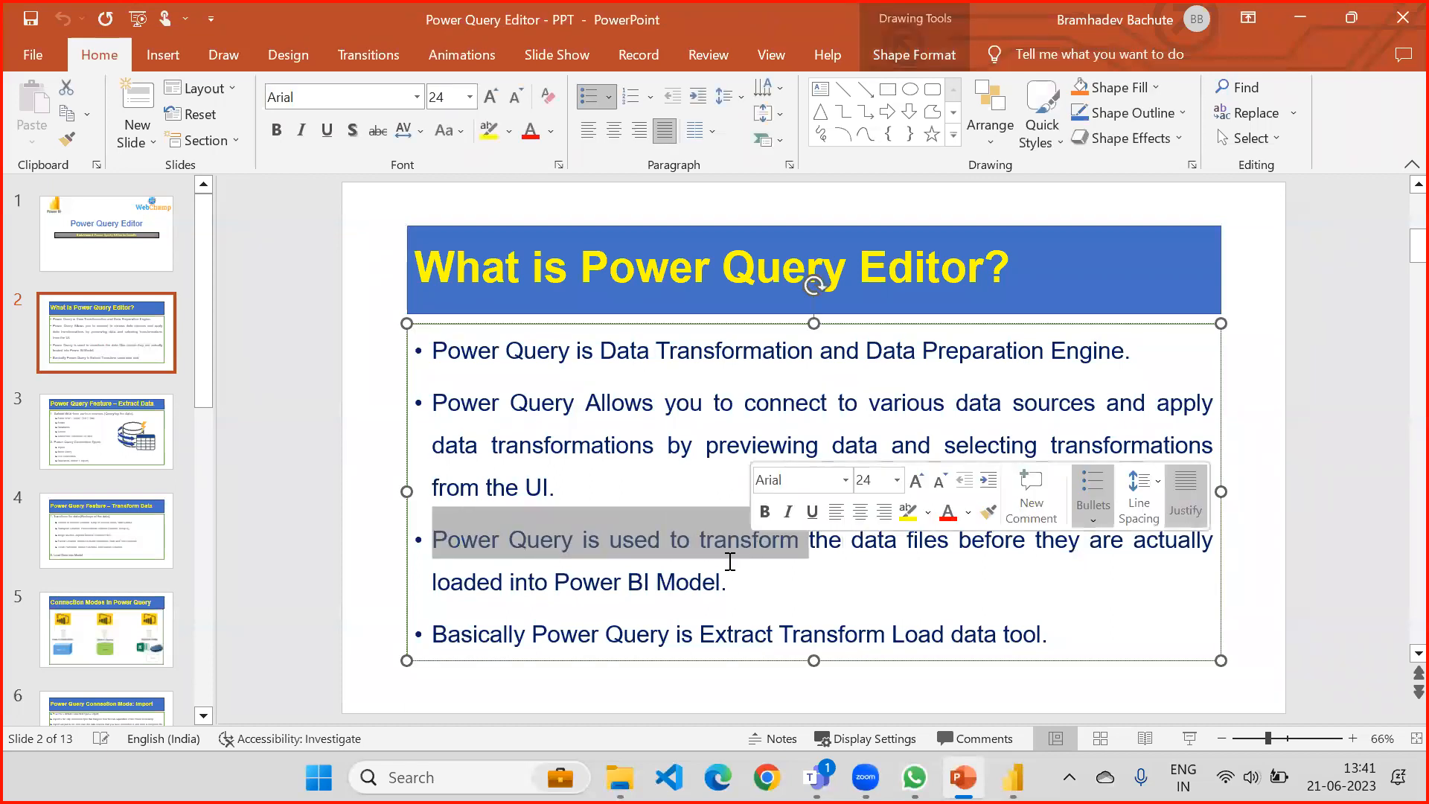
{"action": "left_click_drag", "start_coordinate": [908, 540], "coordinate": [949, 540]}
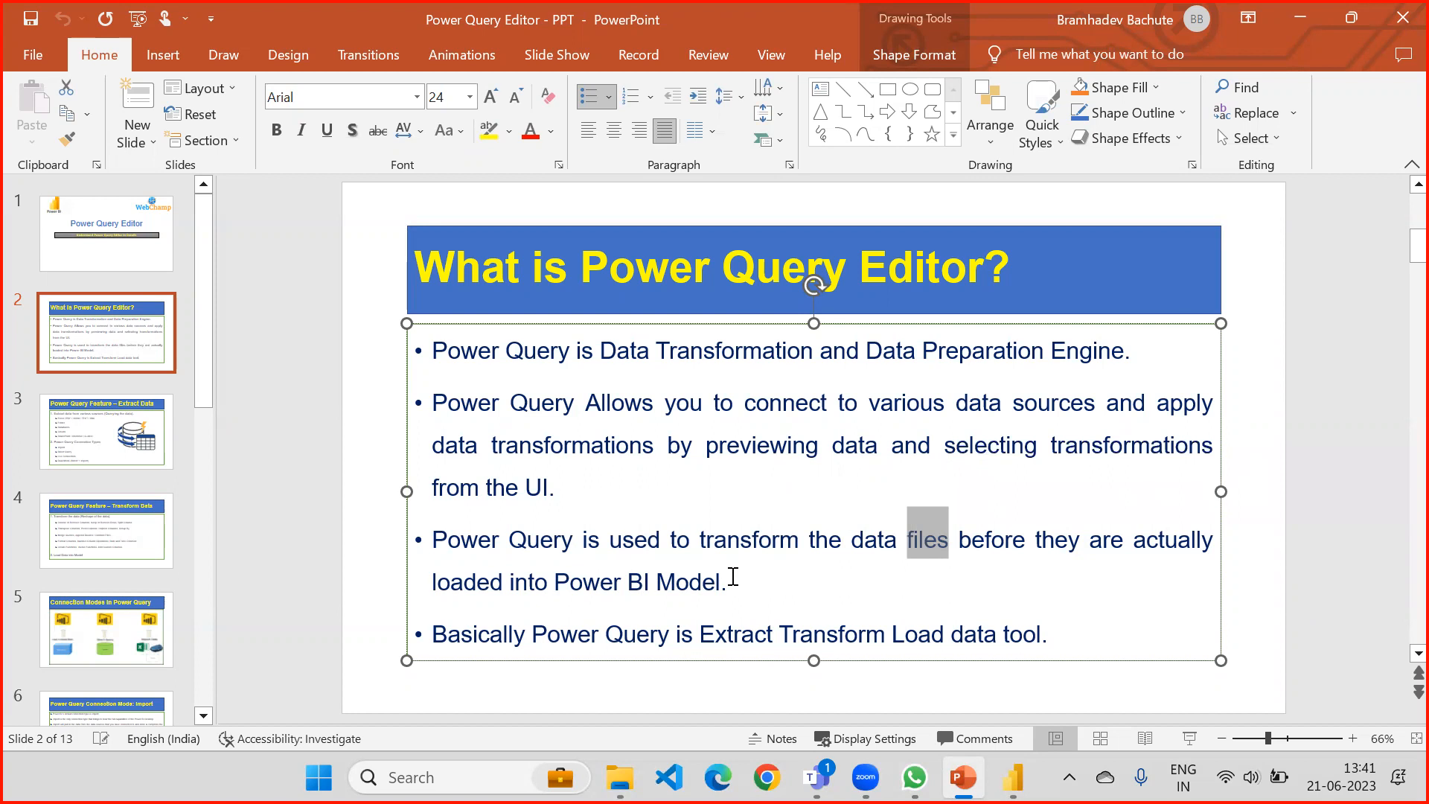
{"action": "left_click_drag", "start_coordinate": [732, 579], "coordinate": [433, 537]}
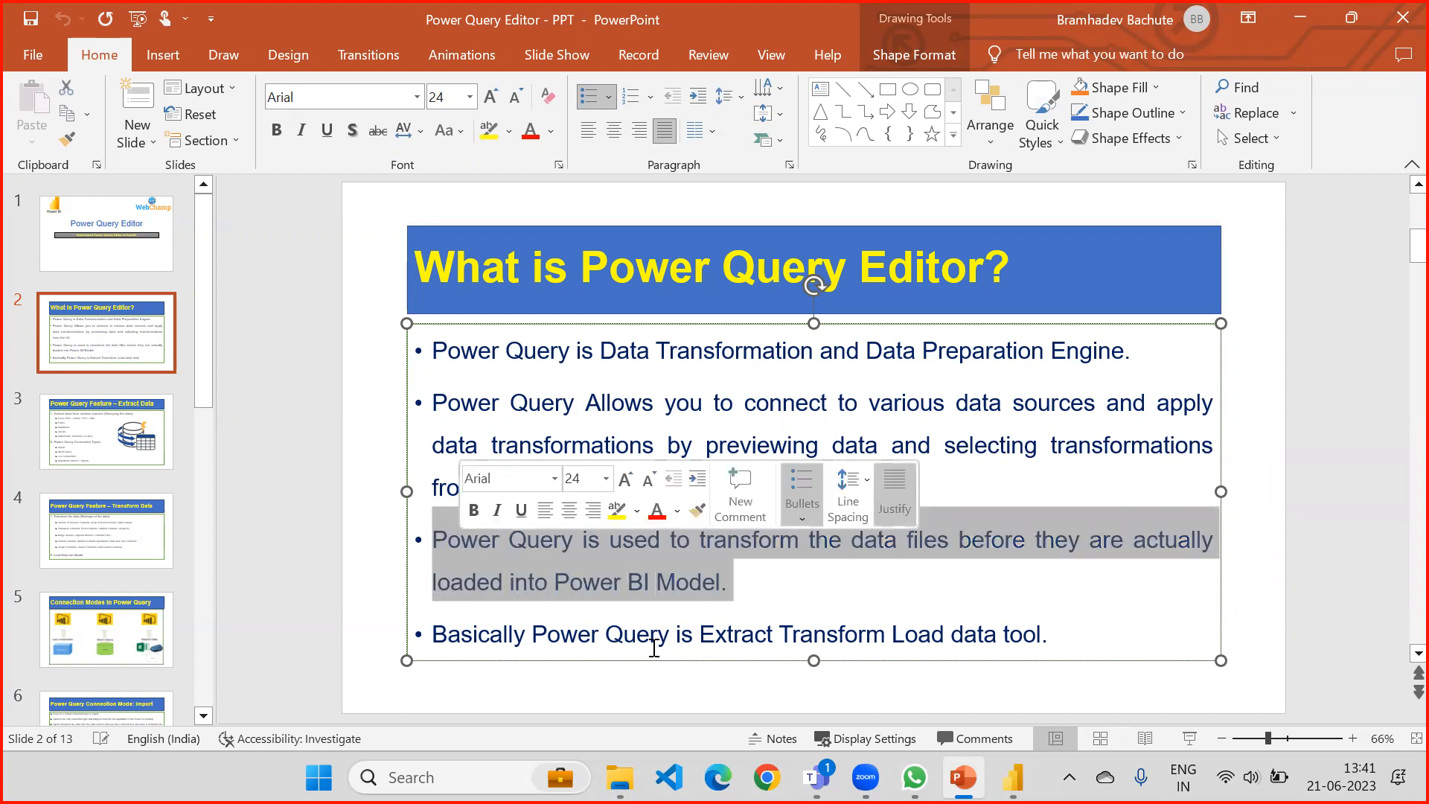
Switch to Power BI Desktop, reopen the Power Query Editor, and leave it using Close & Apply.
{"action": "left_click", "coordinate": [1012, 778]}
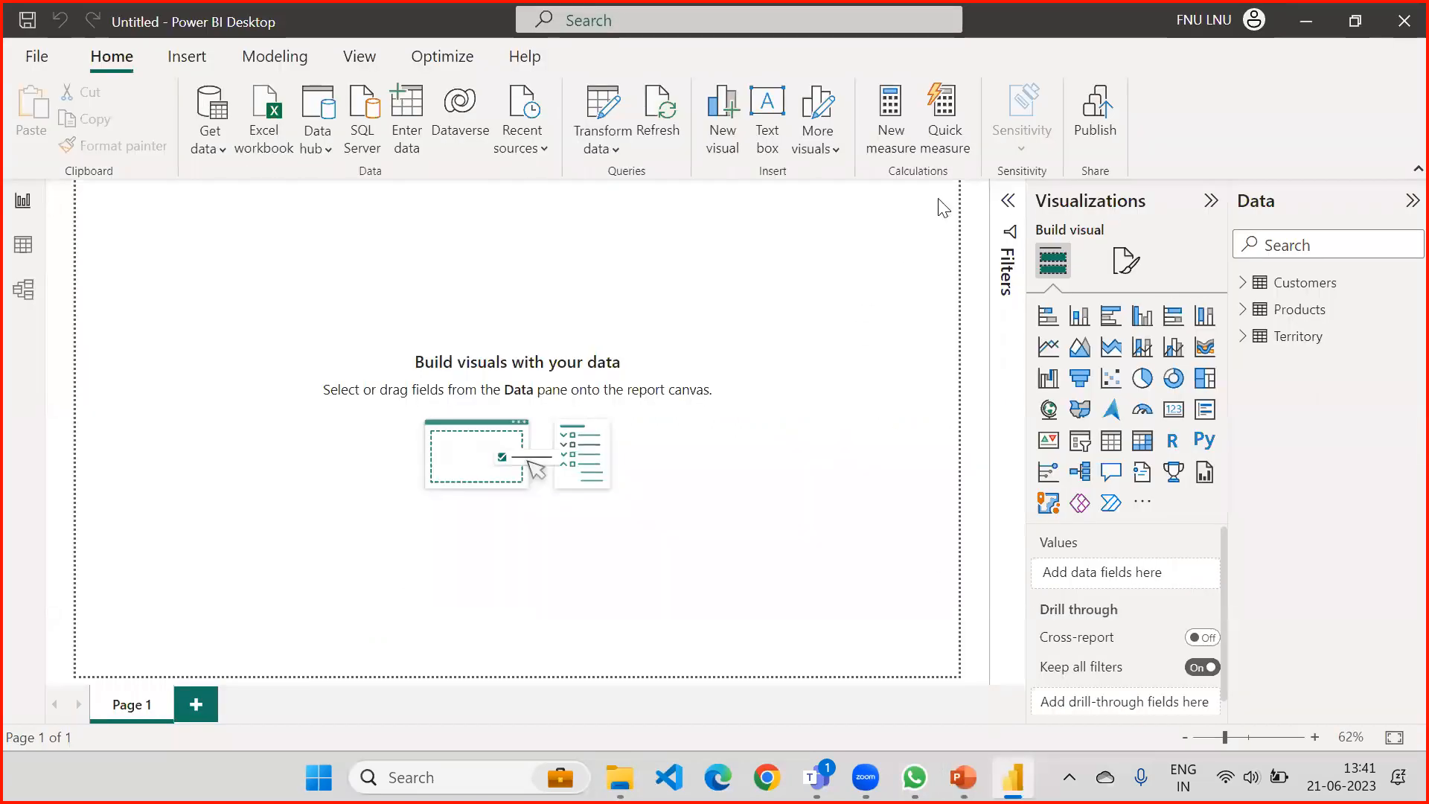
{"action": "left_click", "coordinate": [632, 139]}
{"action": "left_click", "coordinate": [610, 181]}
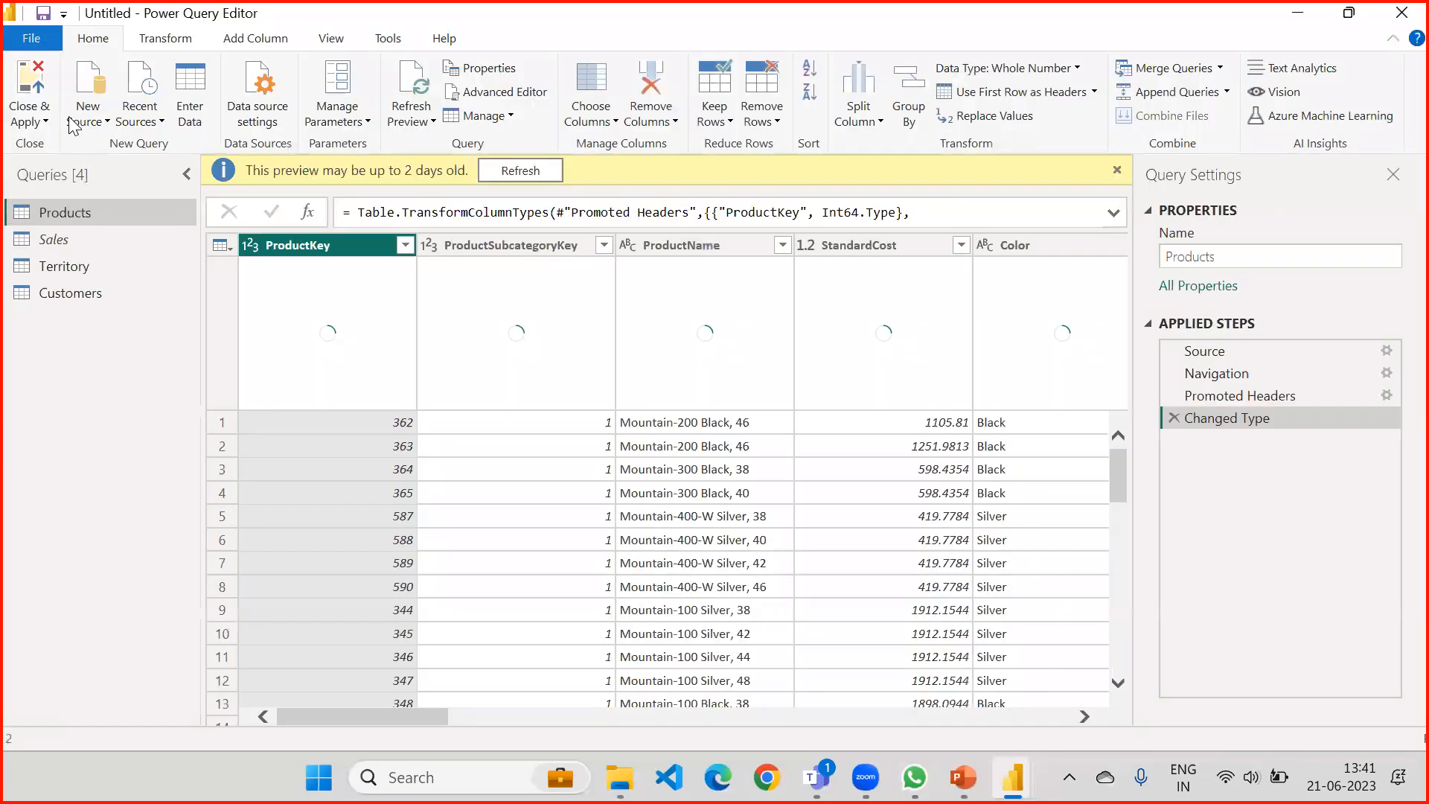
{"action": "left_click", "coordinate": [36, 121]}
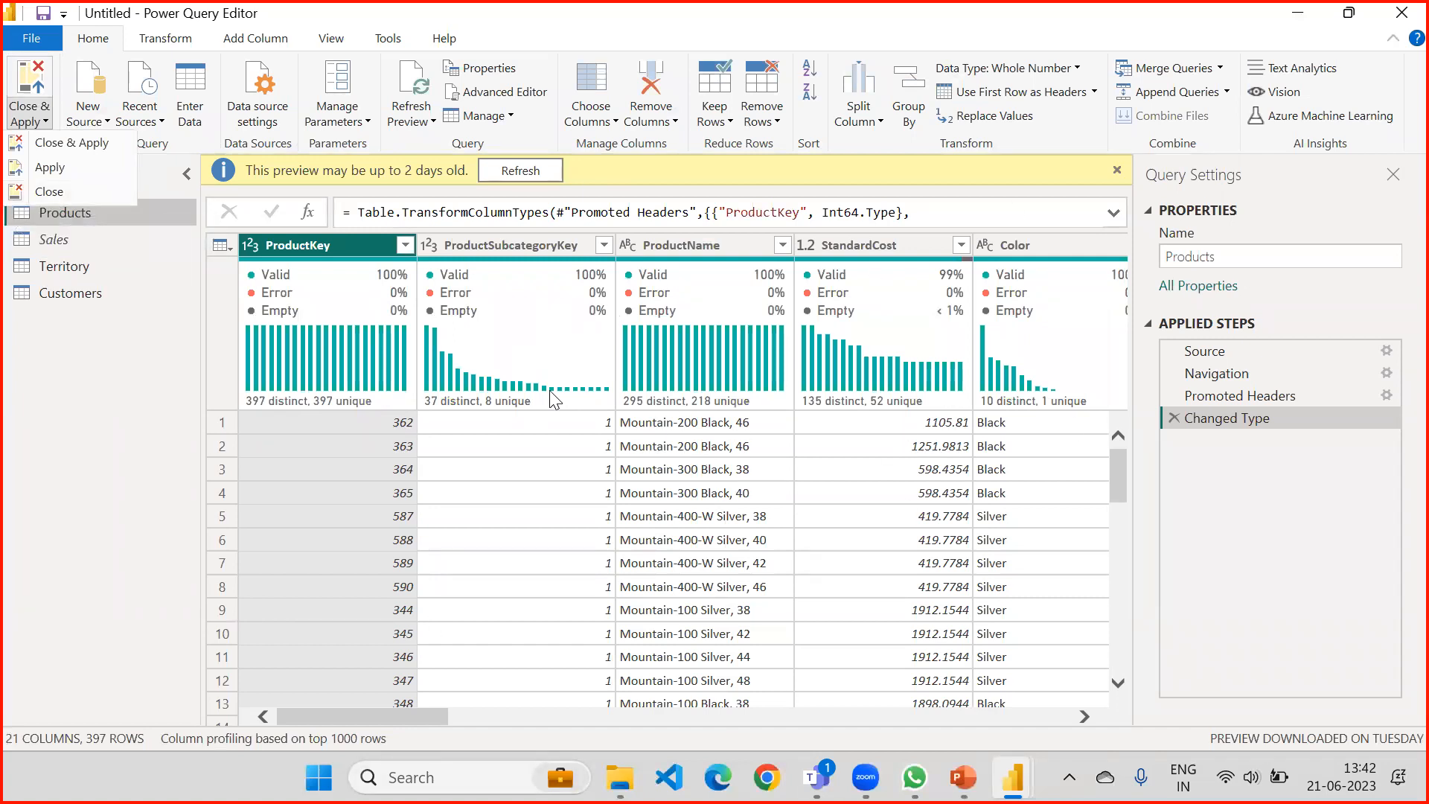
{"action": "left_click", "coordinate": [44, 143]}
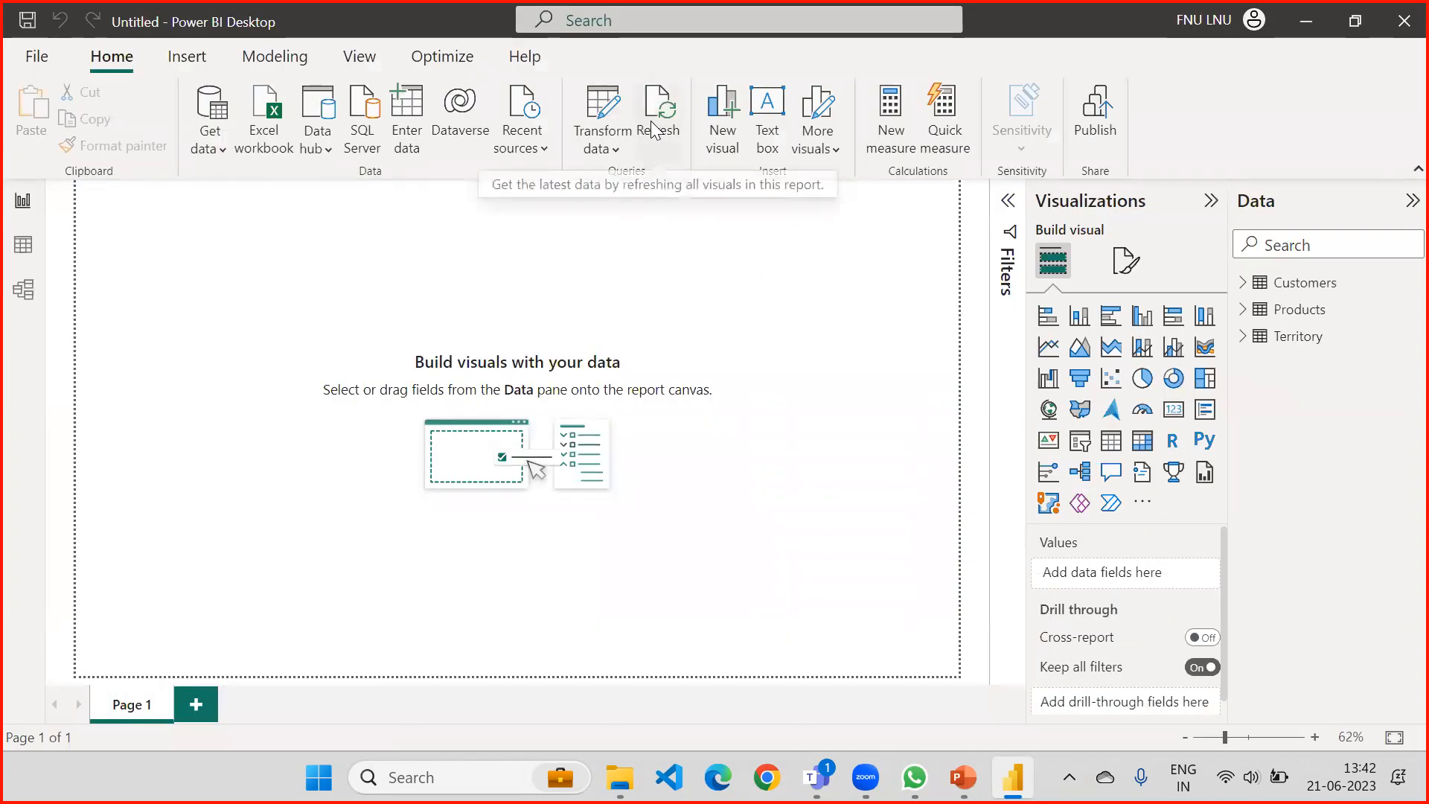
Switch to PowerPoint, highlight the Extract Transform Load statement on slide 2, and show the Extract Data slide.
{"action": "left_click", "coordinate": [963, 777]}
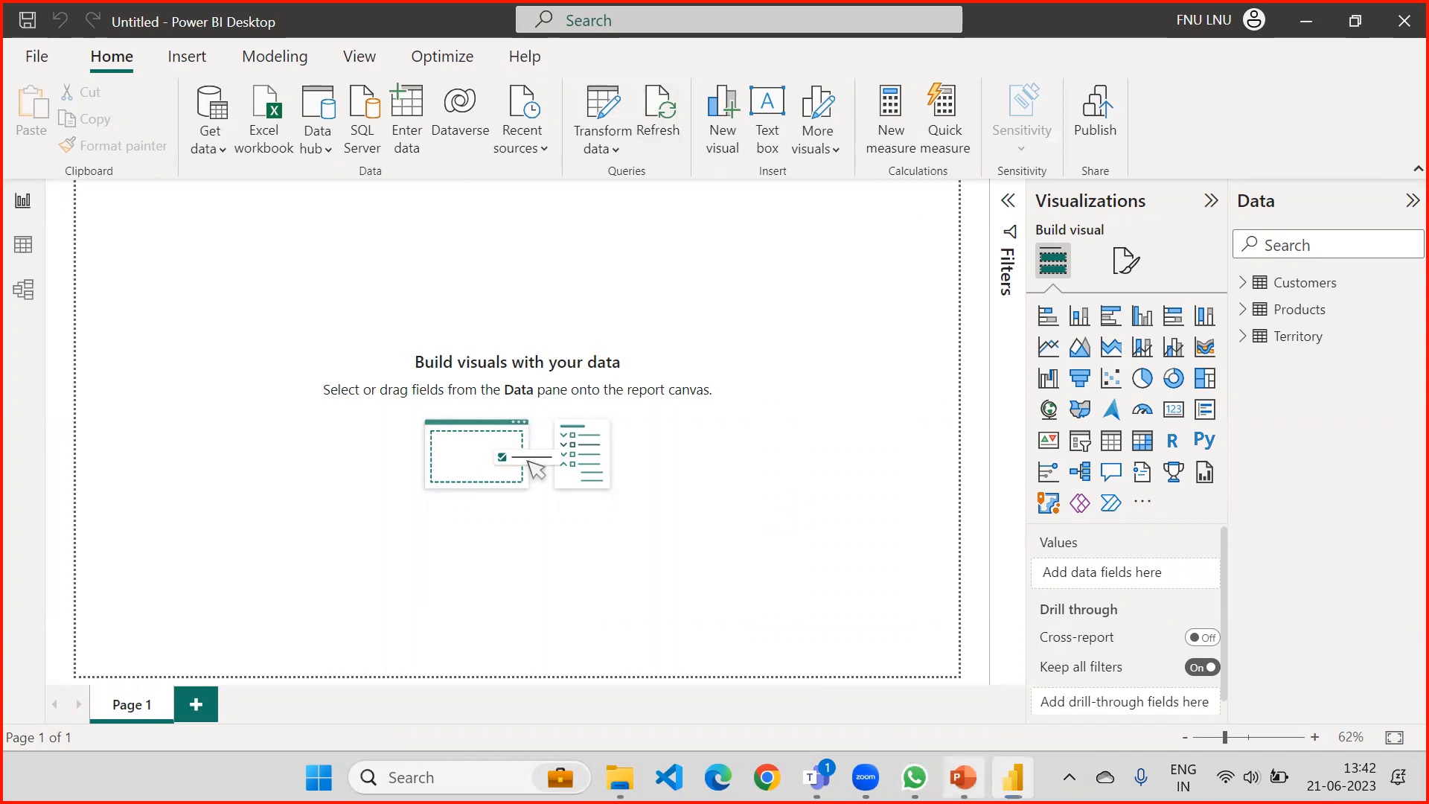
{"action": "left_click", "coordinate": [578, 695]}
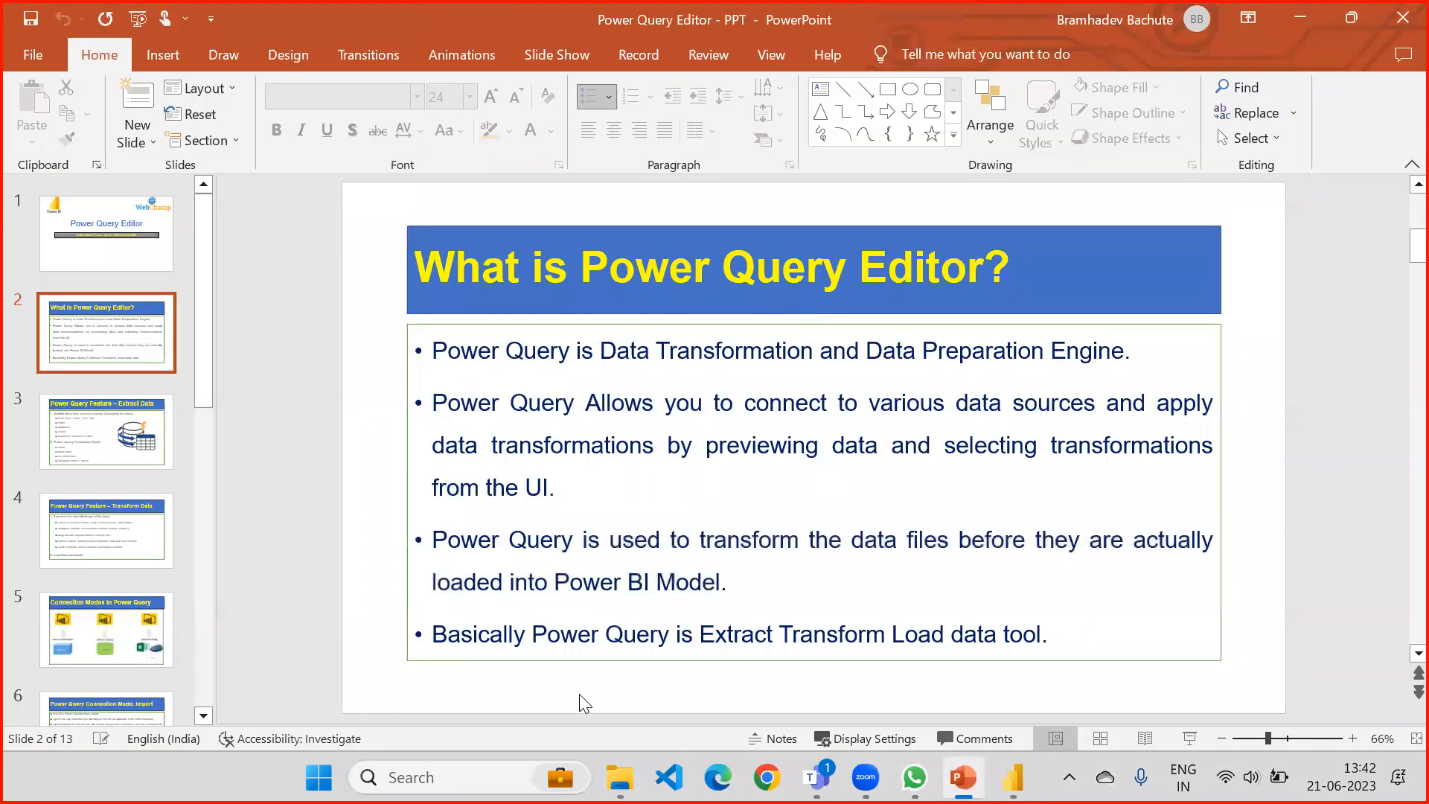
{"action": "left_click_drag", "start_coordinate": [537, 638], "coordinate": [1051, 639]}
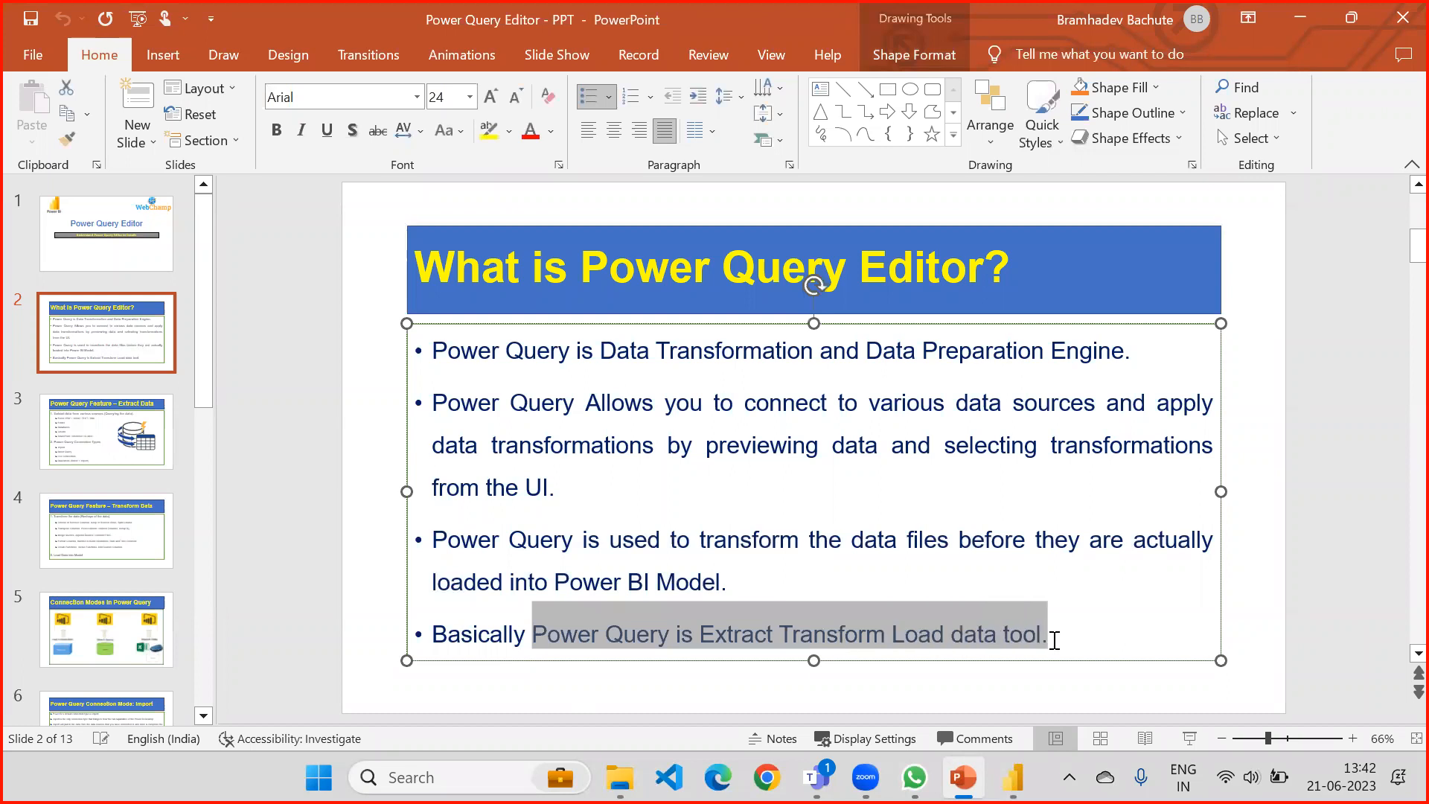
{"action": "left_click", "coordinate": [823, 690]}
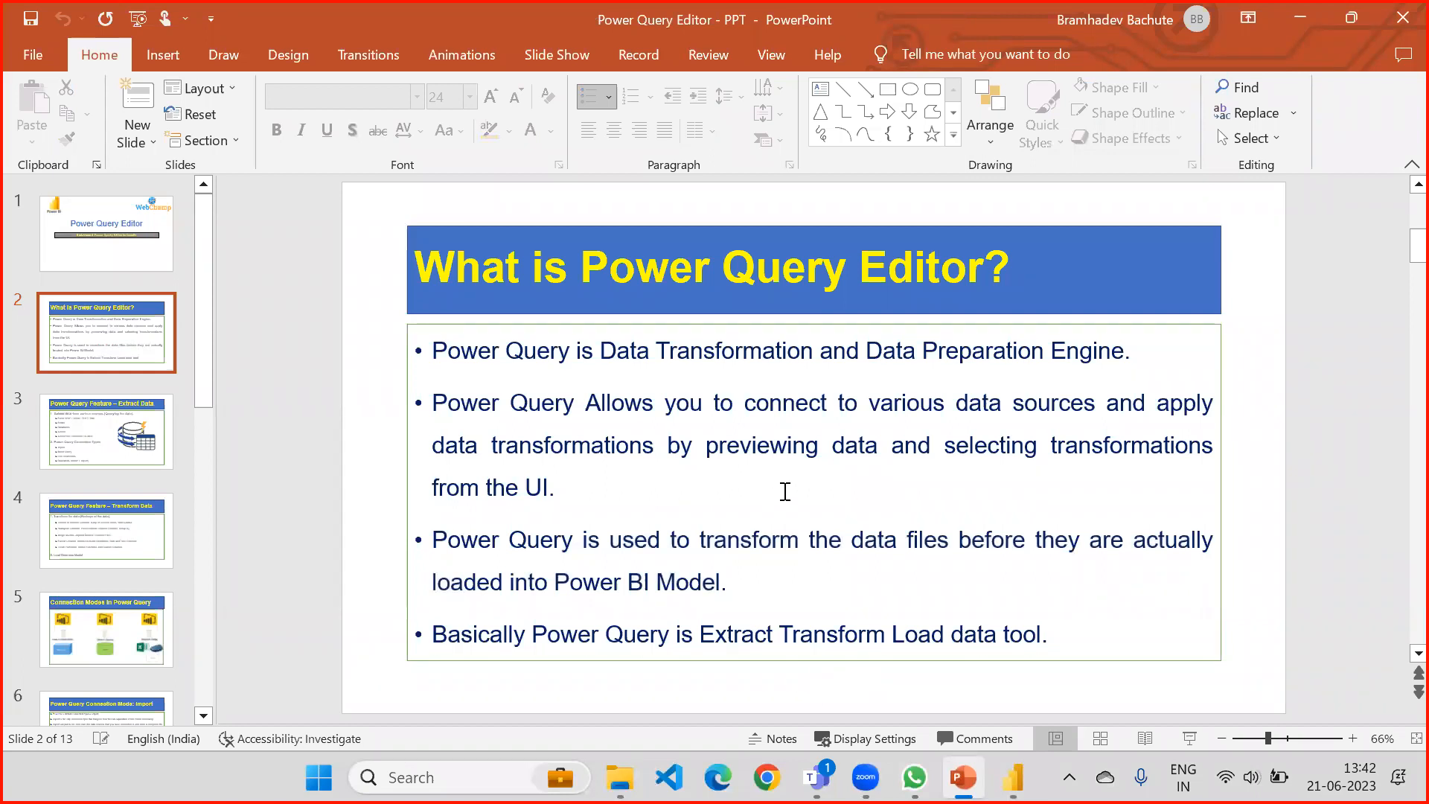
{"action": "left_click", "coordinate": [150, 453]}
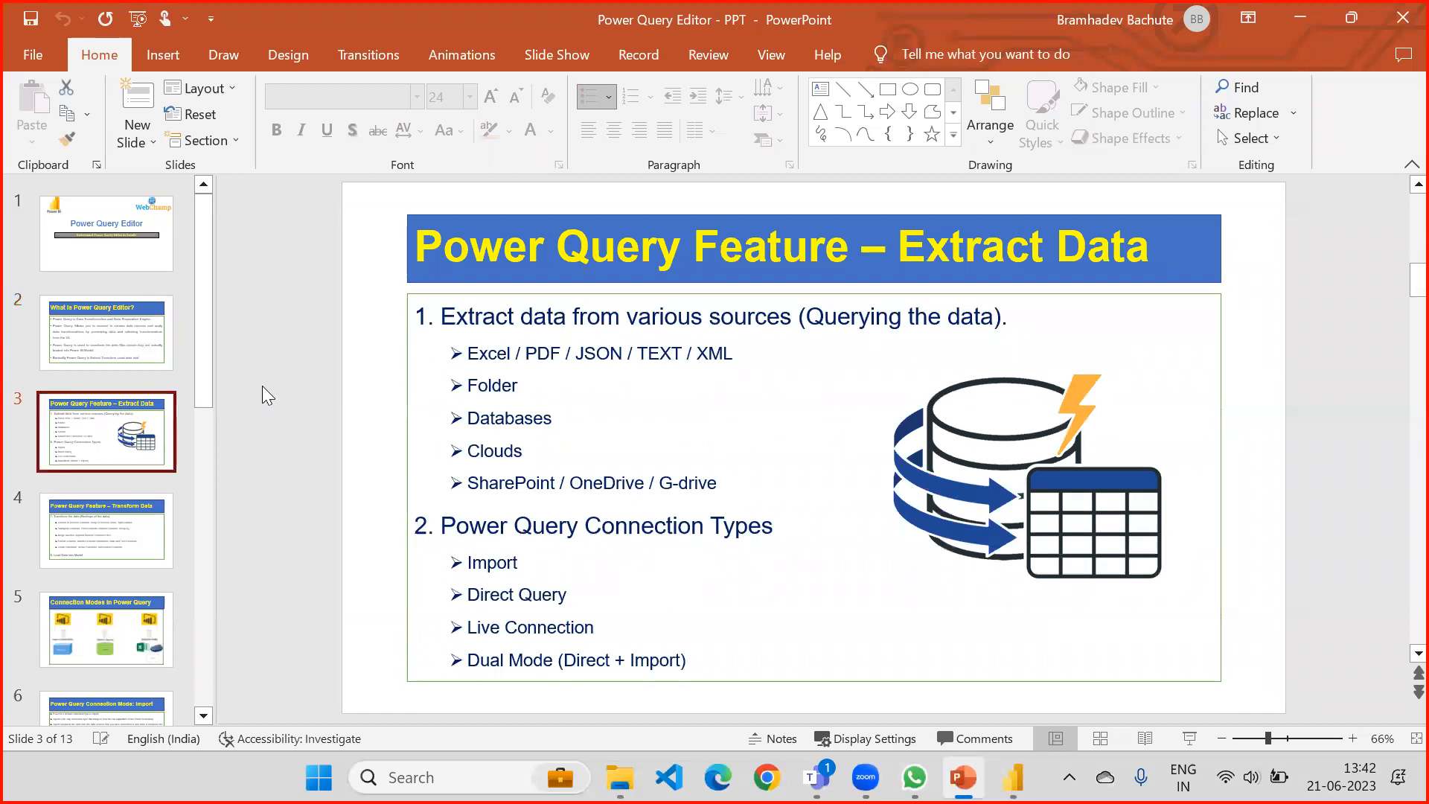
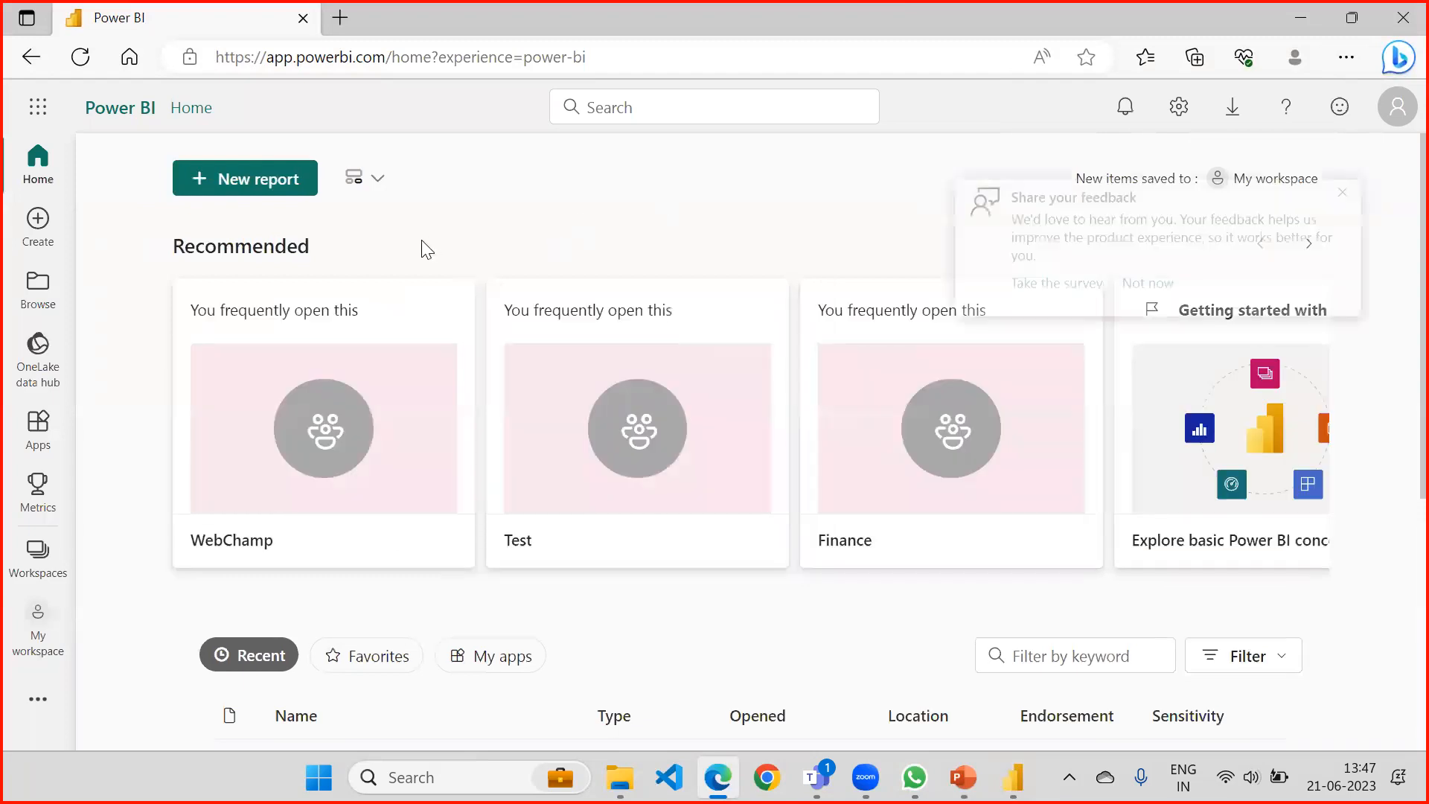
Dismiss the feedback prompt, open the WebChamp workspace and show the scheduled refresh settings of the Live Connection dataset.
{"action": "left_click", "coordinate": [1159, 296]}
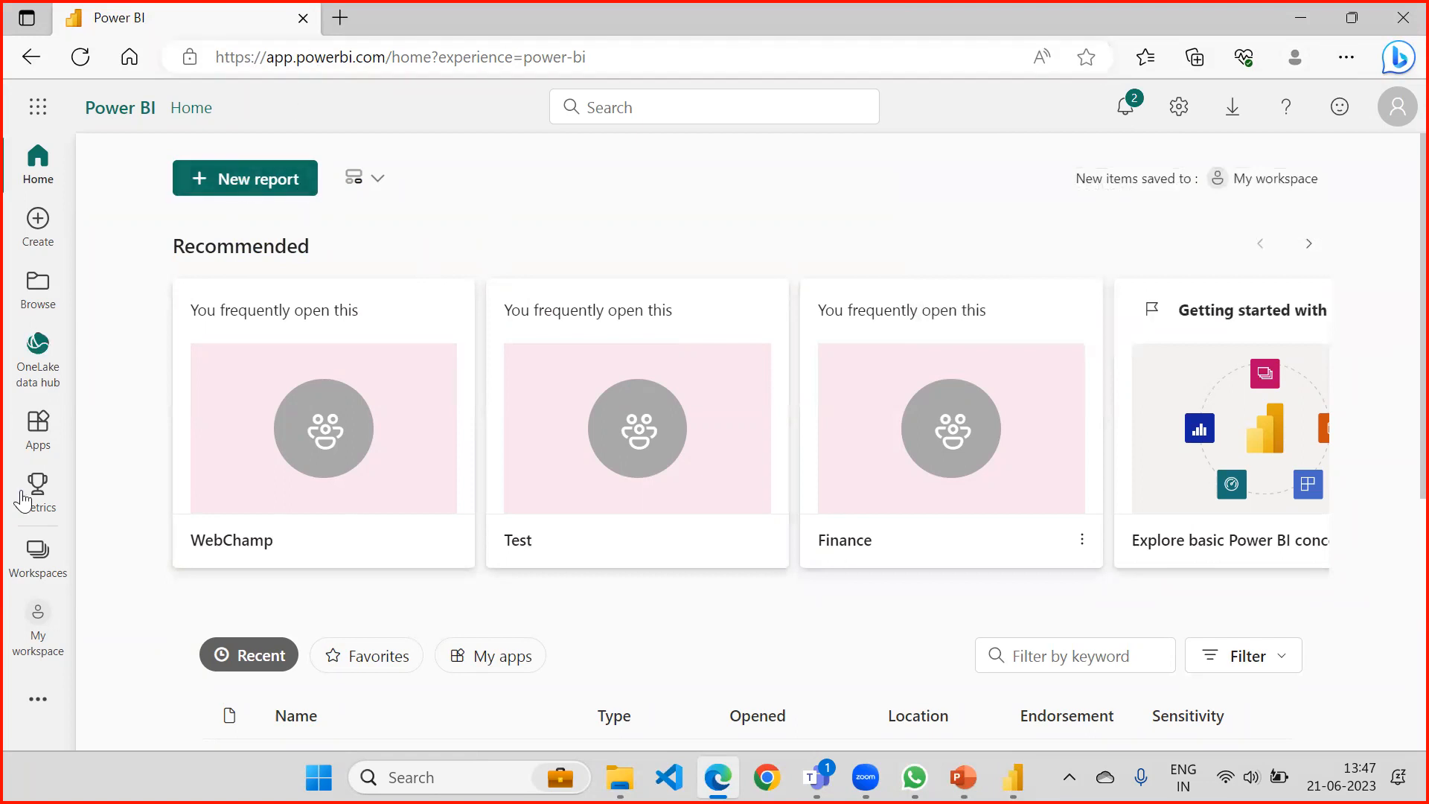
{"action": "left_click", "coordinate": [54, 564]}
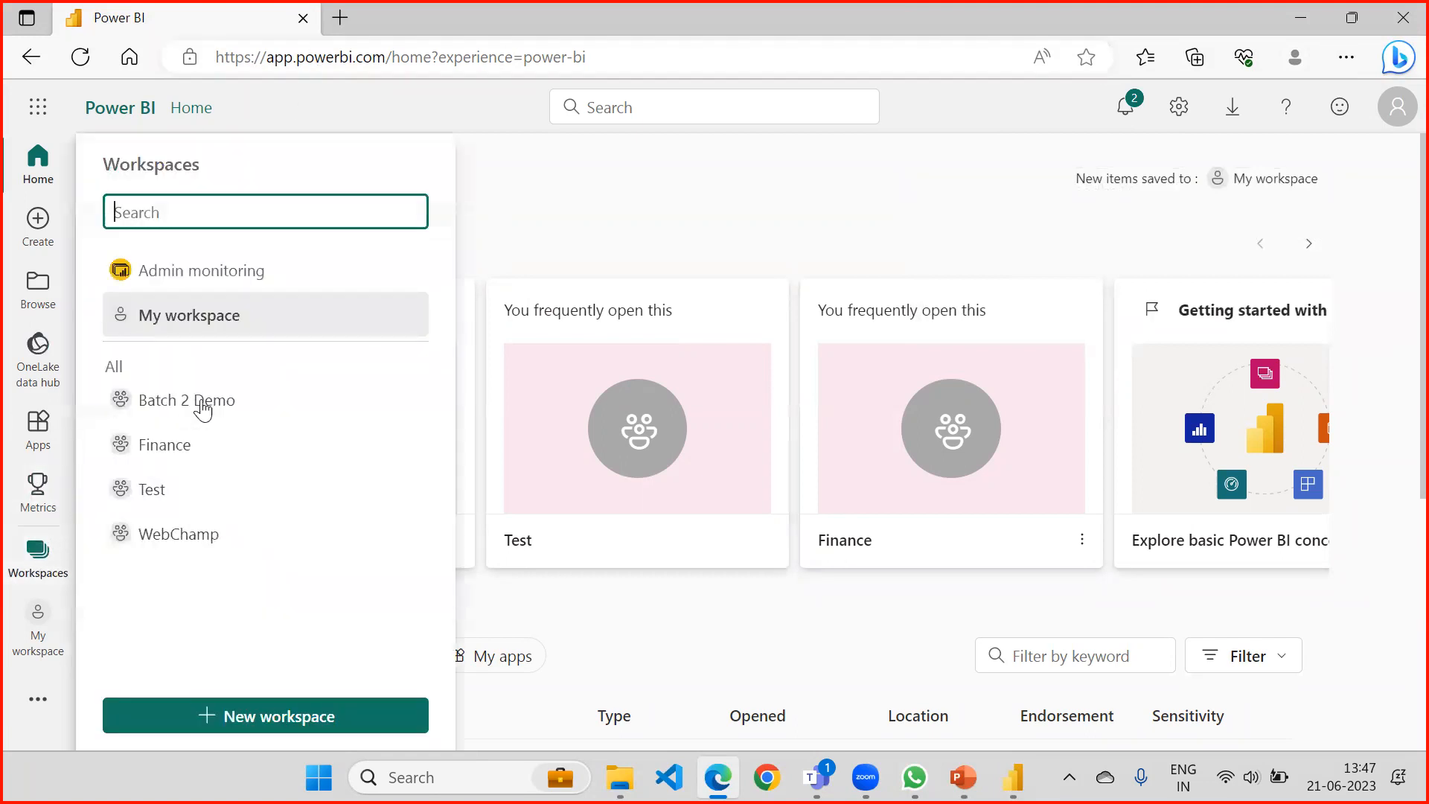
{"action": "left_click", "coordinate": [197, 535]}
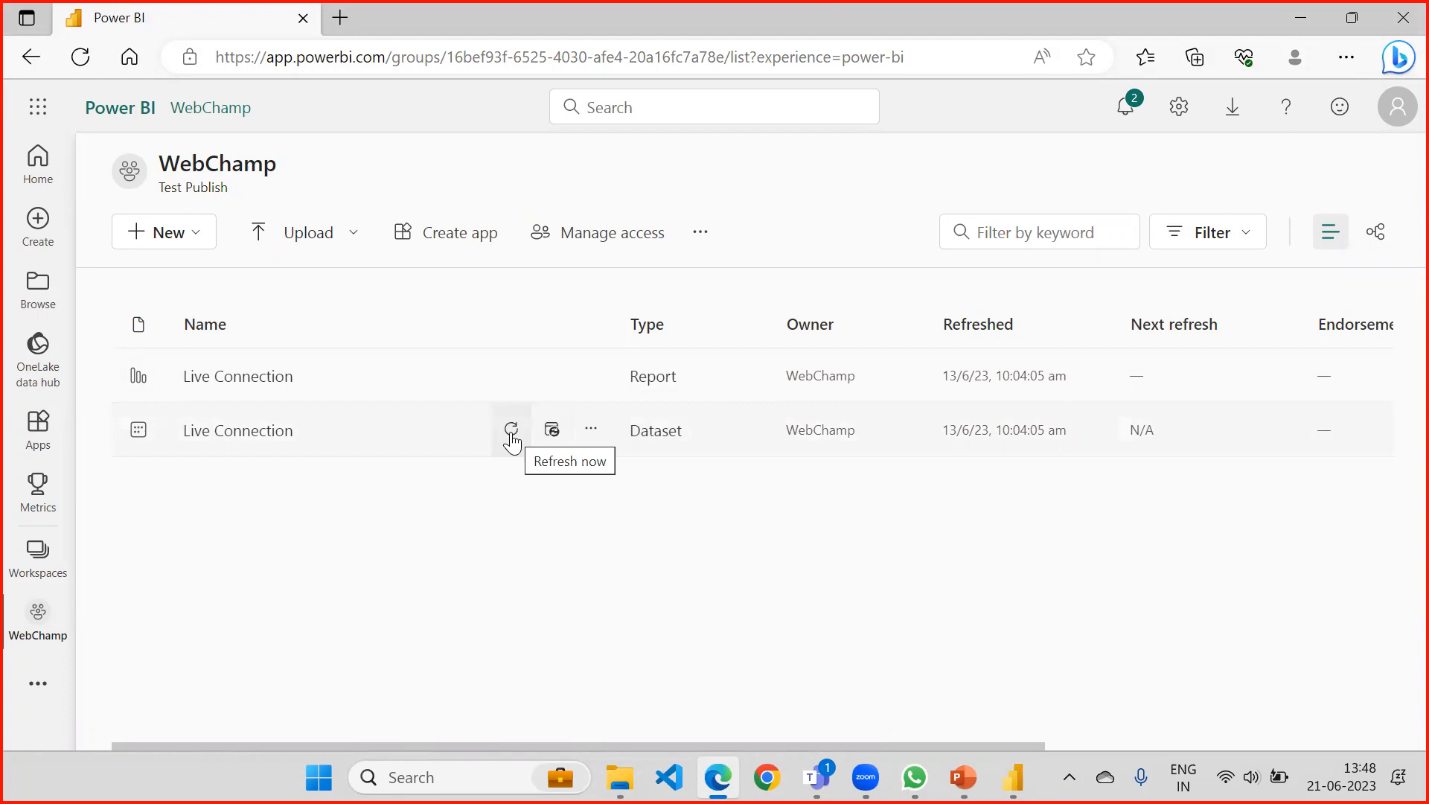
{"action": "left_click", "coordinate": [551, 430]}
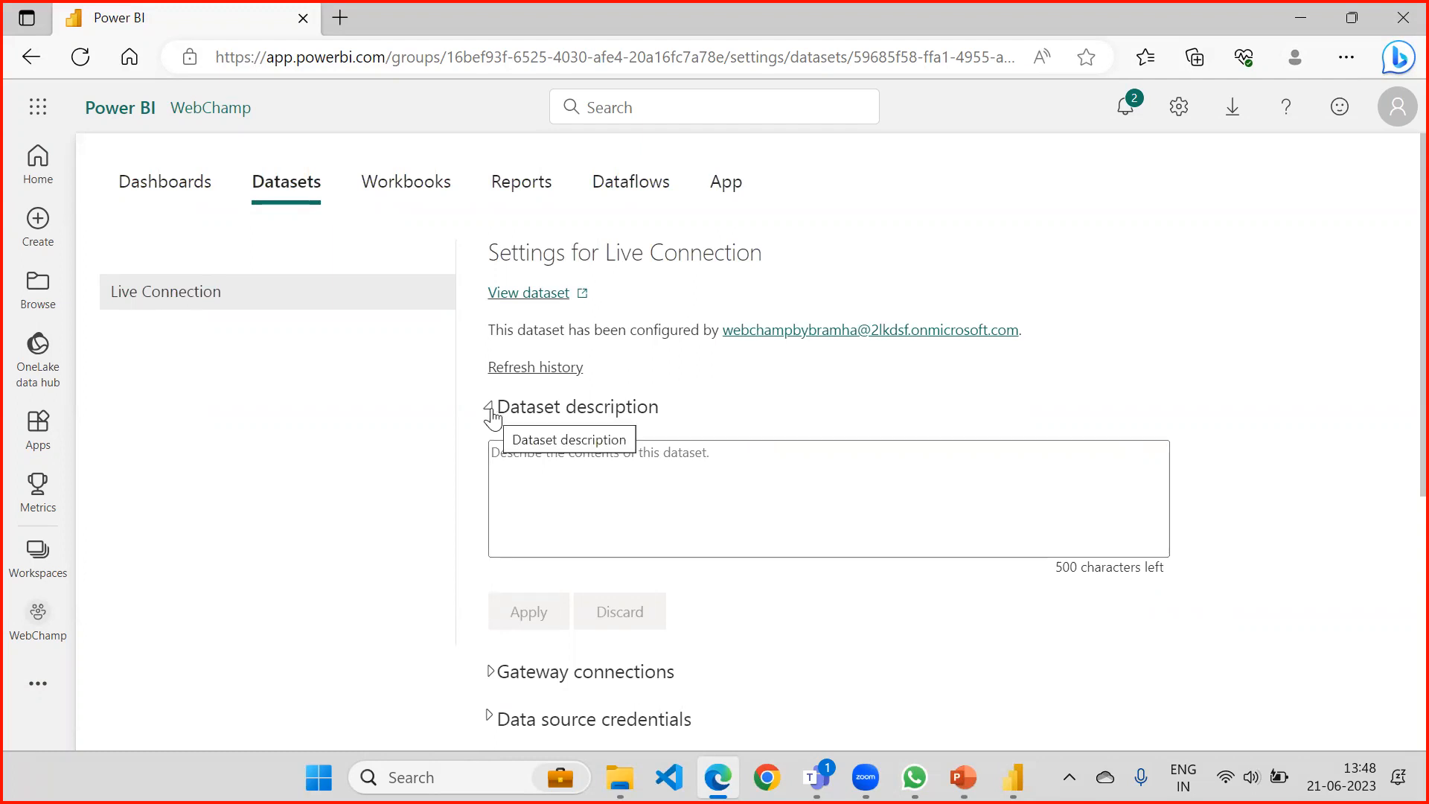
Collapse the dataset description and view the refresh schedule options in the Live Connection settings.
{"action": "left_click", "coordinate": [493, 419]}
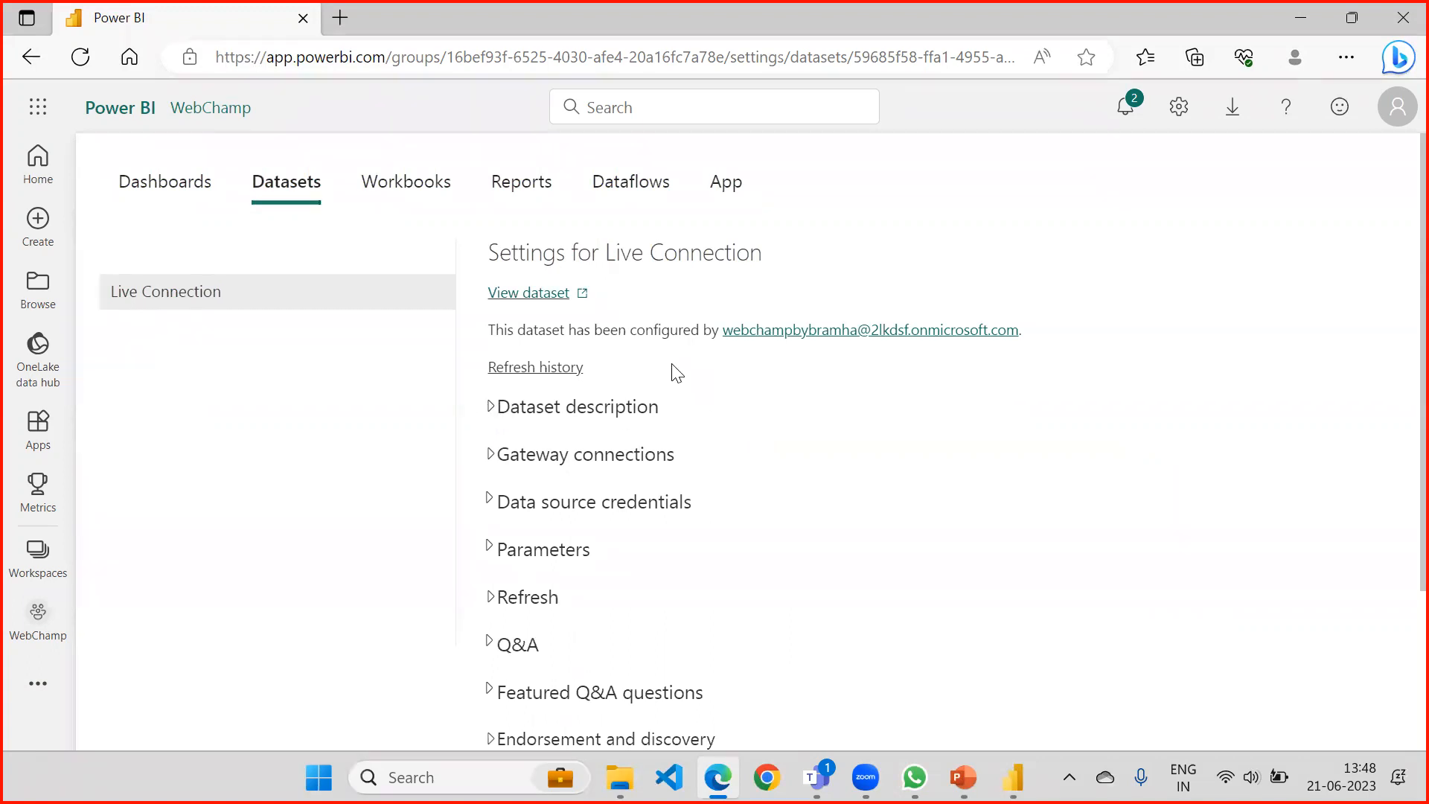
{"action": "scroll", "coordinate": [615, 274], "scroll_direction": "down", "scroll_amount": 3}
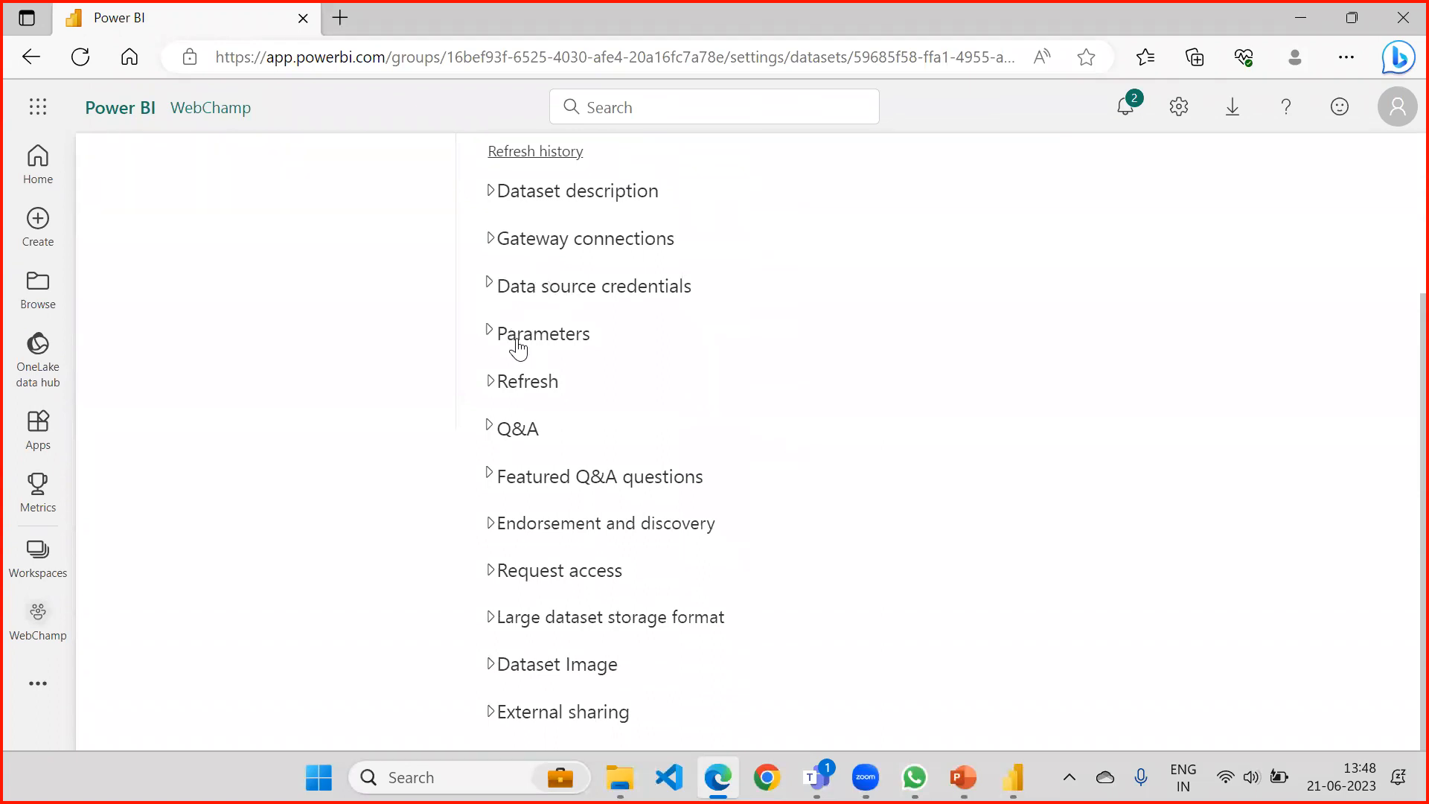
{"action": "left_click", "coordinate": [491, 383]}
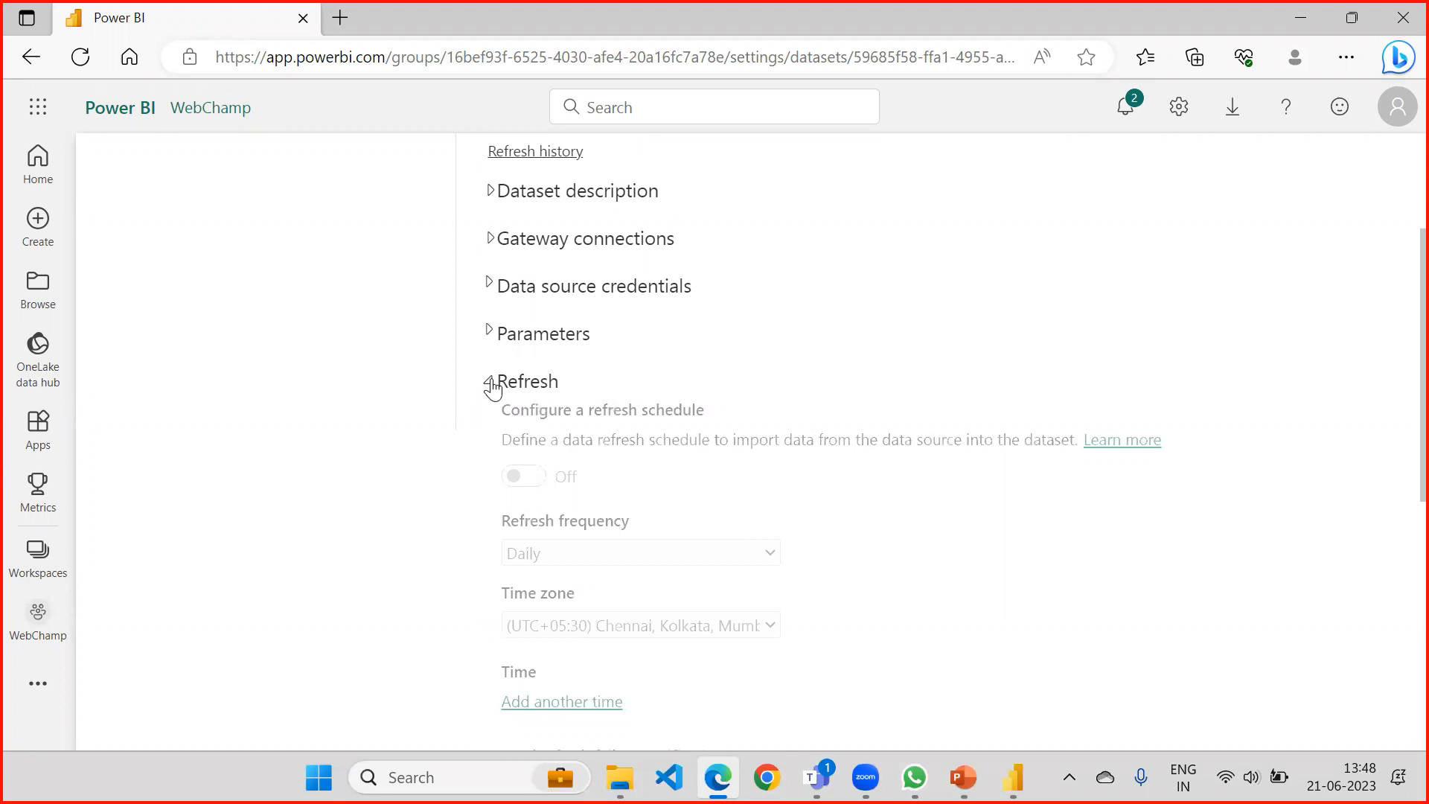
{"action": "left_click", "coordinate": [491, 382]}
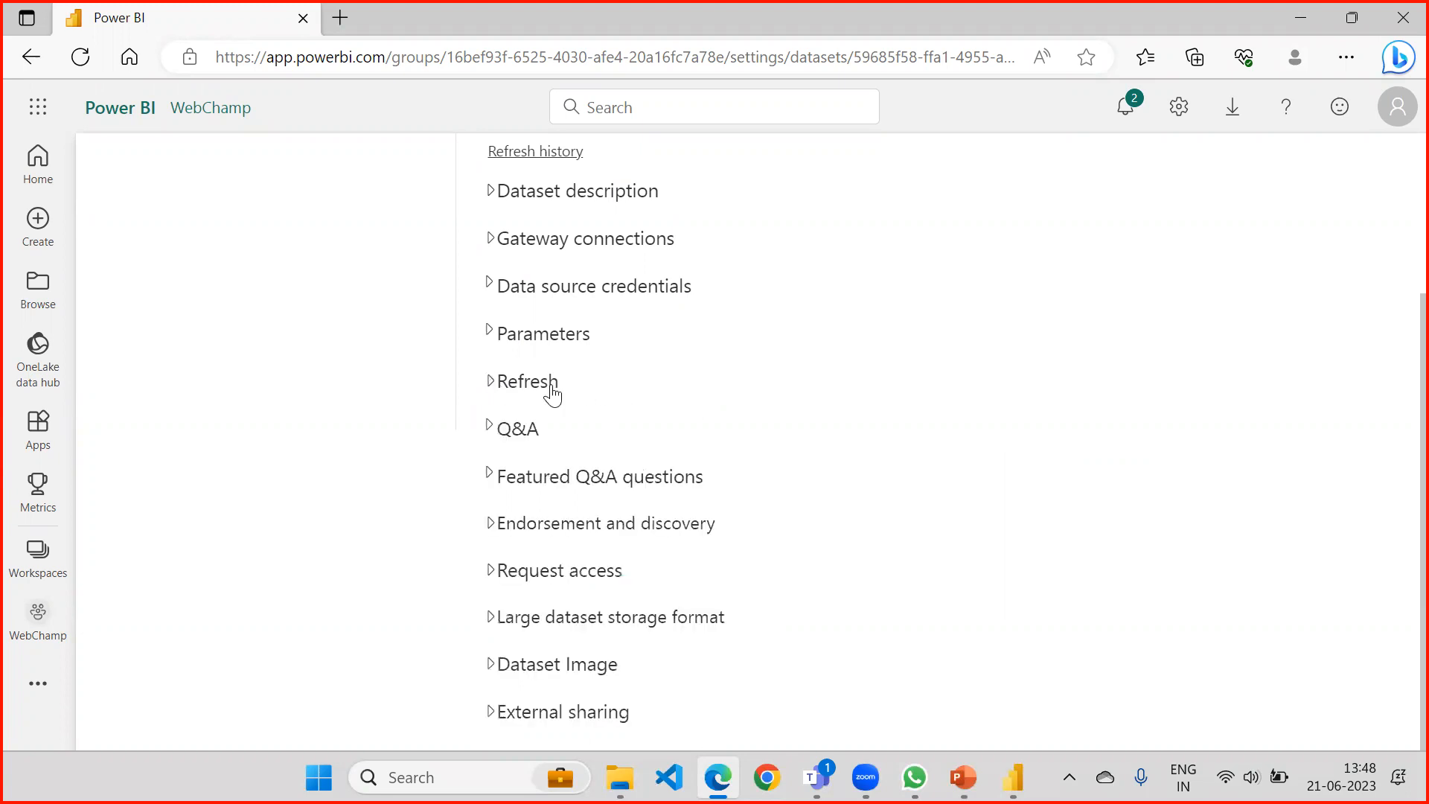
{"action": "scroll", "coordinate": [543, 385], "scroll_direction": "up", "scroll_amount": 3}
View the gateway connections configured for the Live Connection dataset, and collapse the section again.
{"action": "left_click", "coordinate": [496, 408]}
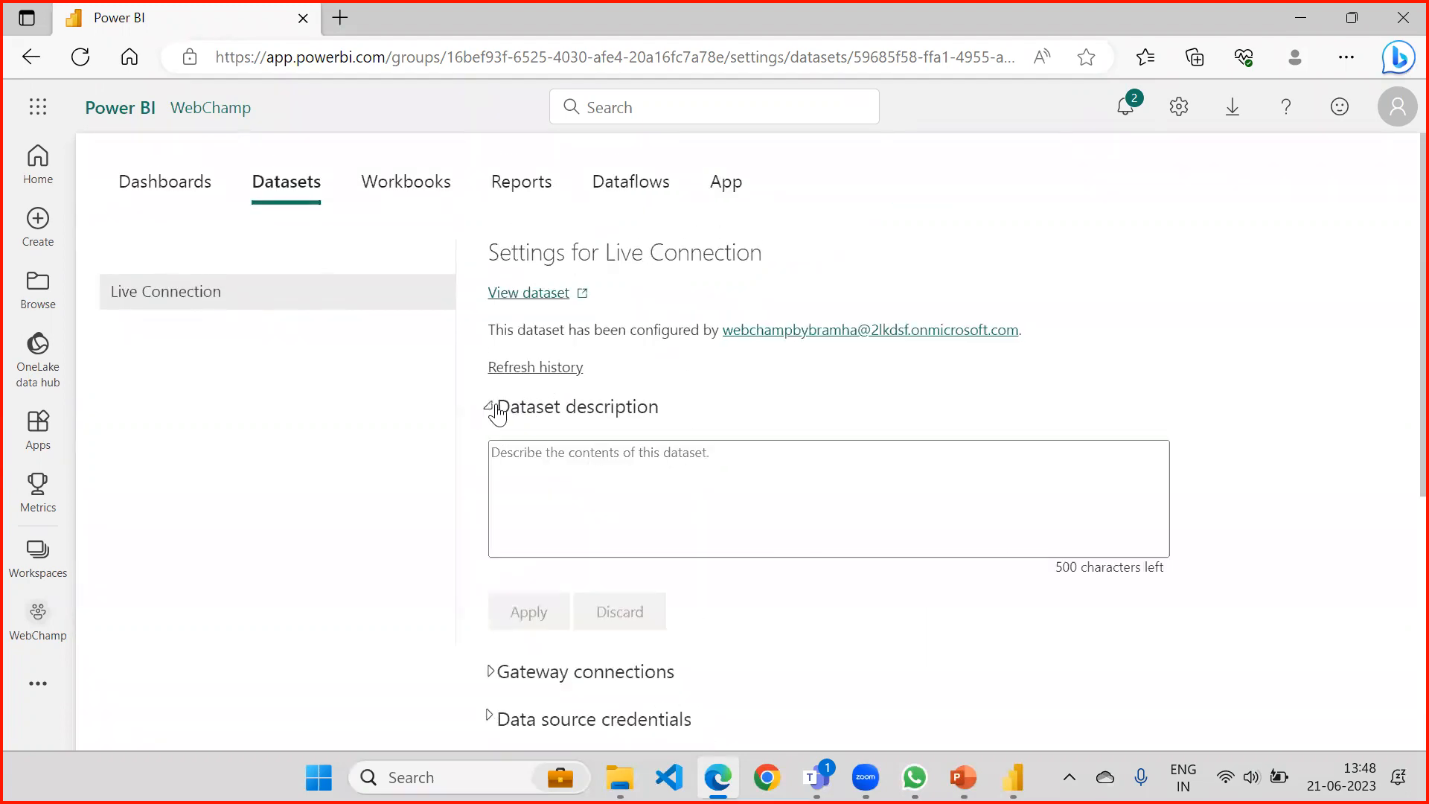
{"action": "left_click", "coordinate": [493, 407]}
{"action": "left_click", "coordinate": [491, 453]}
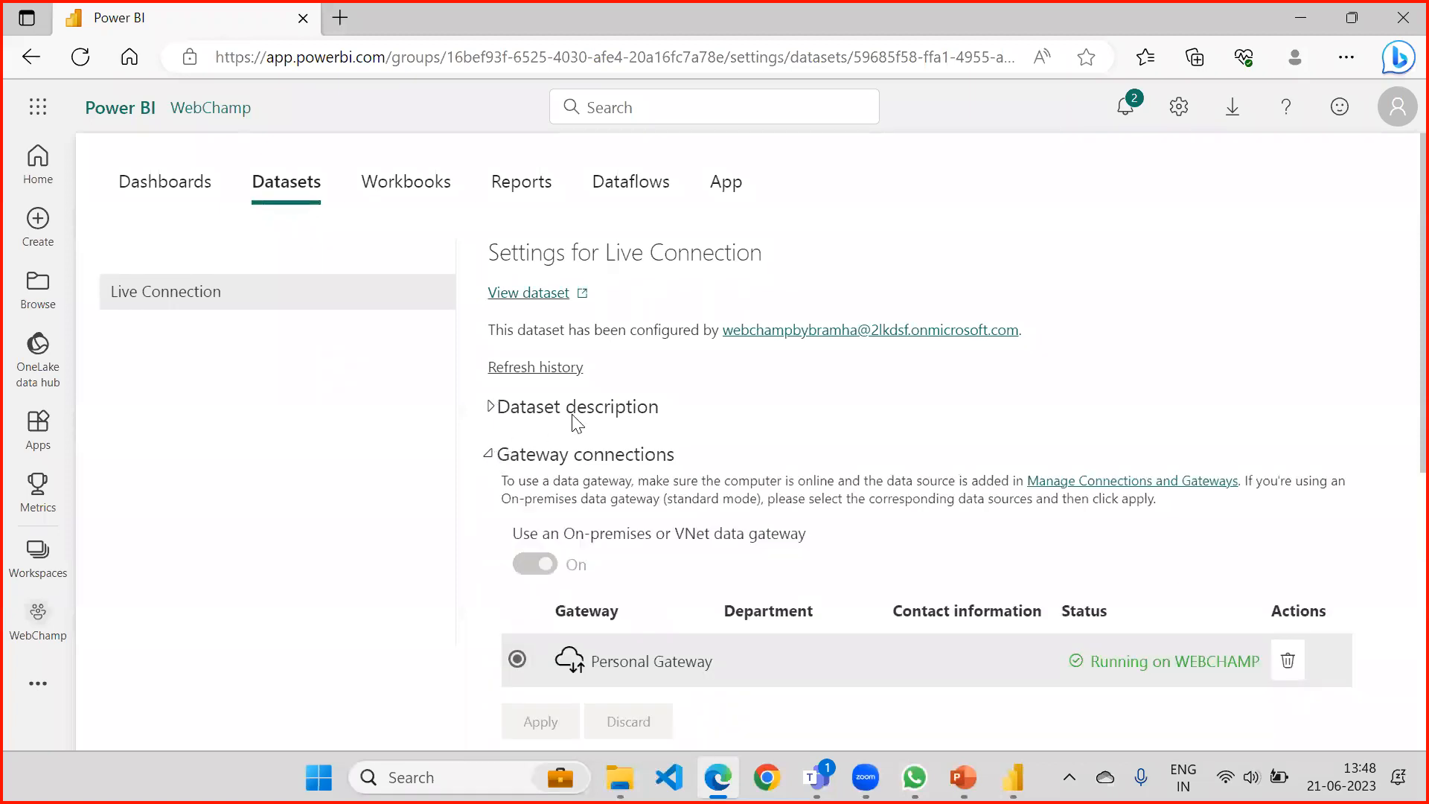
{"action": "scroll", "coordinate": [610, 407], "scroll_direction": "down", "scroll_amount": 1}
{"action": "scroll", "coordinate": [610, 406], "scroll_direction": "down", "scroll_amount": 3}
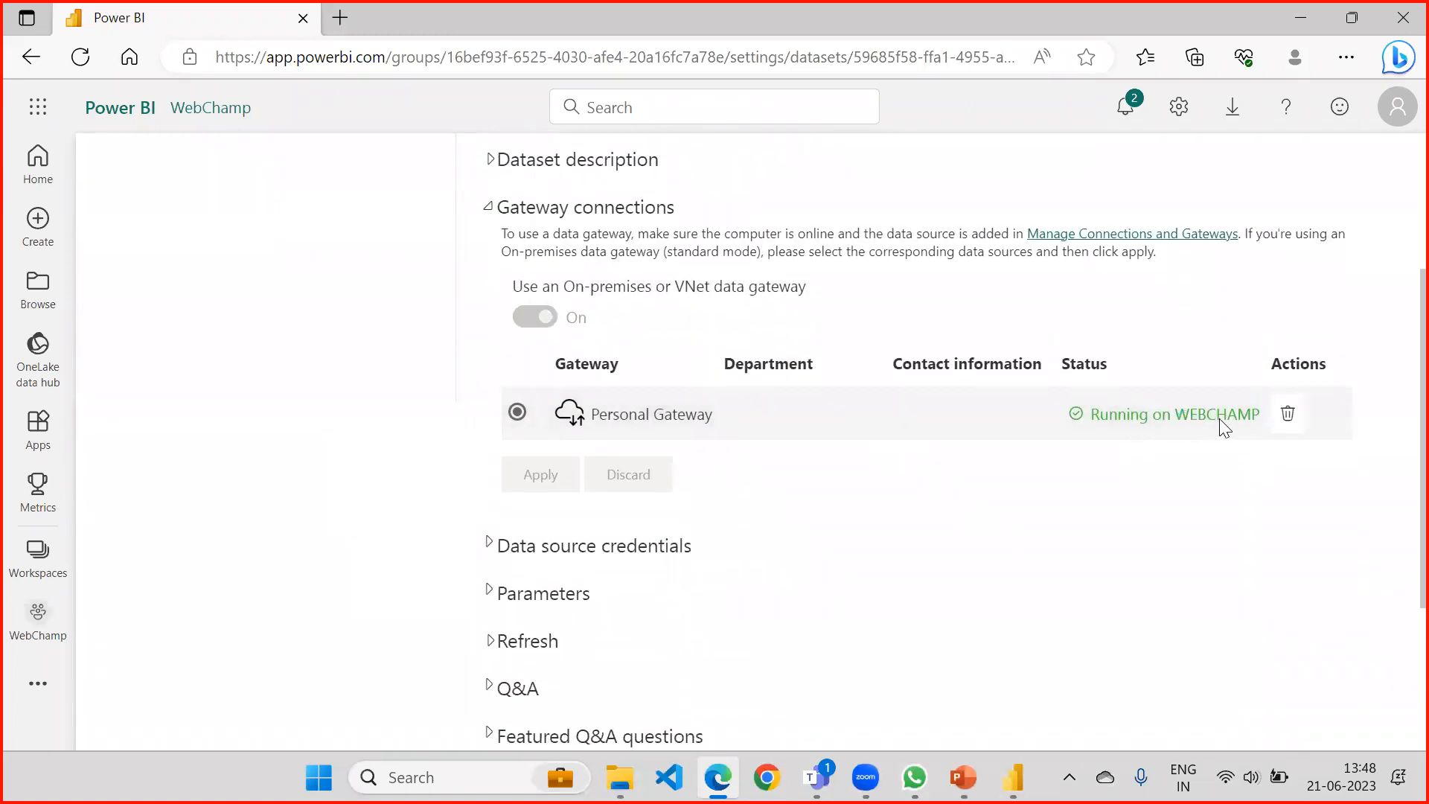
{"action": "left_click", "coordinate": [492, 208]}
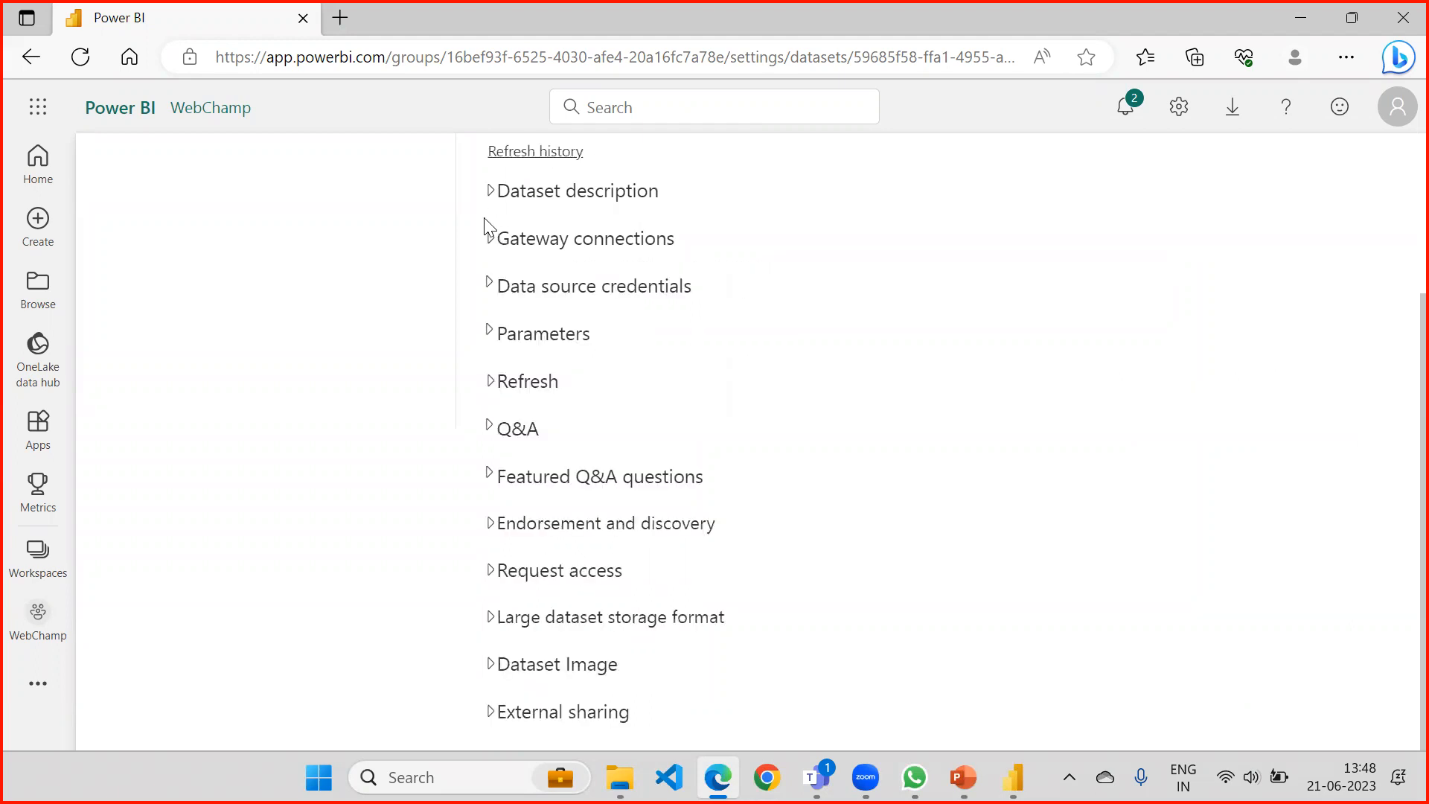
Try to sign in to the Products.xlsx data source using Windows without impersonation and privacy level None.
{"action": "left_click", "coordinate": [489, 290]}
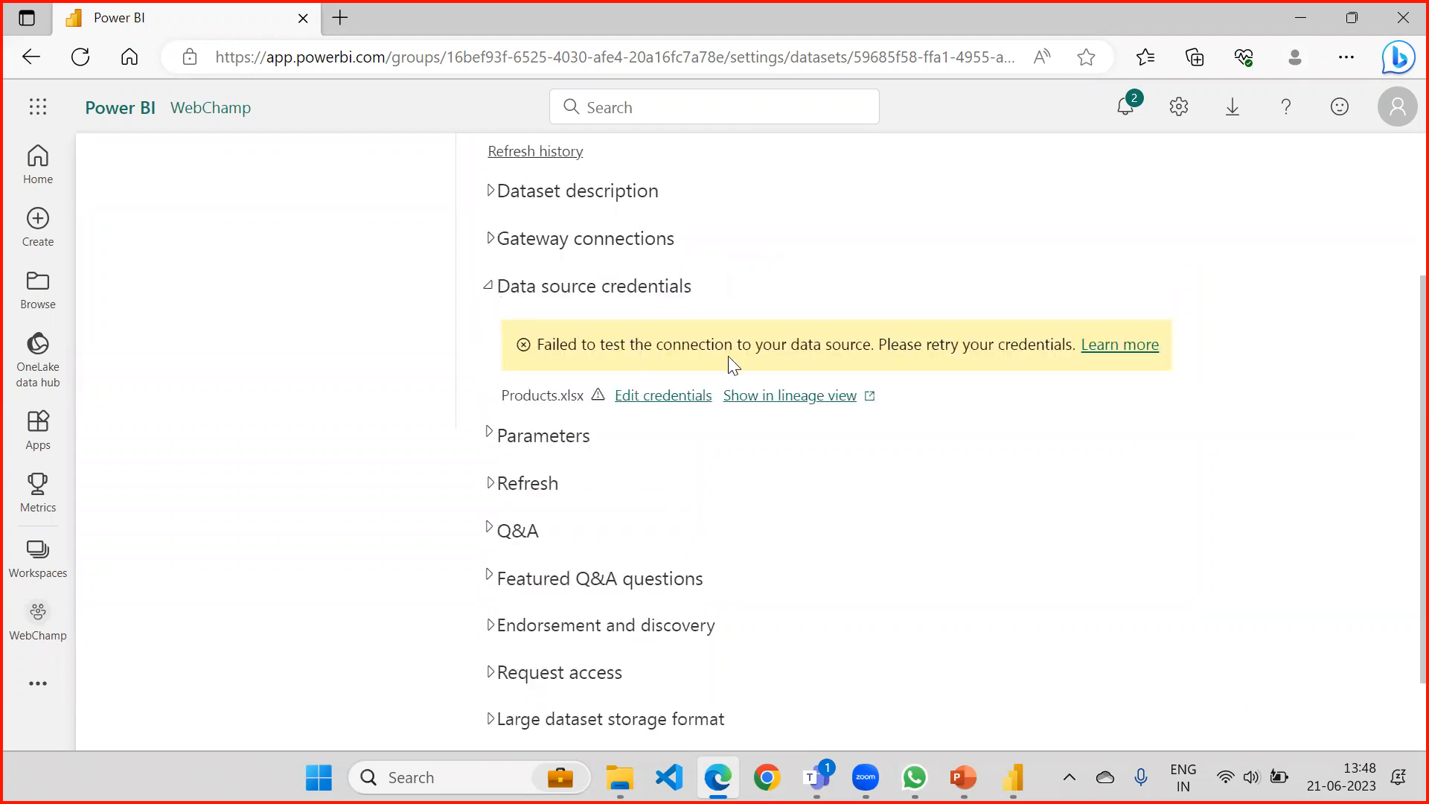
{"action": "left_click", "coordinate": [664, 401]}
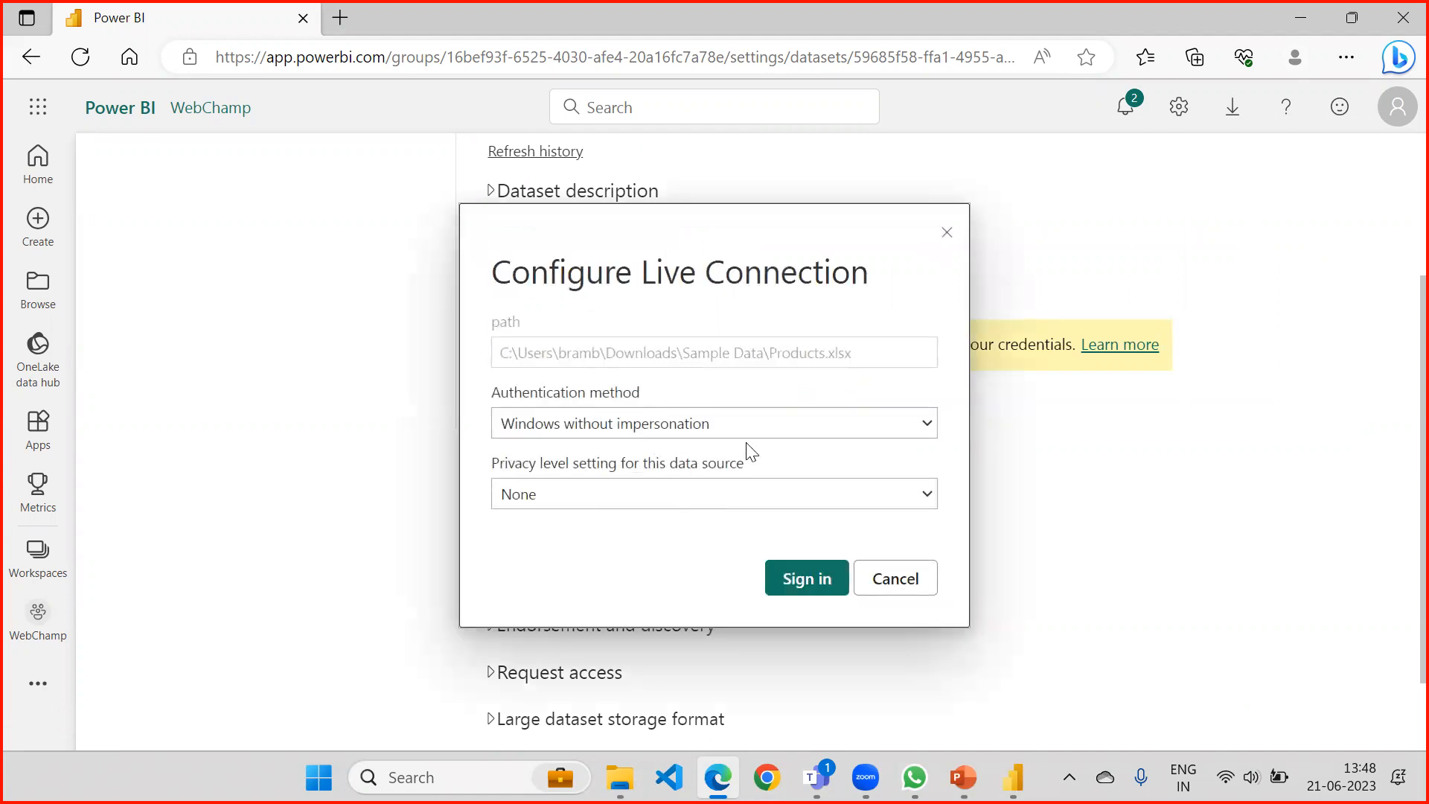
{"action": "left_click", "coordinate": [808, 588]}
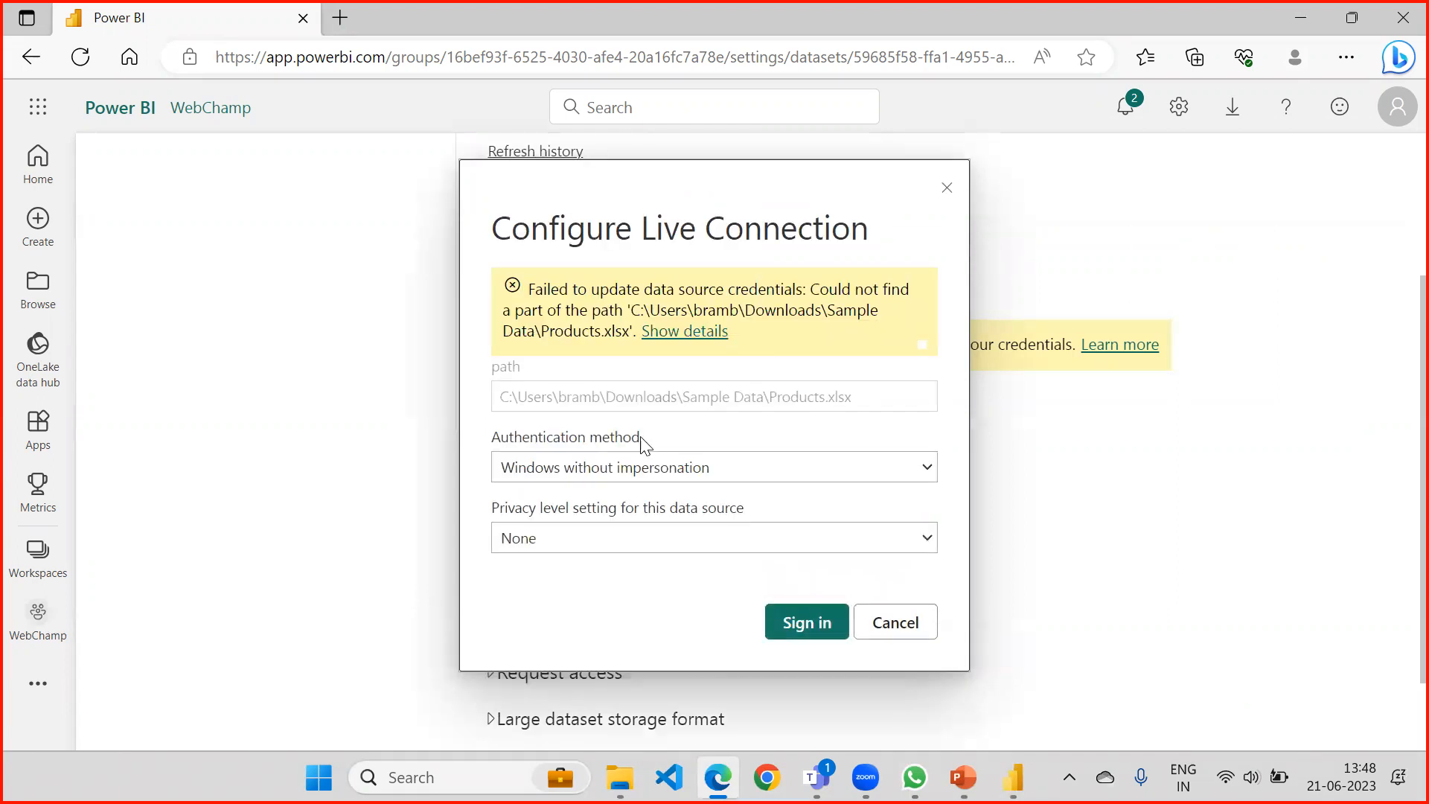
Check the available authentication methods for the data source, keeping Windows without impersonation.
{"action": "left_click", "coordinate": [700, 467]}
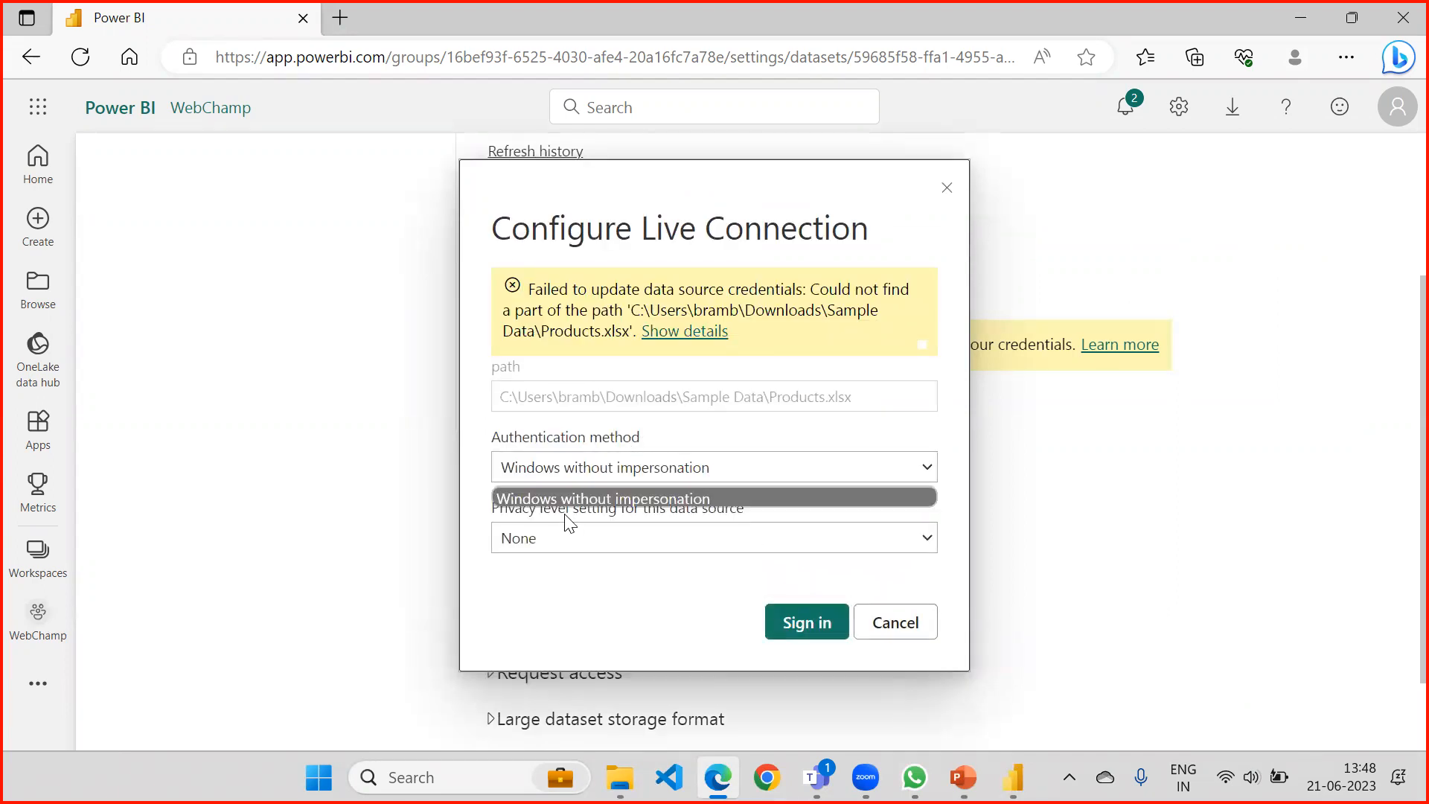
{"action": "left_click", "coordinate": [578, 500]}
{"action": "left_click", "coordinate": [653, 465]}
{"action": "left_click", "coordinate": [704, 469]}
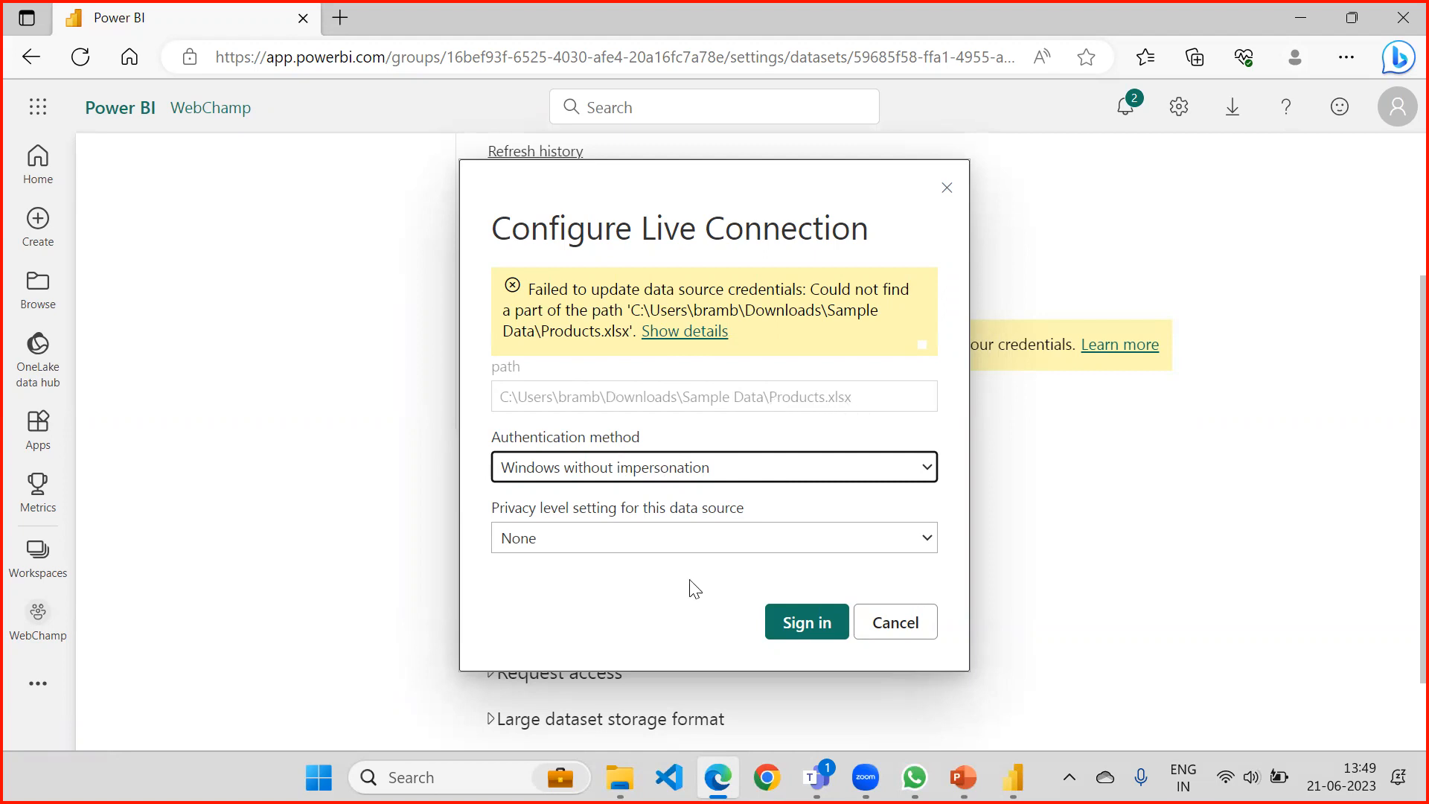
Switch to File Explorer and look through the files in the Downloads folder.
{"action": "left_click", "coordinate": [620, 776]}
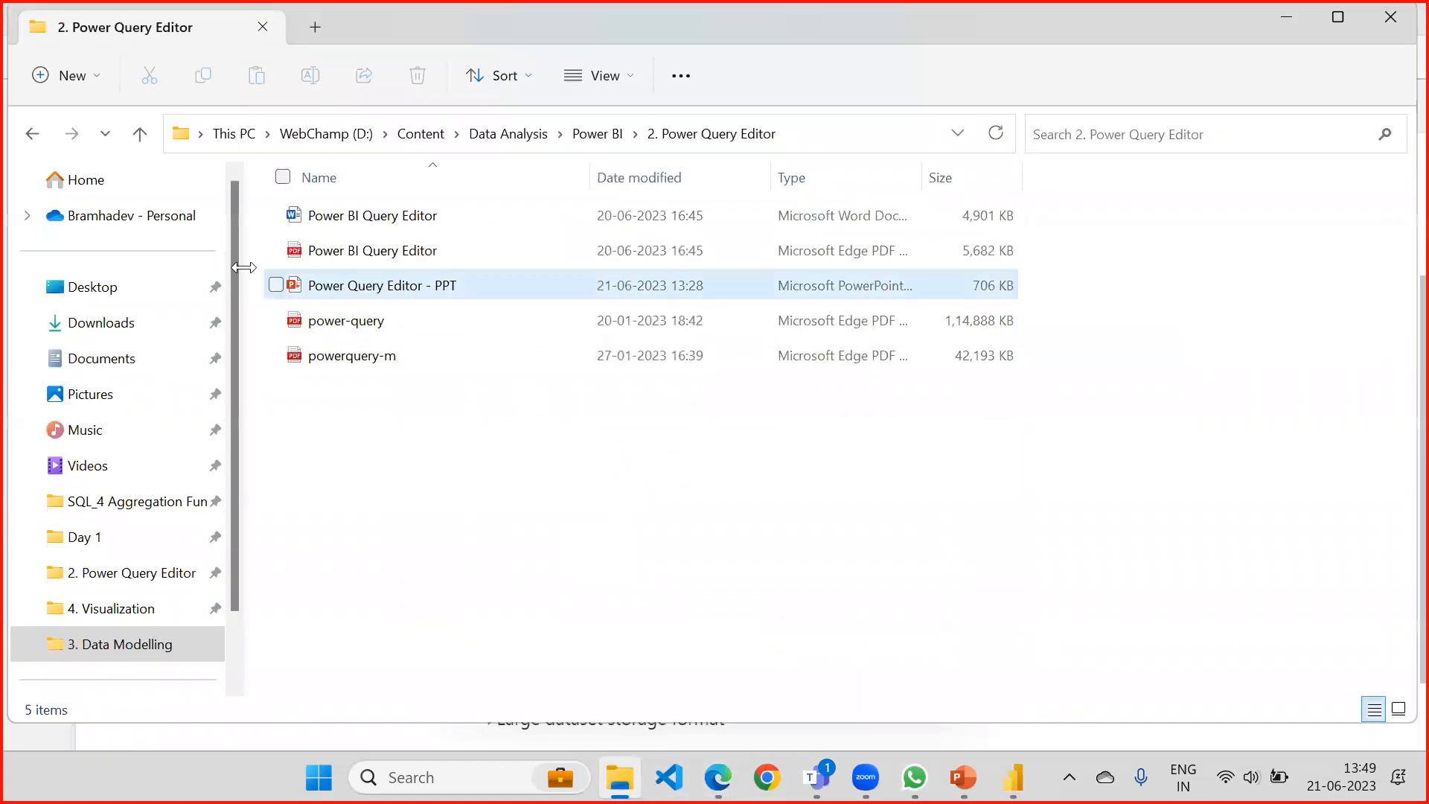
{"action": "left_click", "coordinate": [117, 320]}
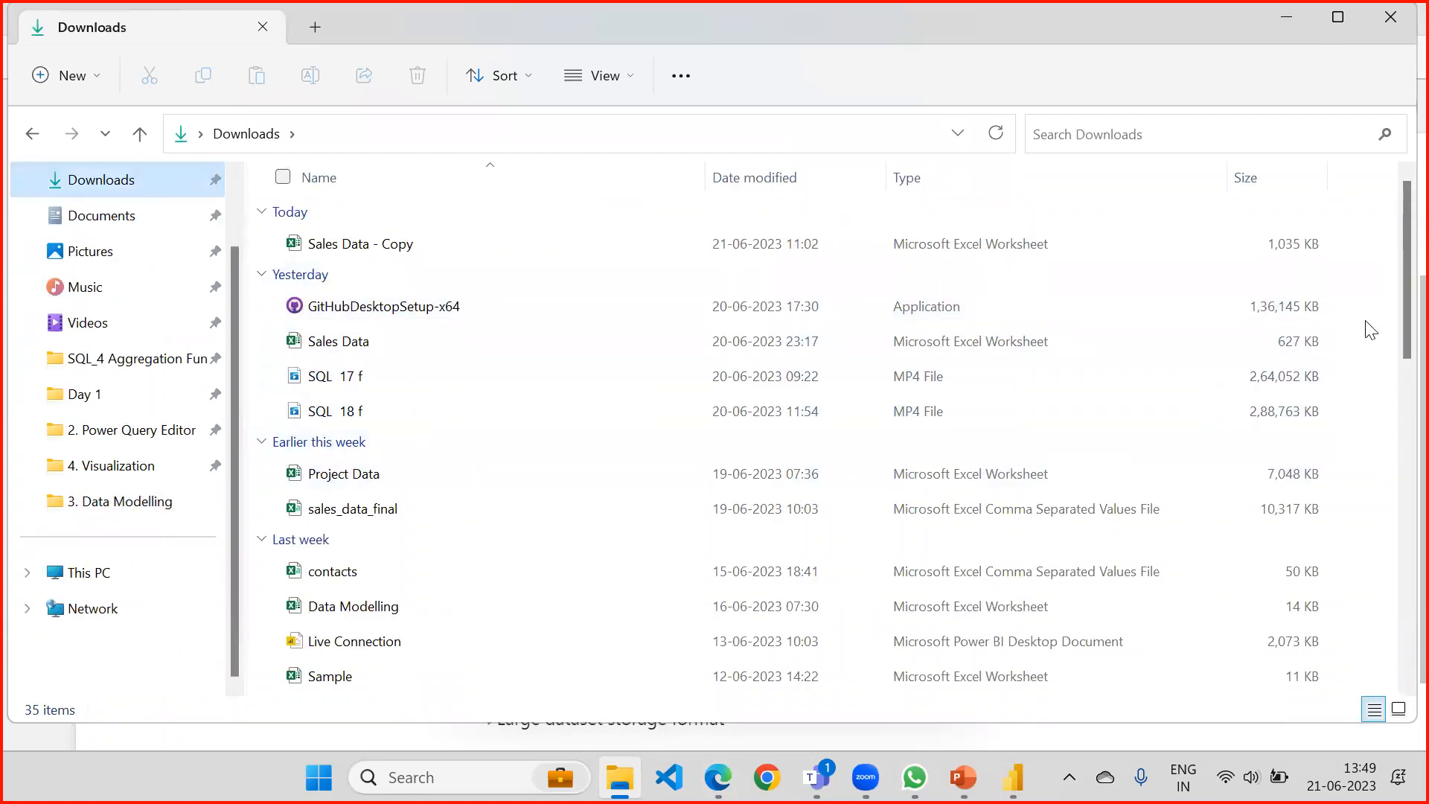
{"action": "left_click_drag", "start_coordinate": [1393, 242], "coordinate": [1390, 390]}
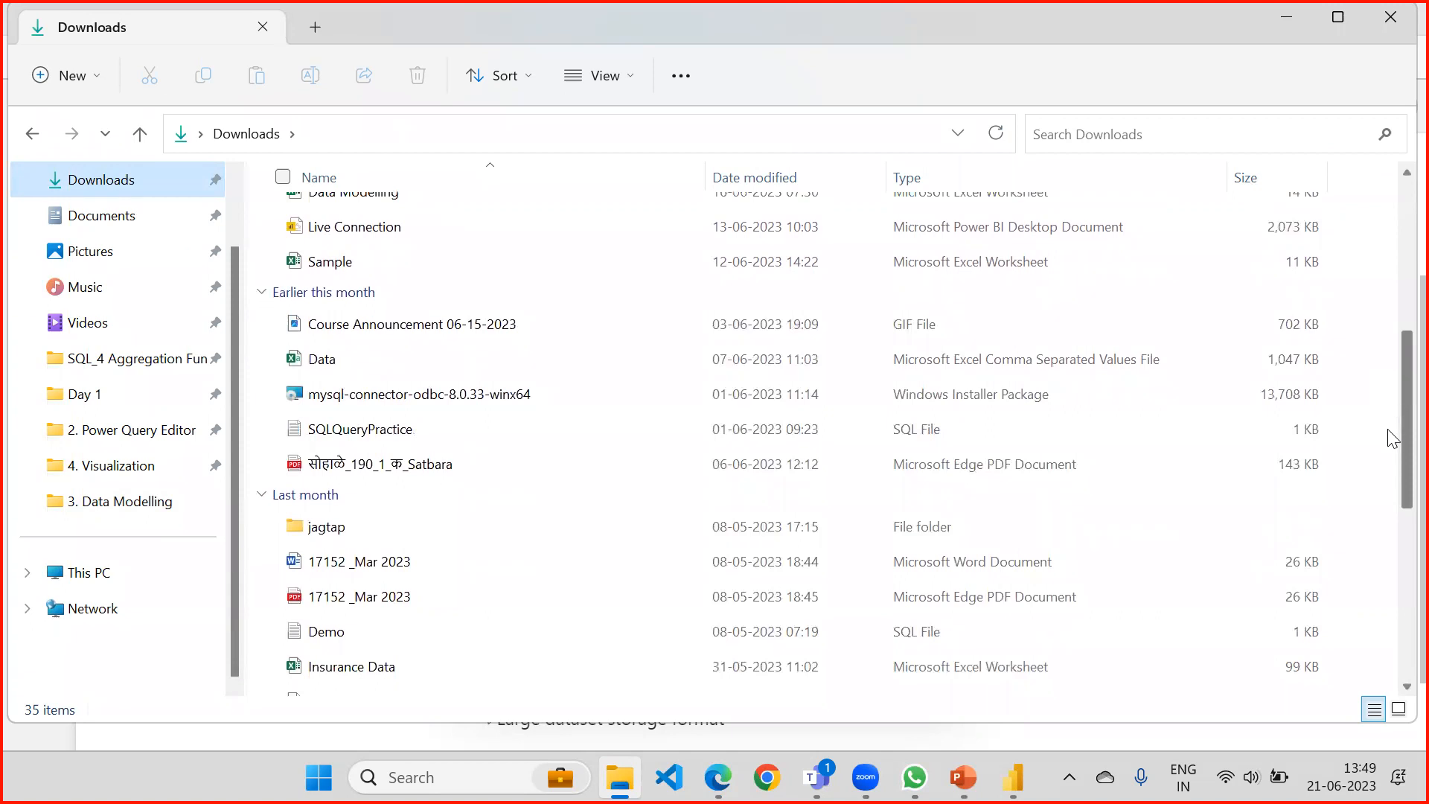
{"action": "left_click_drag", "start_coordinate": [1394, 441], "coordinate": [1397, 123]}
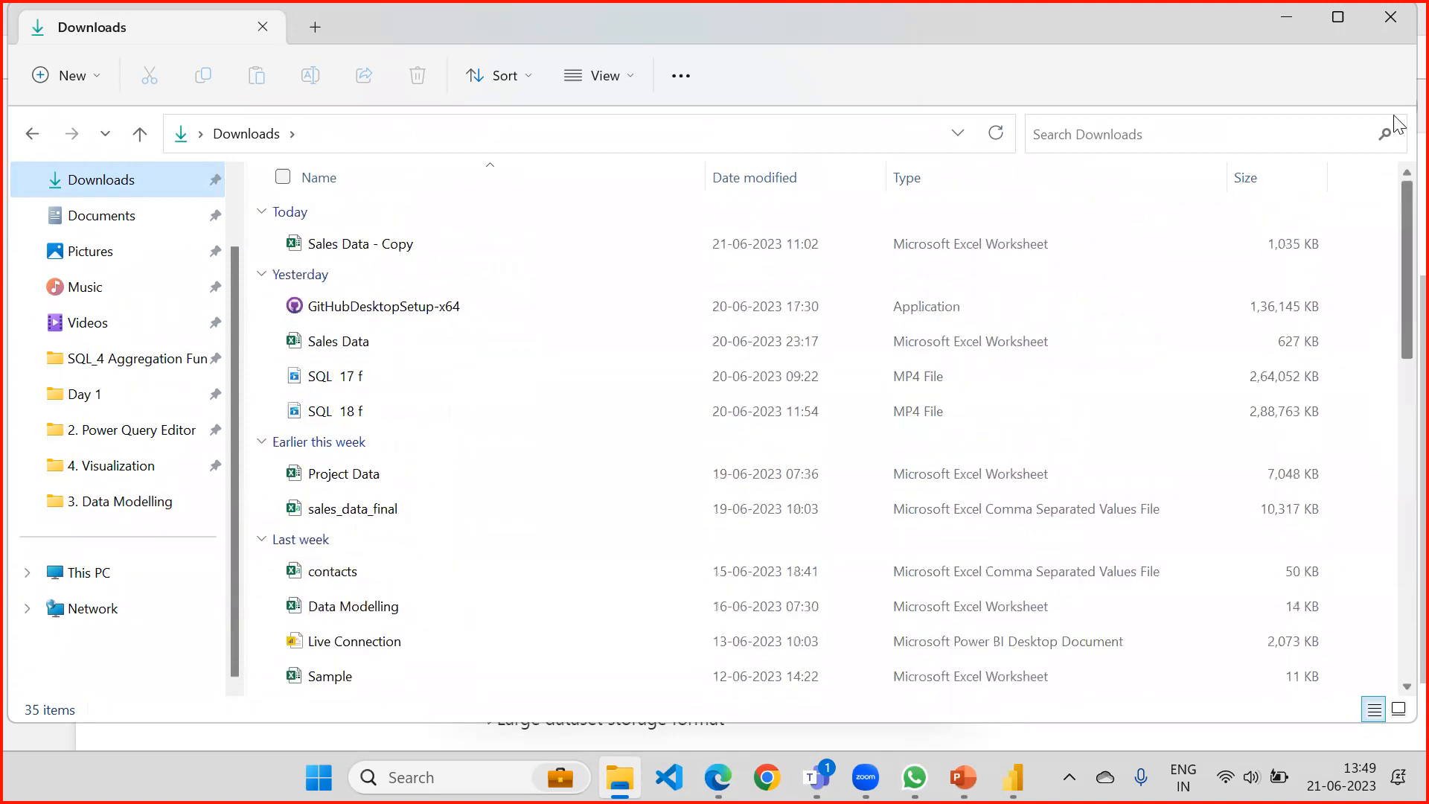
{"action": "left_click", "coordinate": [92, 77]}
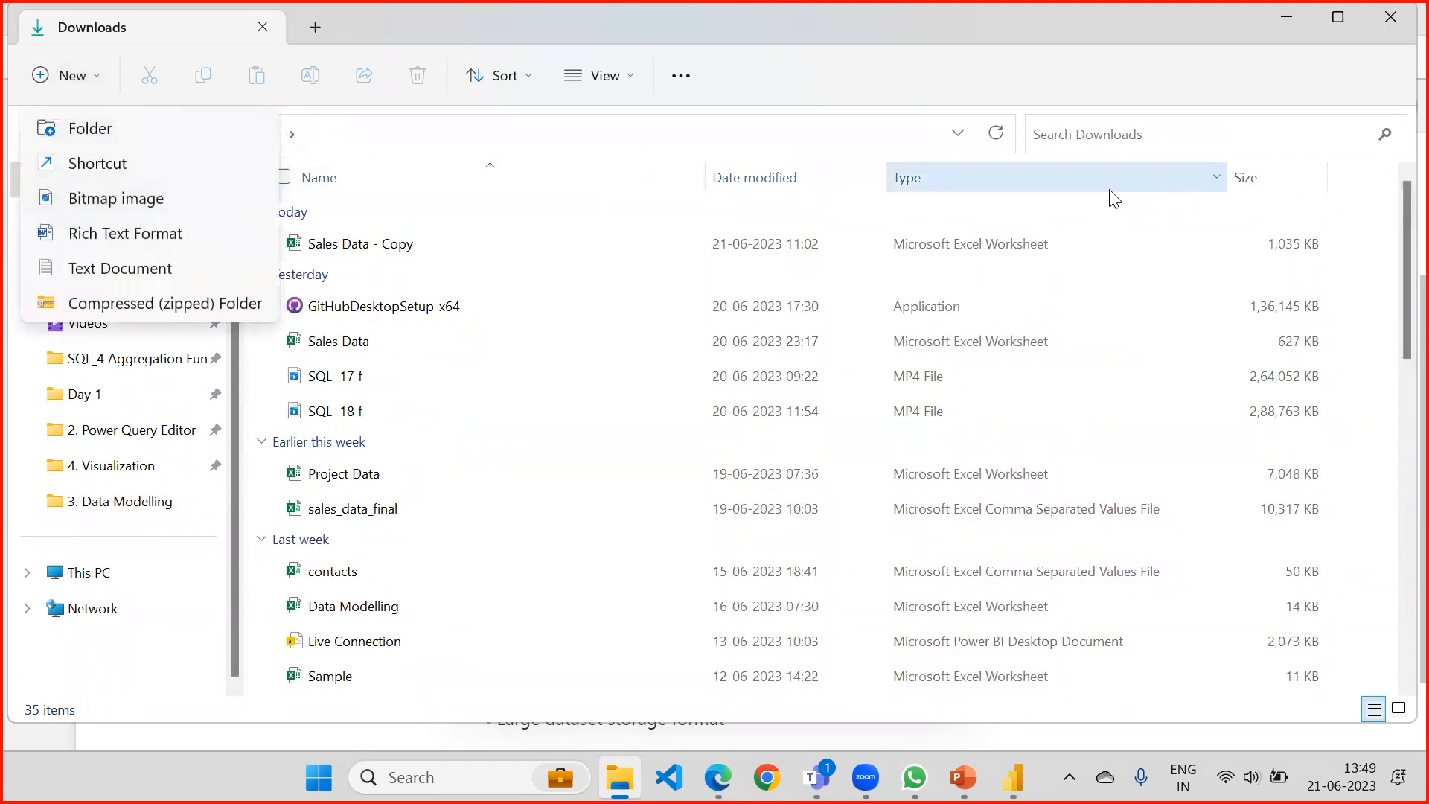
{"action": "left_click", "coordinate": [1144, 254]}
{"action": "right_click", "coordinate": [1032, 274]}
{"action": "left_click", "coordinate": [1003, 276]}
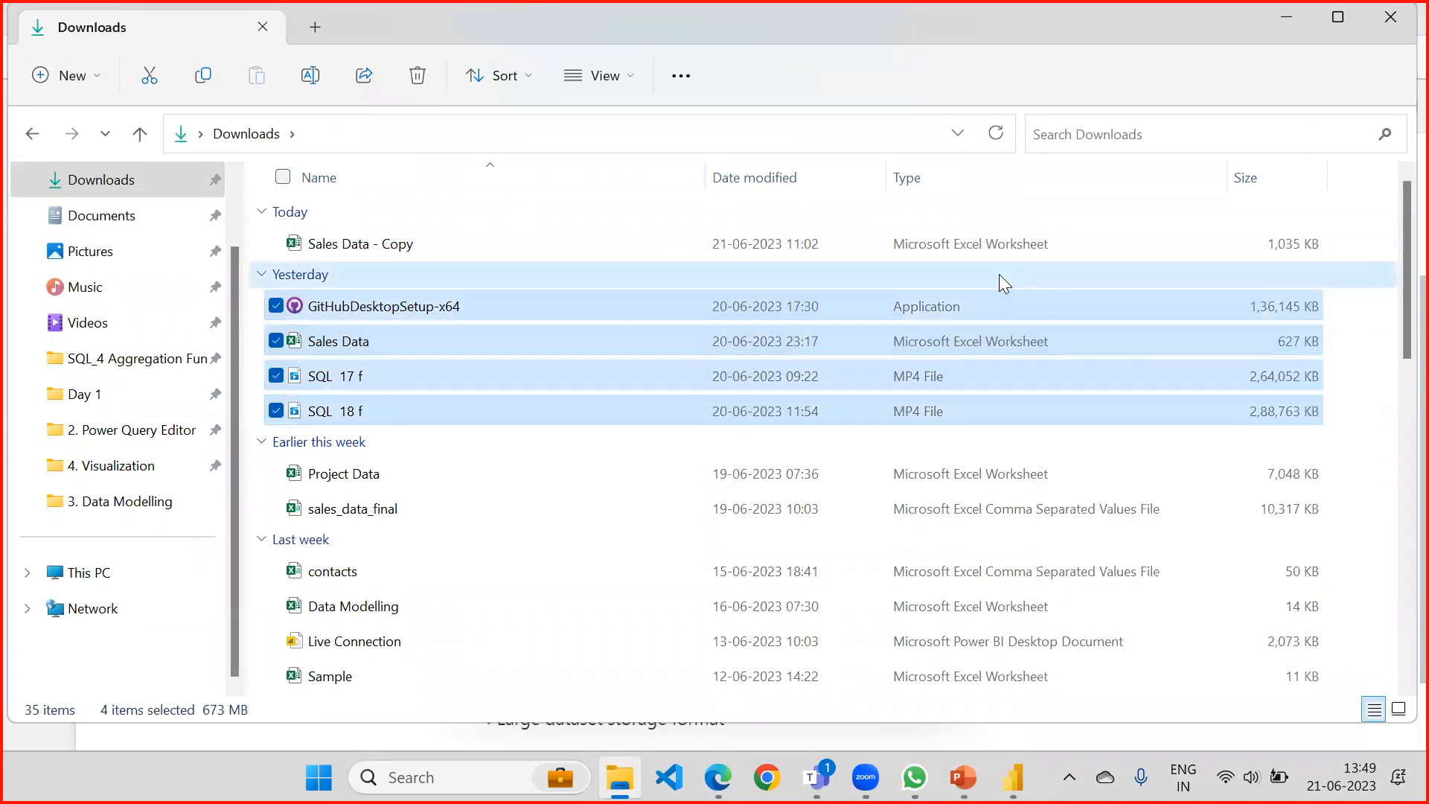
{"action": "left_click", "coordinate": [572, 450]}
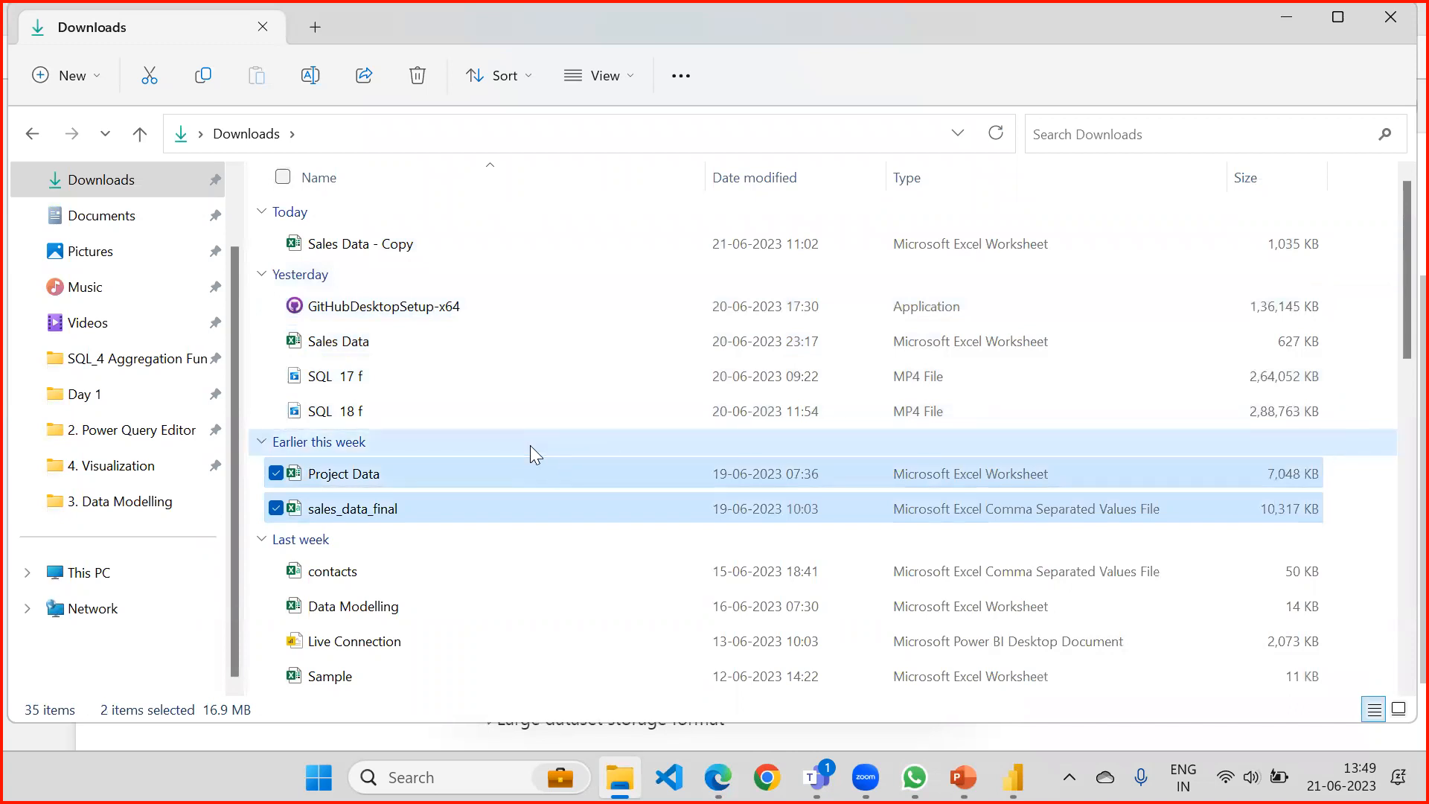
{"action": "left_click", "coordinate": [662, 499]}
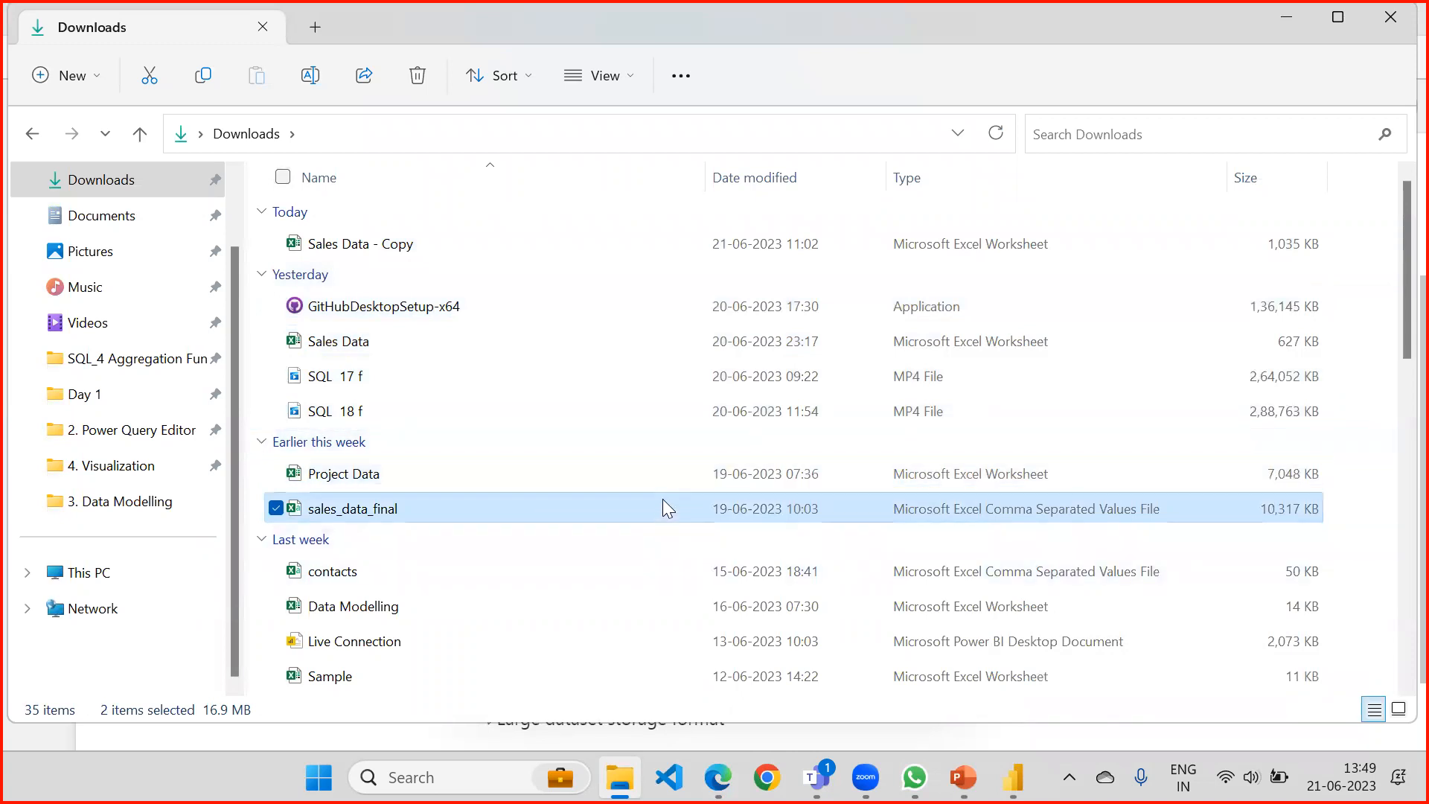
{"action": "right_click", "coordinate": [659, 500]}
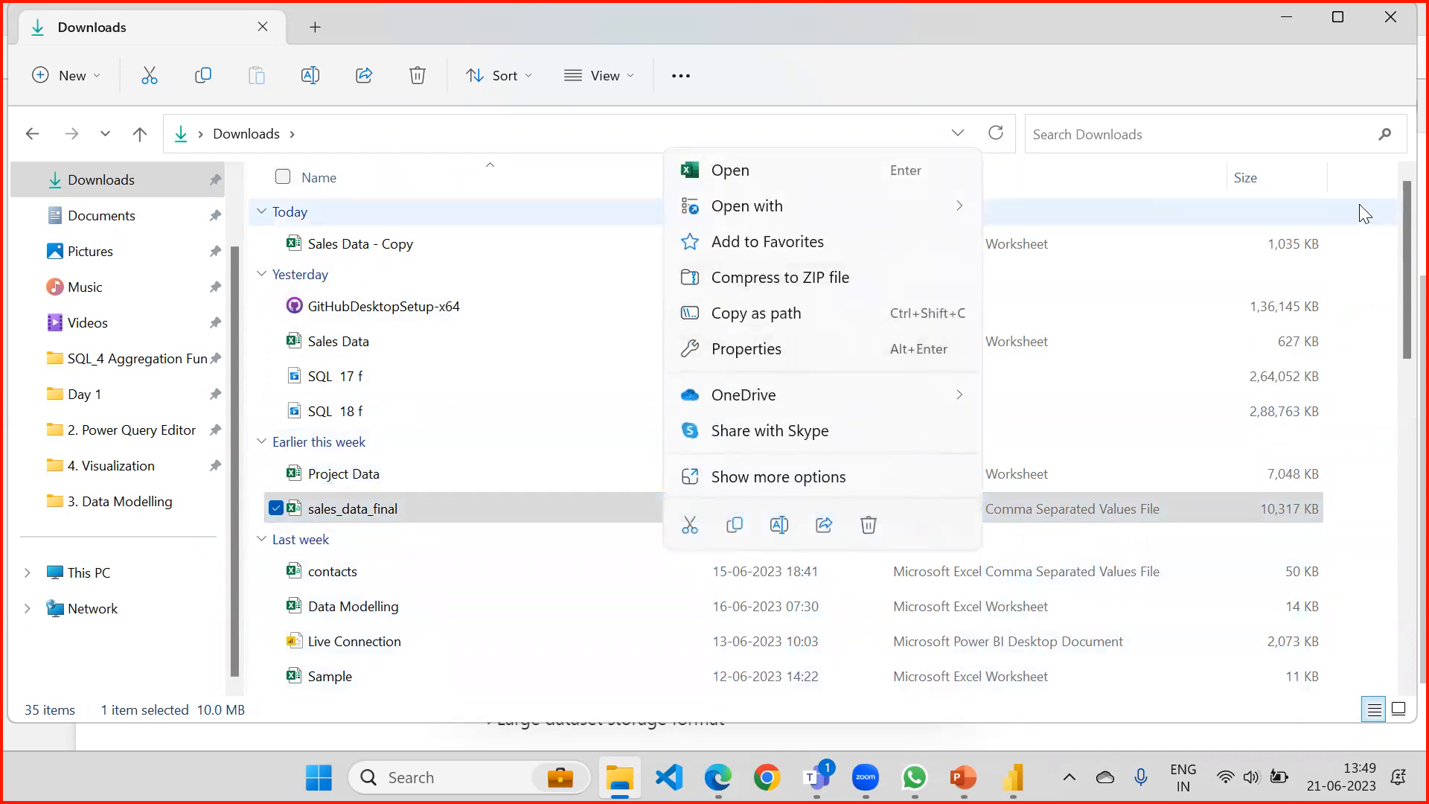
Look through the full Downloads list, sort the files by type, and sort them by name again.
{"action": "scroll", "coordinate": [1393, 405], "scroll_direction": "down", "scroll_amount": 2}
{"action": "scroll", "coordinate": [1393, 553], "scroll_direction": "down", "scroll_amount": 7}
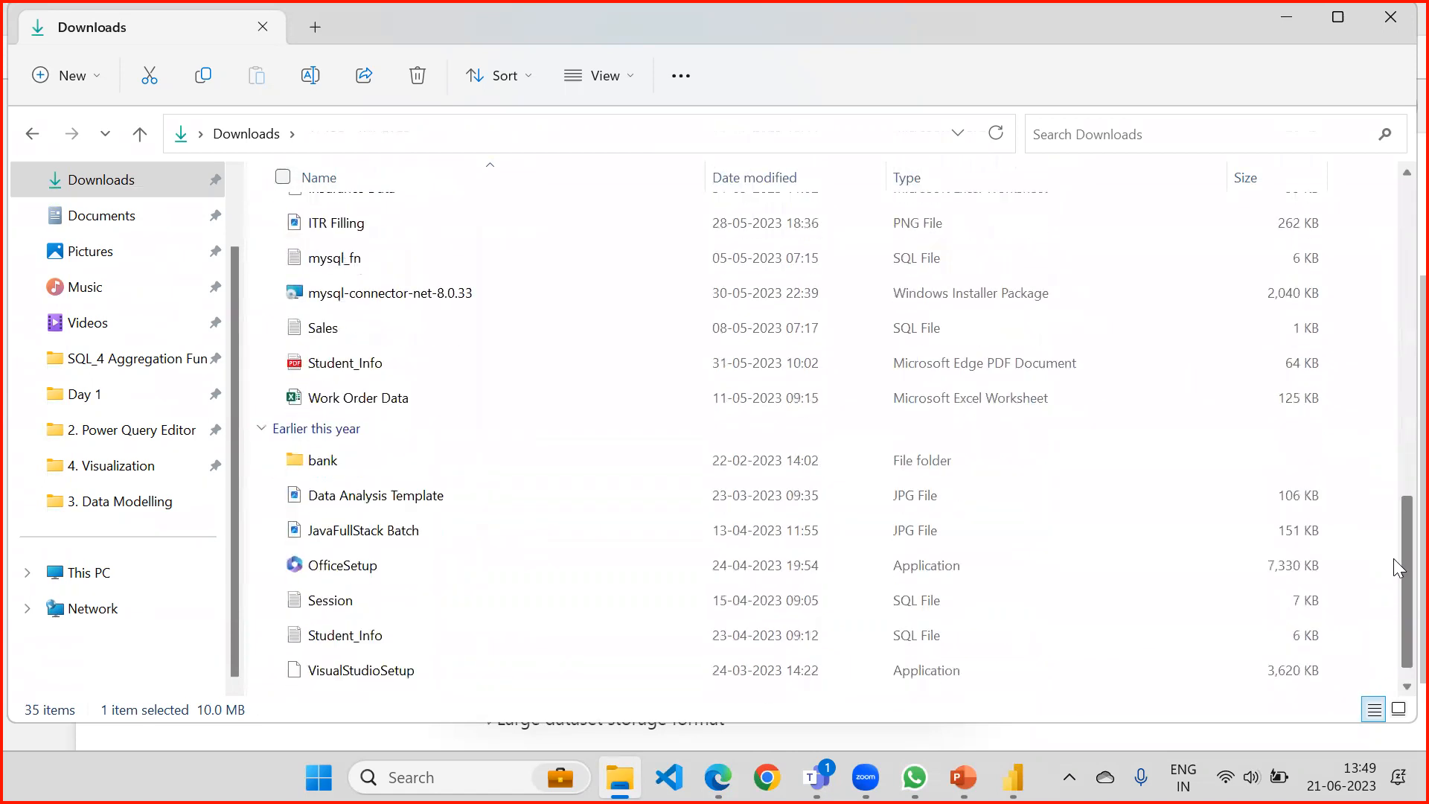
{"action": "scroll", "coordinate": [1398, 612], "scroll_direction": "up", "scroll_amount": 9}
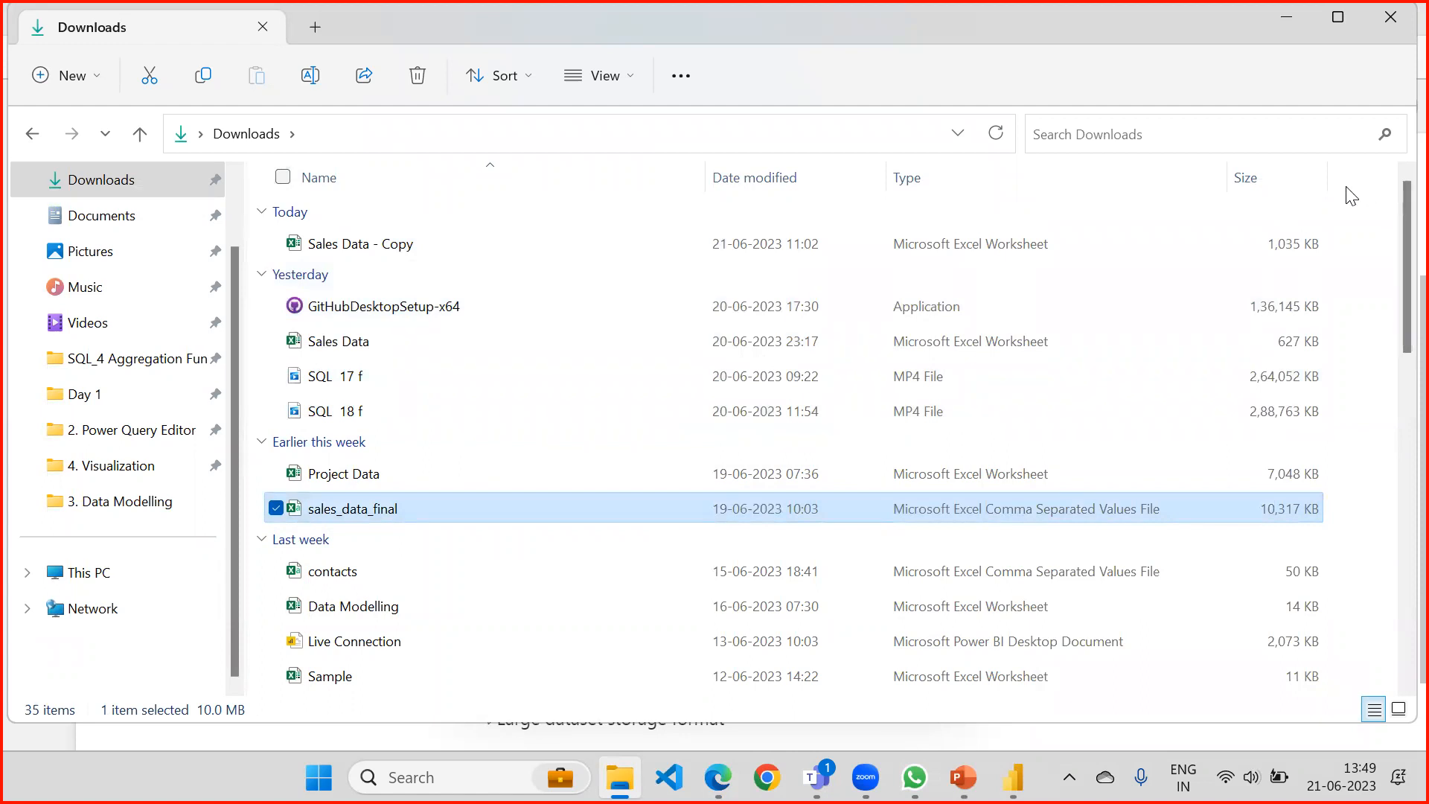
{"action": "right_click", "coordinate": [1343, 188]}
{"action": "left_click", "coordinate": [1370, 180]}
{"action": "left_click", "coordinate": [1003, 177]}
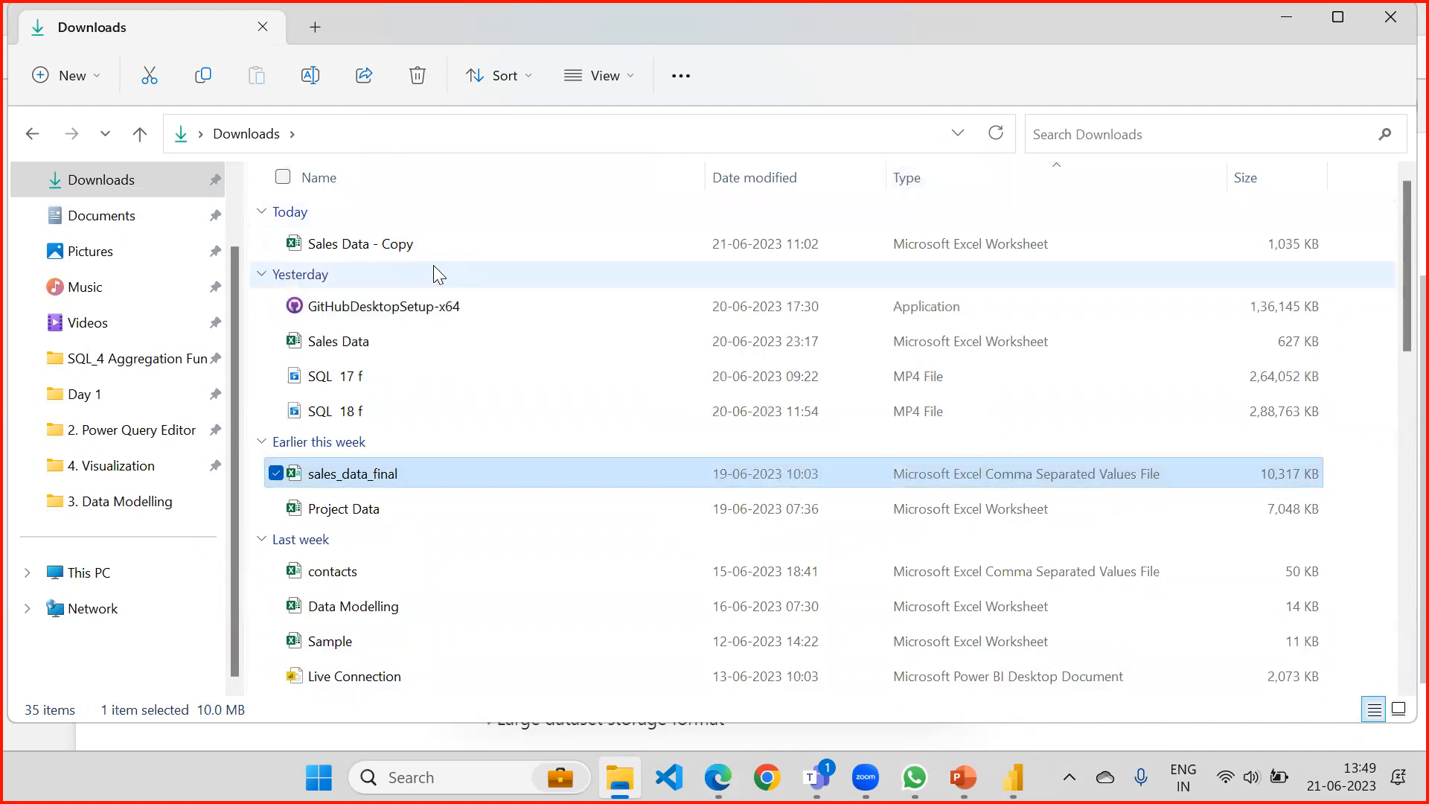
{"action": "left_click", "coordinate": [393, 180]}
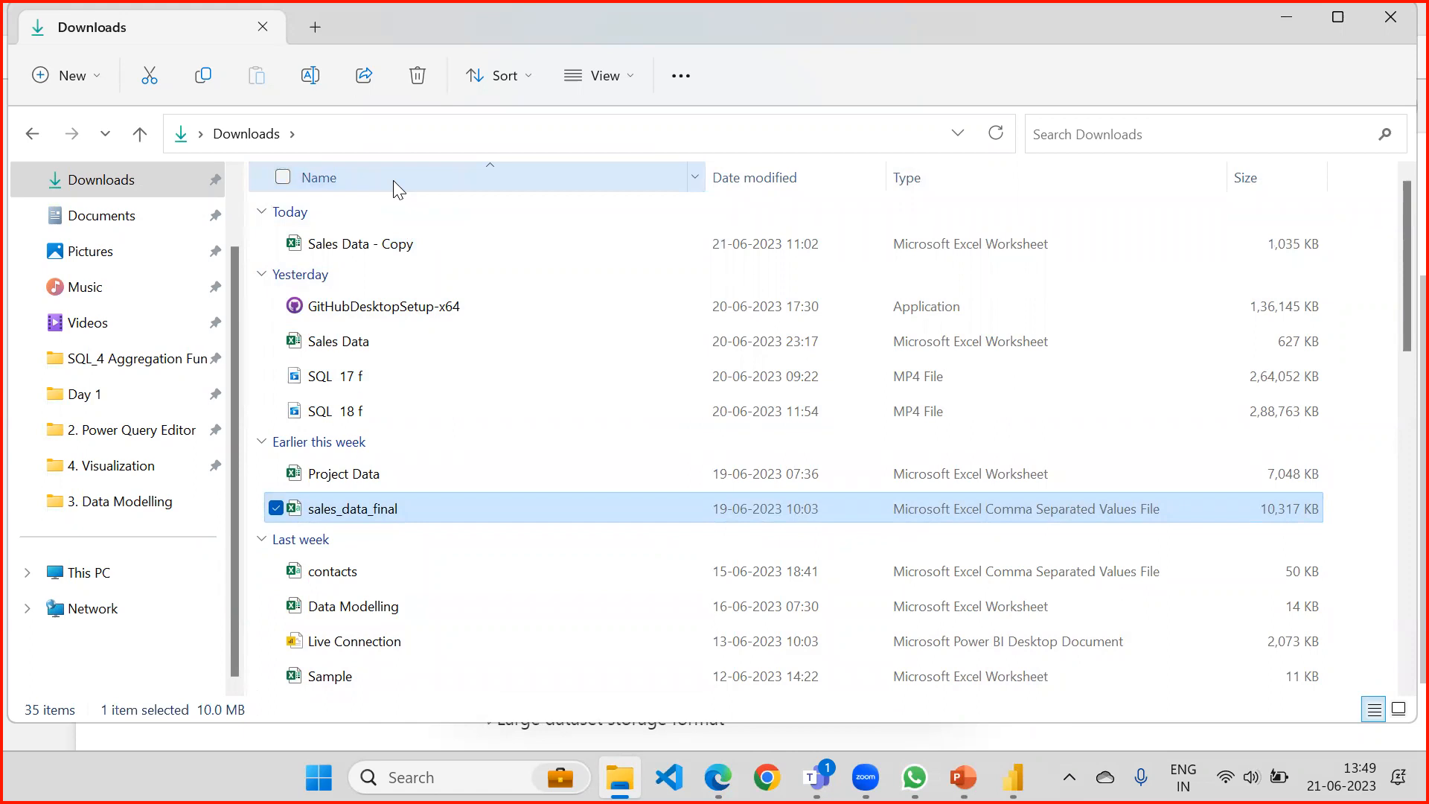
{"action": "right_click", "coordinate": [393, 180]}
{"action": "left_click", "coordinate": [160, 664]}
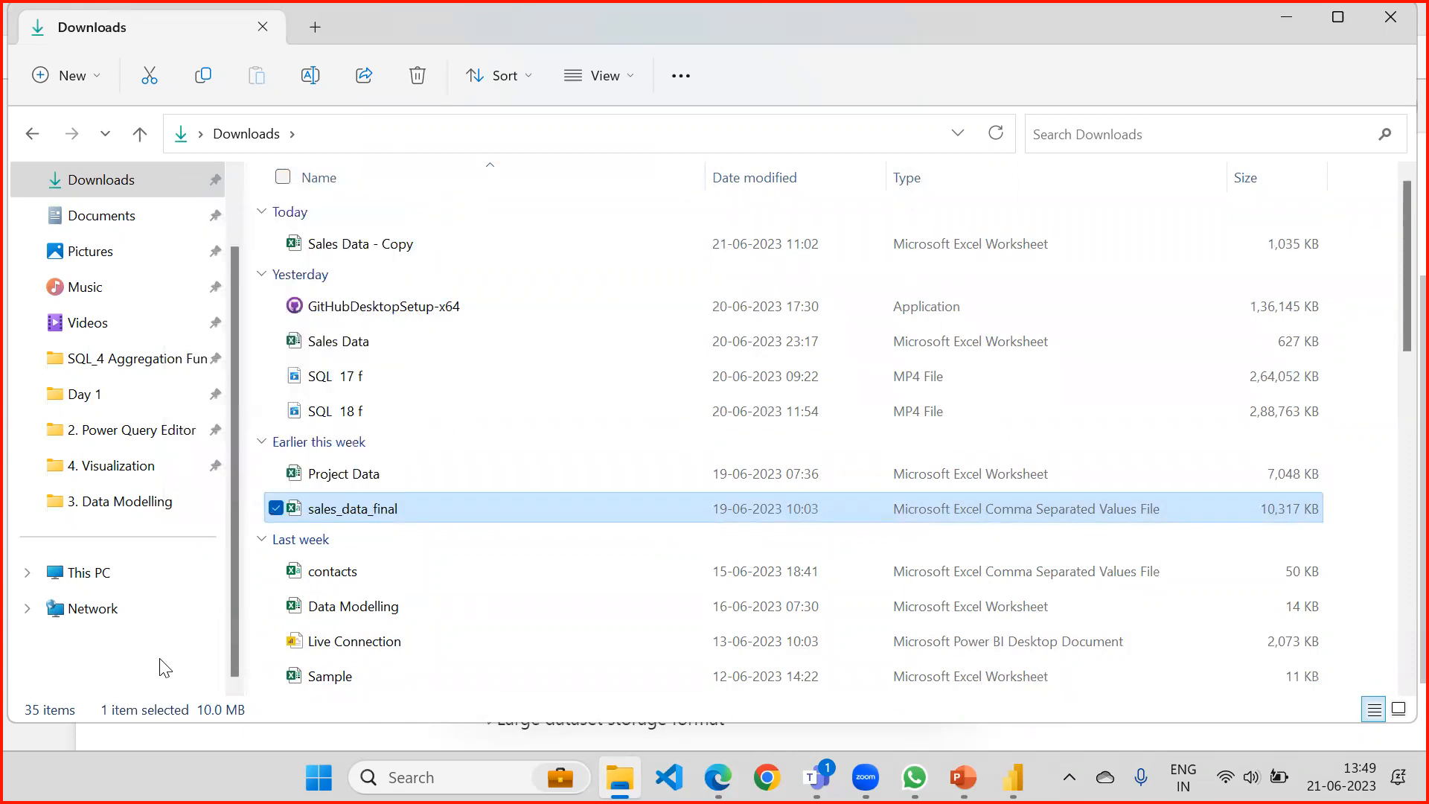
{"action": "right_click", "coordinate": [121, 659]}
{"action": "left_click", "coordinate": [101, 661]}
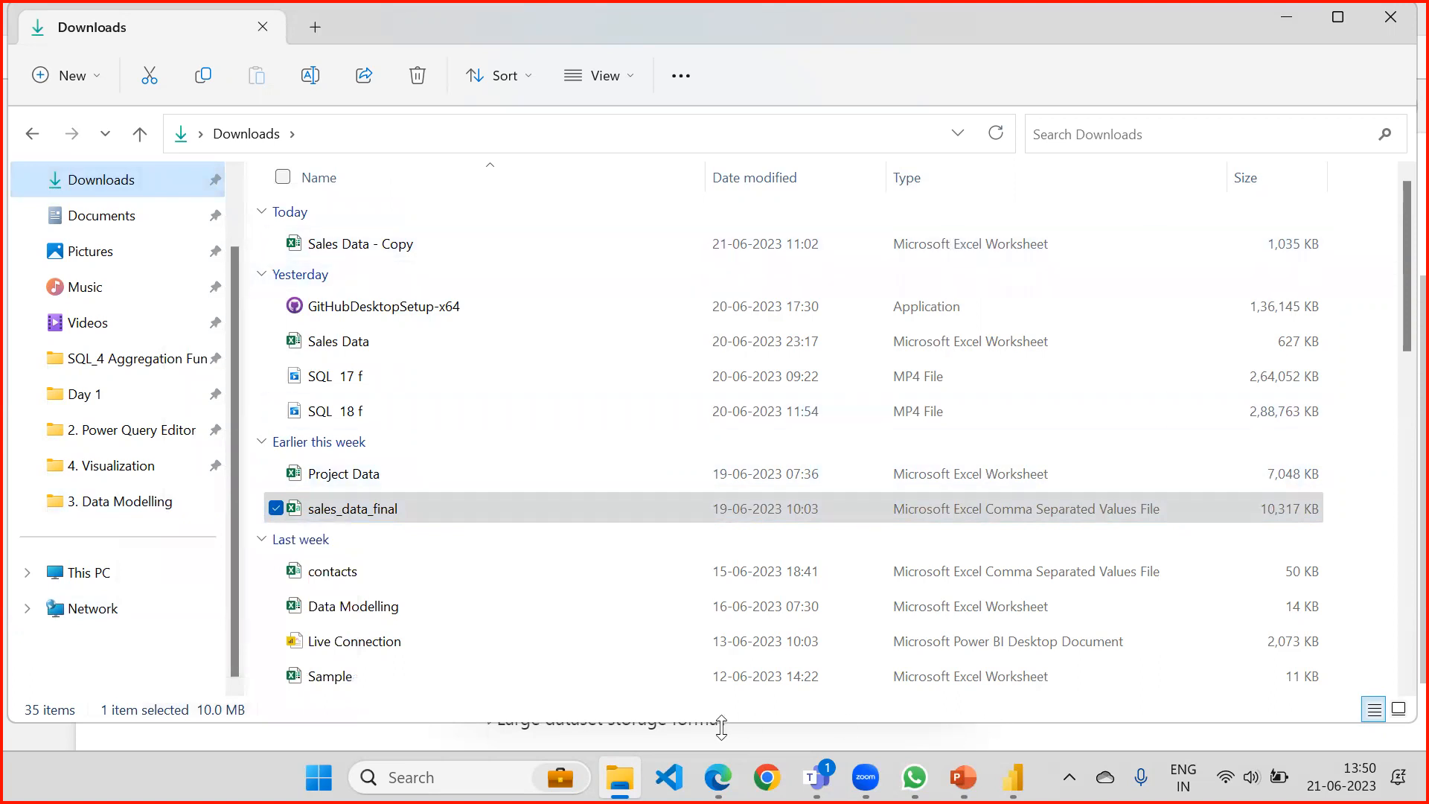
Maximize the File Explorer window and select the SQL 18 f video file in Downloads.
{"action": "left_click", "coordinate": [1338, 18]}
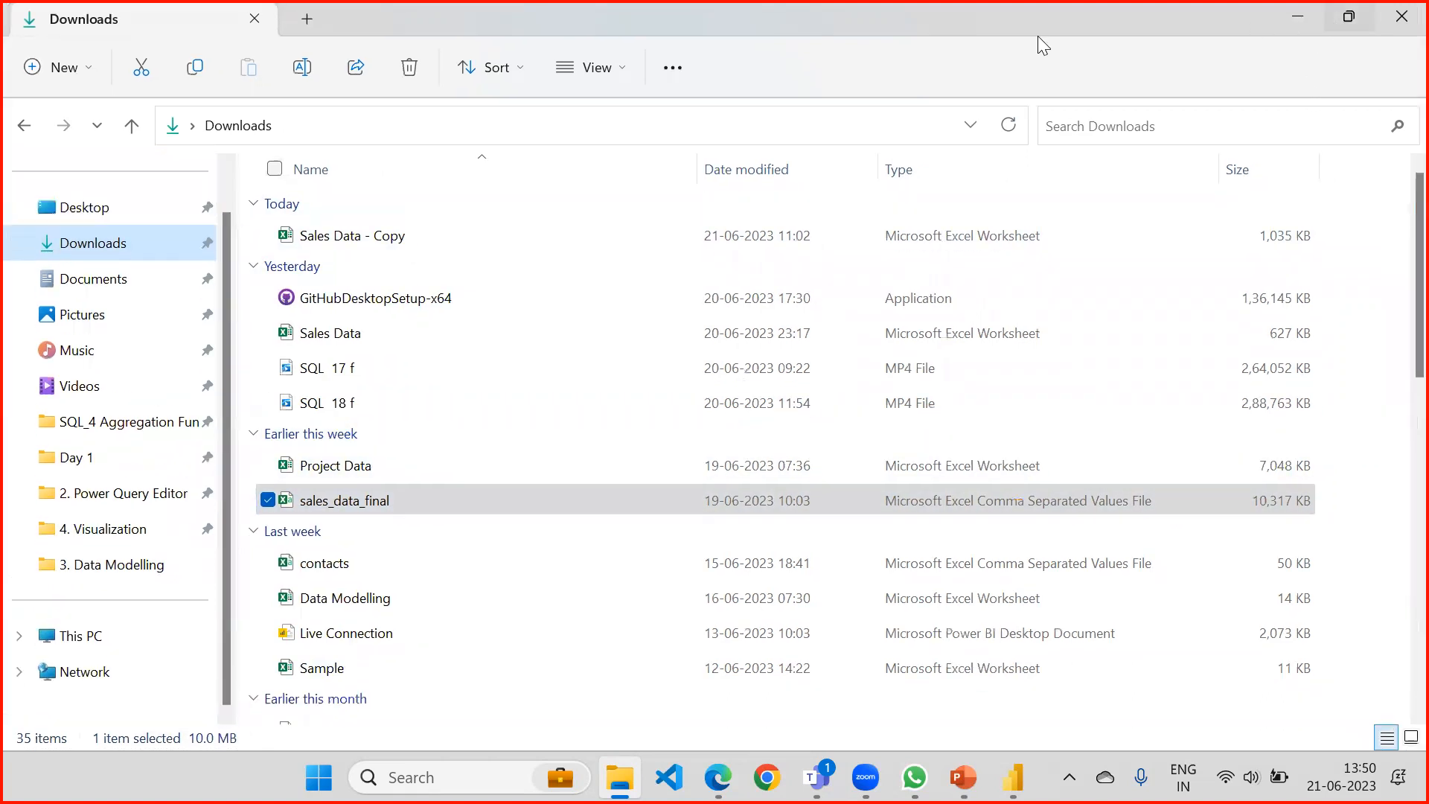
{"action": "left_click", "coordinate": [444, 463]}
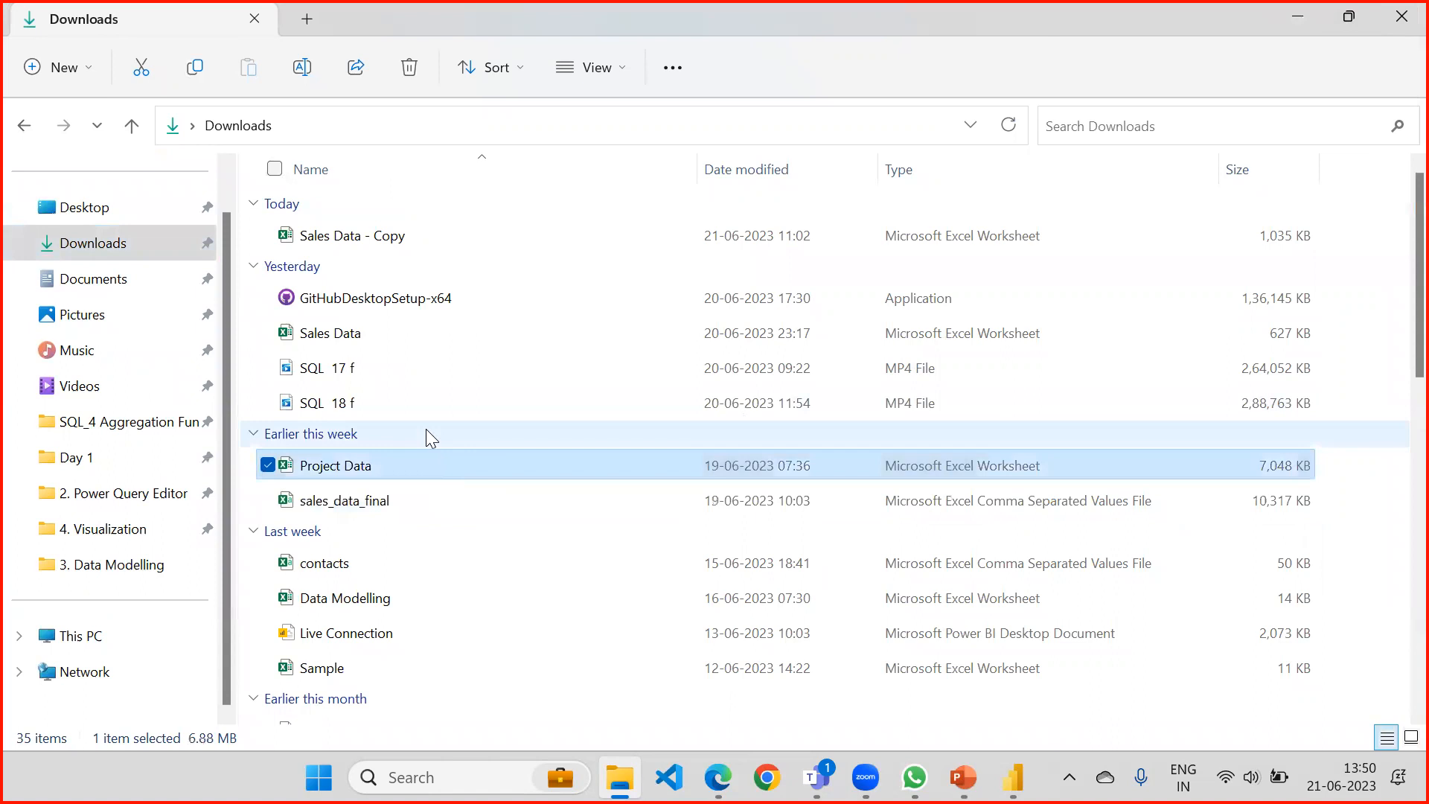
{"action": "left_click", "coordinate": [437, 402]}
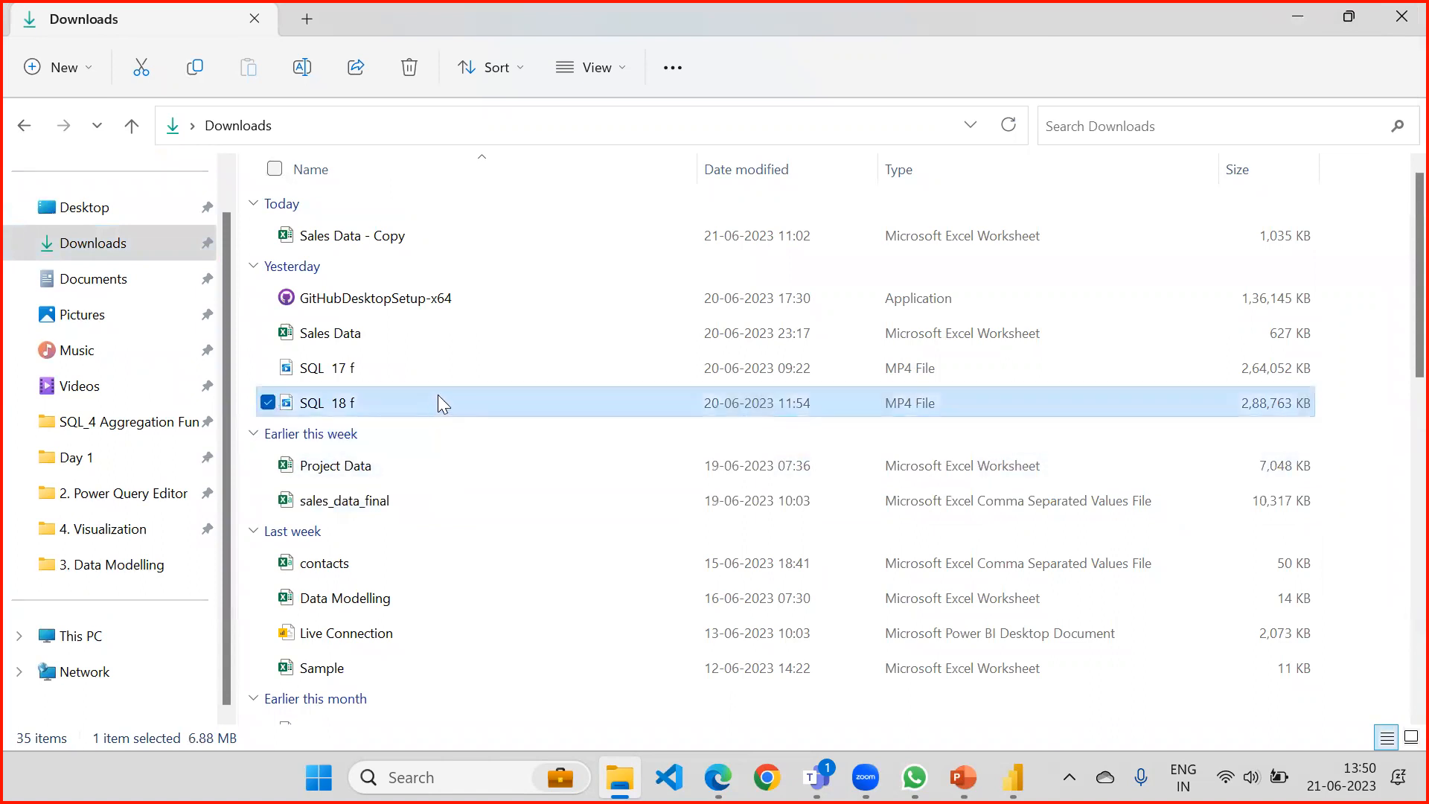
Collapse all the date groups in the Downloads file list, from Today through Earlier this year.
{"action": "left_click", "coordinate": [450, 355]}
{"action": "left_click", "coordinate": [470, 298]}
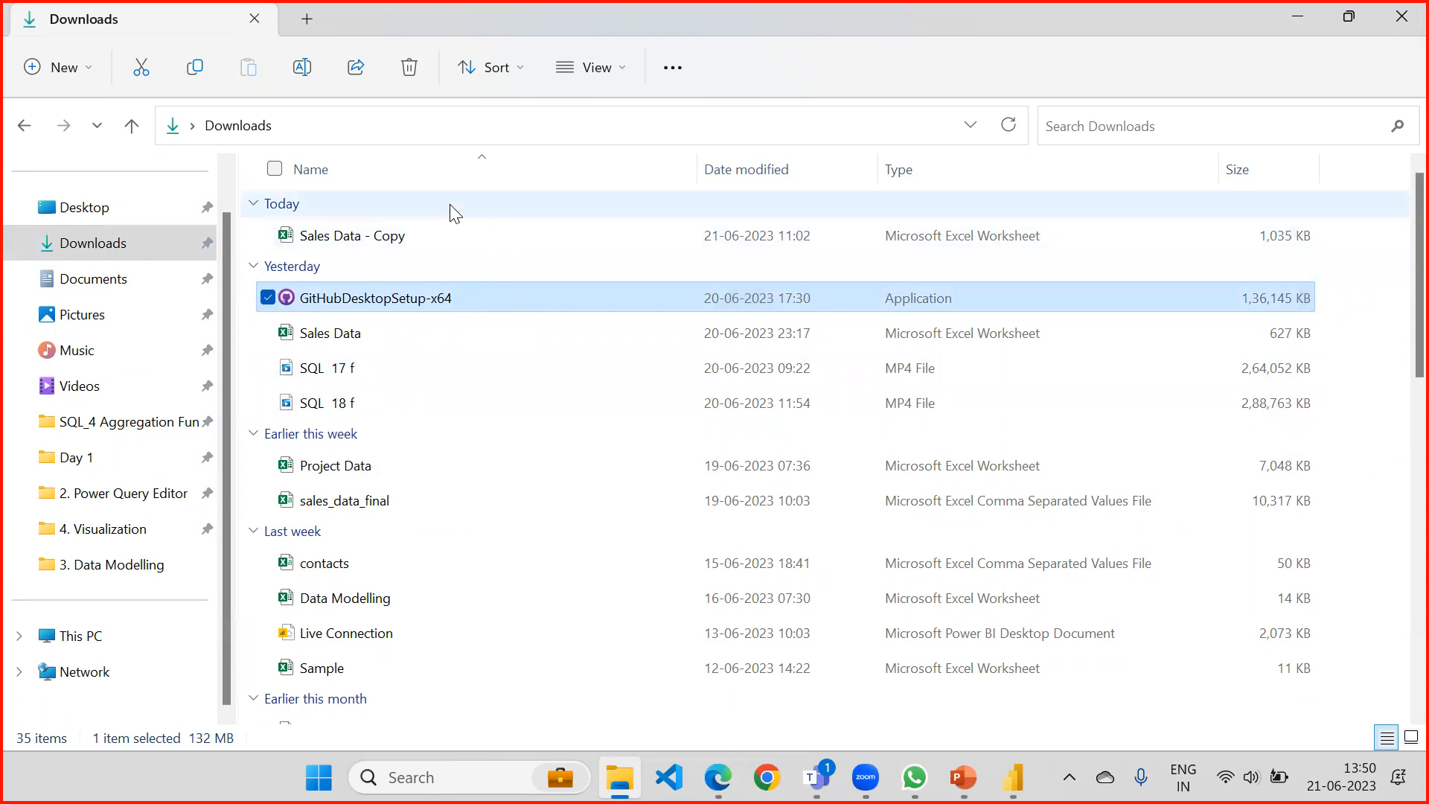
{"action": "left_click", "coordinate": [251, 208]}
{"action": "left_click", "coordinate": [253, 207]}
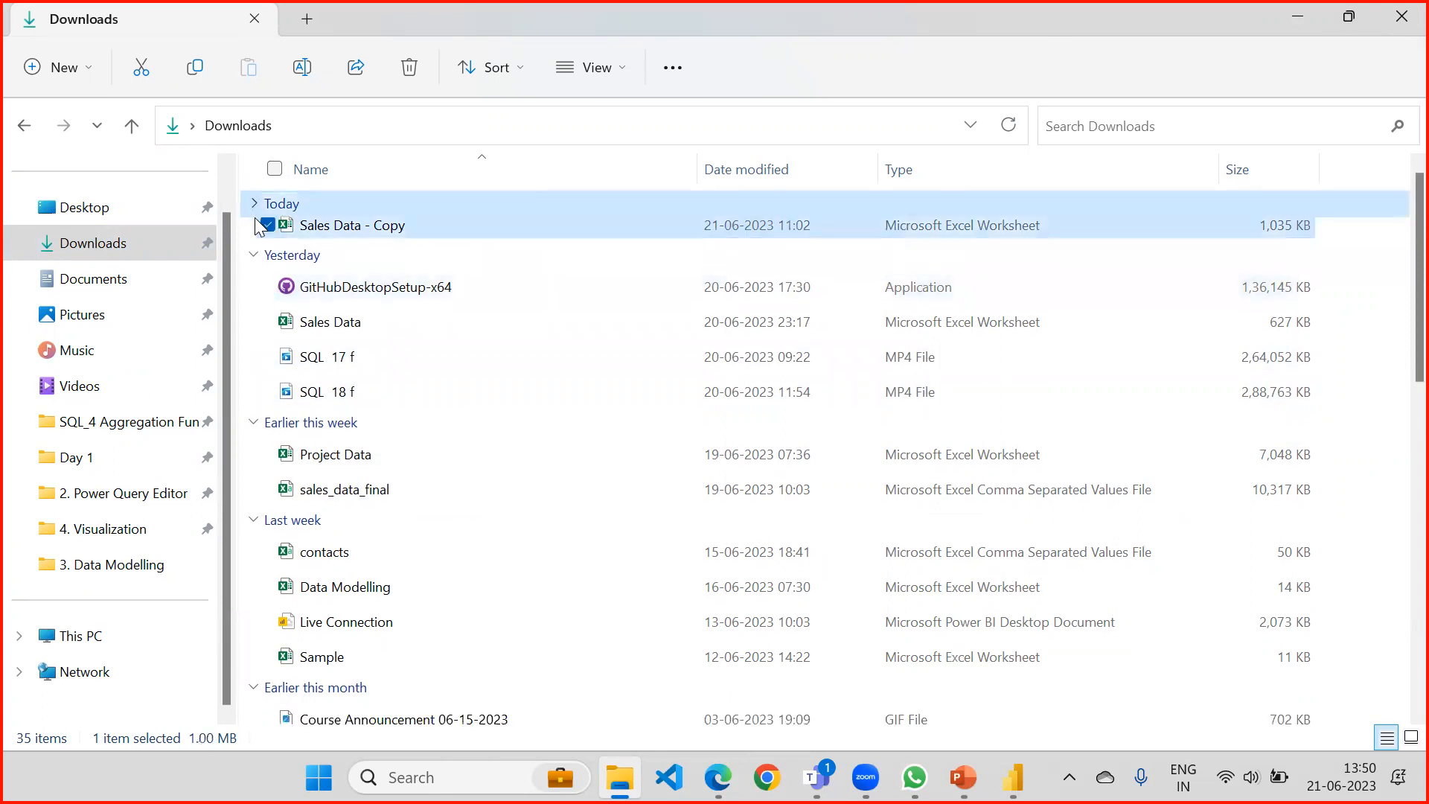
{"action": "left_click", "coordinate": [254, 234]}
{"action": "left_click", "coordinate": [254, 266]}
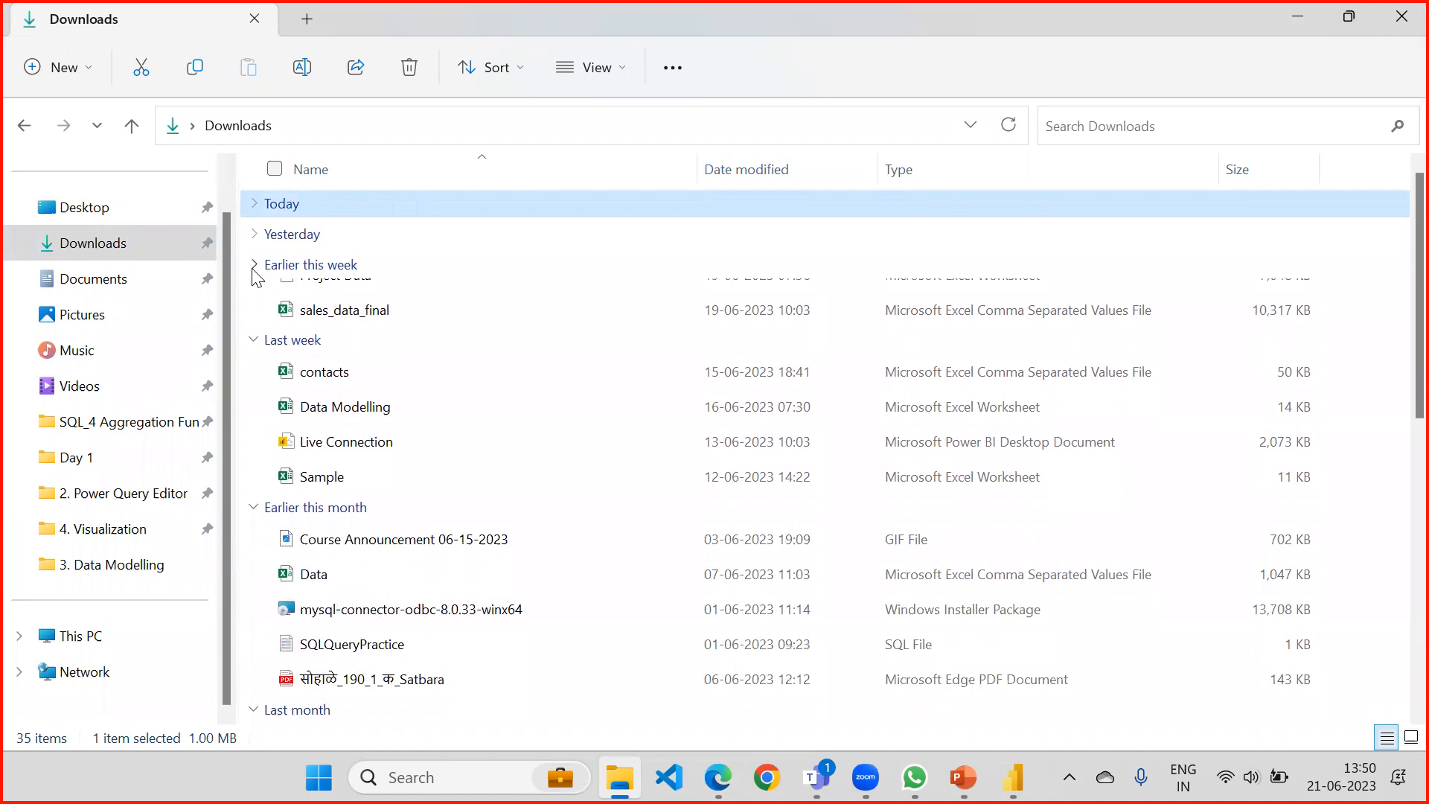
{"action": "left_click", "coordinate": [254, 298]}
{"action": "left_click", "coordinate": [254, 326]}
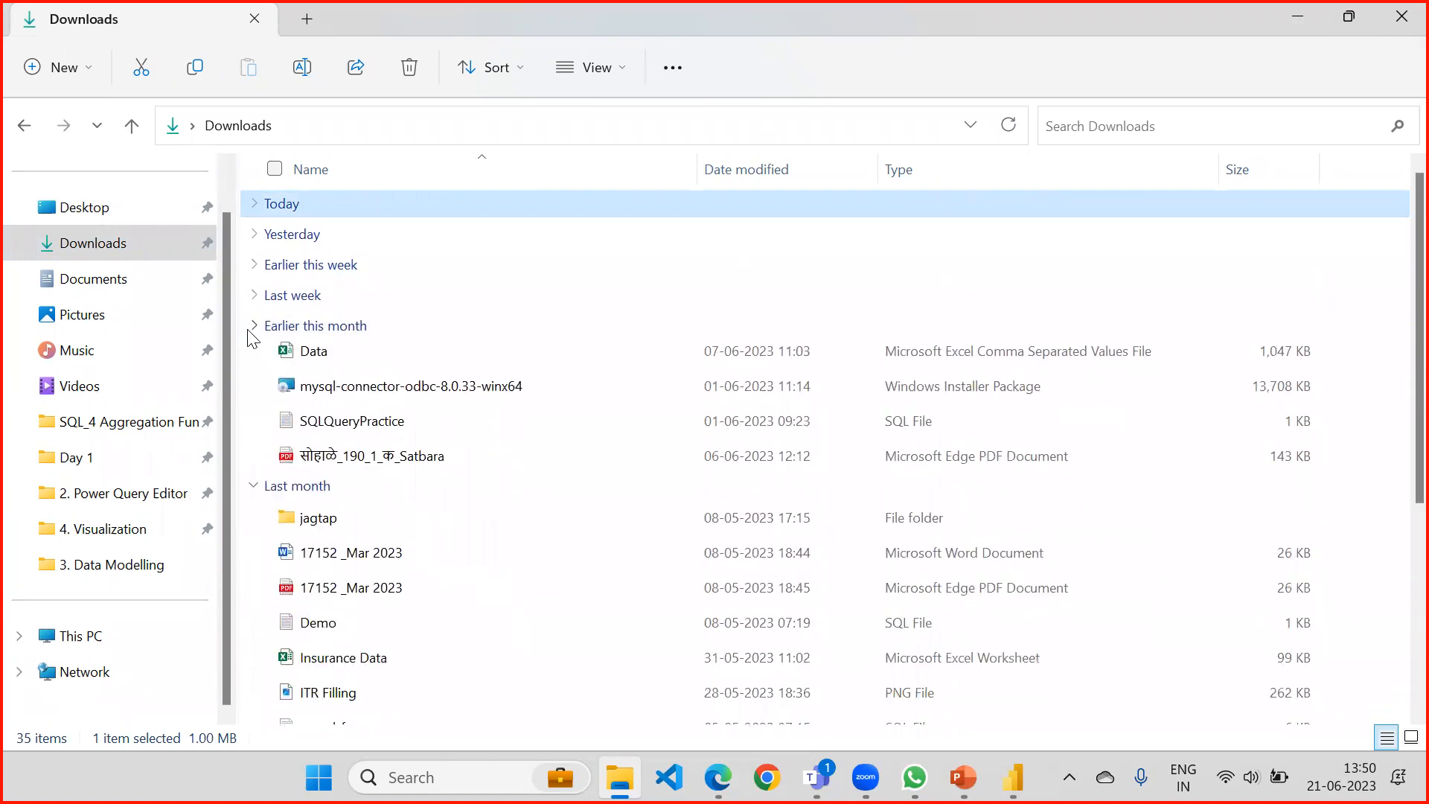
{"action": "left_click", "coordinate": [254, 358]}
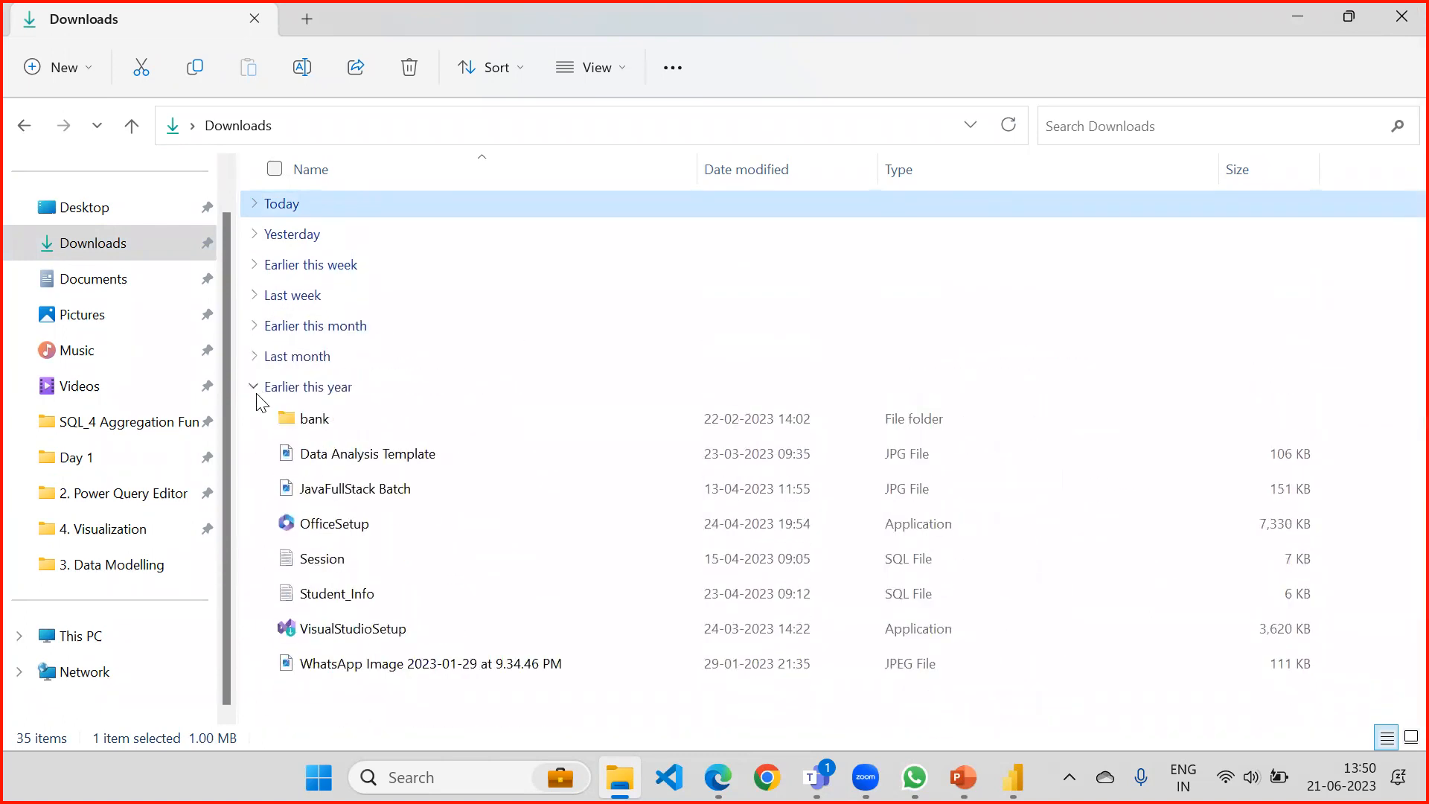
{"action": "left_click", "coordinate": [255, 388]}
Create a new folder named Sample in Downloads.
{"action": "right_click", "coordinate": [374, 452]}
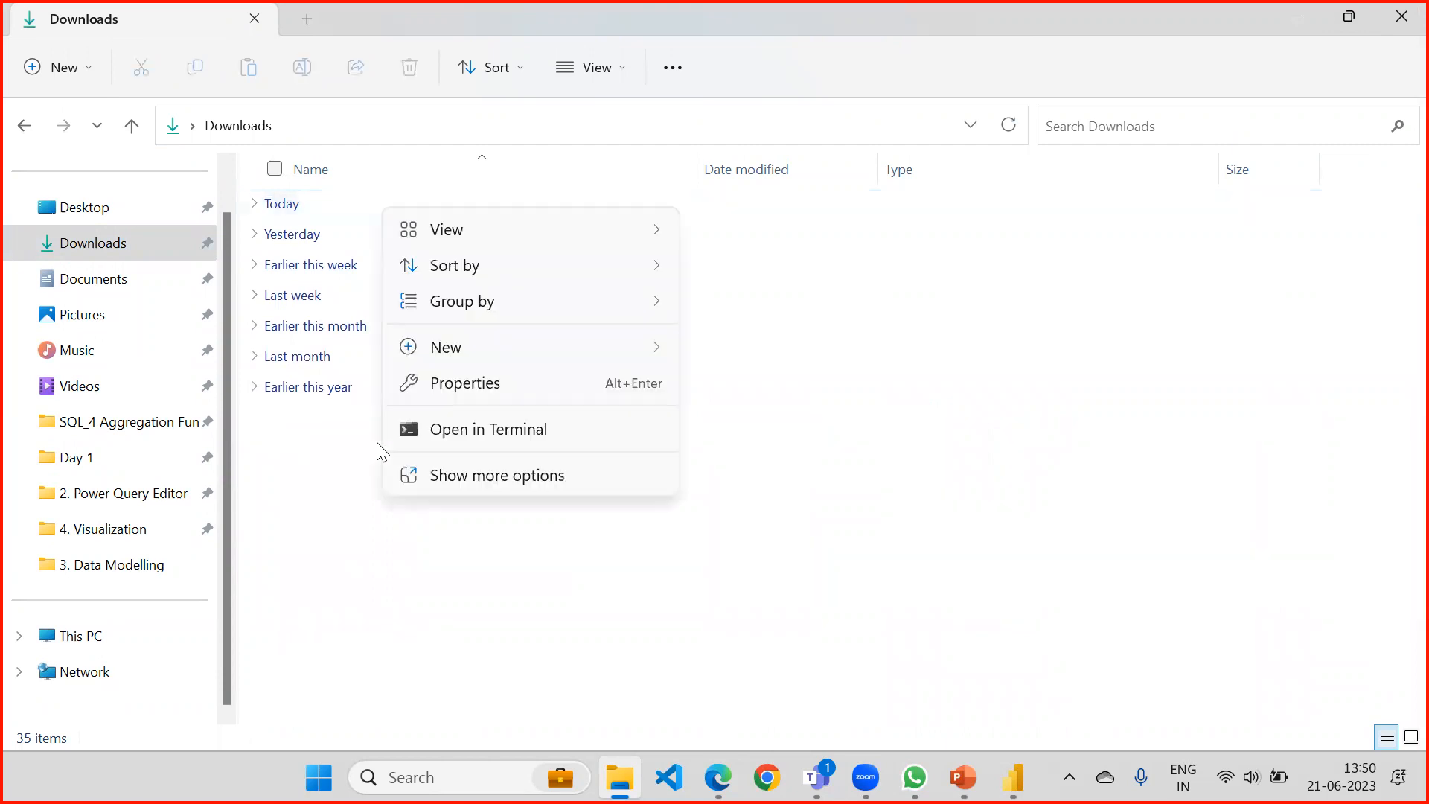
{"action": "mouse_move", "coordinate": [486, 342]}
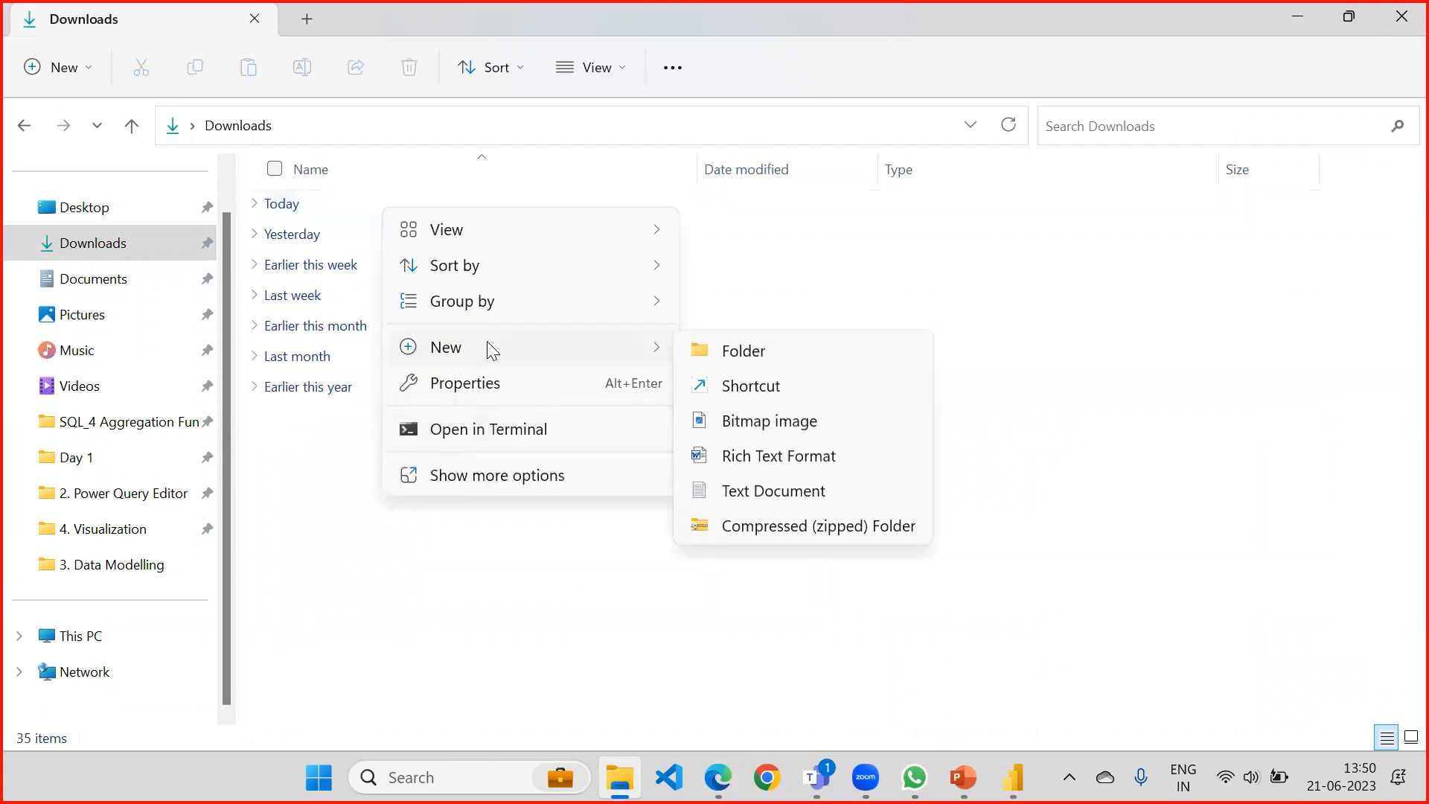
{"action": "left_click", "coordinate": [777, 352]}
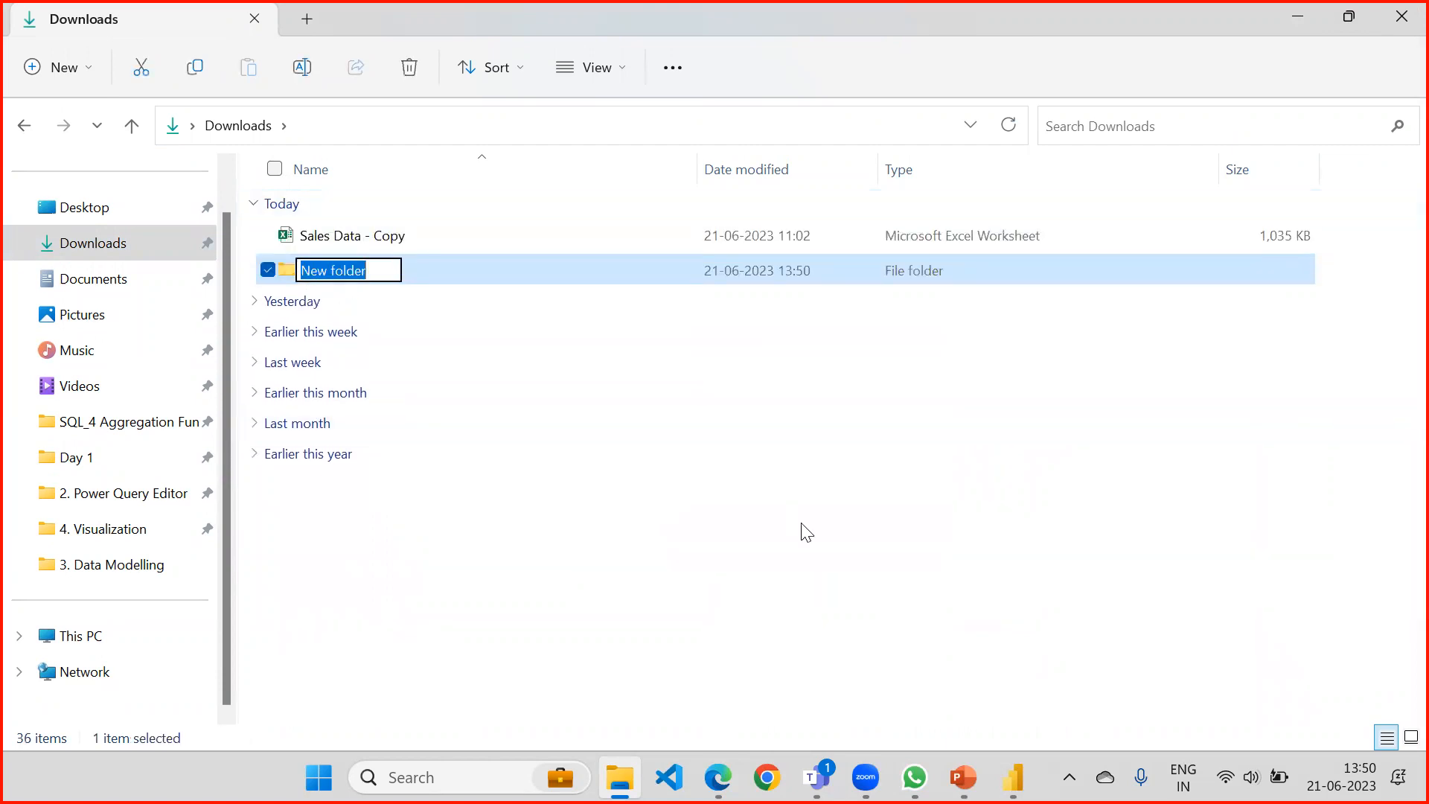
{"action": "type", "text": "Sample"}
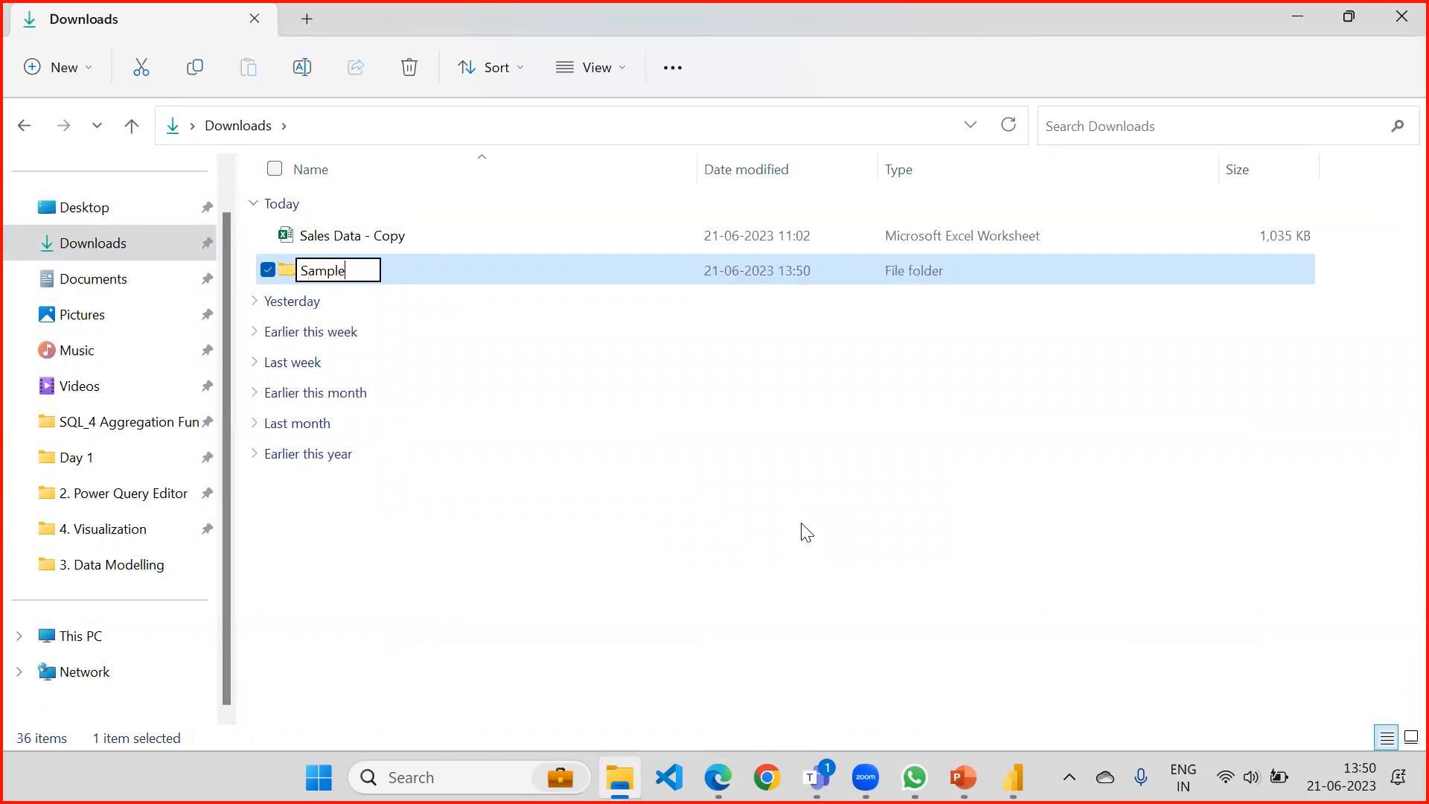
{"action": "key", "text": "Return"}
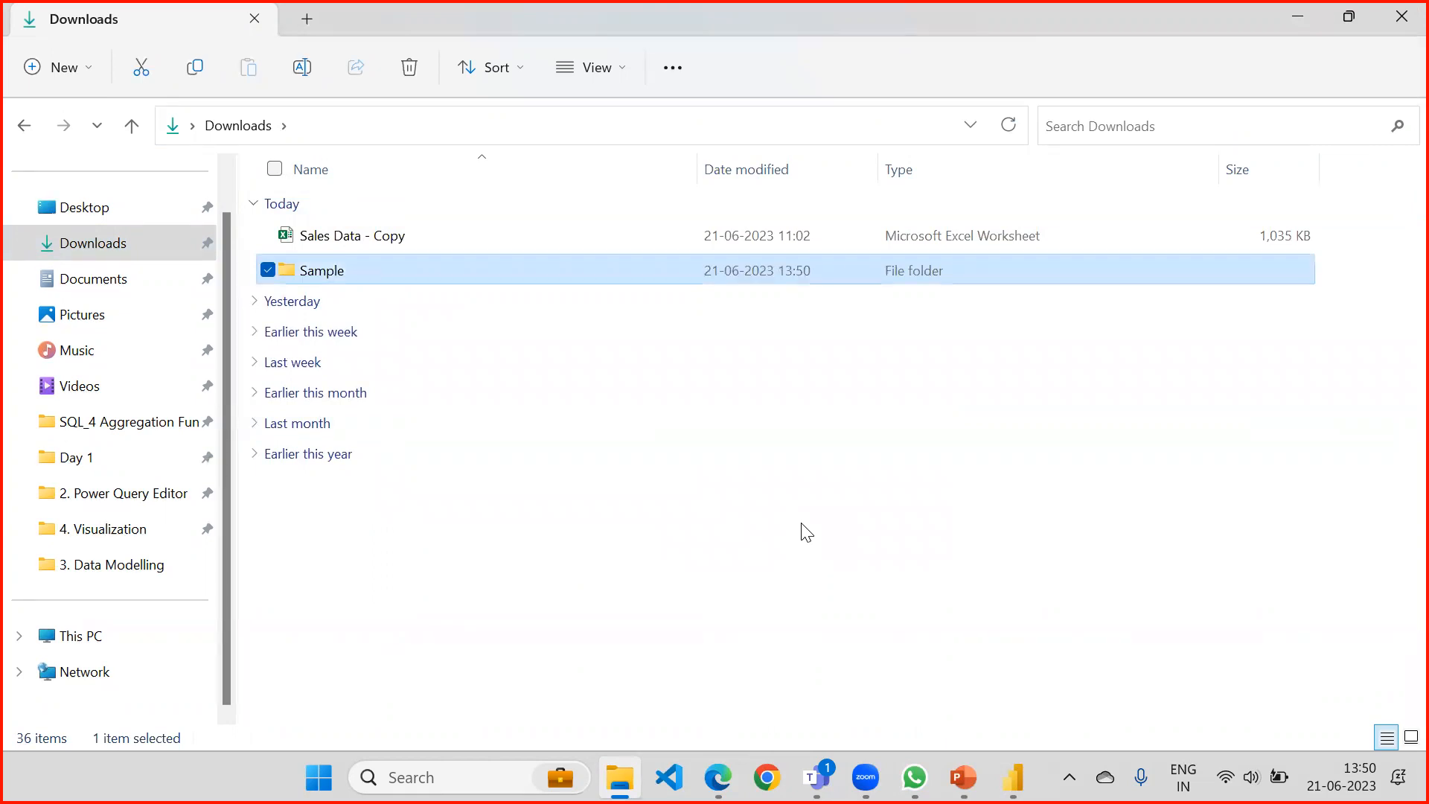
Check the data source path in the Power BI credentials dialog in Edge, and rename the new Downloads folder to Sample Data in File Explorer.
{"action": "left_click", "coordinate": [718, 777]}
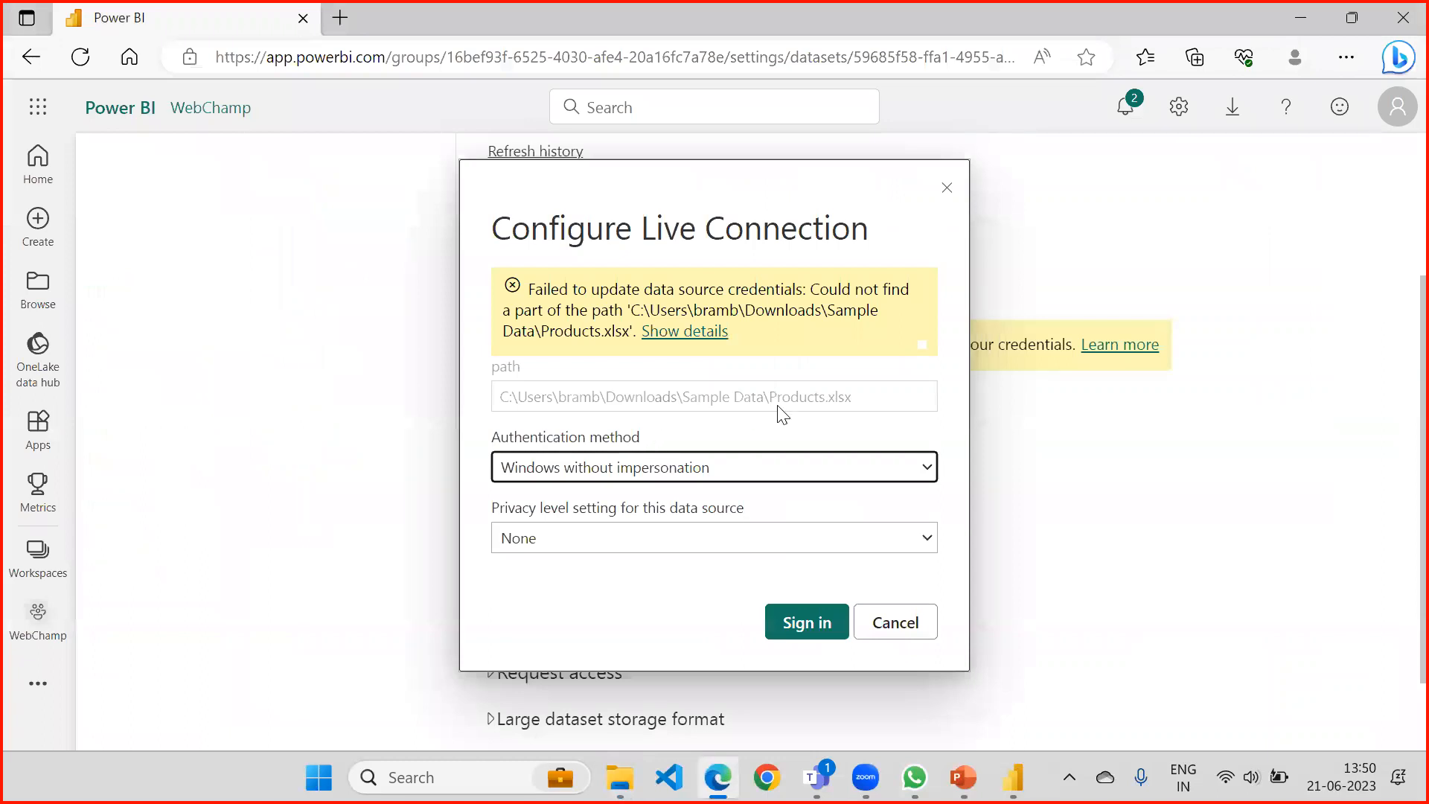
{"action": "key", "text": "alt+Tab"}
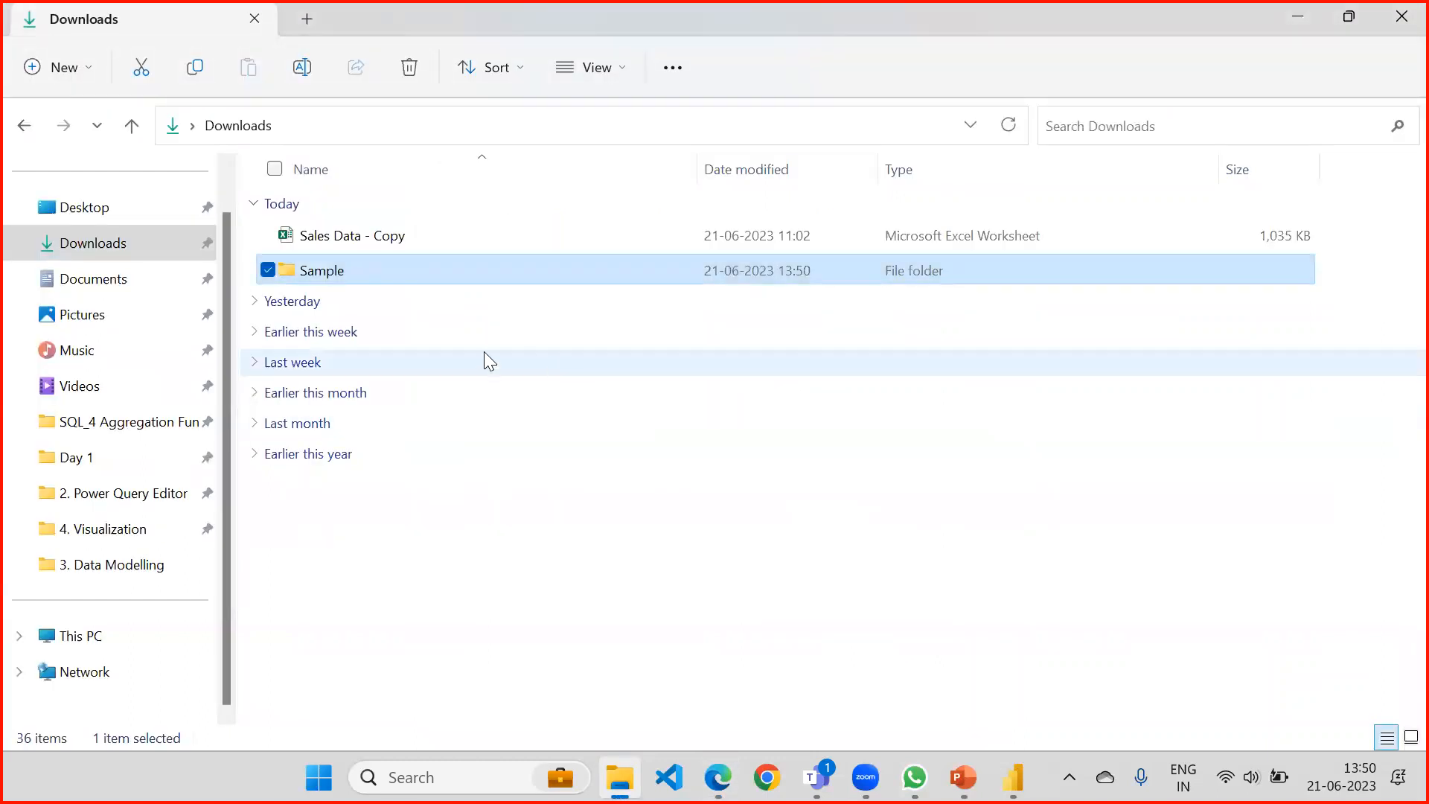
{"action": "key", "text": "F2"}
{"action": "left_click", "coordinate": [368, 269]}
{"action": "type", "text": "Data"}
{"action": "key", "text": "Return"}
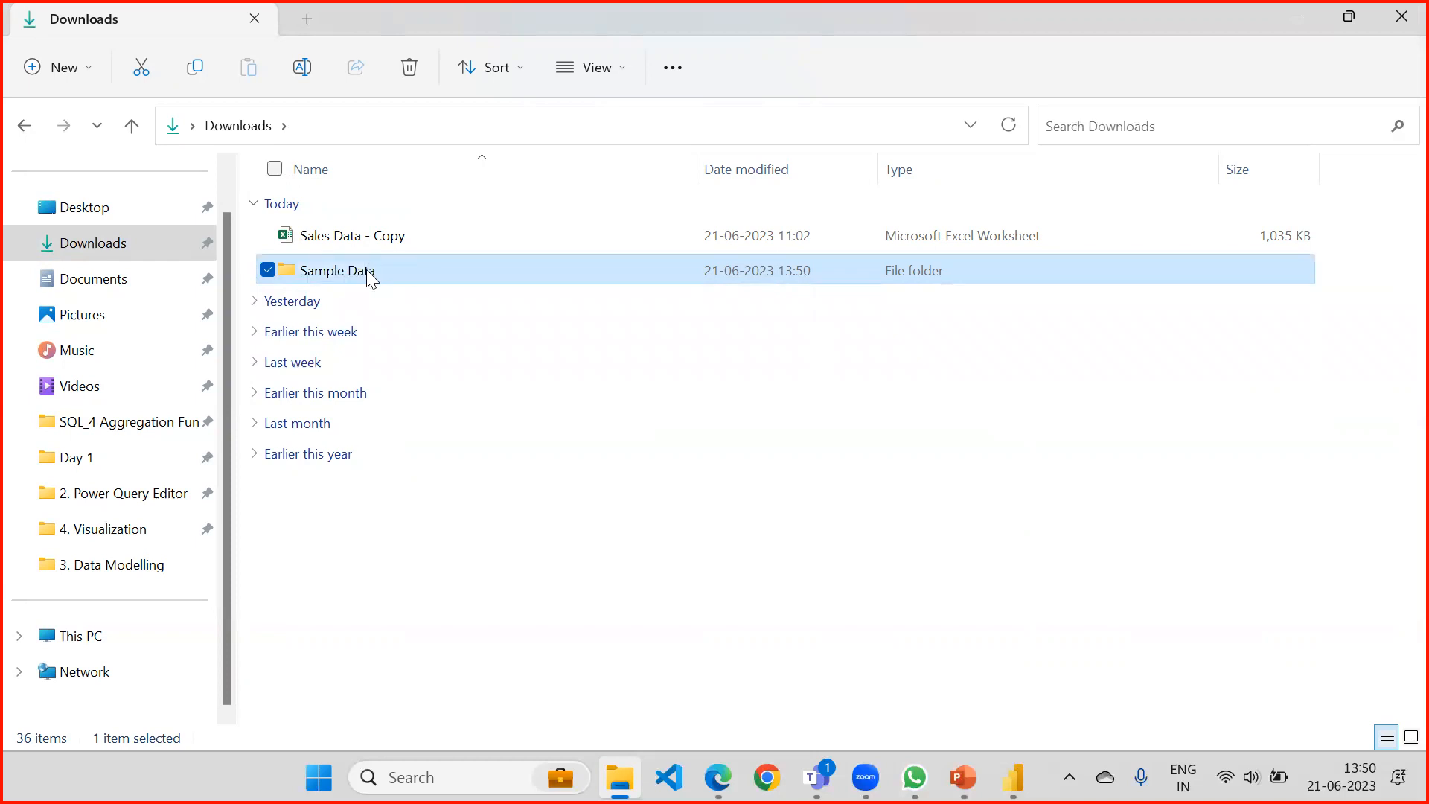
Copy the Project Data workbook from the Earlier this week group of Downloads into the Sample Data folder.
{"action": "double_click", "coordinate": [367, 273]}
{"action": "left_click", "coordinate": [232, 128]}
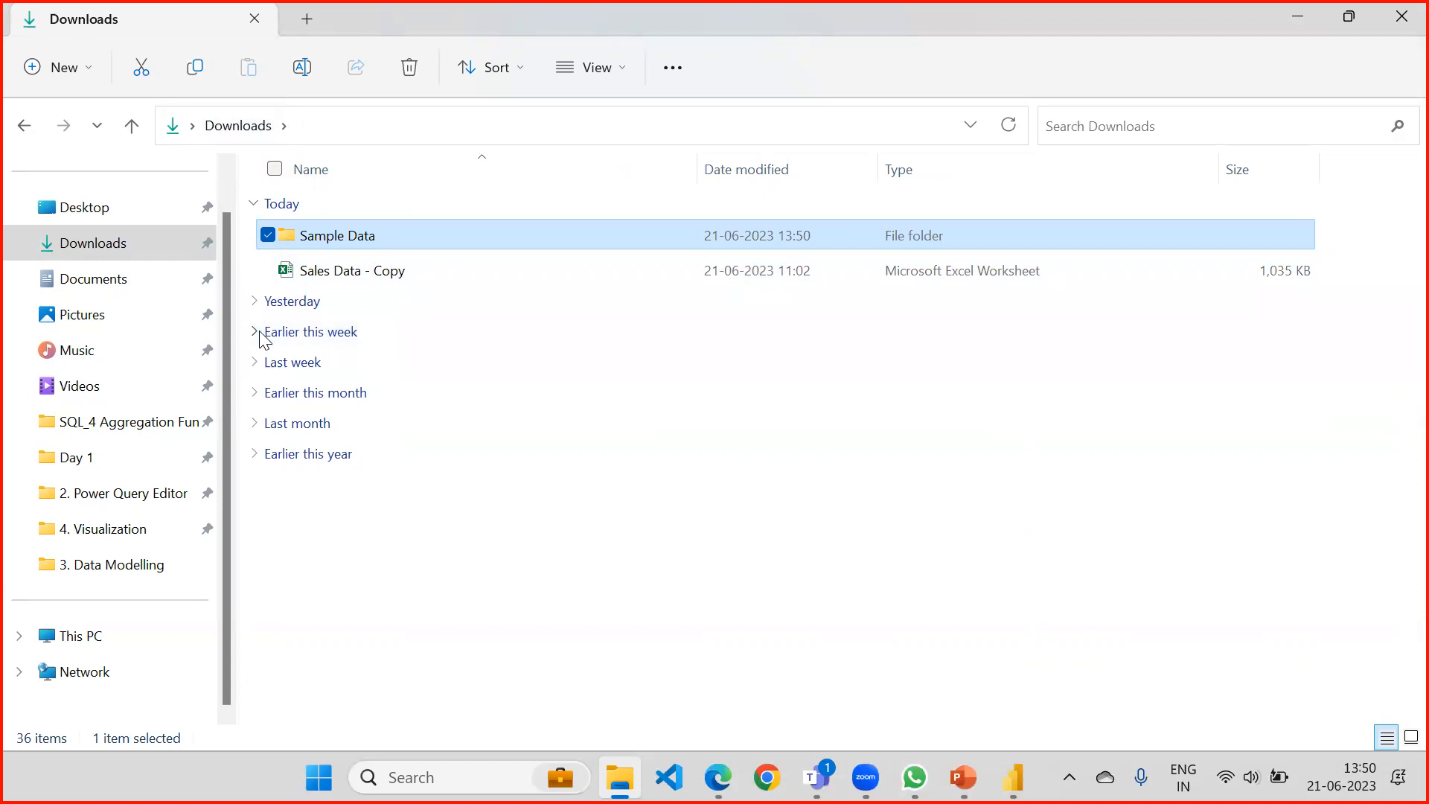
{"action": "left_click", "coordinate": [260, 305]}
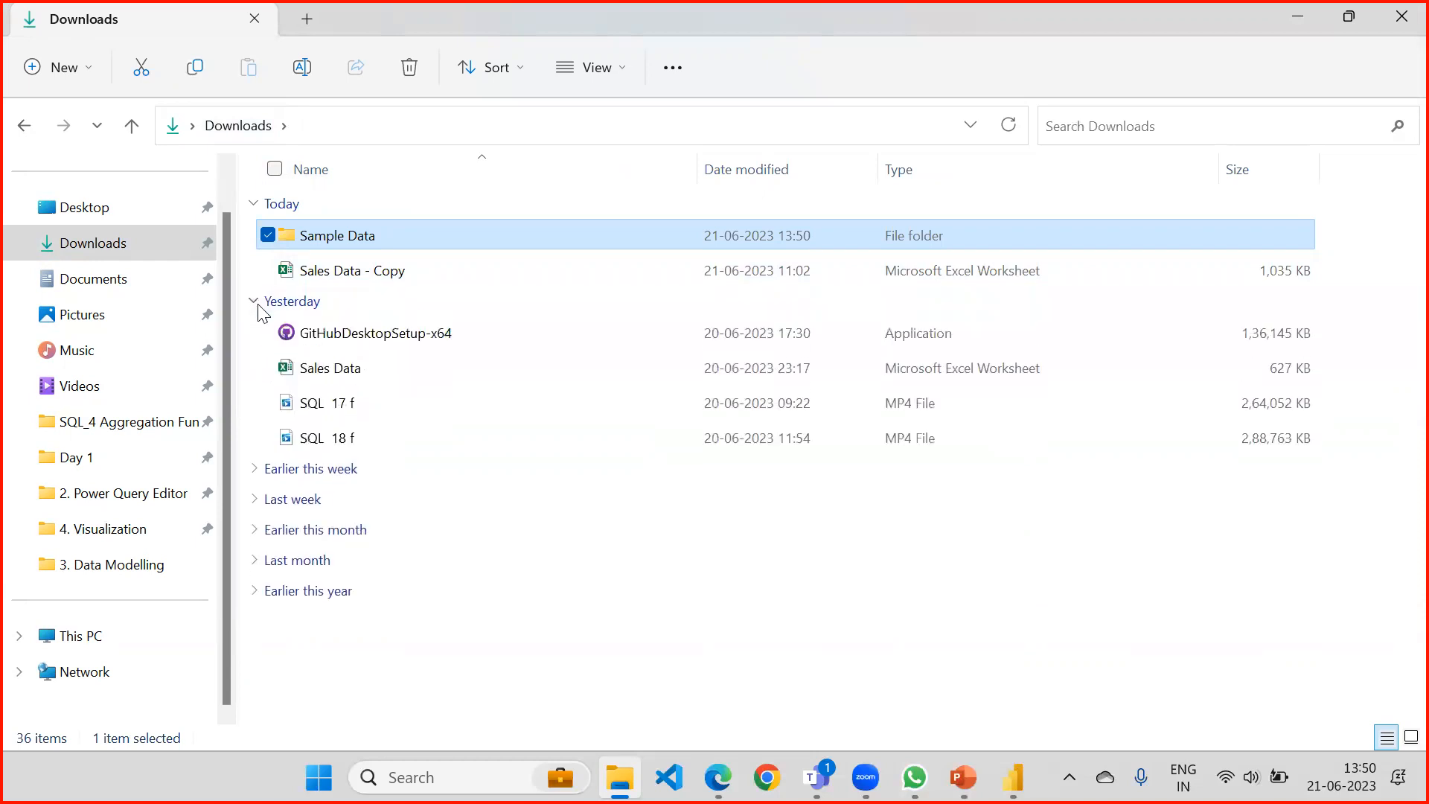
{"action": "left_click", "coordinate": [256, 304]}
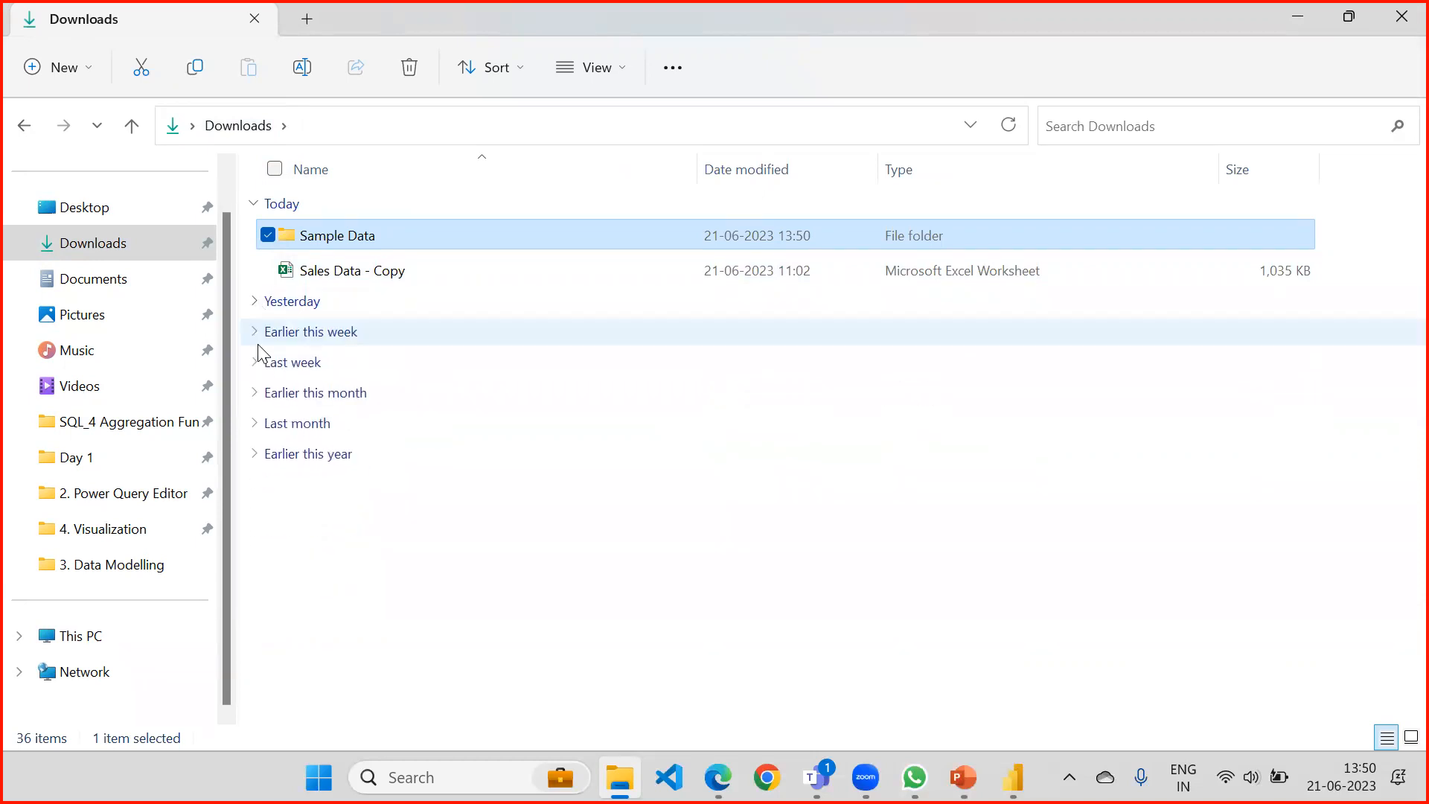
{"action": "left_click", "coordinate": [256, 332]}
{"action": "left_click", "coordinate": [338, 376]}
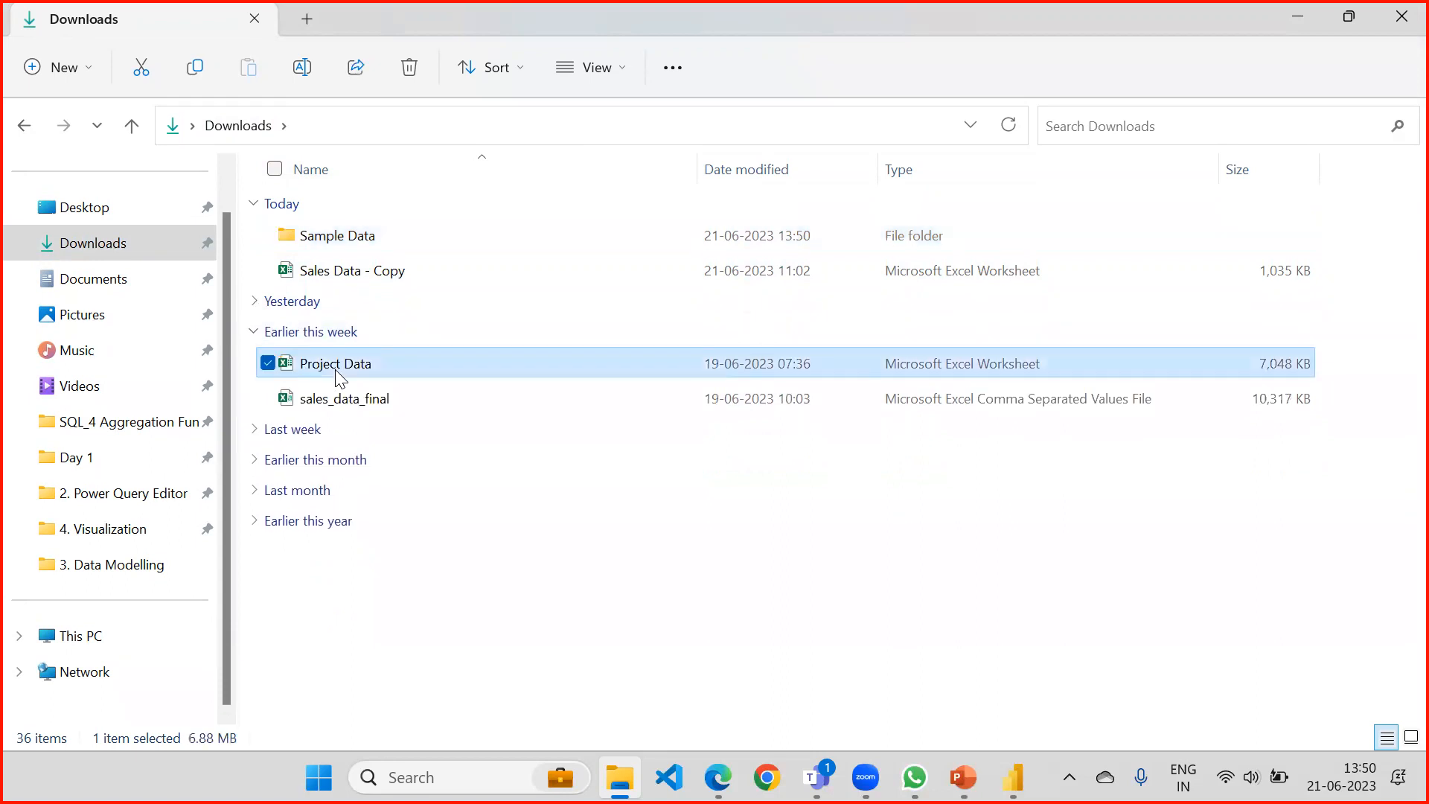
{"action": "double_click", "coordinate": [344, 239]}
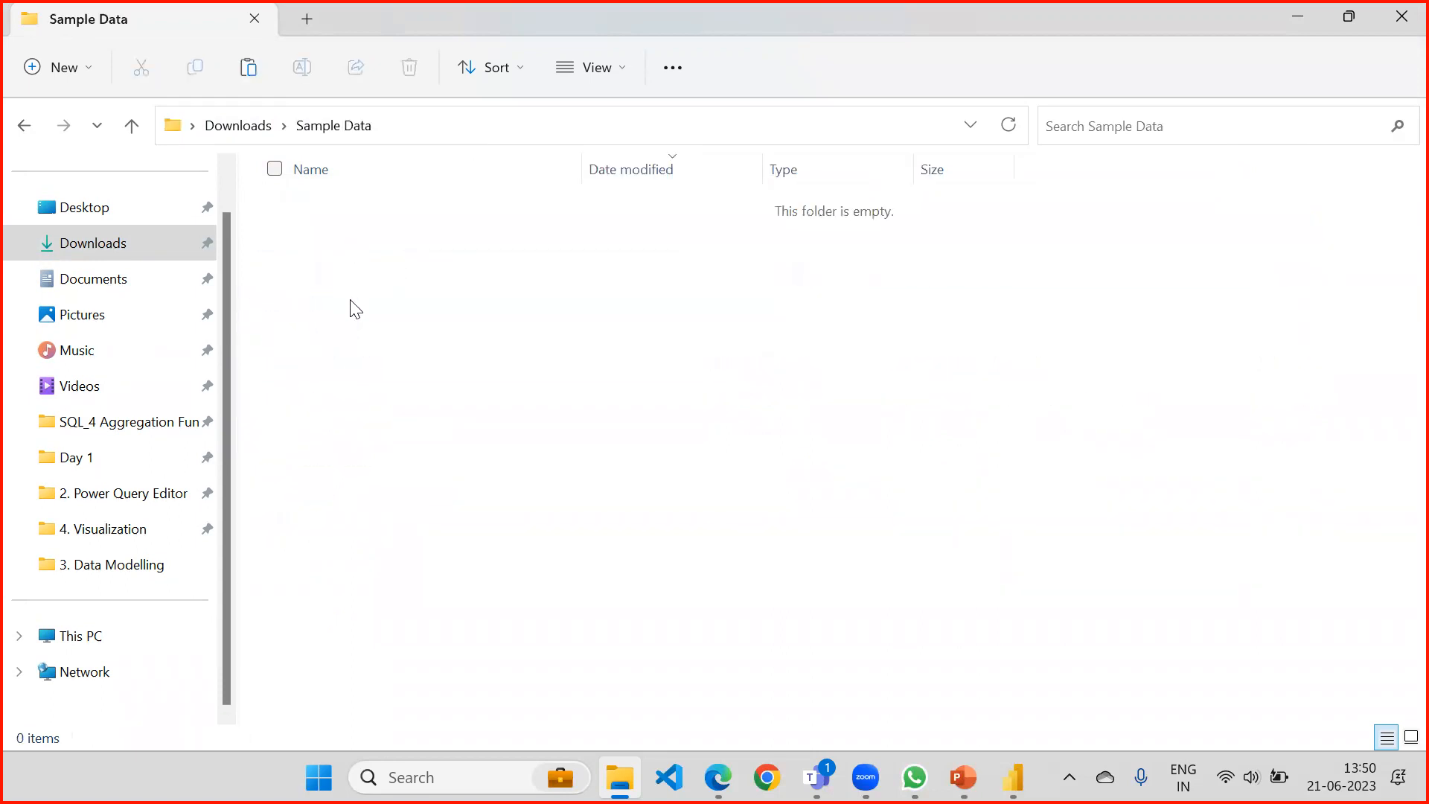
{"action": "key", "text": "ctrl+v"}
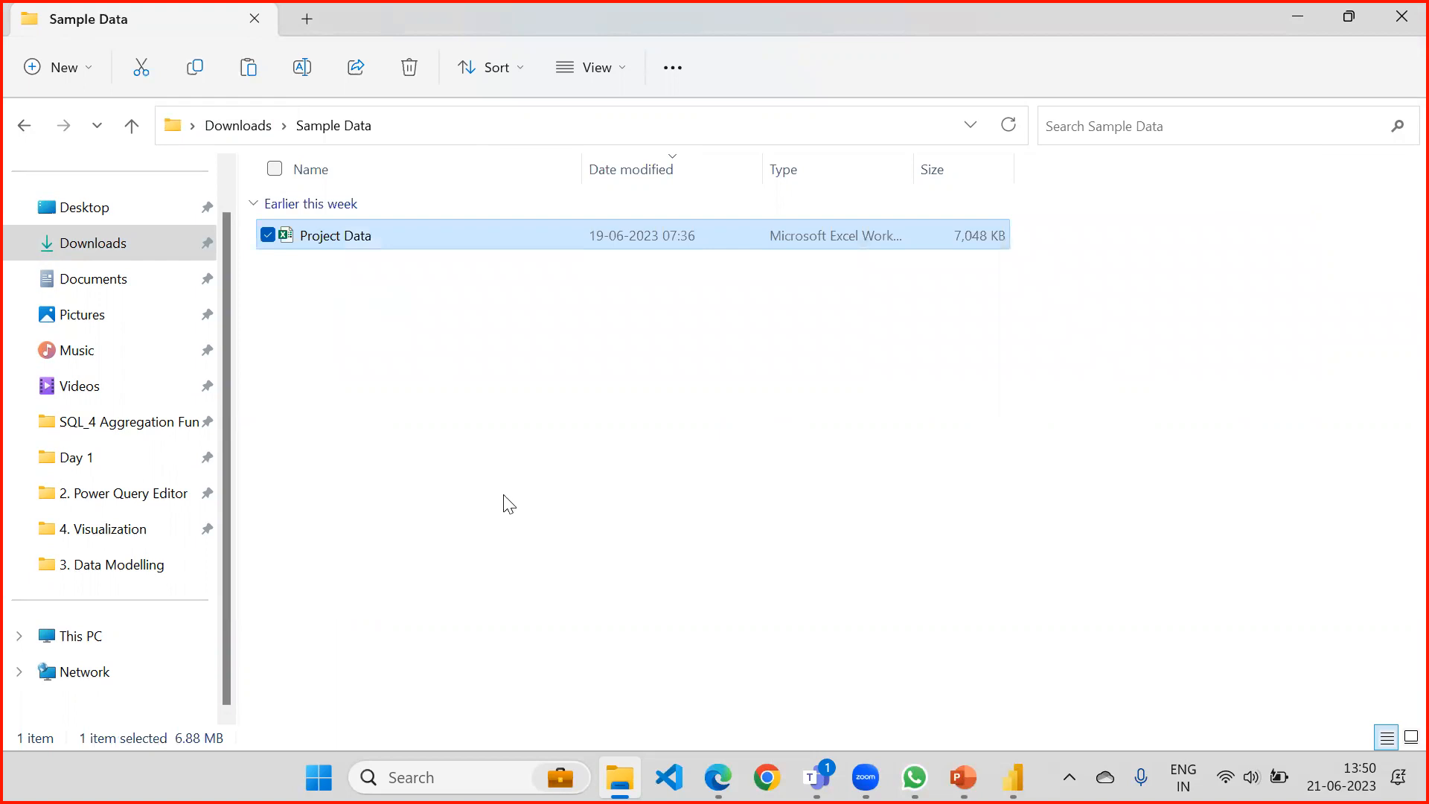
Check the expected file name in the Power BI credentials dialog, and rename the copied workbook in Sample Data to Products.
{"action": "mouse_move", "coordinate": [817, 777]}
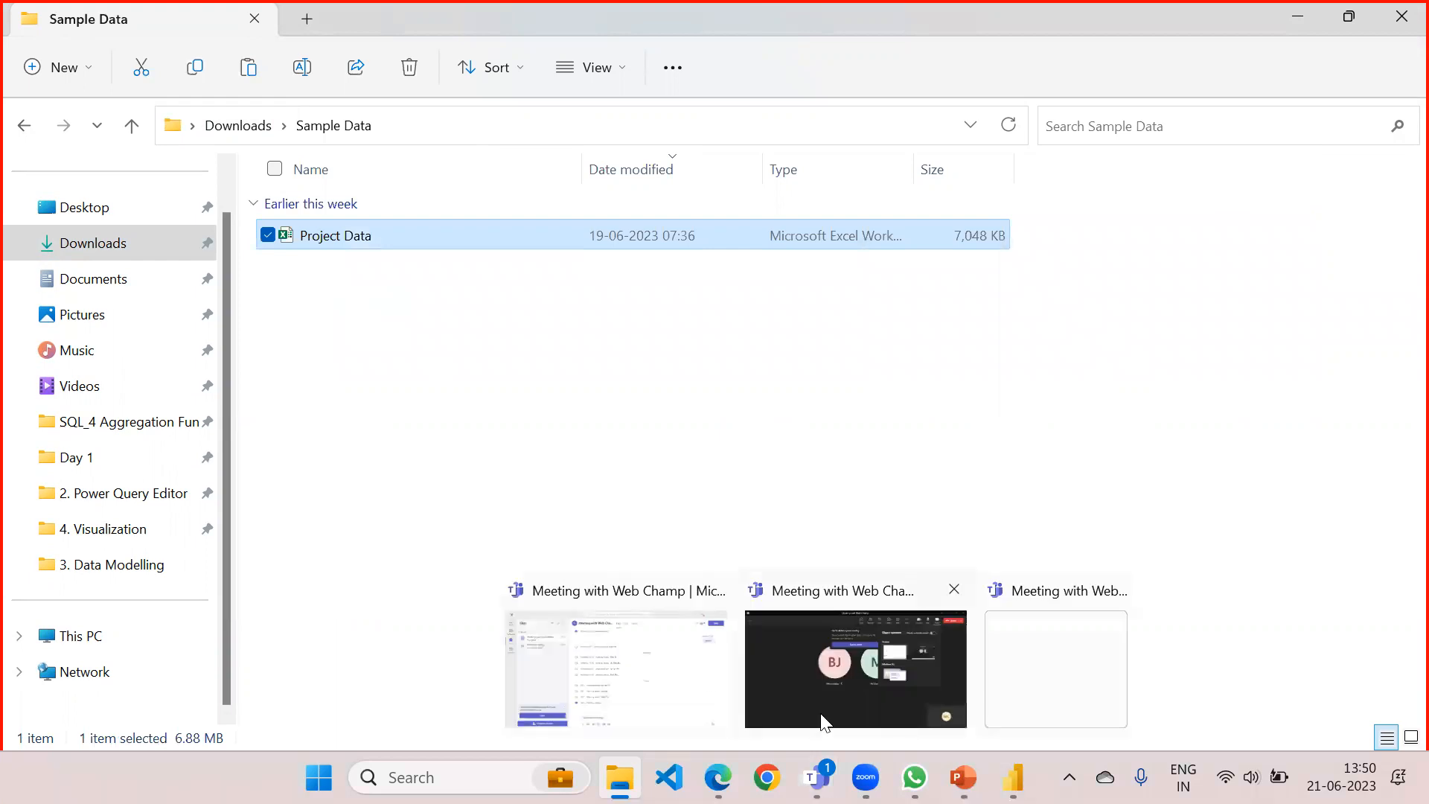
{"action": "mouse_move", "coordinate": [963, 777]}
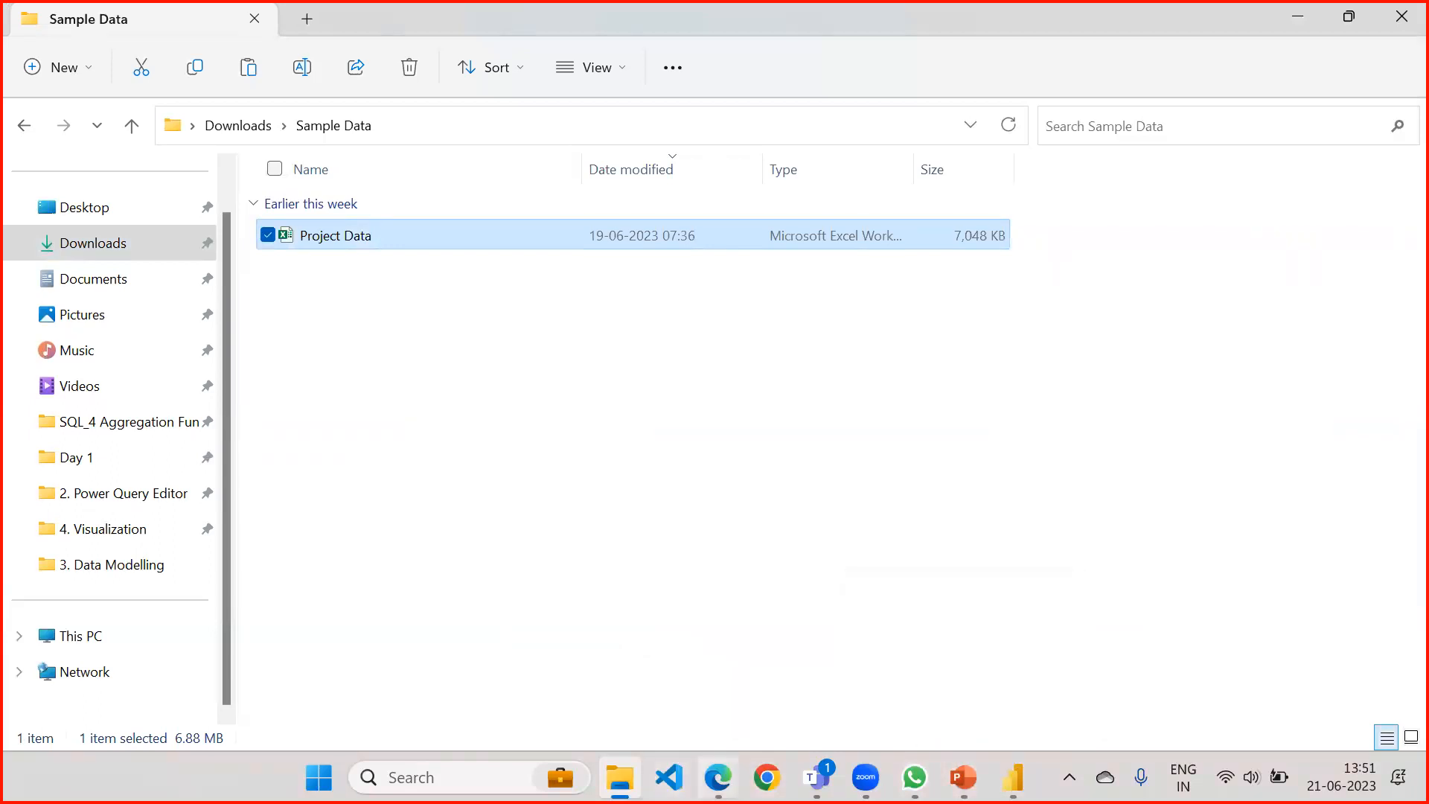
{"action": "left_click", "coordinate": [718, 777]}
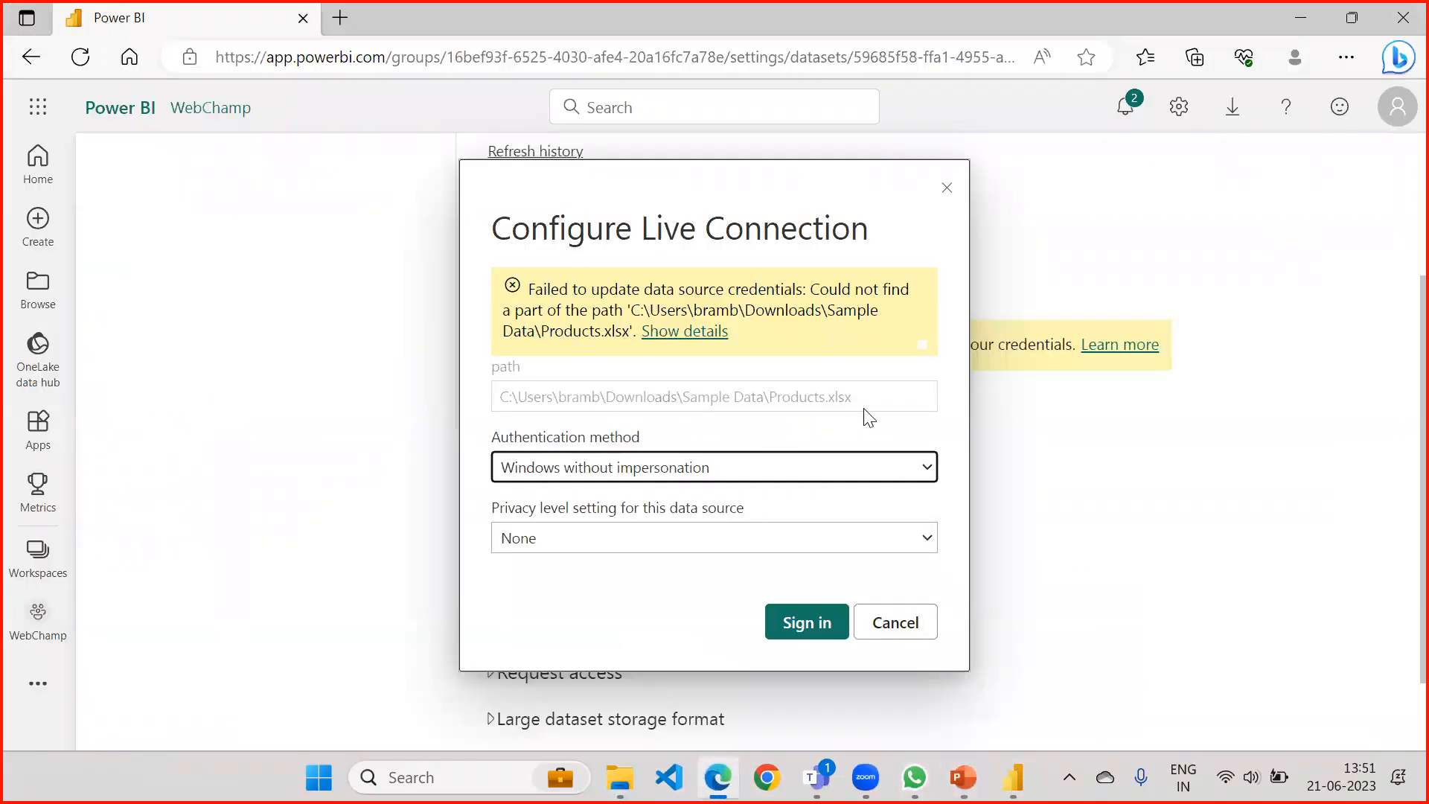
{"action": "left_click", "coordinate": [620, 776]}
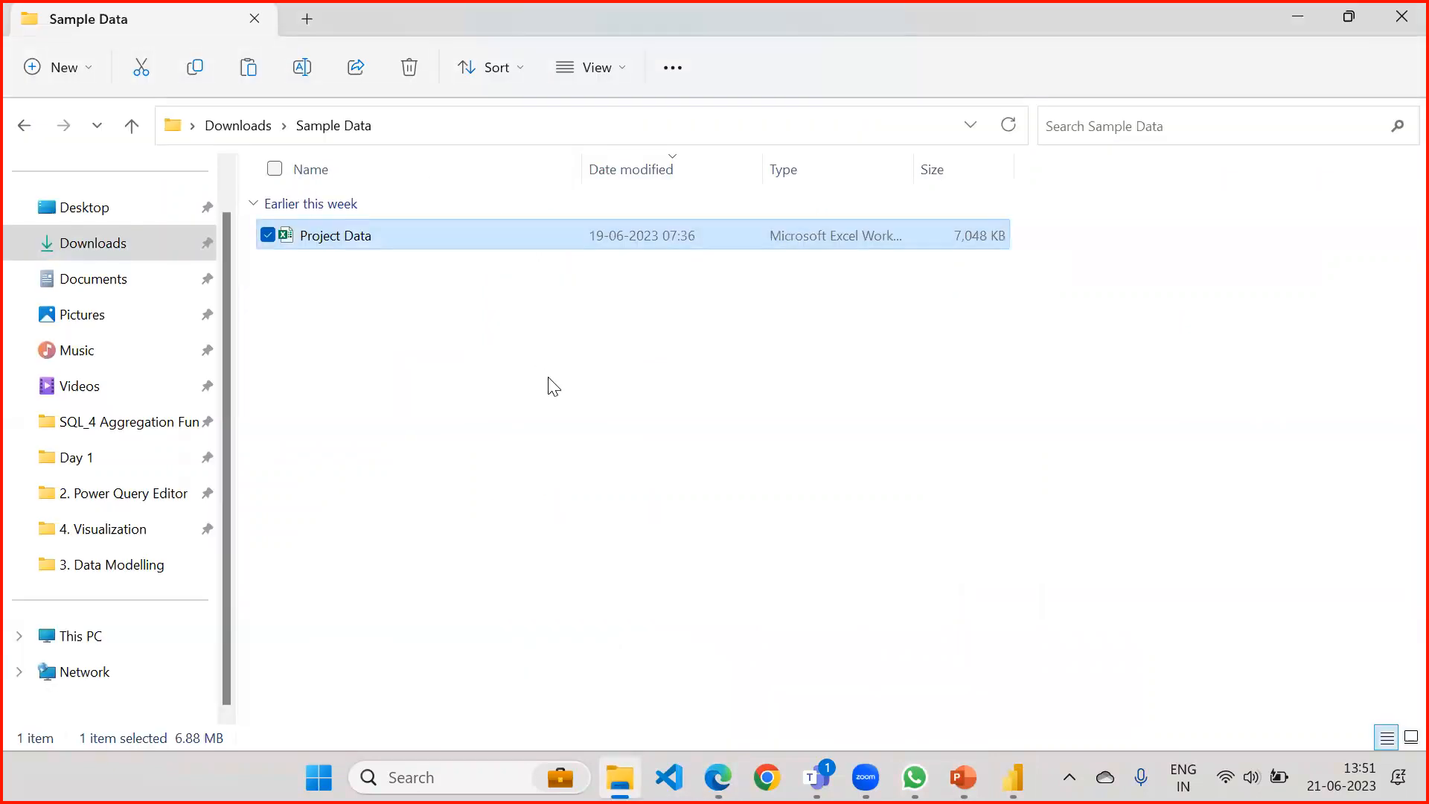
{"action": "key", "text": "F2"}
{"action": "type", "text": "Pro"}
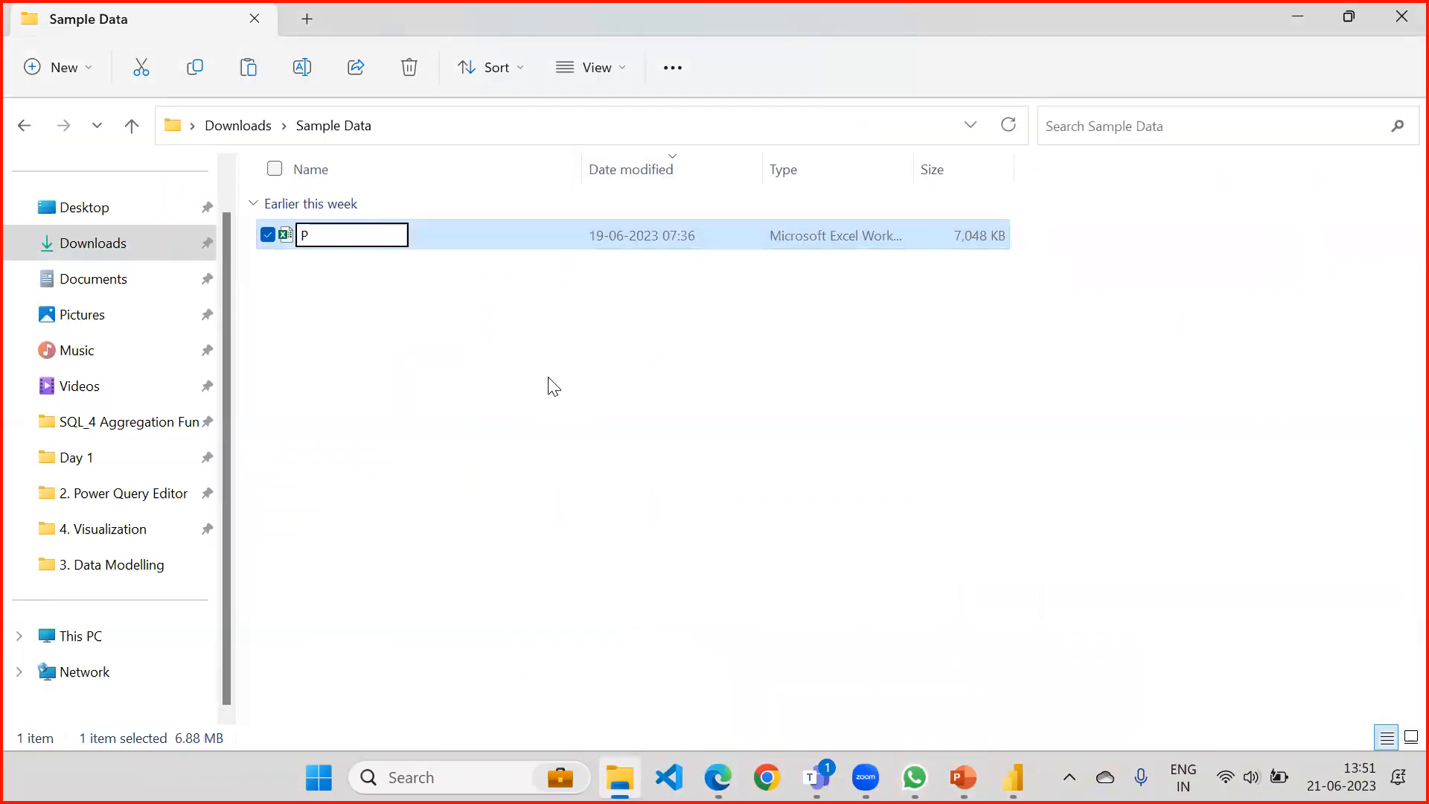
{"action": "type", "text": "cts"}
{"action": "key", "text": "Return"}
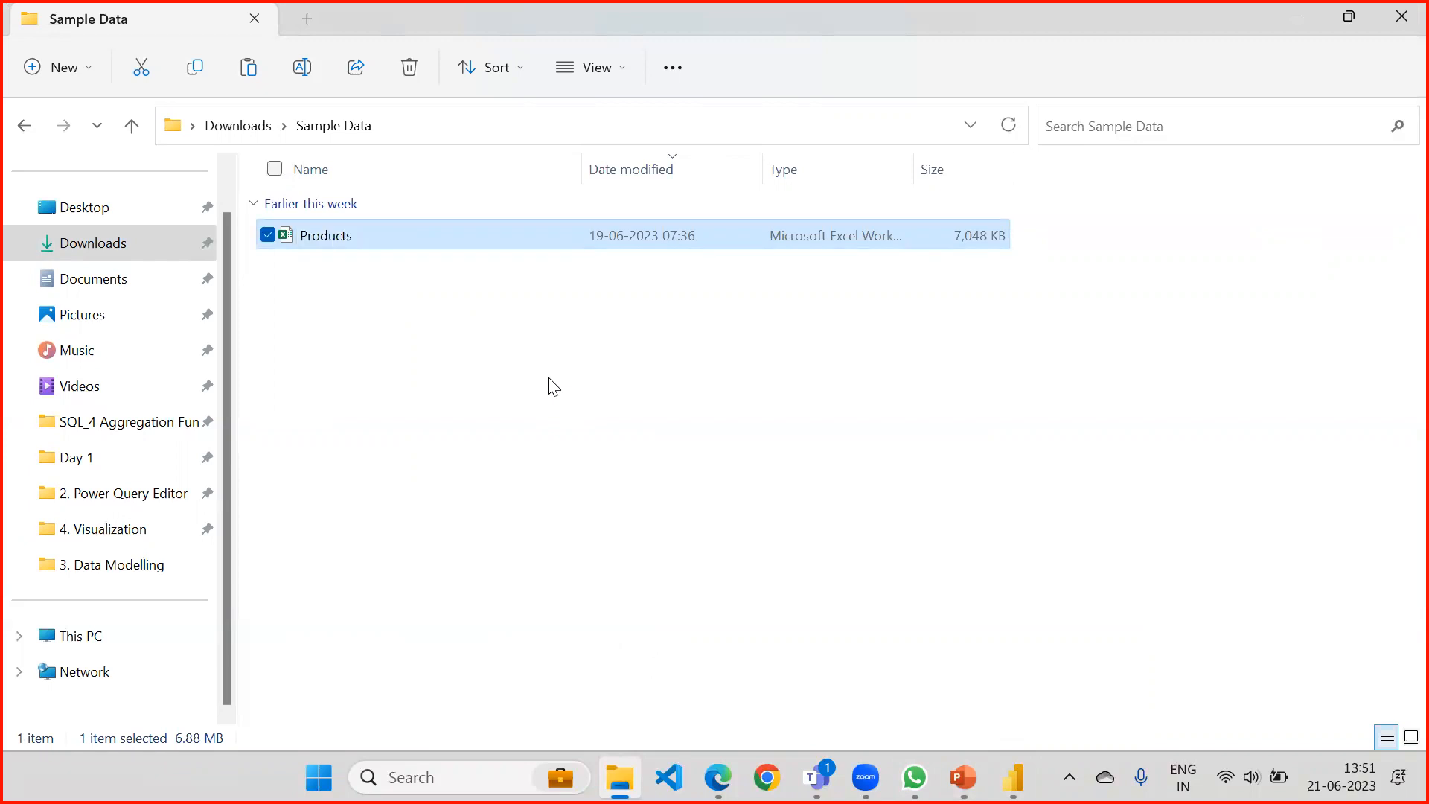
Switch to Power BI in Edge and sign in to the data source with Windows without impersonation, keeping the privacy level at None.
{"action": "left_click", "coordinate": [1012, 777]}
{"action": "left_click", "coordinate": [718, 776]}
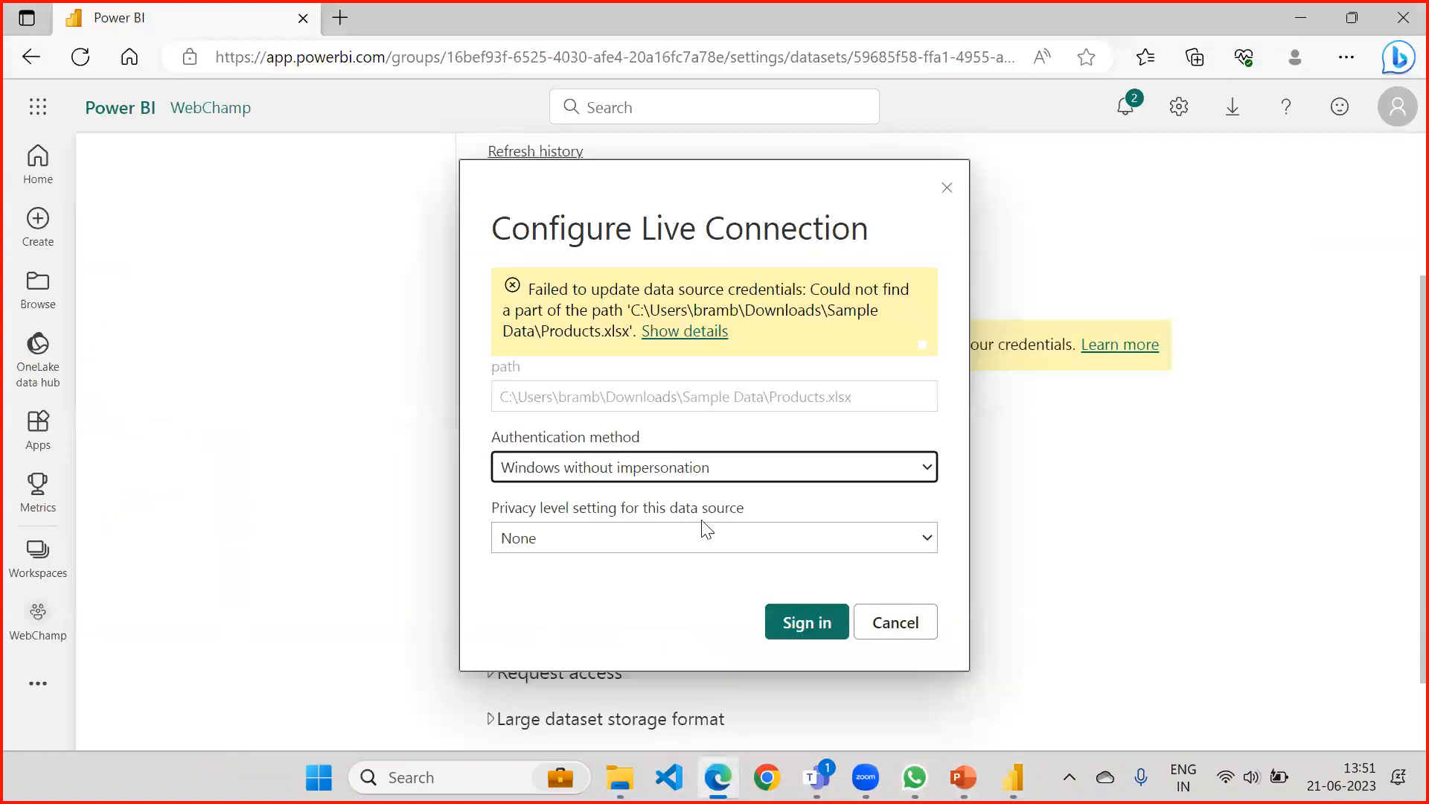
{"action": "left_click", "coordinate": [754, 543]}
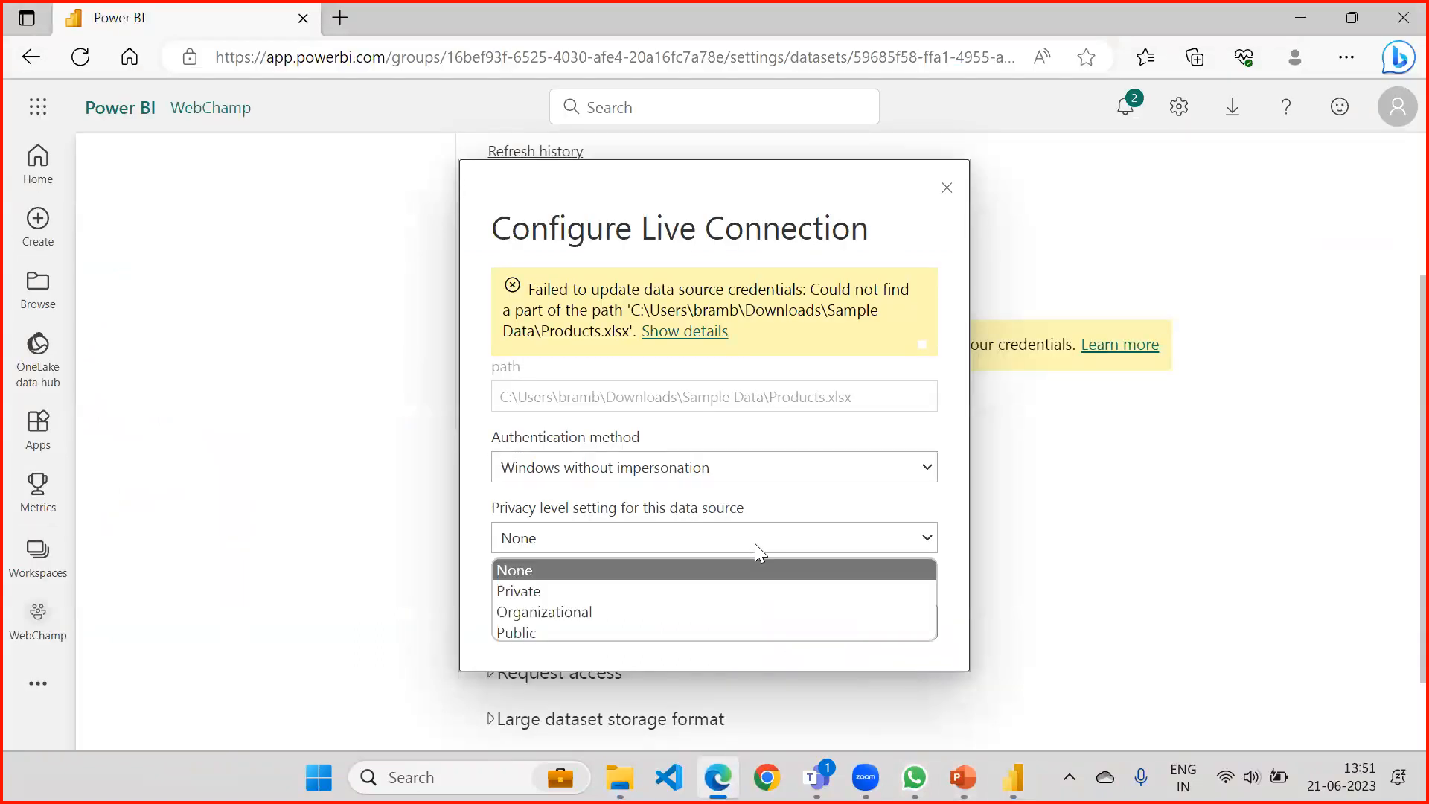
{"action": "left_click", "coordinate": [755, 544]}
{"action": "left_click", "coordinate": [783, 623]}
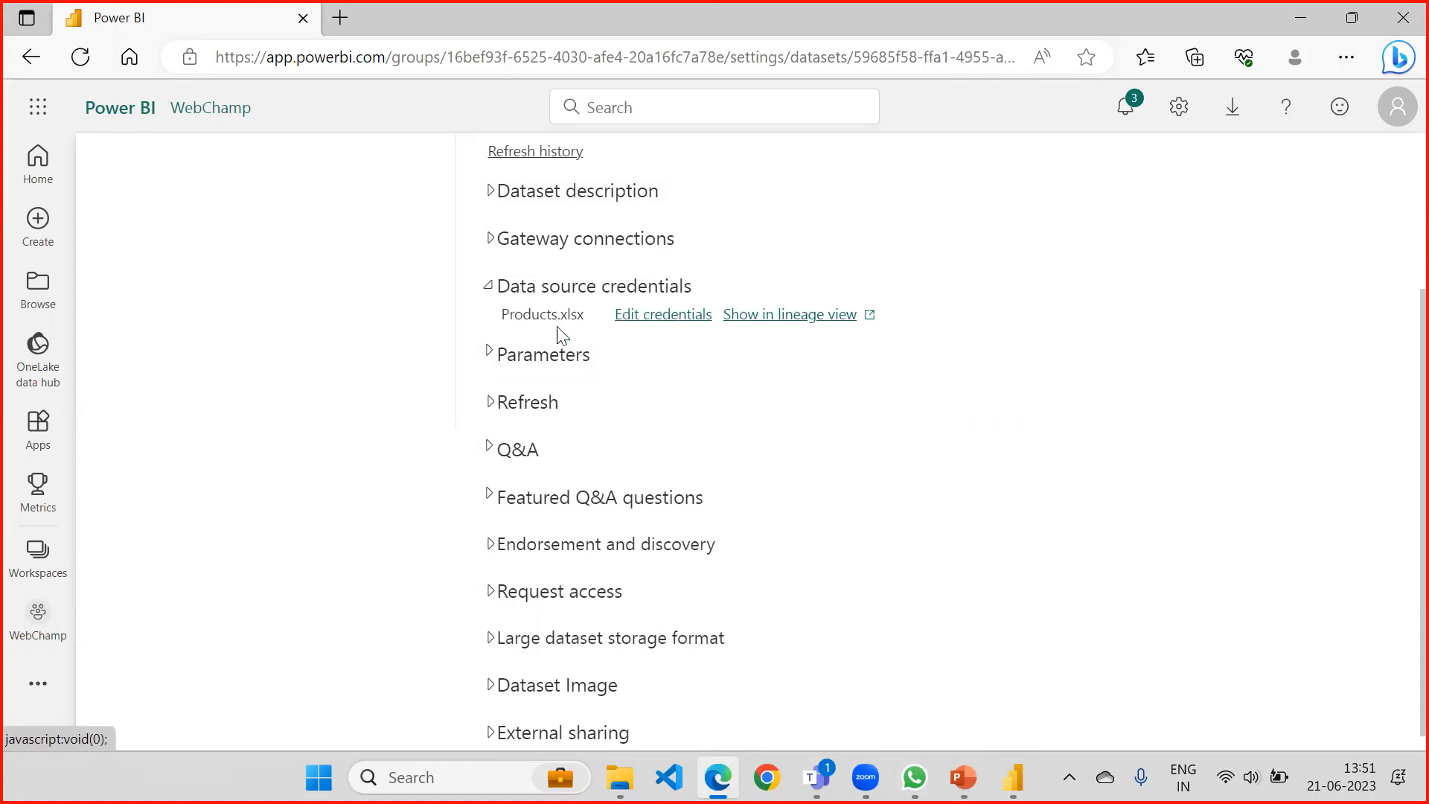
Look at the dataset's Parameters section and collapse it again.
{"action": "left_click", "coordinate": [489, 355]}
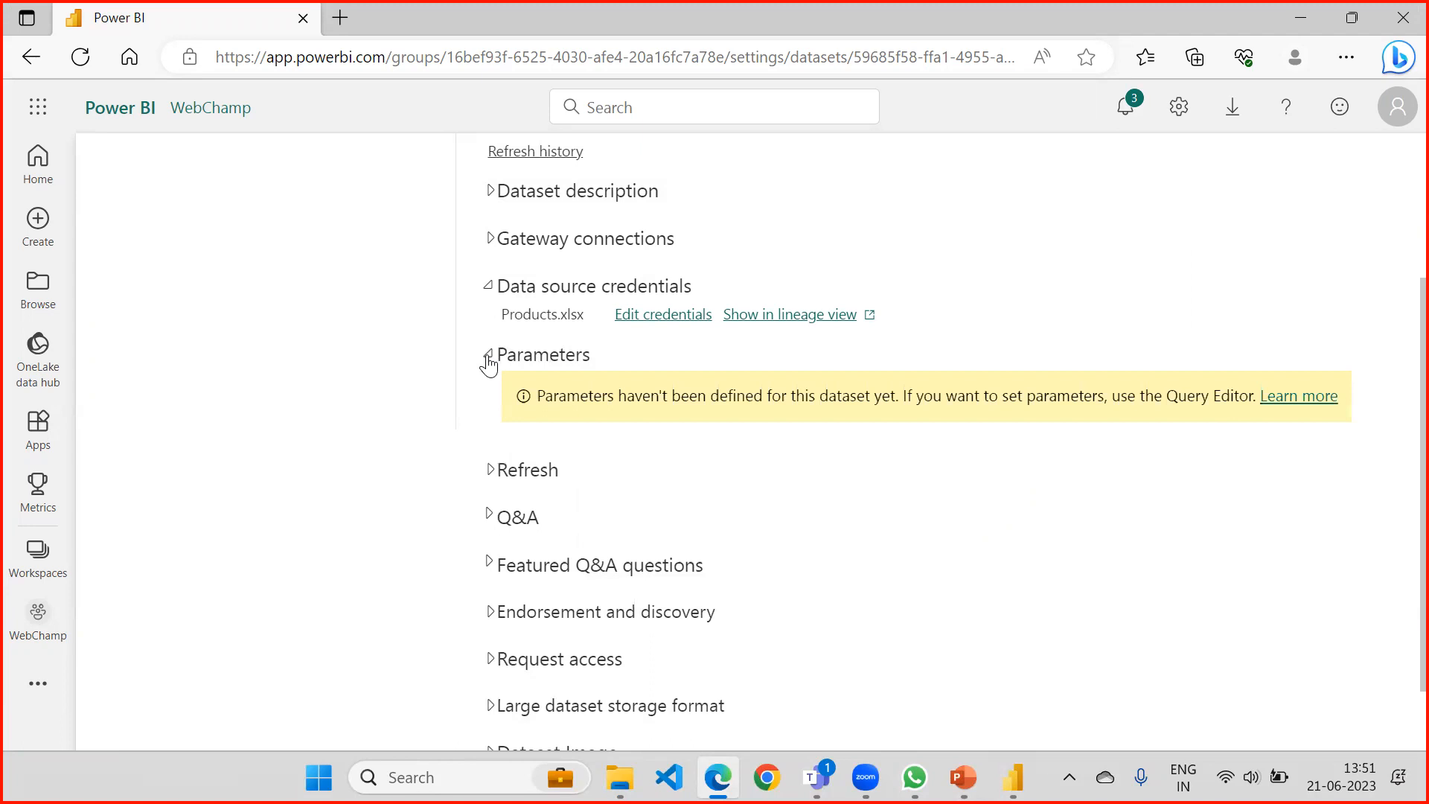
{"action": "left_click", "coordinate": [489, 356]}
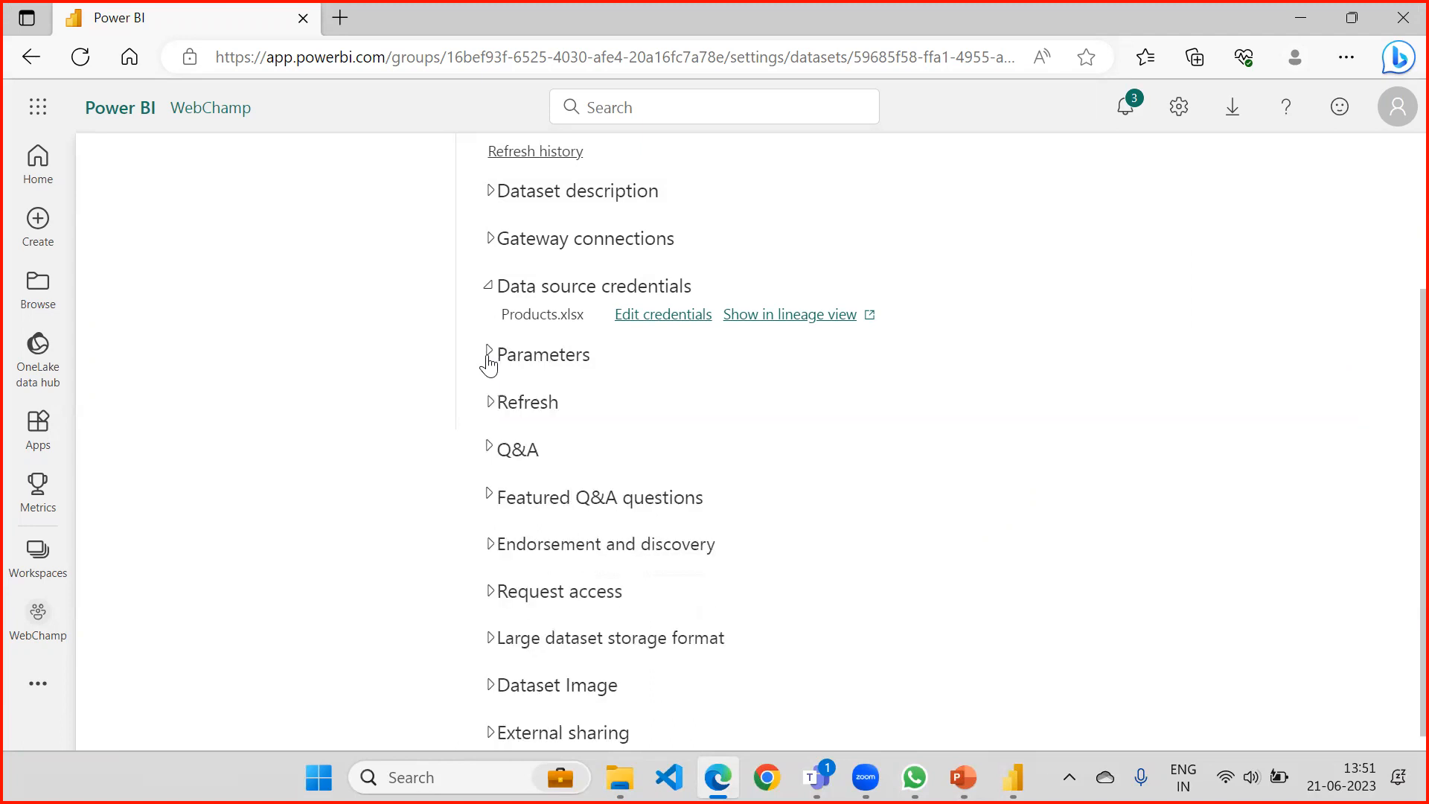
{"action": "left_click", "coordinate": [489, 358]}
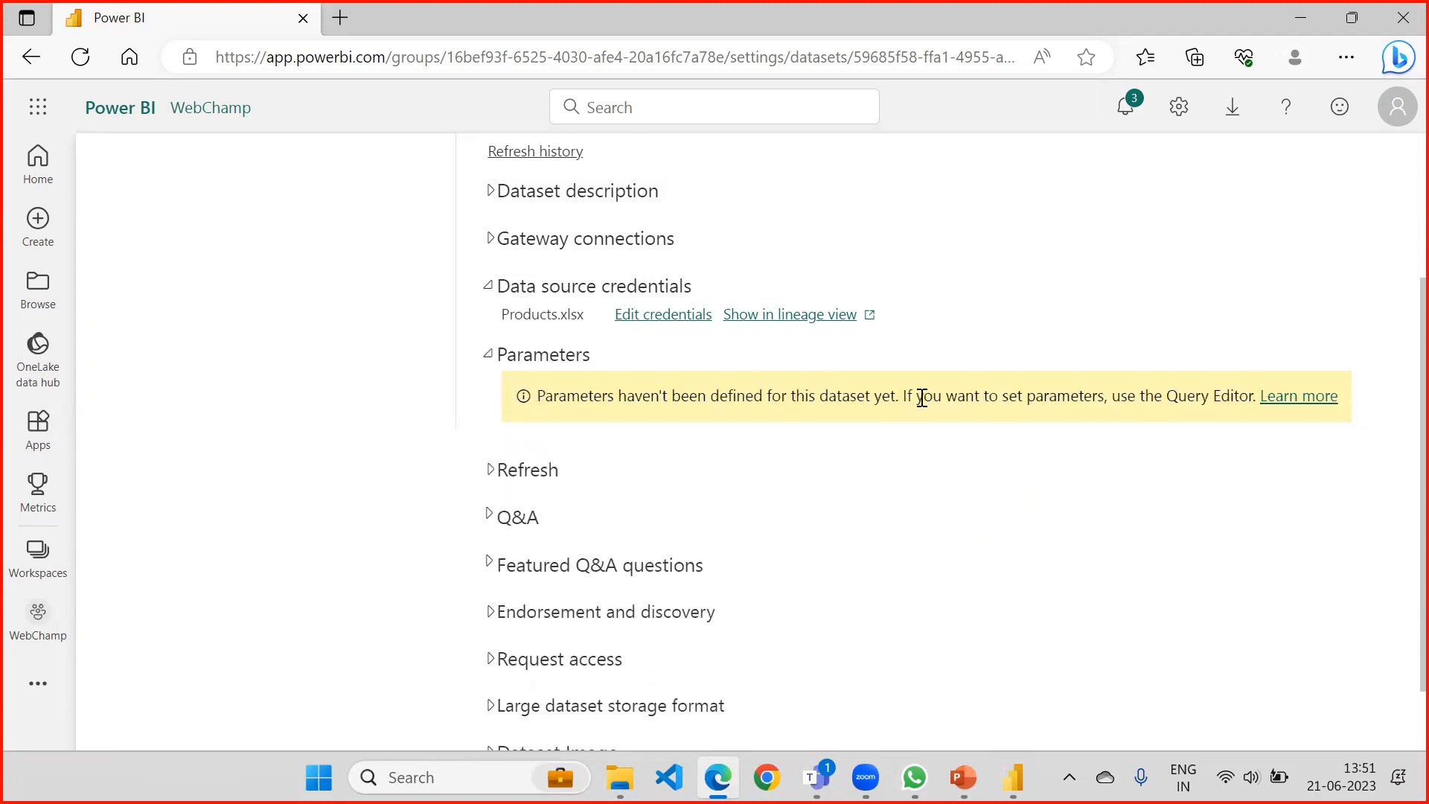
{"action": "left_click", "coordinate": [488, 357]}
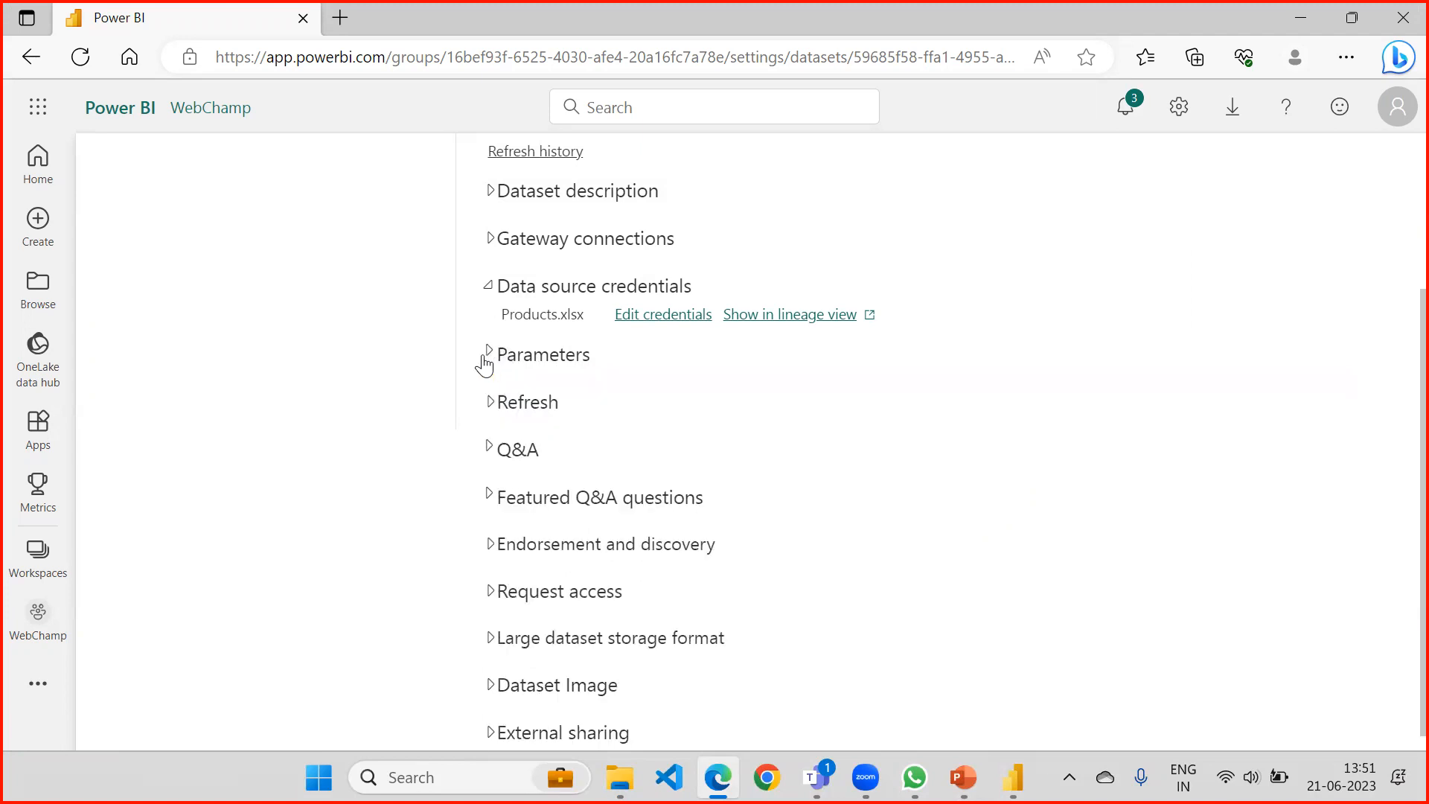
Turn on the dataset's scheduled refresh and set the refresh frequency to Weekly.
{"action": "left_click", "coordinate": [489, 402]}
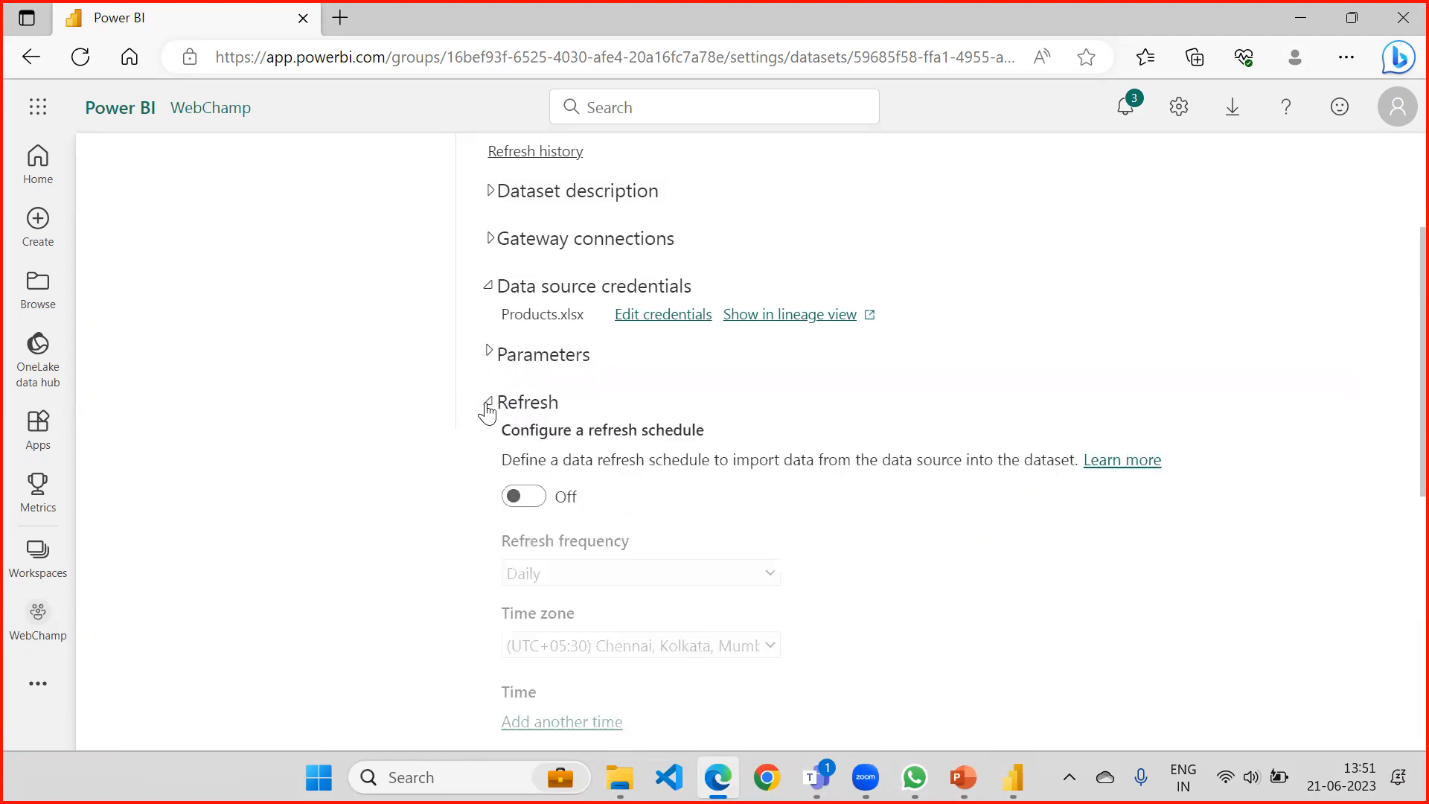
{"action": "left_click", "coordinate": [538, 500]}
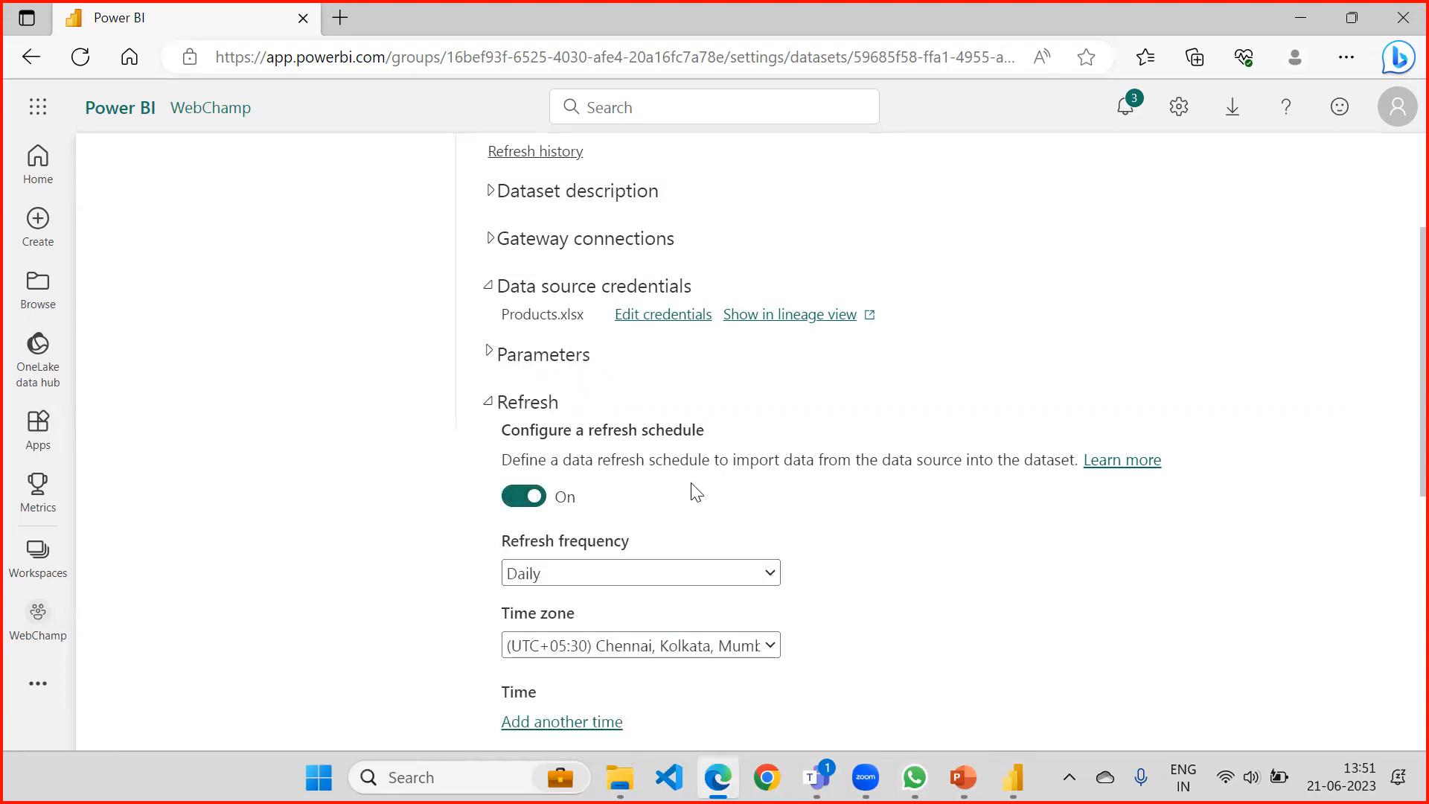
{"action": "scroll", "coordinate": [695, 493], "scroll_direction": "down", "scroll_amount": 3}
{"action": "left_click", "coordinate": [655, 327]}
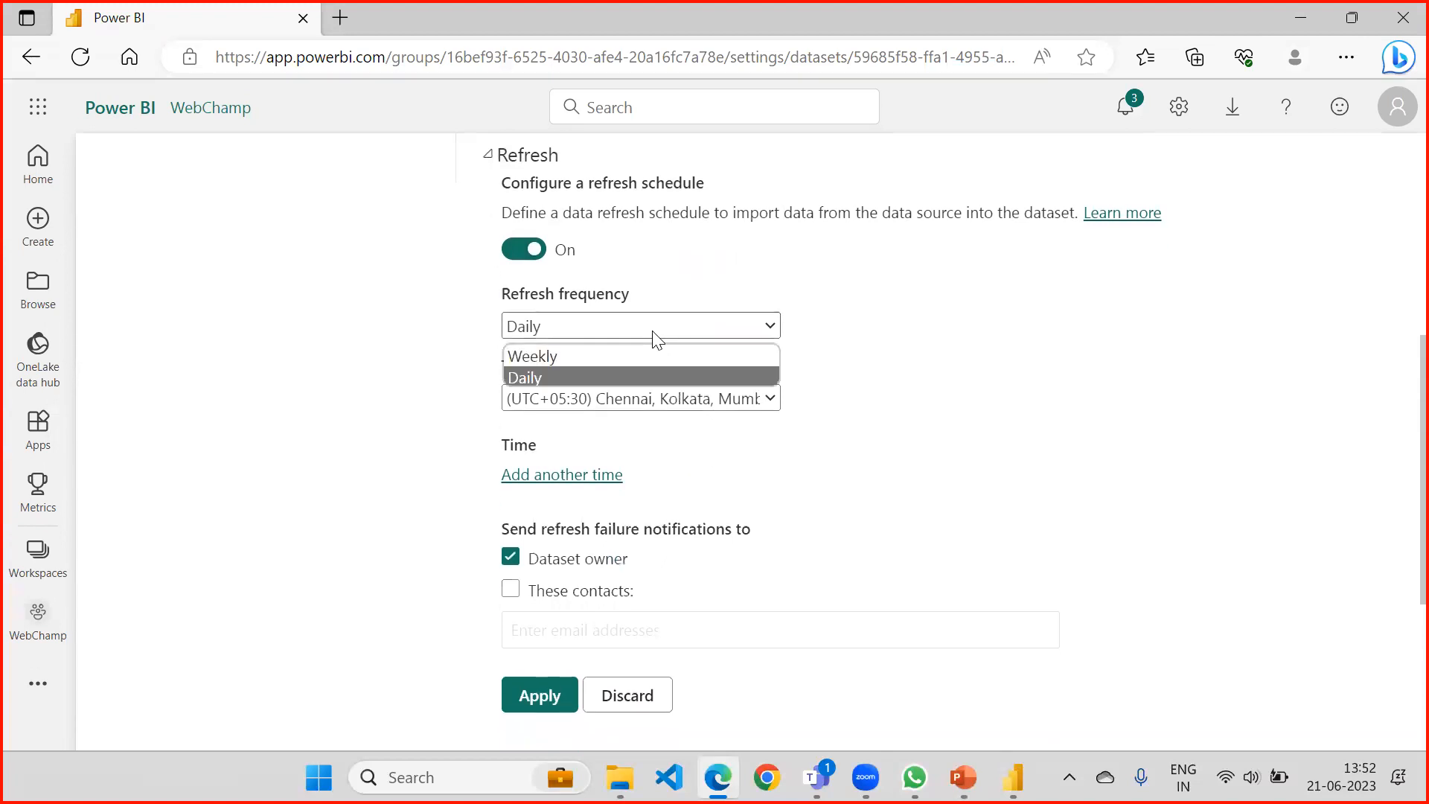
{"action": "left_click", "coordinate": [574, 365]}
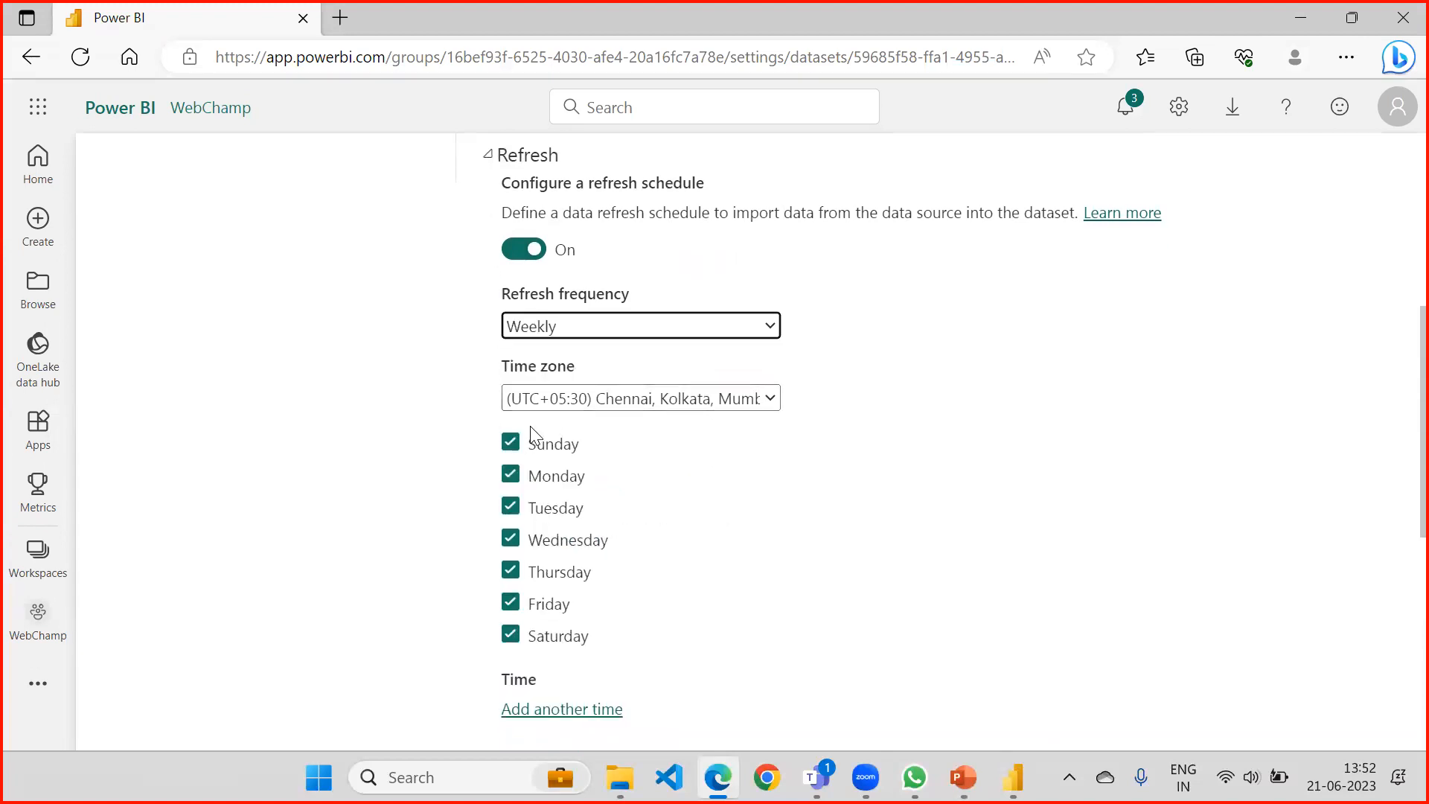
Limit the weekly refresh to Monday by deselecting Sunday and Tuesday through Saturday.
{"action": "left_click", "coordinate": [513, 445]}
{"action": "left_click", "coordinate": [511, 507]}
{"action": "left_click", "coordinate": [511, 538]}
{"action": "left_click", "coordinate": [510, 572]}
{"action": "left_click", "coordinate": [510, 603]}
{"action": "left_click", "coordinate": [511, 635]}
{"action": "scroll", "coordinate": [855, 427], "scroll_direction": "down", "scroll_amount": 6}
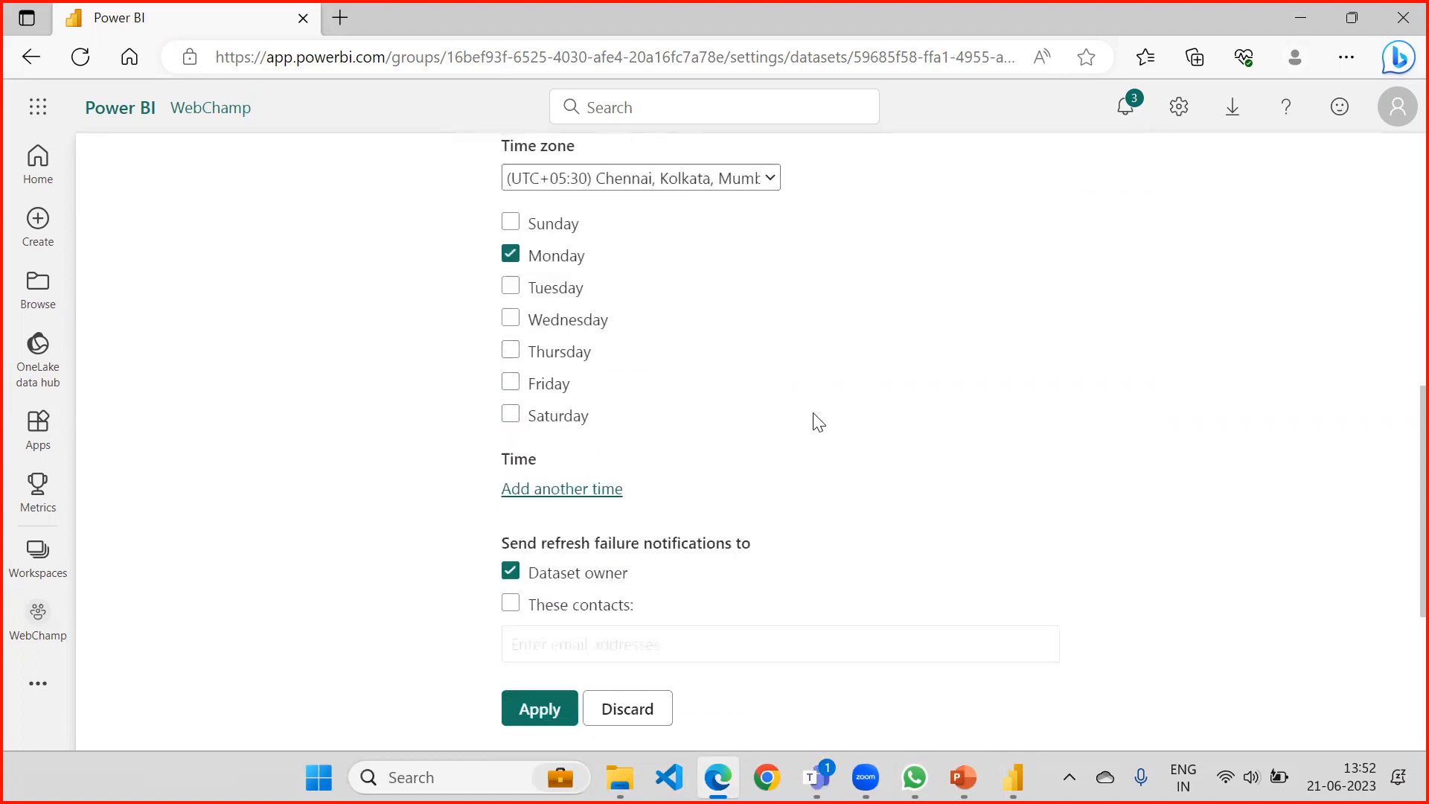
{"action": "scroll", "coordinate": [665, 248], "scroll_direction": "up", "scroll_amount": 3}
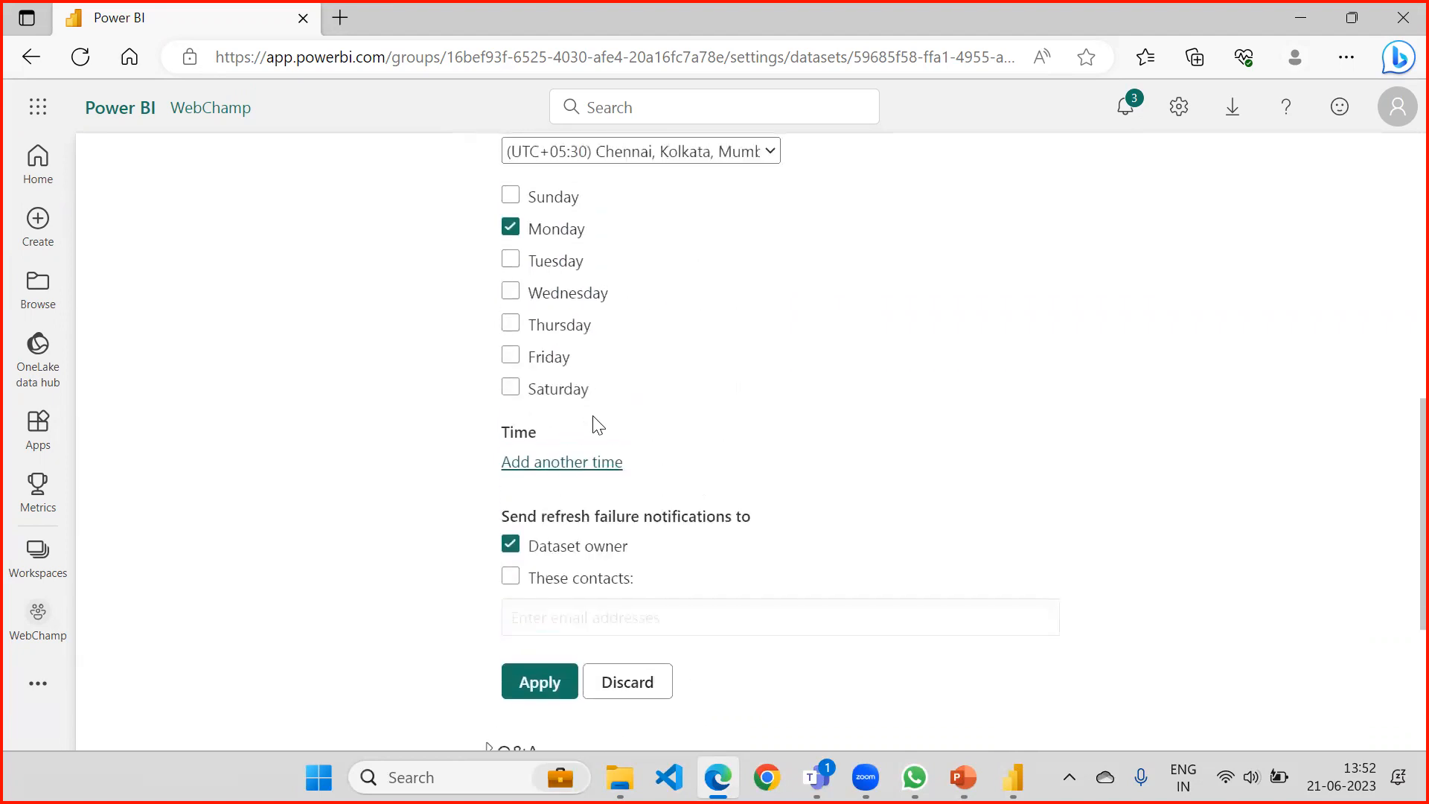
Add a refresh time of 1:00 PM to the schedule.
{"action": "left_click", "coordinate": [577, 463]}
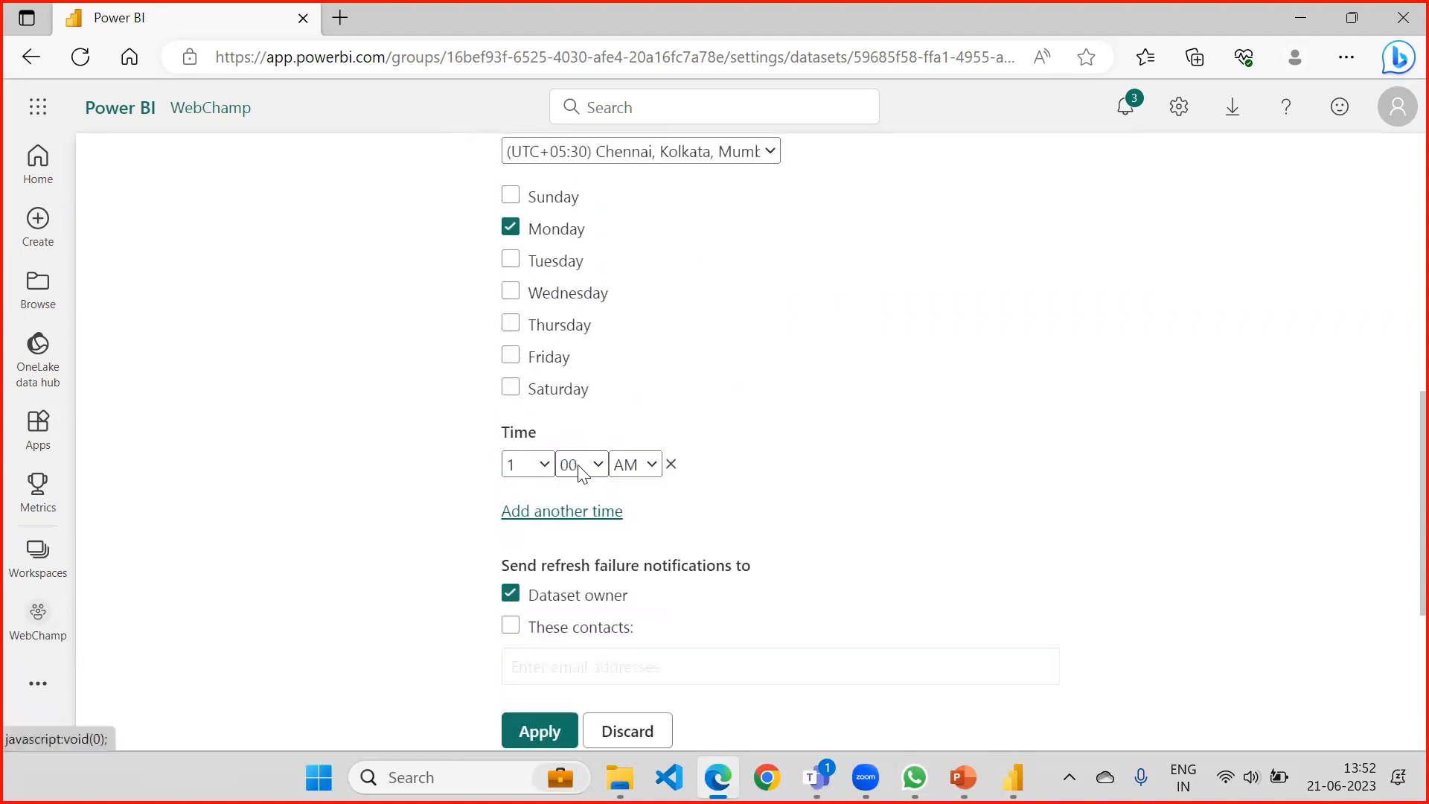
{"action": "left_click", "coordinate": [638, 465]}
{"action": "left_click", "coordinate": [645, 517]}
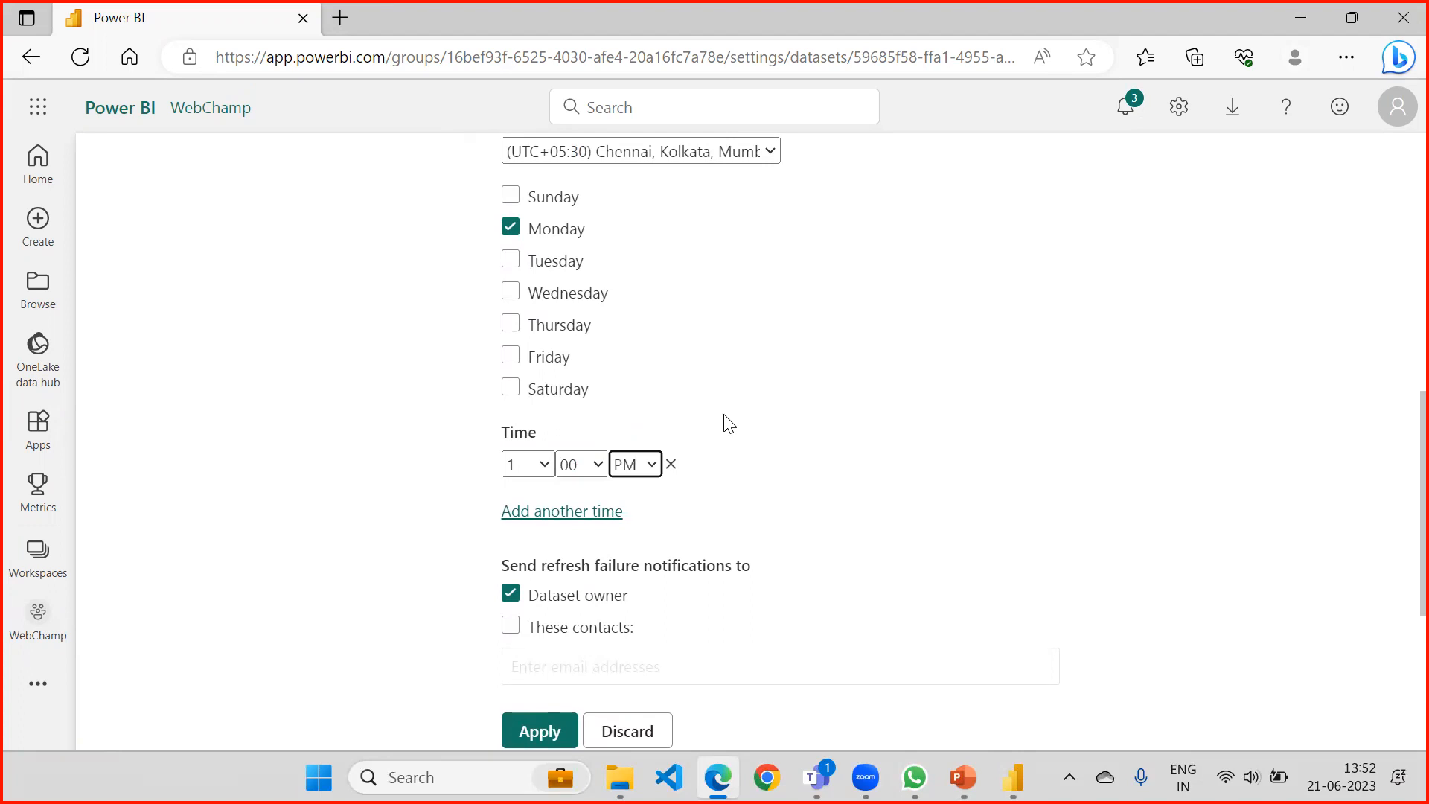
{"action": "scroll", "coordinate": [778, 389], "scroll_direction": "down", "scroll_amount": 3}
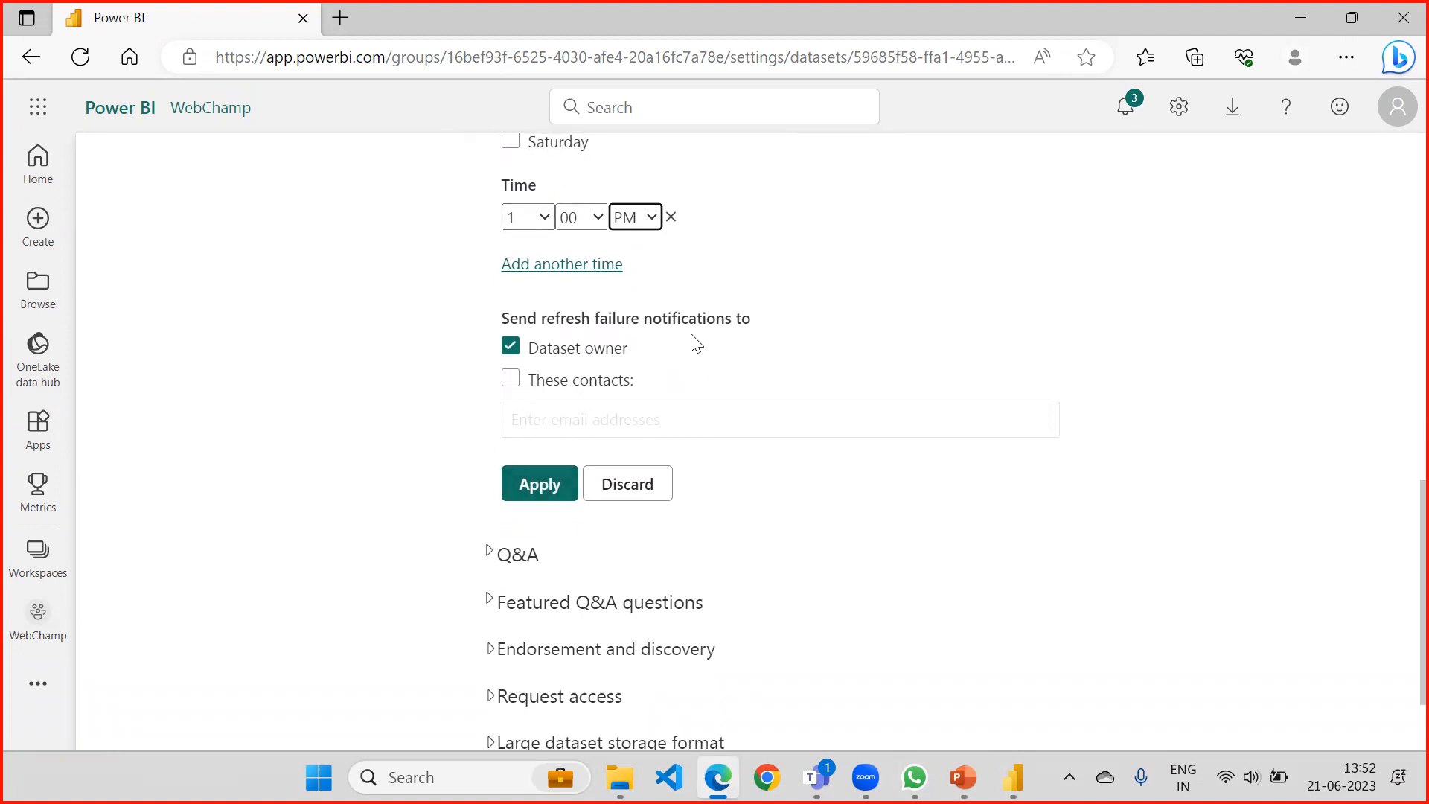
{"action": "left_click", "coordinate": [509, 384]}
{"action": "left_click", "coordinate": [558, 408]}
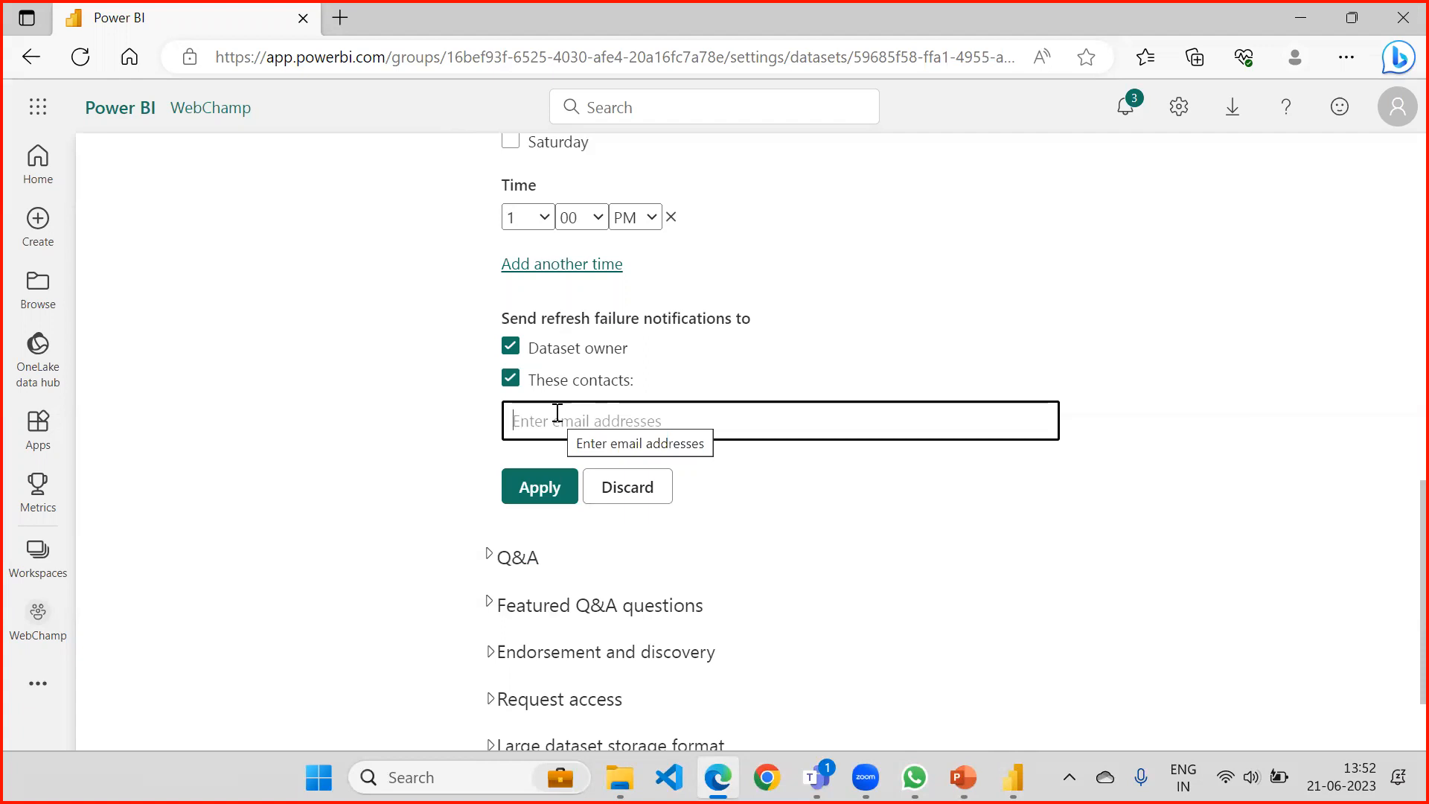
{"action": "left_click", "coordinate": [511, 384]}
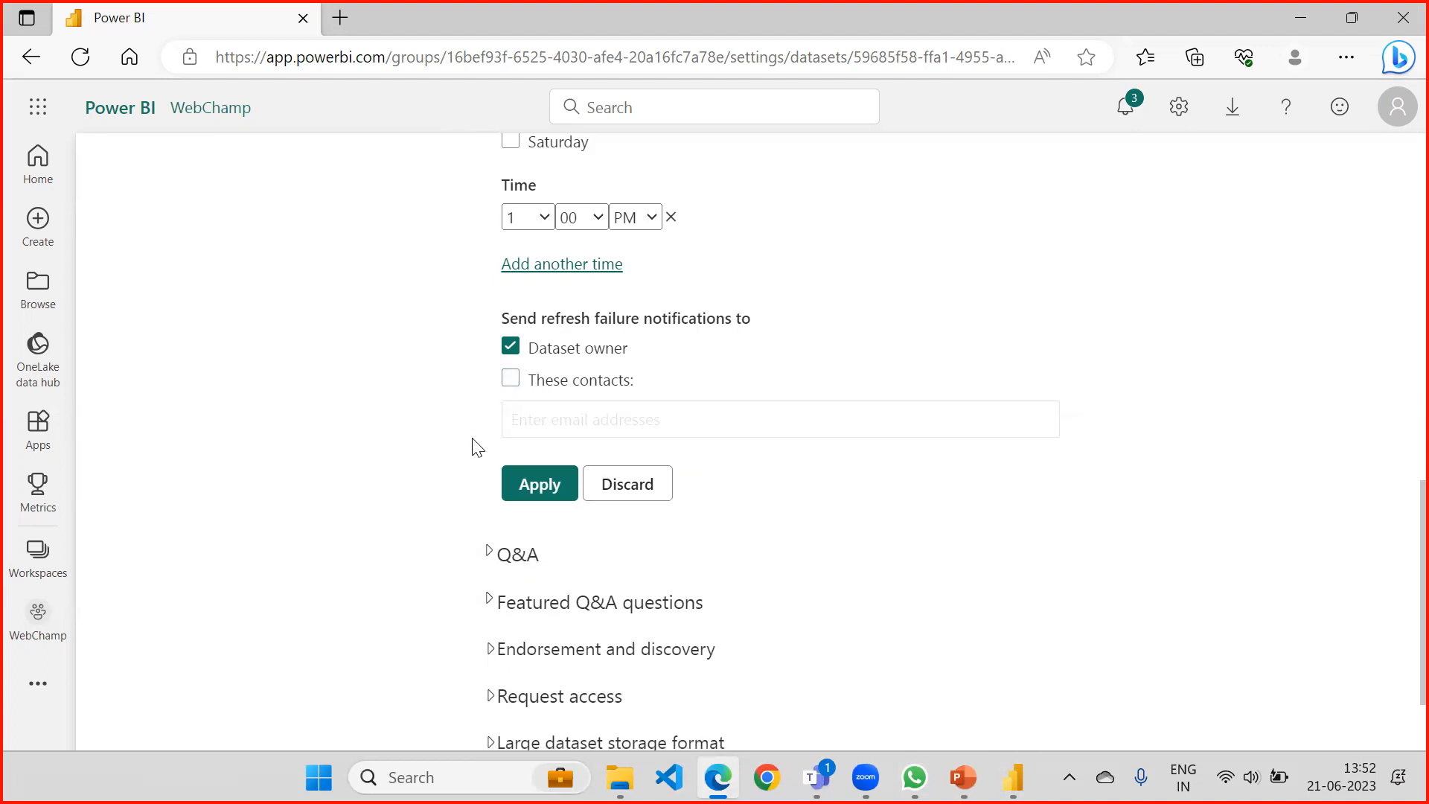
Apply the refresh schedule and check the next refresh date in the Live Connection settings.
{"action": "left_click", "coordinate": [540, 488]}
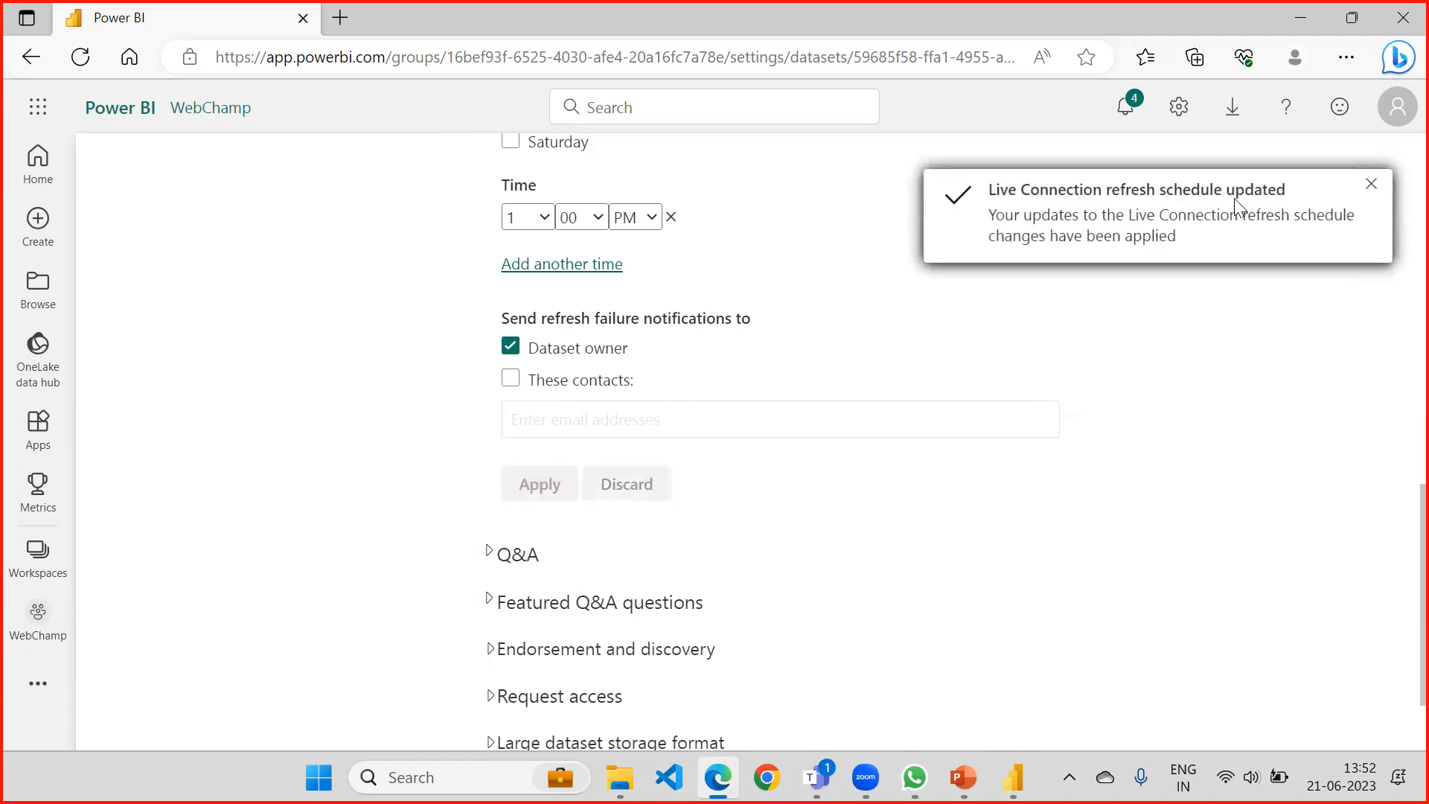
{"action": "scroll", "coordinate": [818, 361], "scroll_direction": "up", "scroll_amount": 3}
{"action": "scroll", "coordinate": [819, 361], "scroll_direction": "up", "scroll_amount": 6}
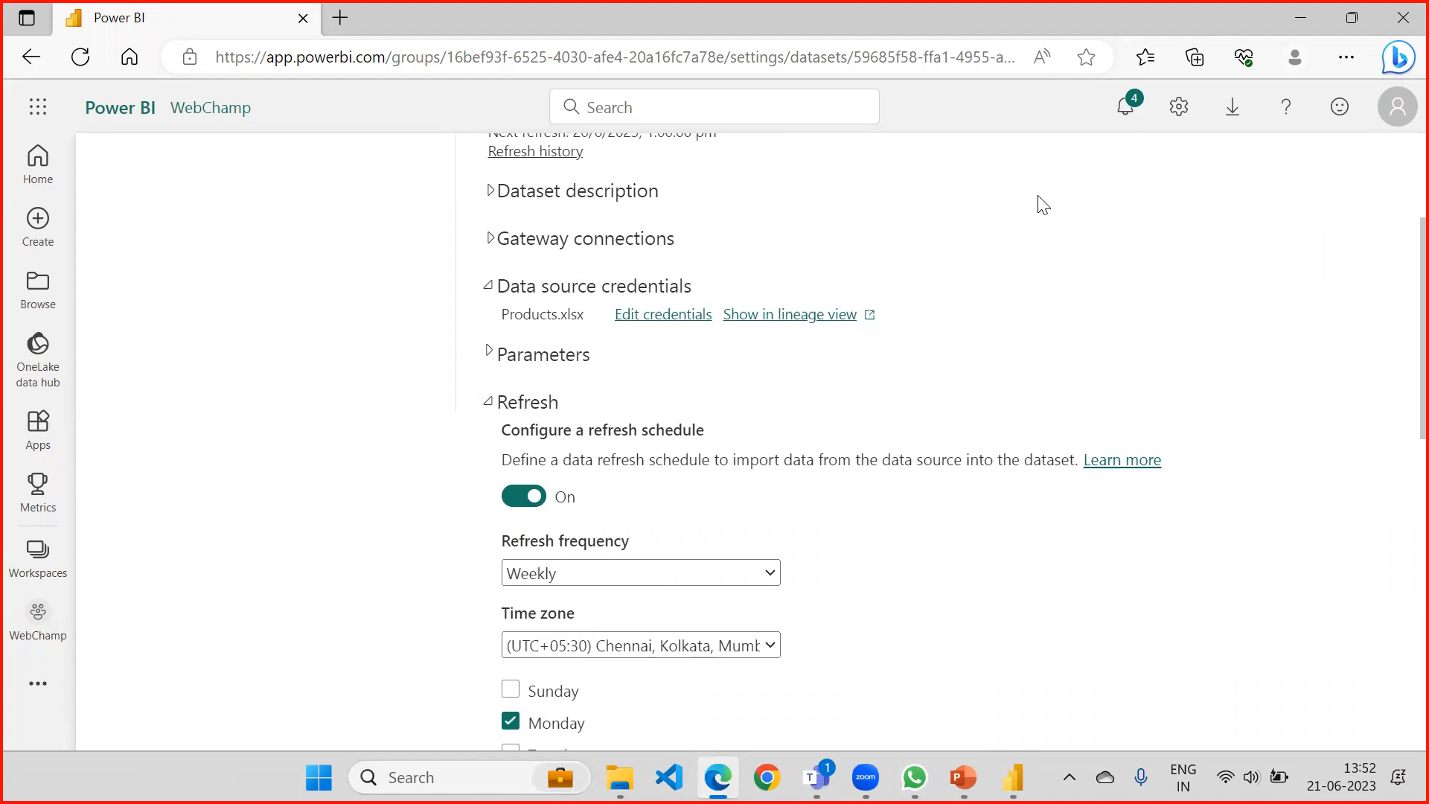
{"action": "scroll", "coordinate": [759, 216], "scroll_direction": "up", "scroll_amount": 3}
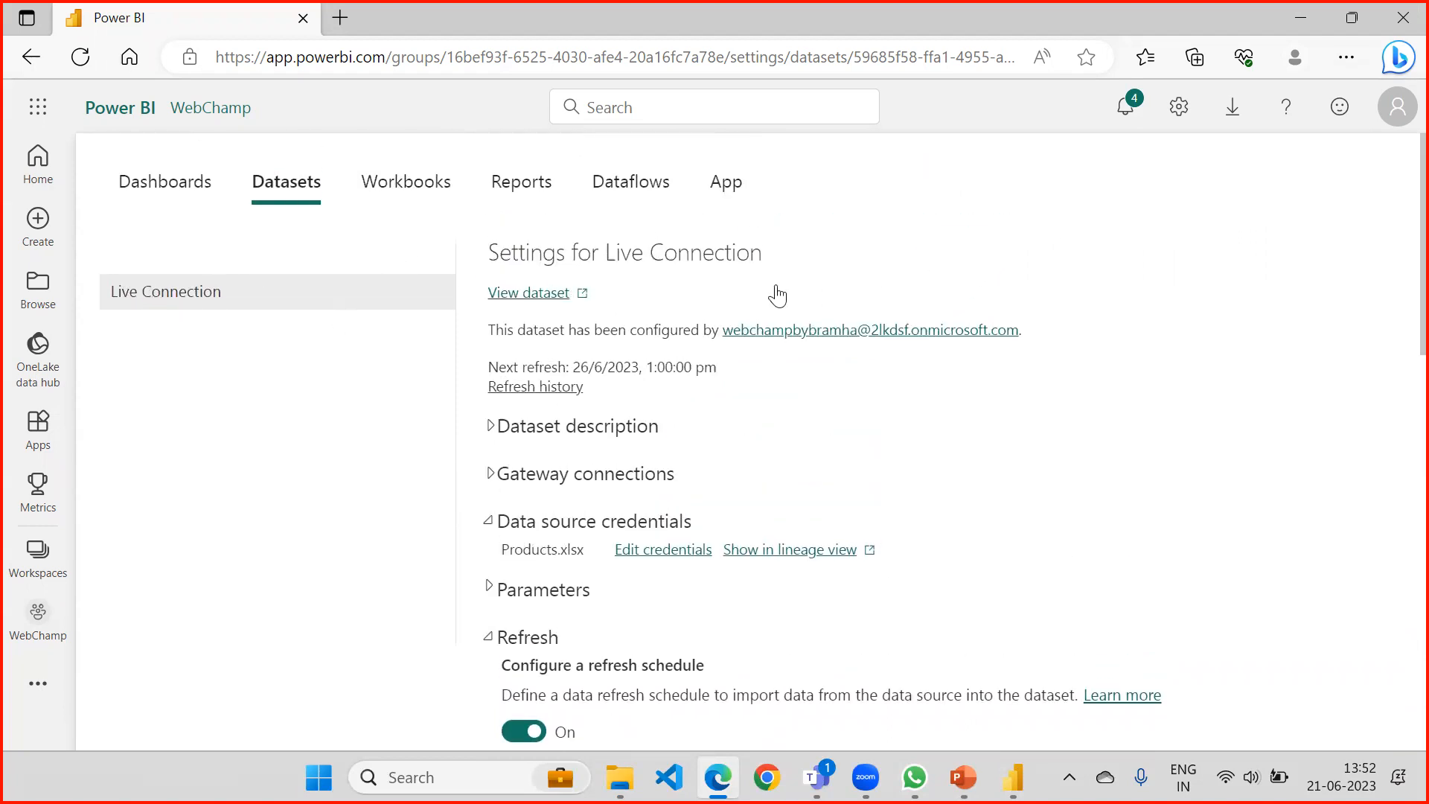
Look over the configured schedule in the Refresh section and collapse the section.
{"action": "left_click", "coordinate": [489, 638]}
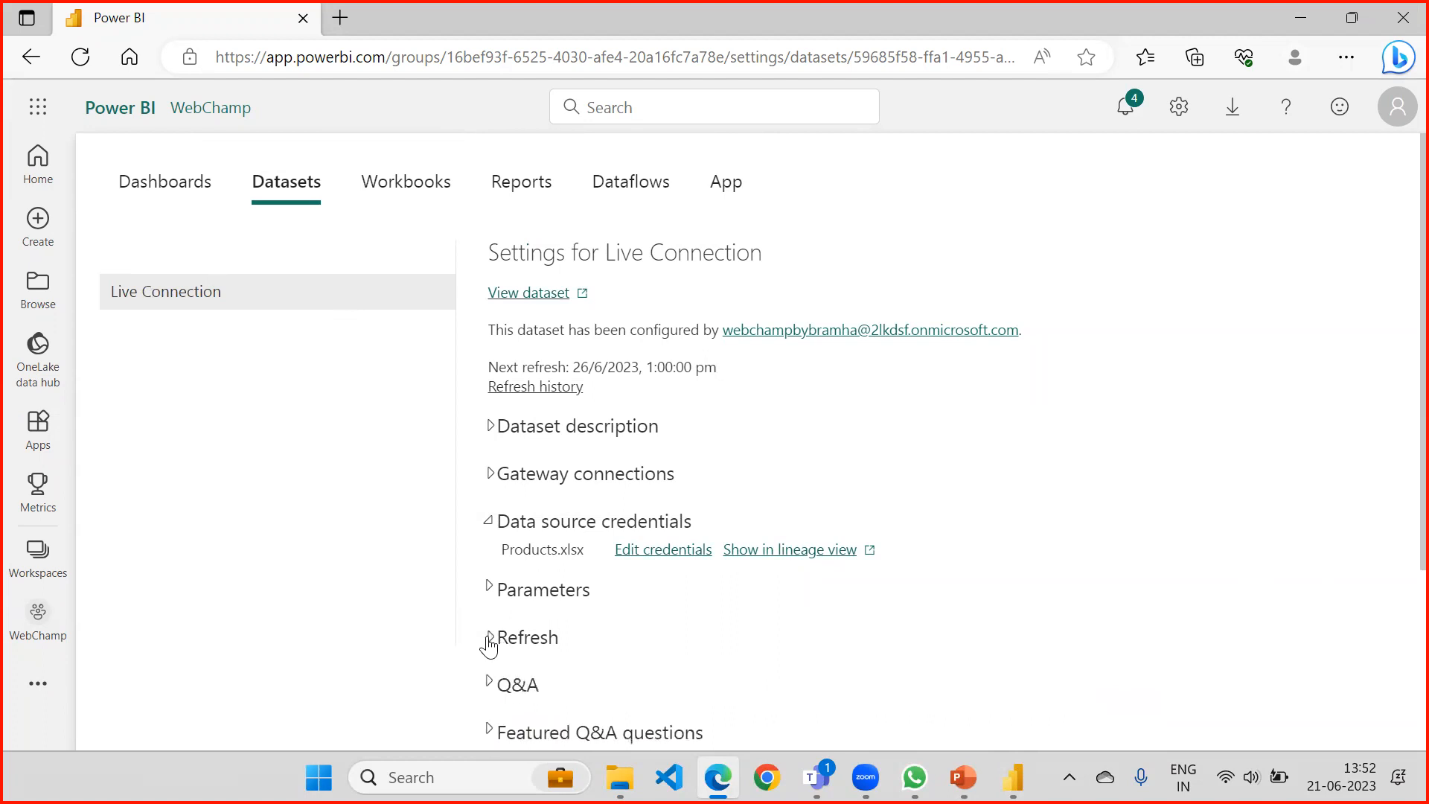
{"action": "left_click", "coordinate": [489, 638]}
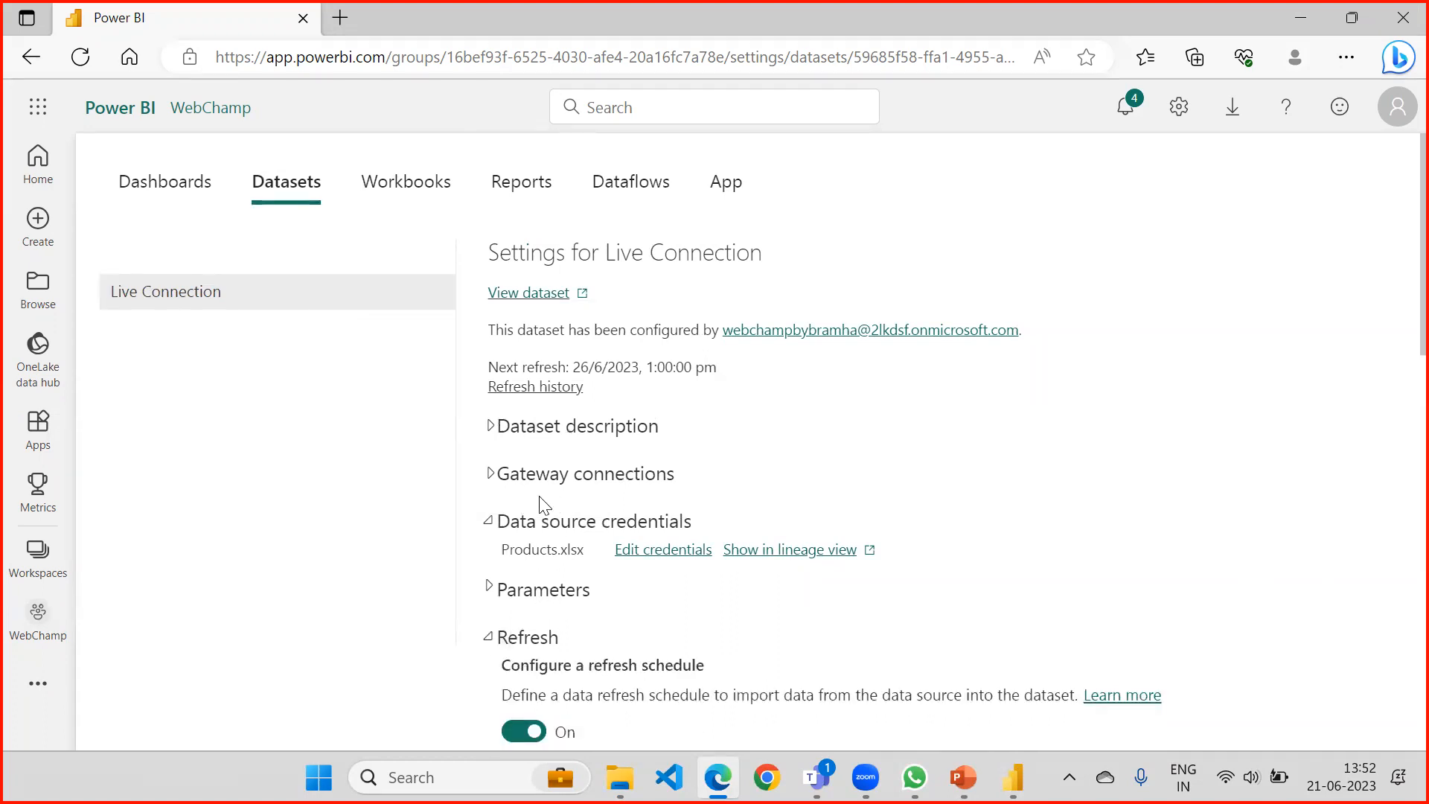
{"action": "scroll", "coordinate": [544, 506], "scroll_direction": "down", "scroll_amount": 3}
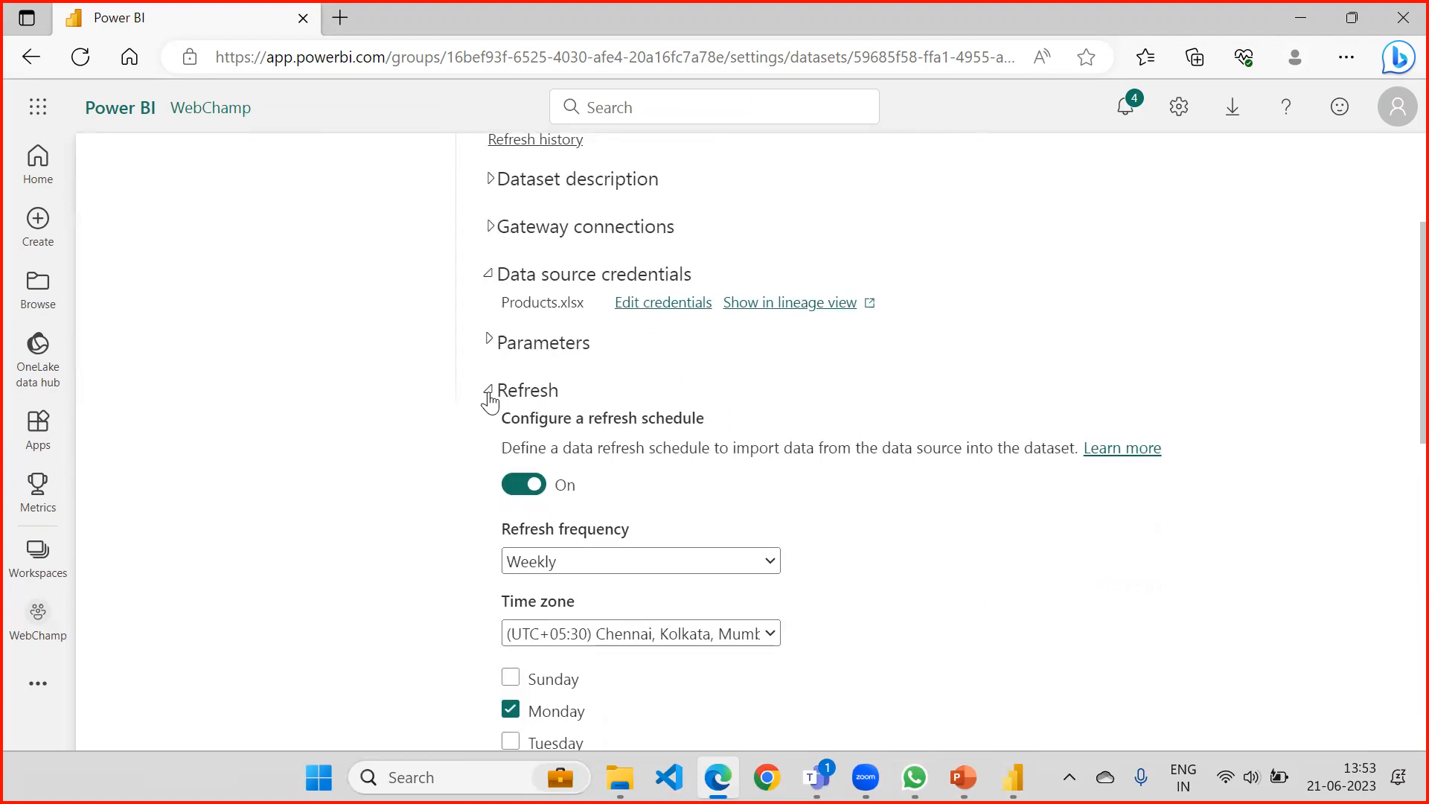
{"action": "left_click", "coordinate": [489, 391]}
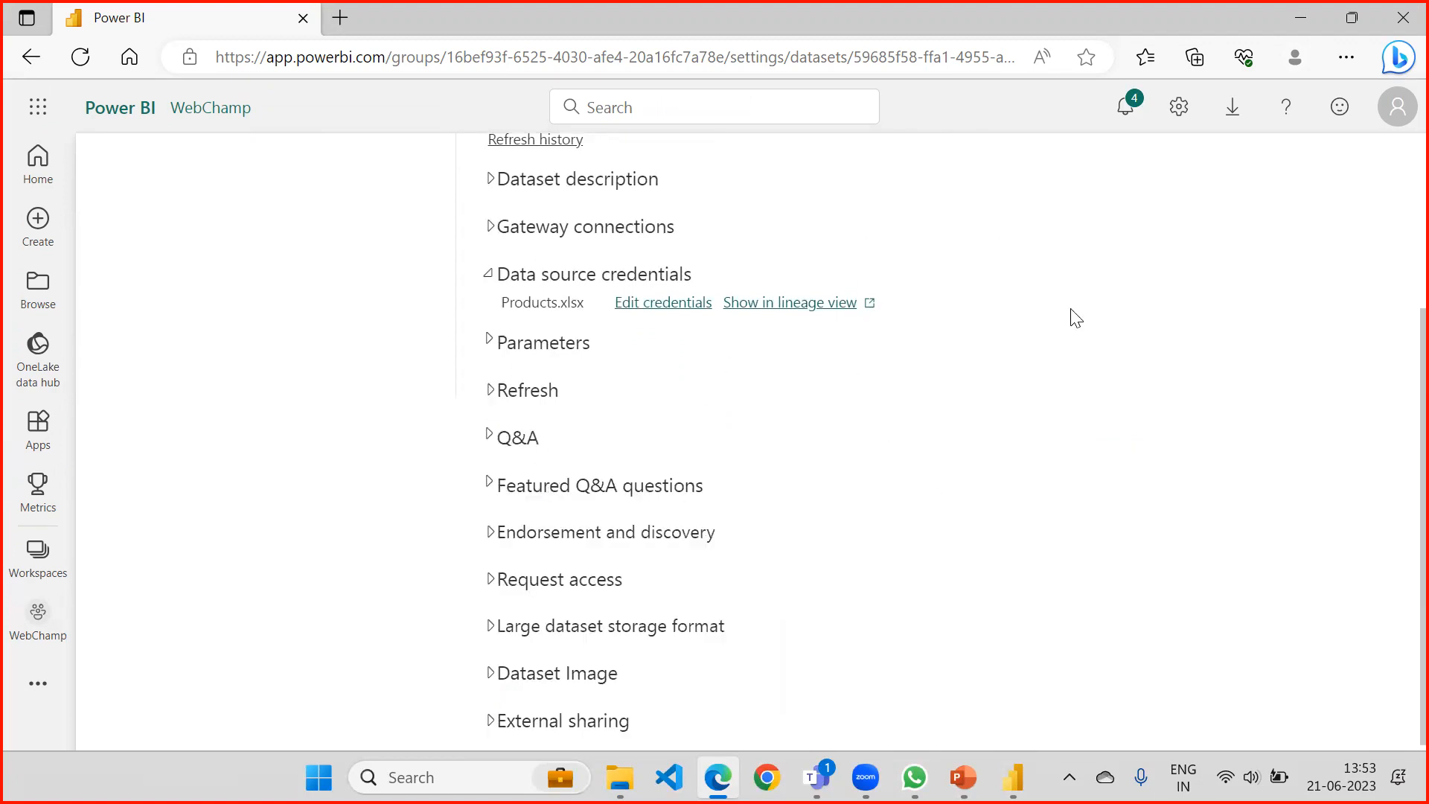
Examine the dataset's gateway connection and its status, leaving the Gateway connections and Refresh sections collapsed.
{"action": "scroll", "coordinate": [862, 331], "scroll_direction": "up", "scroll_amount": 3}
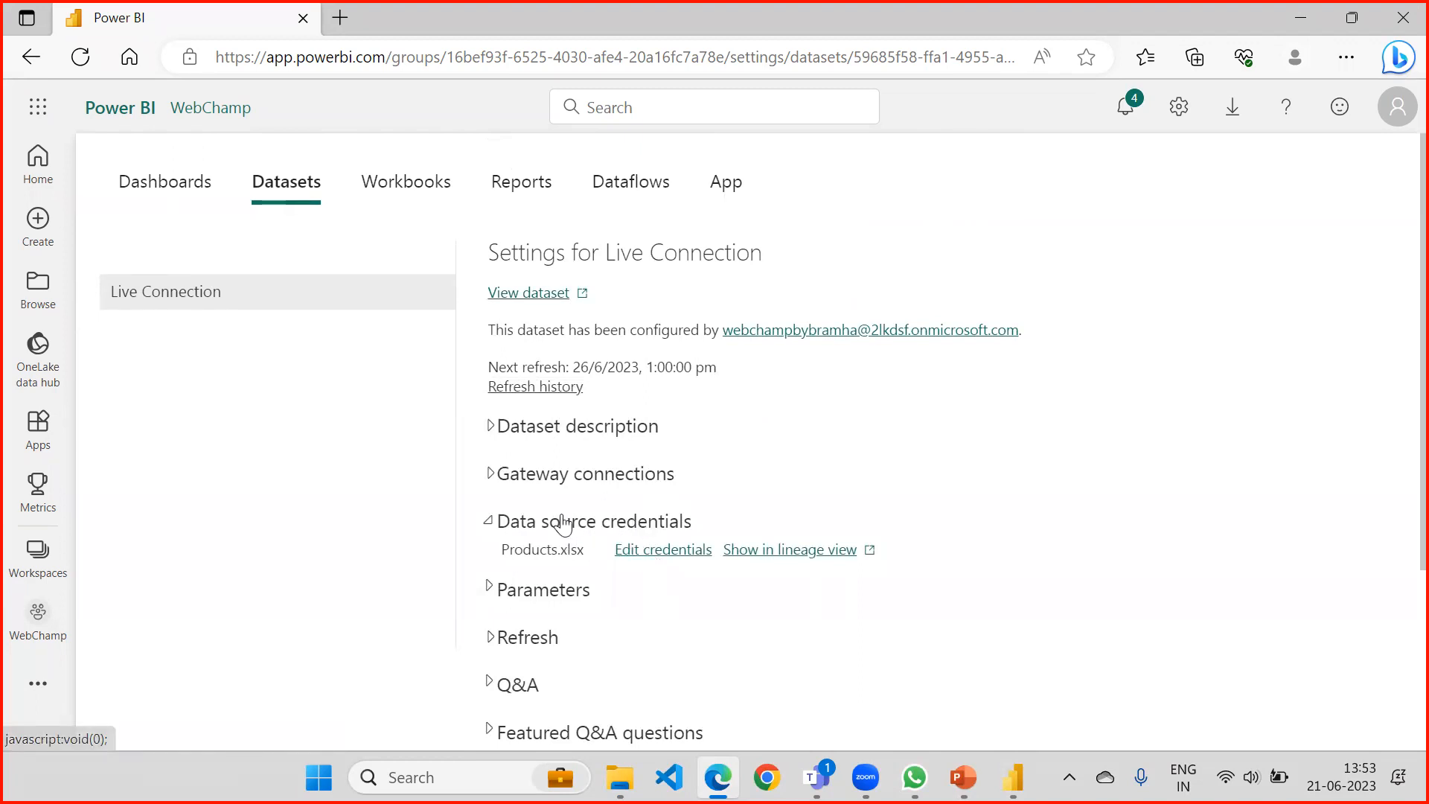
{"action": "left_click", "coordinate": [489, 475]}
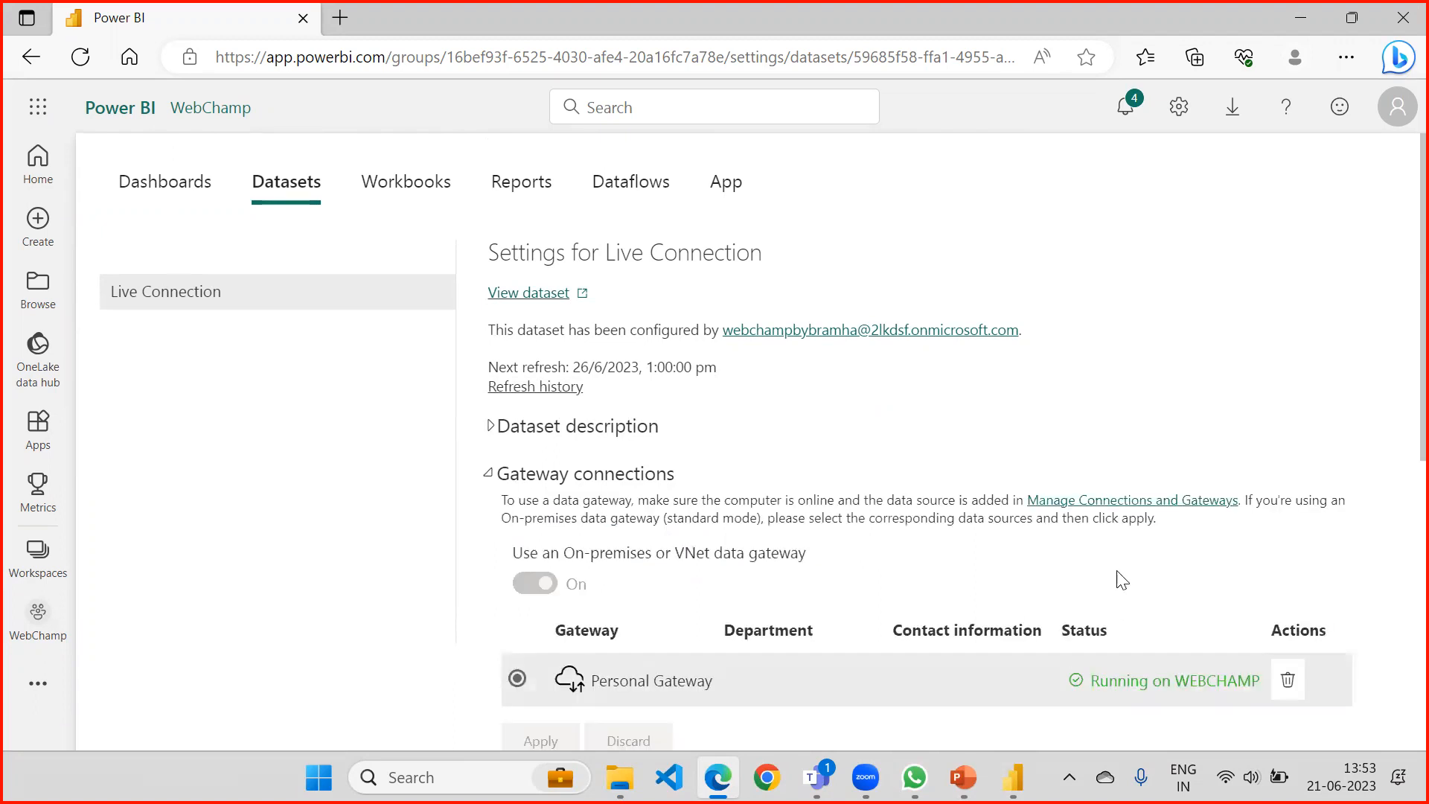
{"action": "scroll", "coordinate": [1119, 511], "scroll_direction": "down", "scroll_amount": 3}
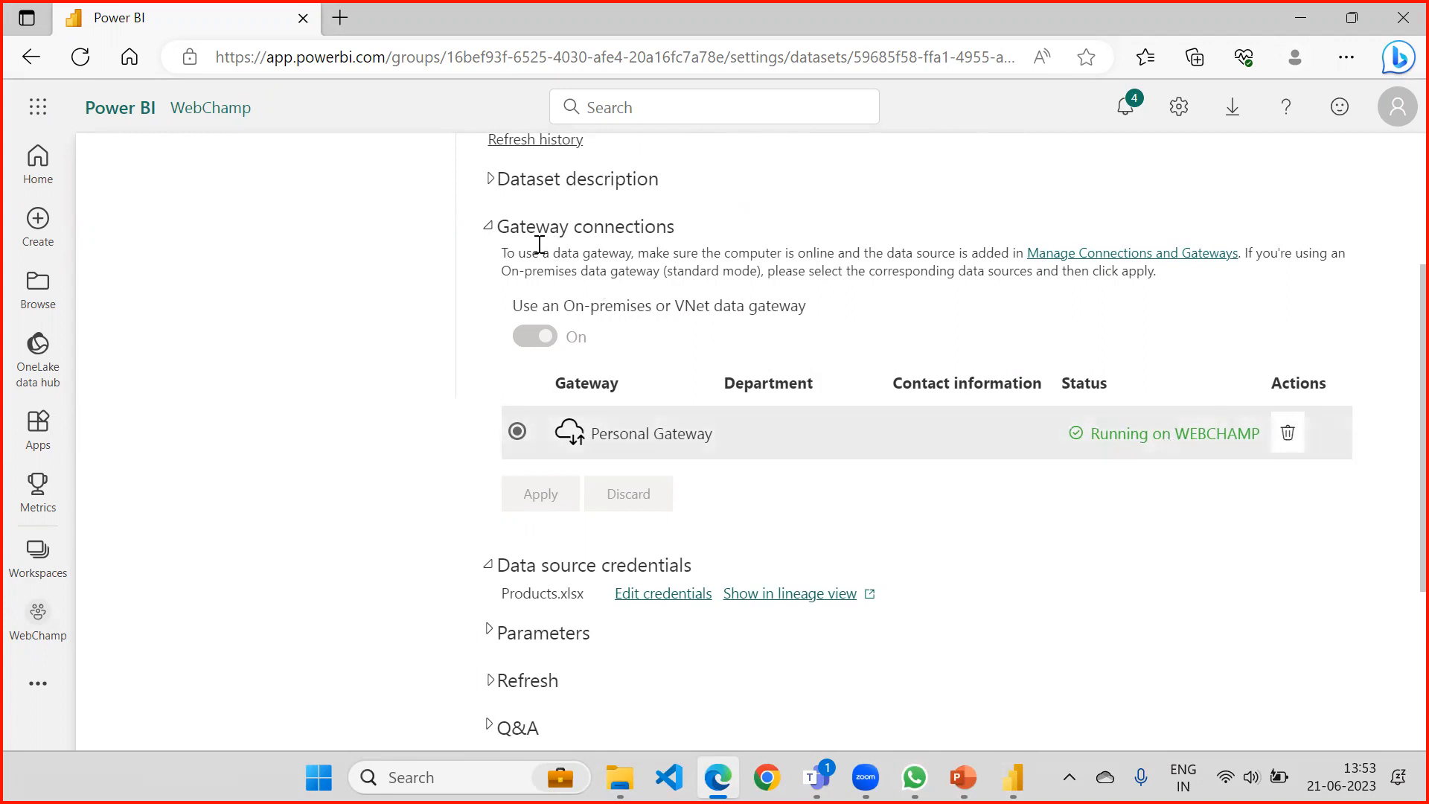
{"action": "left_click", "coordinate": [487, 226]}
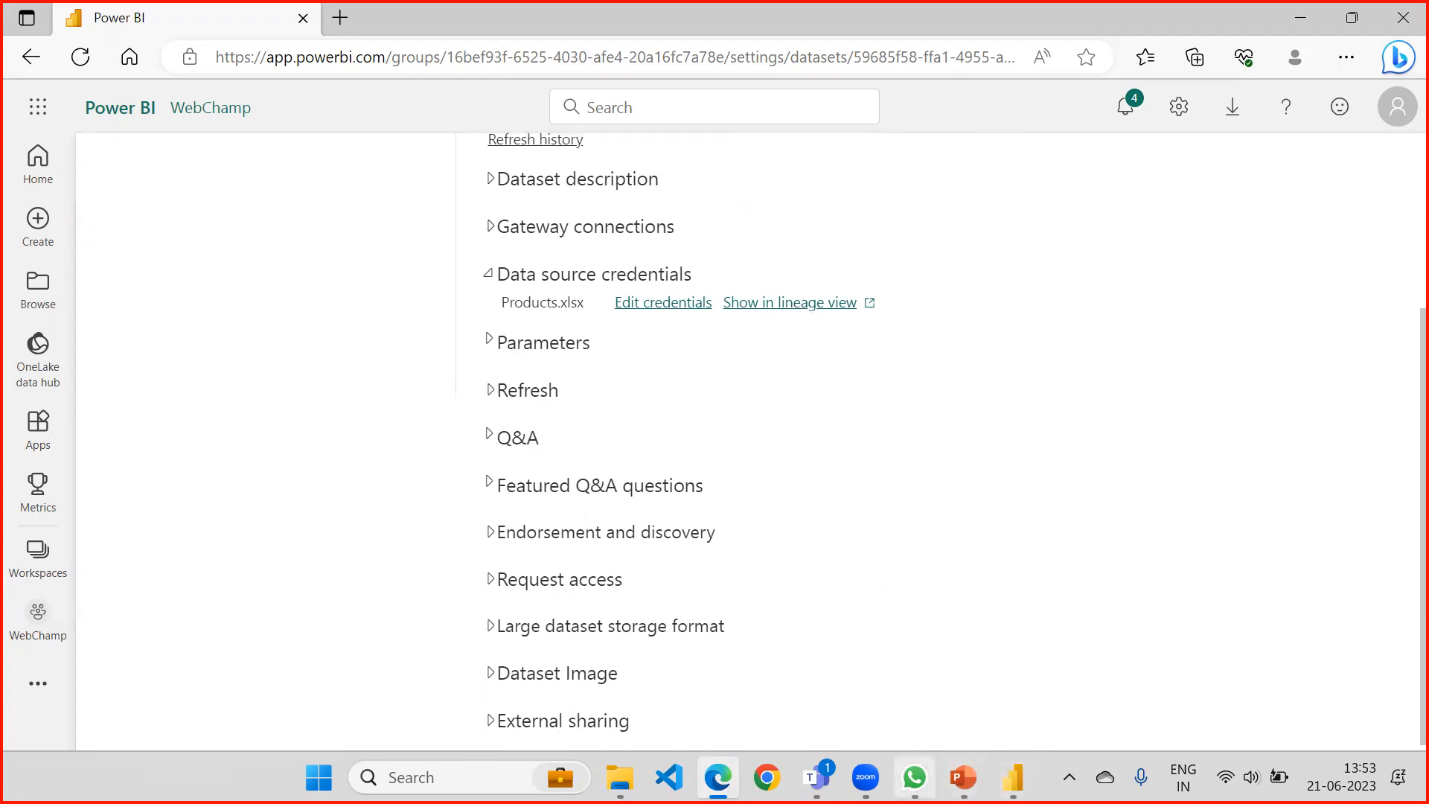
{"action": "mouse_move", "coordinate": [914, 777]}
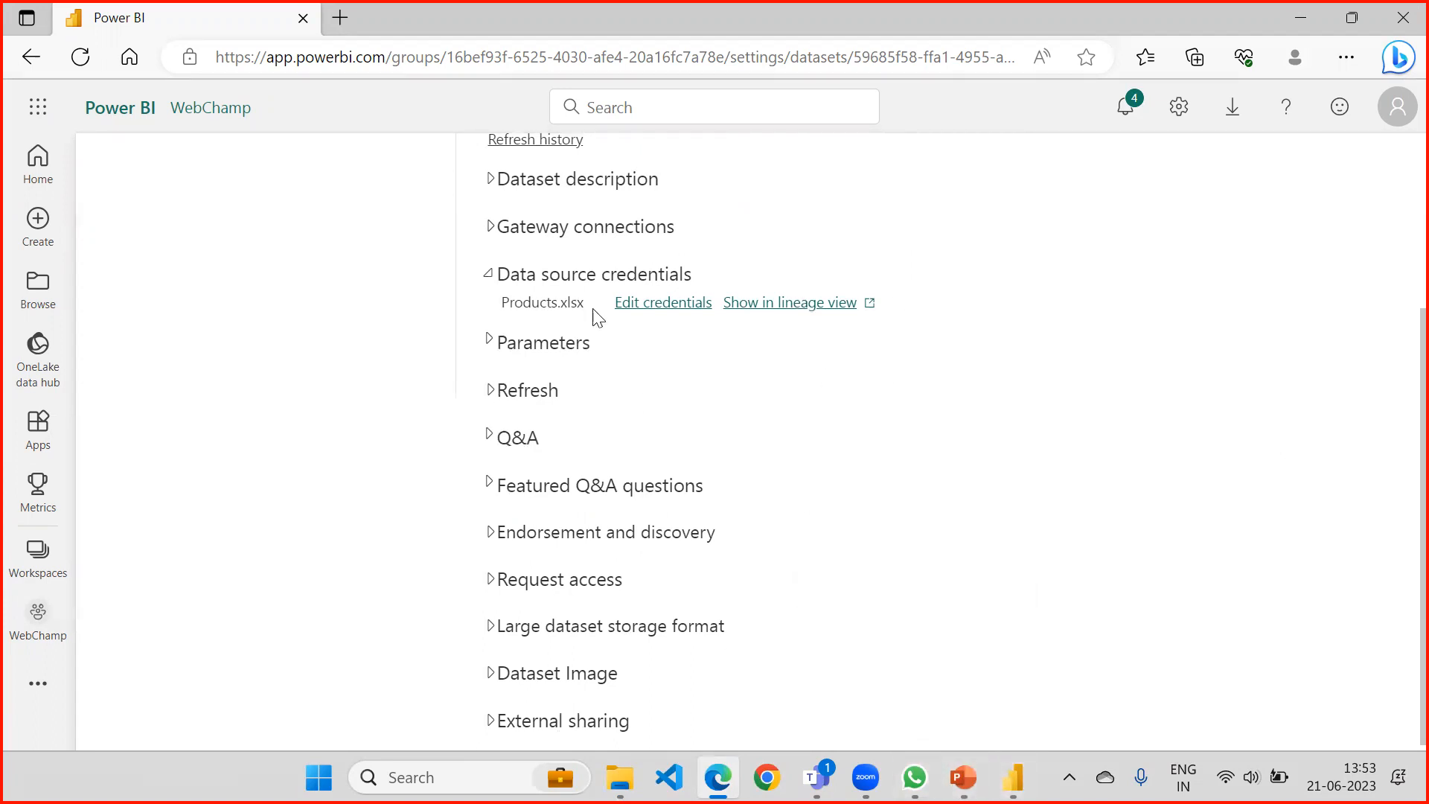
{"action": "left_click", "coordinate": [493, 394]}
{"action": "left_click", "coordinate": [491, 394]}
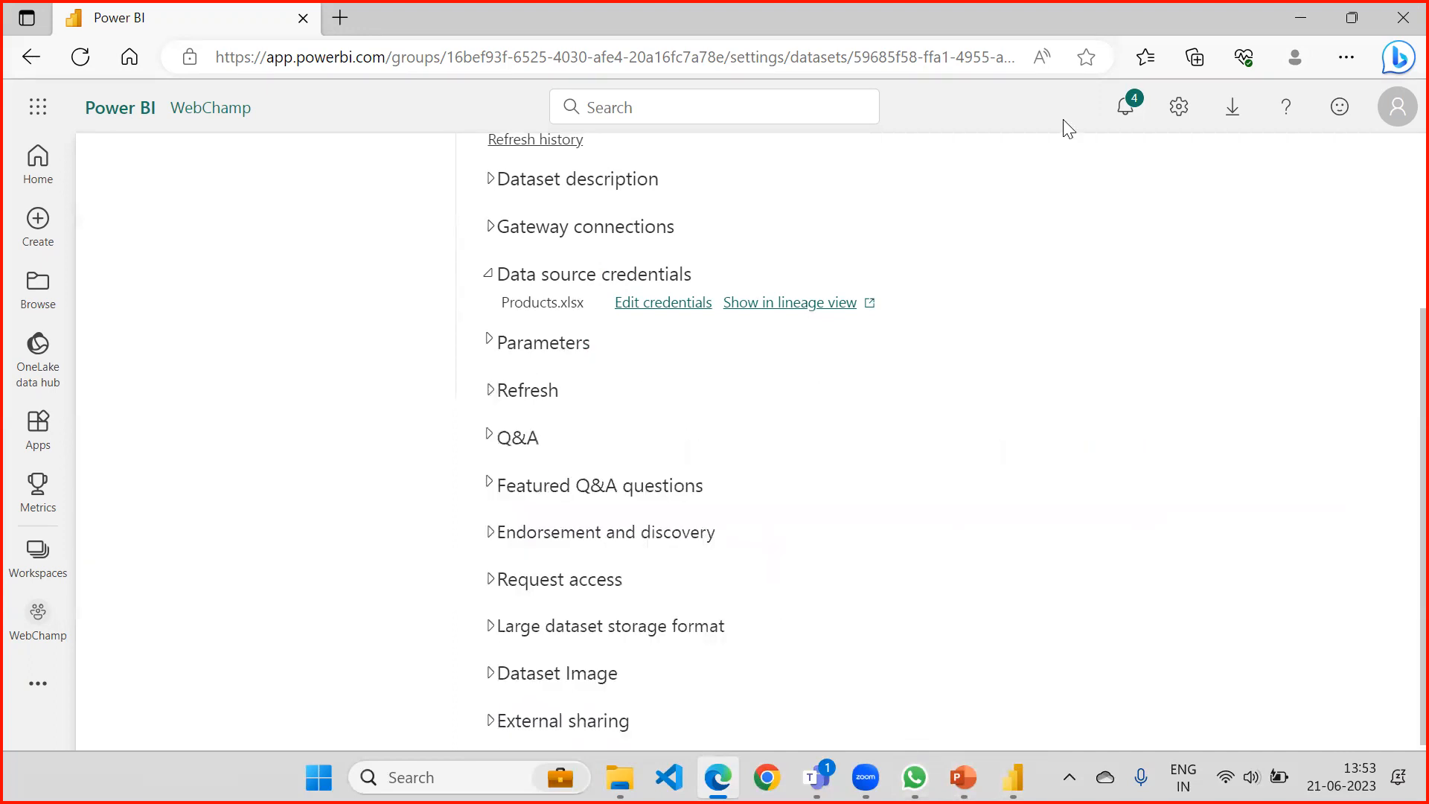
Switch to File Explorer and check the Products workbook in the Sample Data folder.
{"action": "left_click", "coordinate": [1300, 17]}
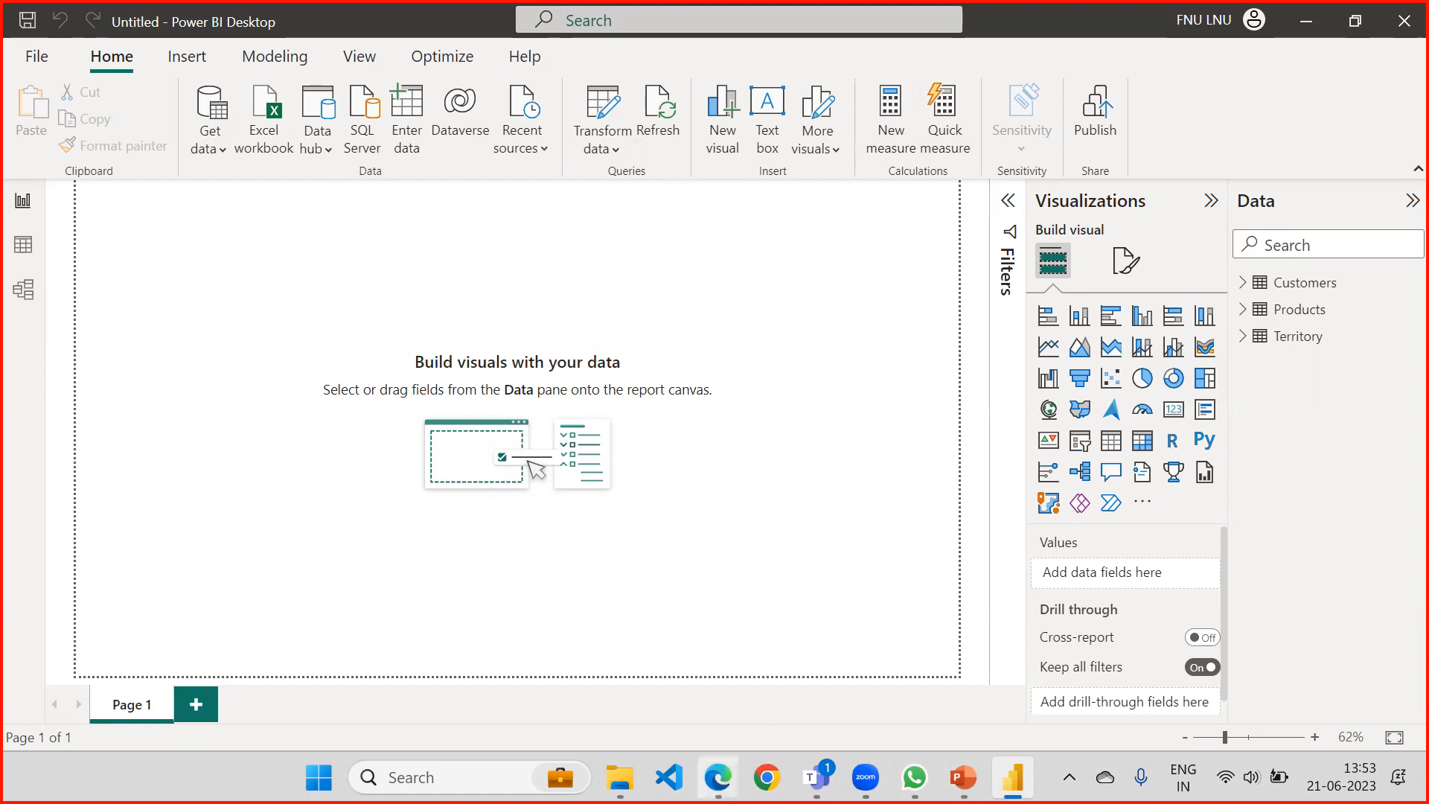
{"action": "left_click", "coordinate": [718, 777]}
{"action": "left_click", "coordinate": [620, 777]}
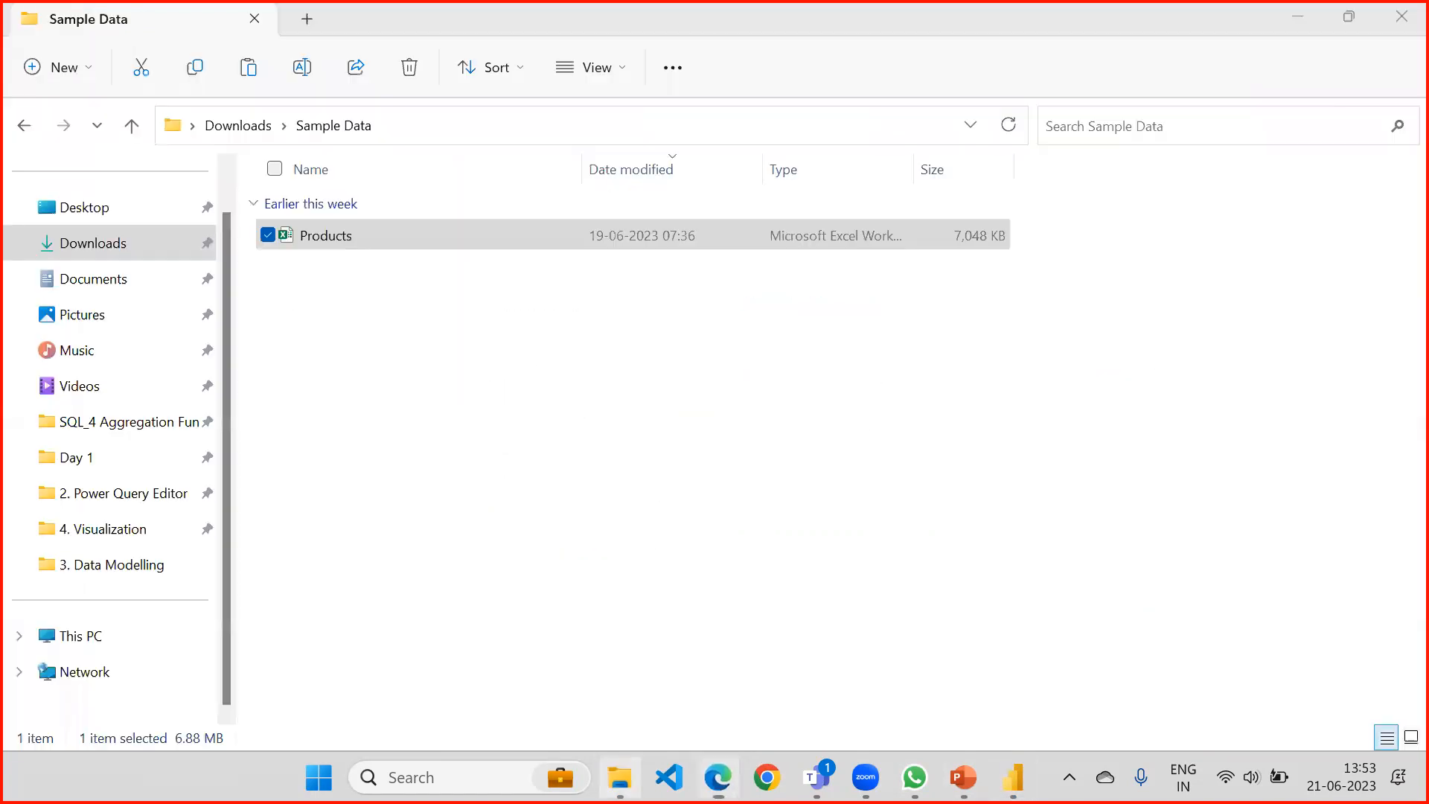
{"action": "left_click", "coordinate": [353, 289]}
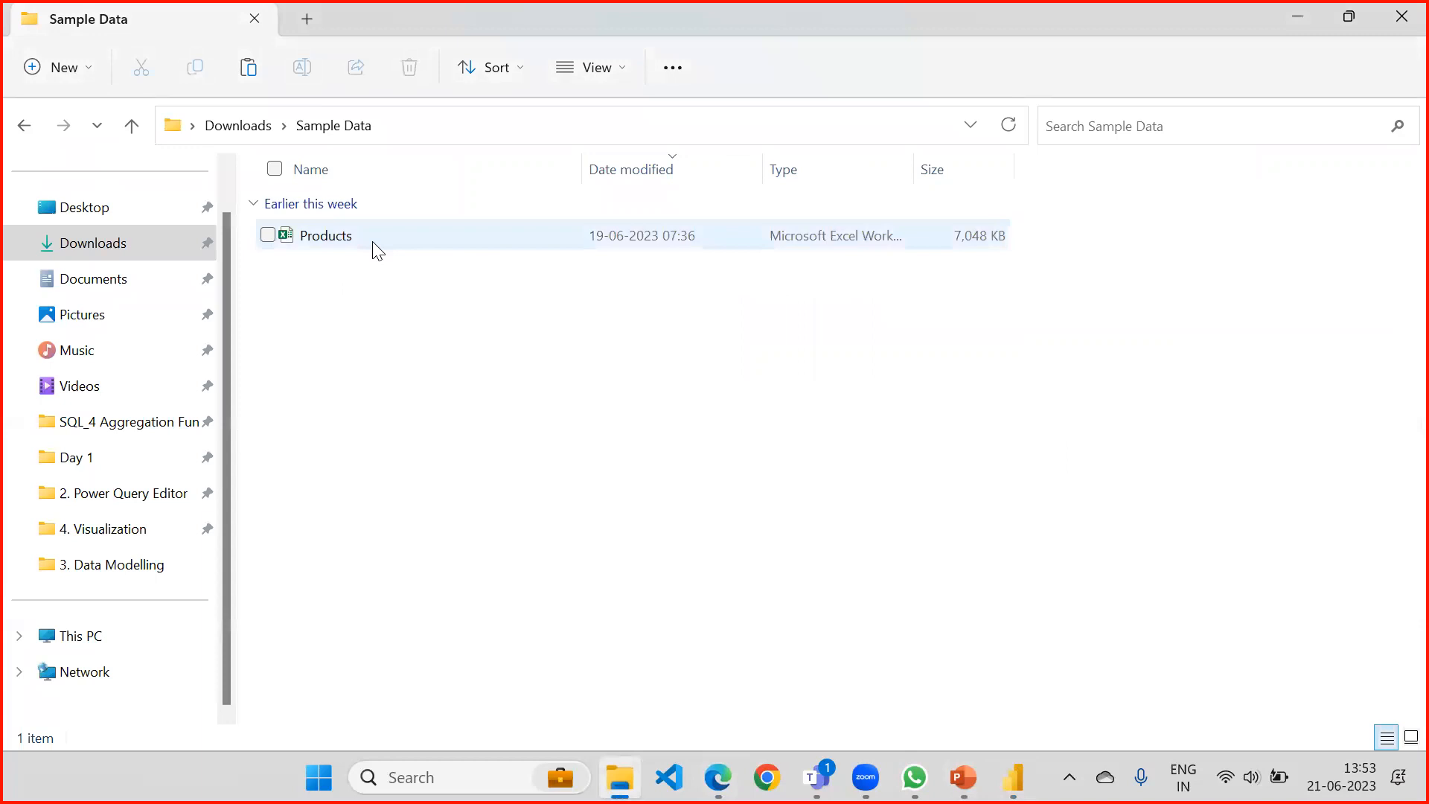
{"action": "mouse_move", "coordinate": [378, 250]}
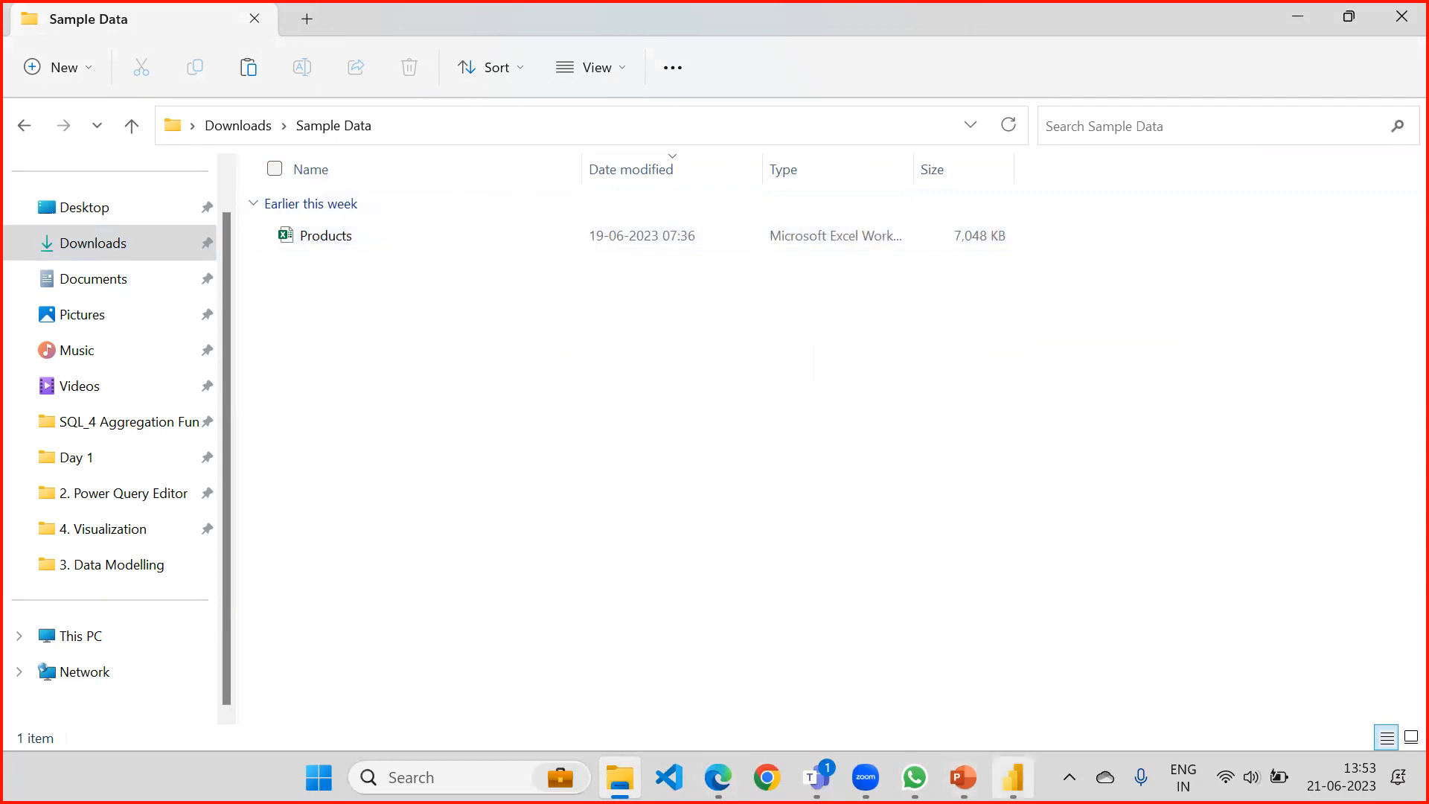
Switch to the PowerPoint slide on Import mode and highlight the bullets on Power Query transformation support and DAX expressions.
{"action": "left_click", "coordinate": [1012, 776]}
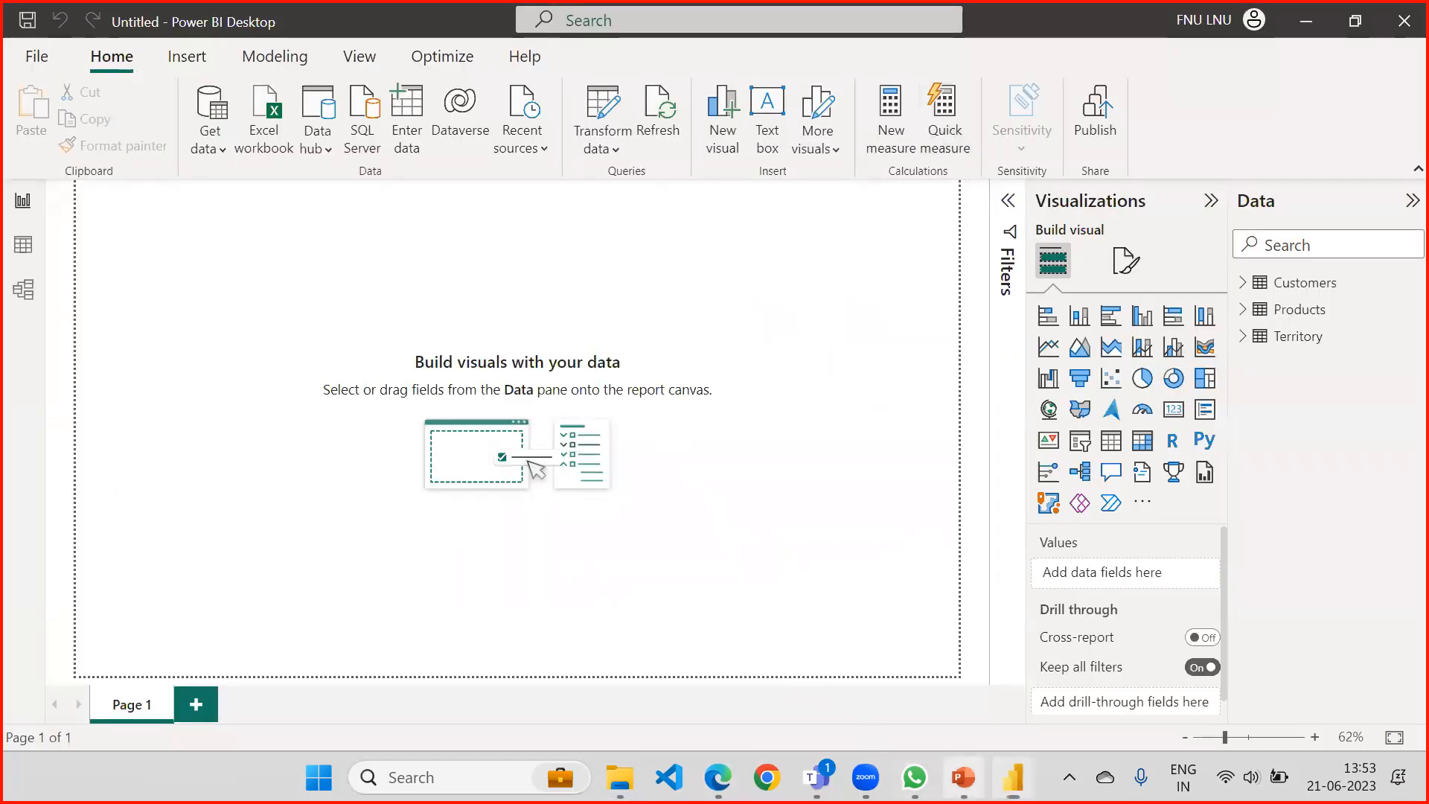
{"action": "left_click", "coordinate": [963, 777]}
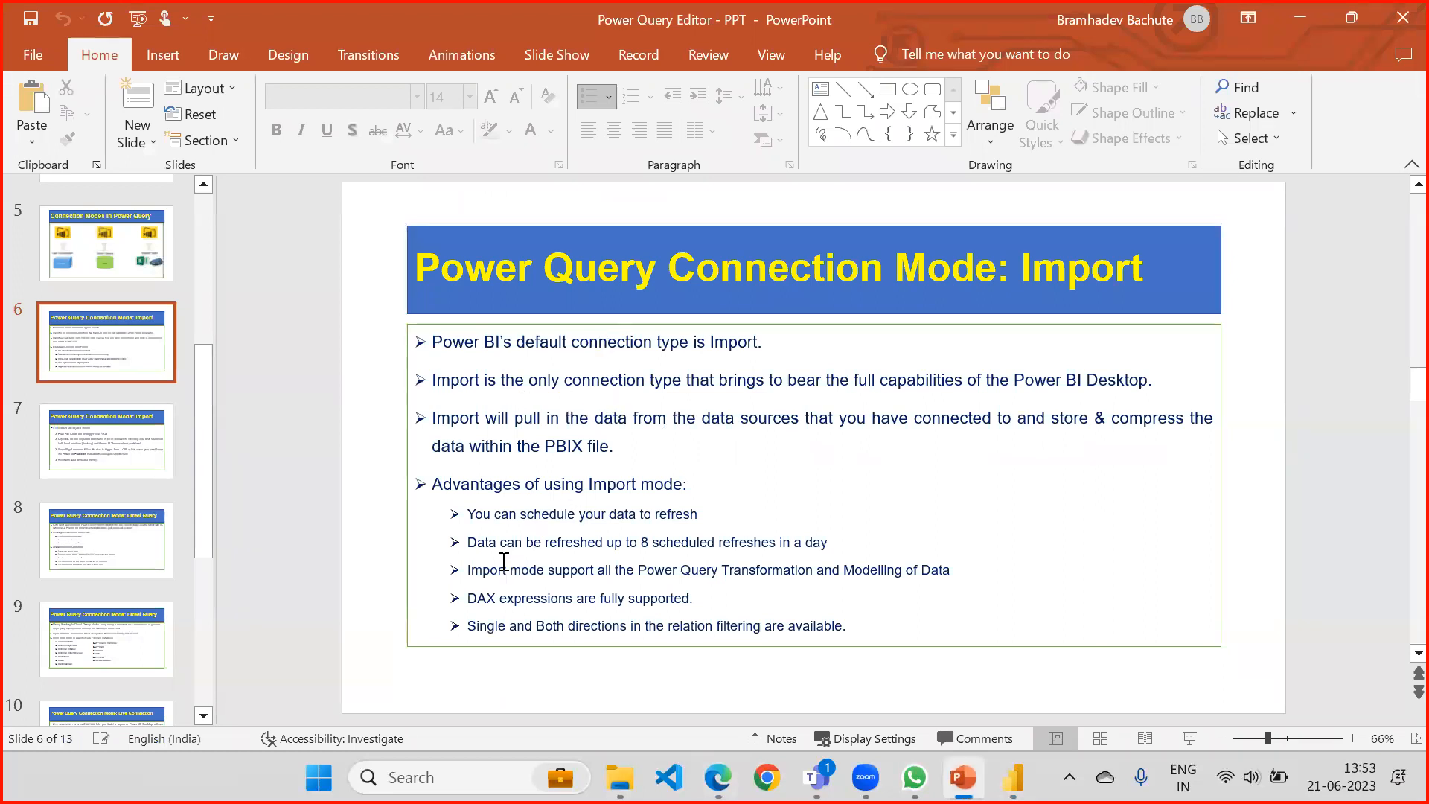
{"action": "mouse_move", "coordinate": [474, 570]}
{"action": "left_mouse_down"}
{"action": "mouse_move", "coordinate": [970, 571]}
{"action": "mouse_move", "coordinate": [482, 570]}
{"action": "left_mouse_up"}
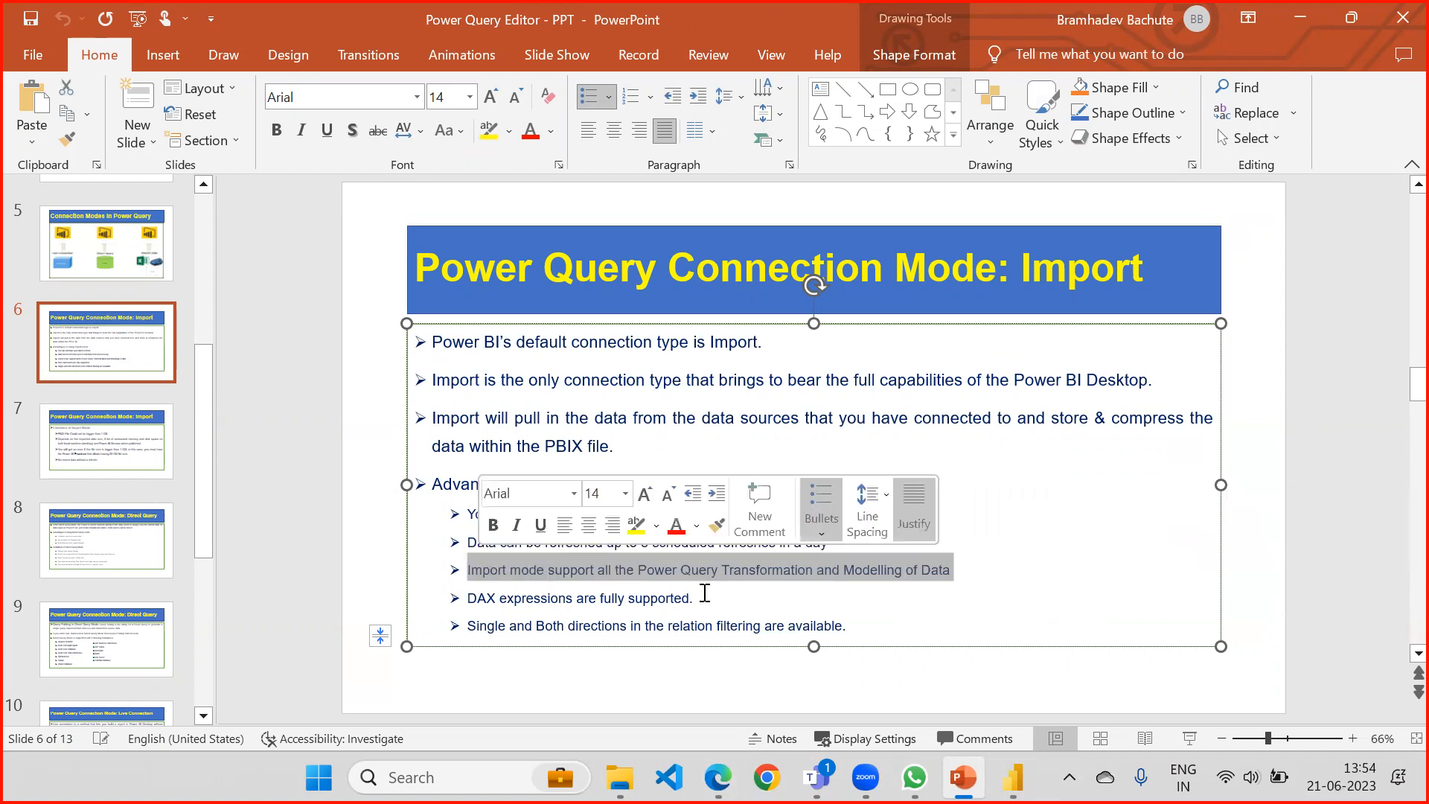
{"action": "left_click_drag", "start_coordinate": [473, 598], "coordinate": [693, 608]}
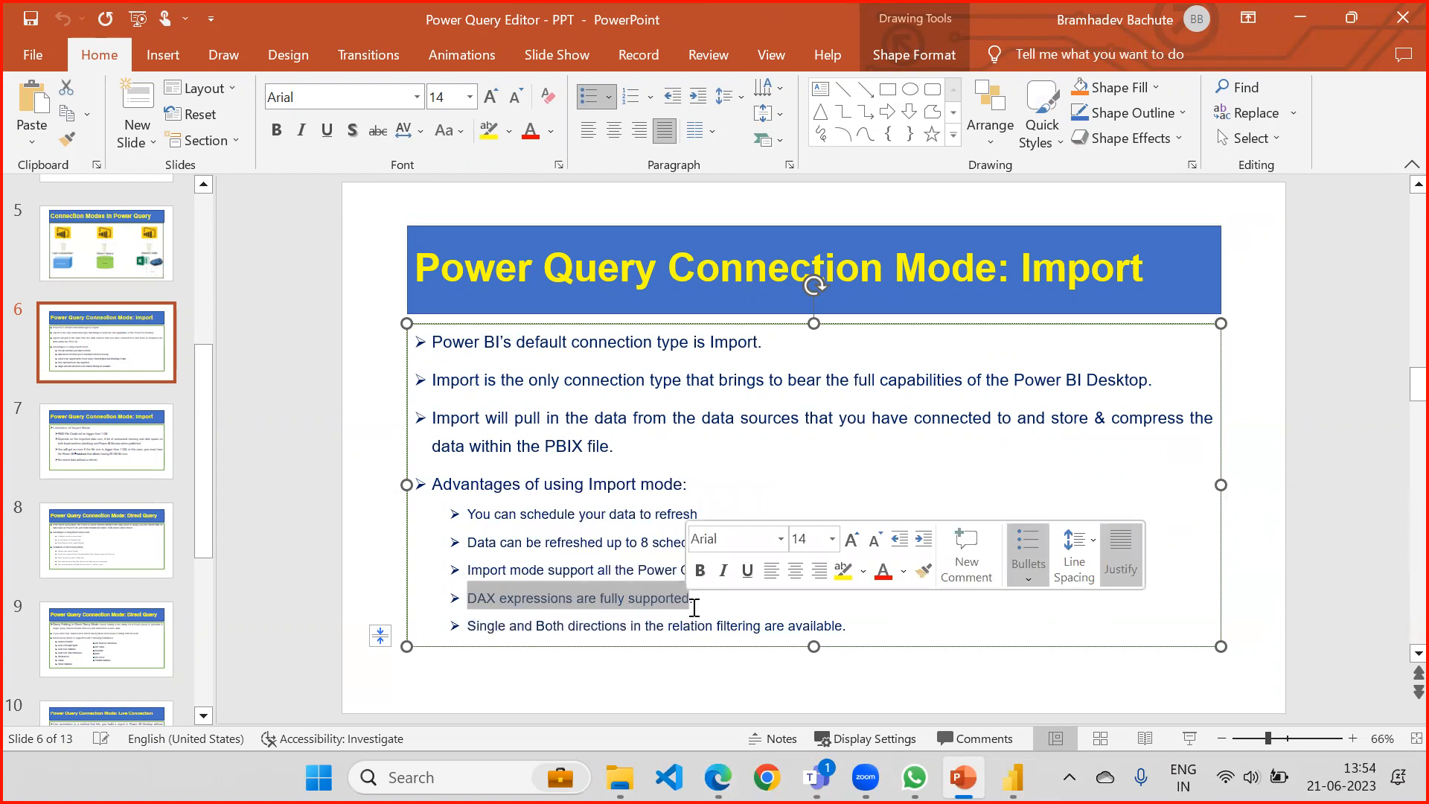
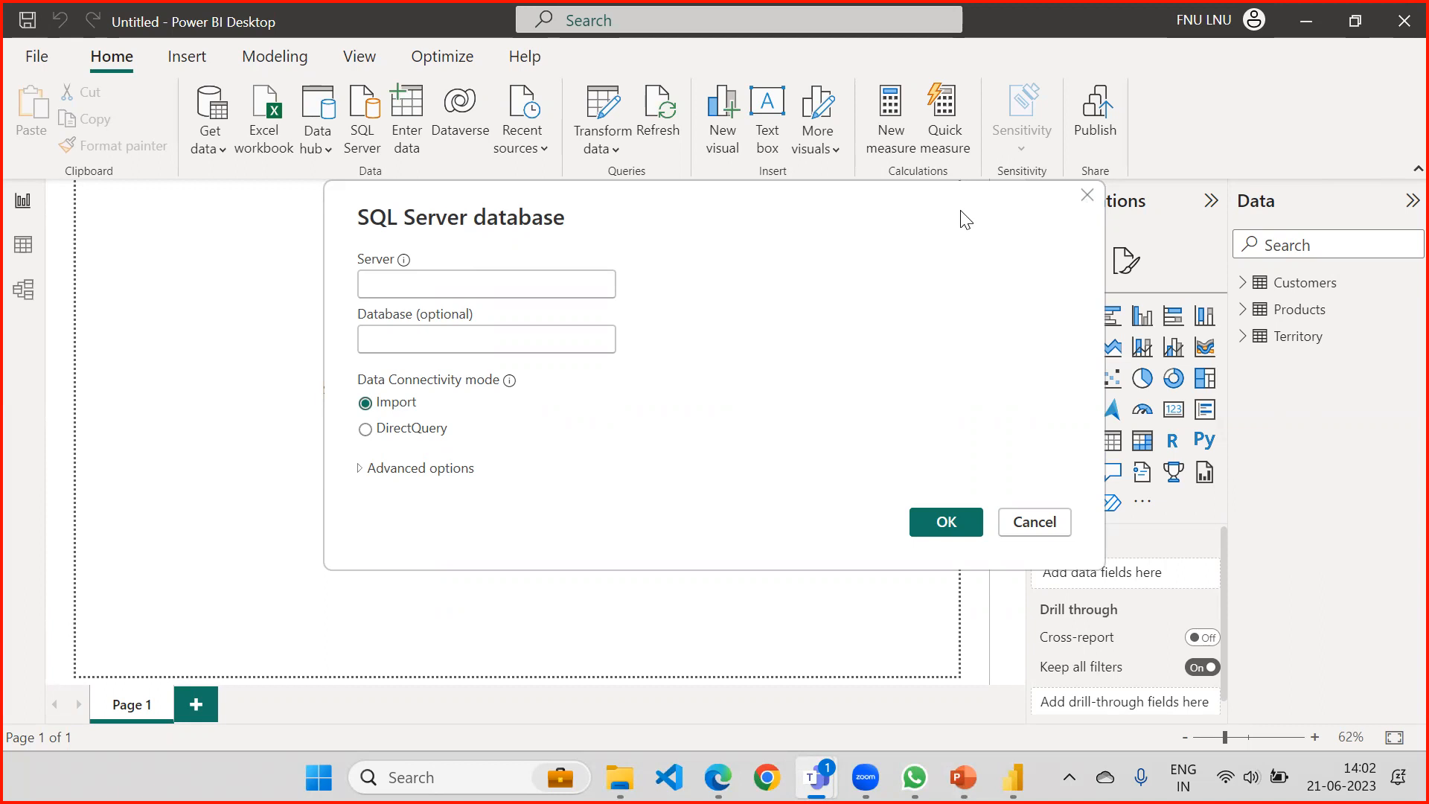
{"action": "left_click", "coordinate": [906, 201]}
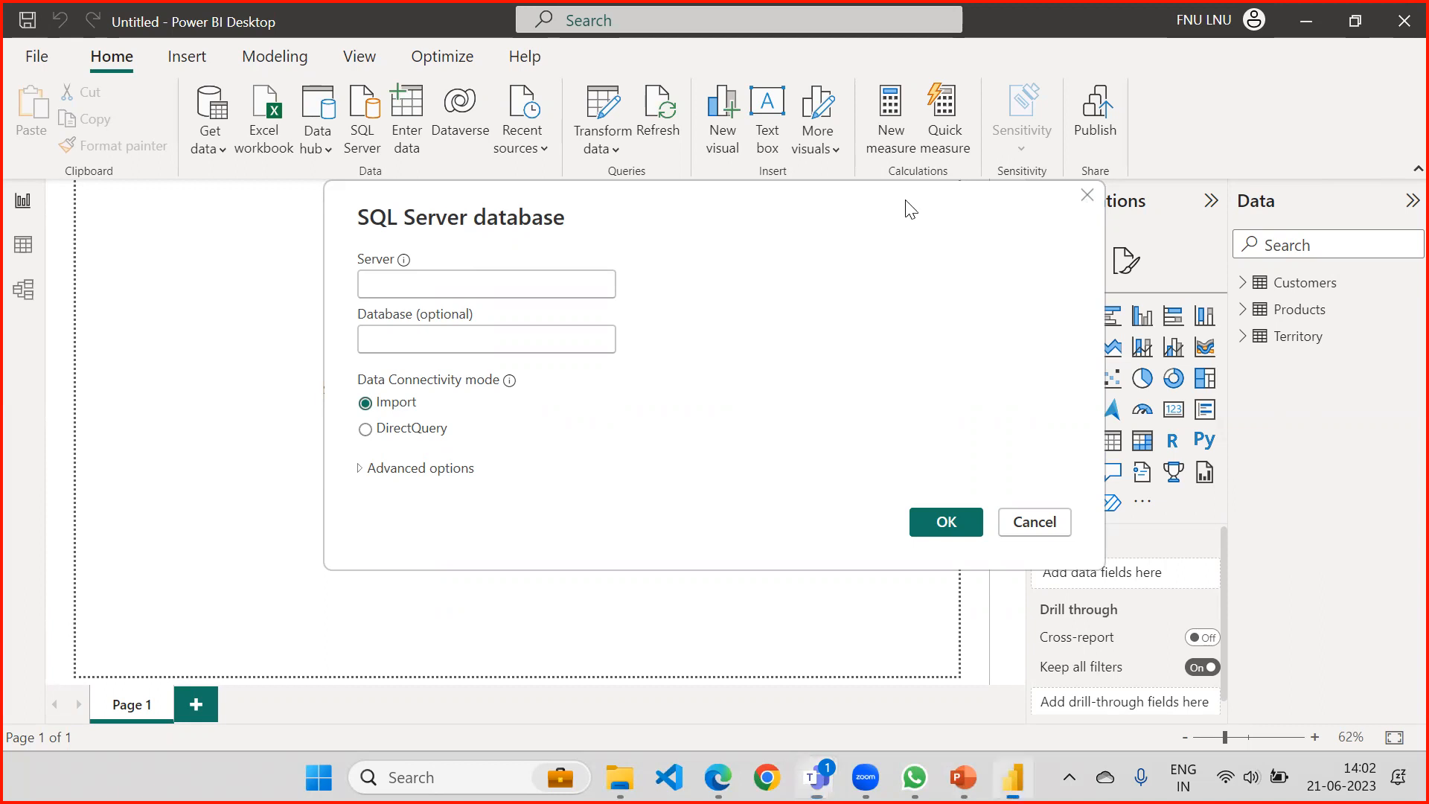
{"action": "left_click_drag", "start_coordinate": [905, 201], "coordinate": [785, 211]}
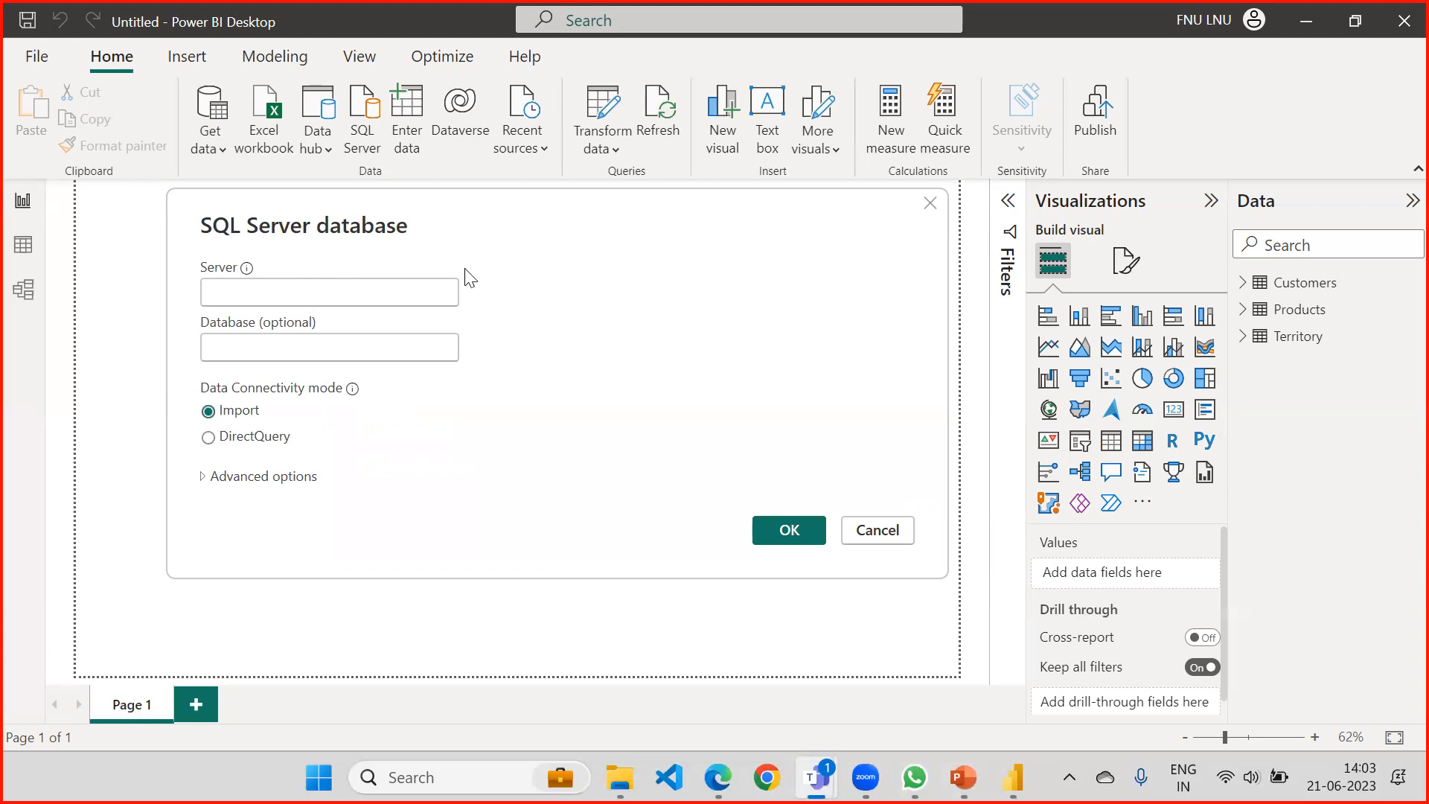
{"action": "left_click", "coordinate": [886, 538]}
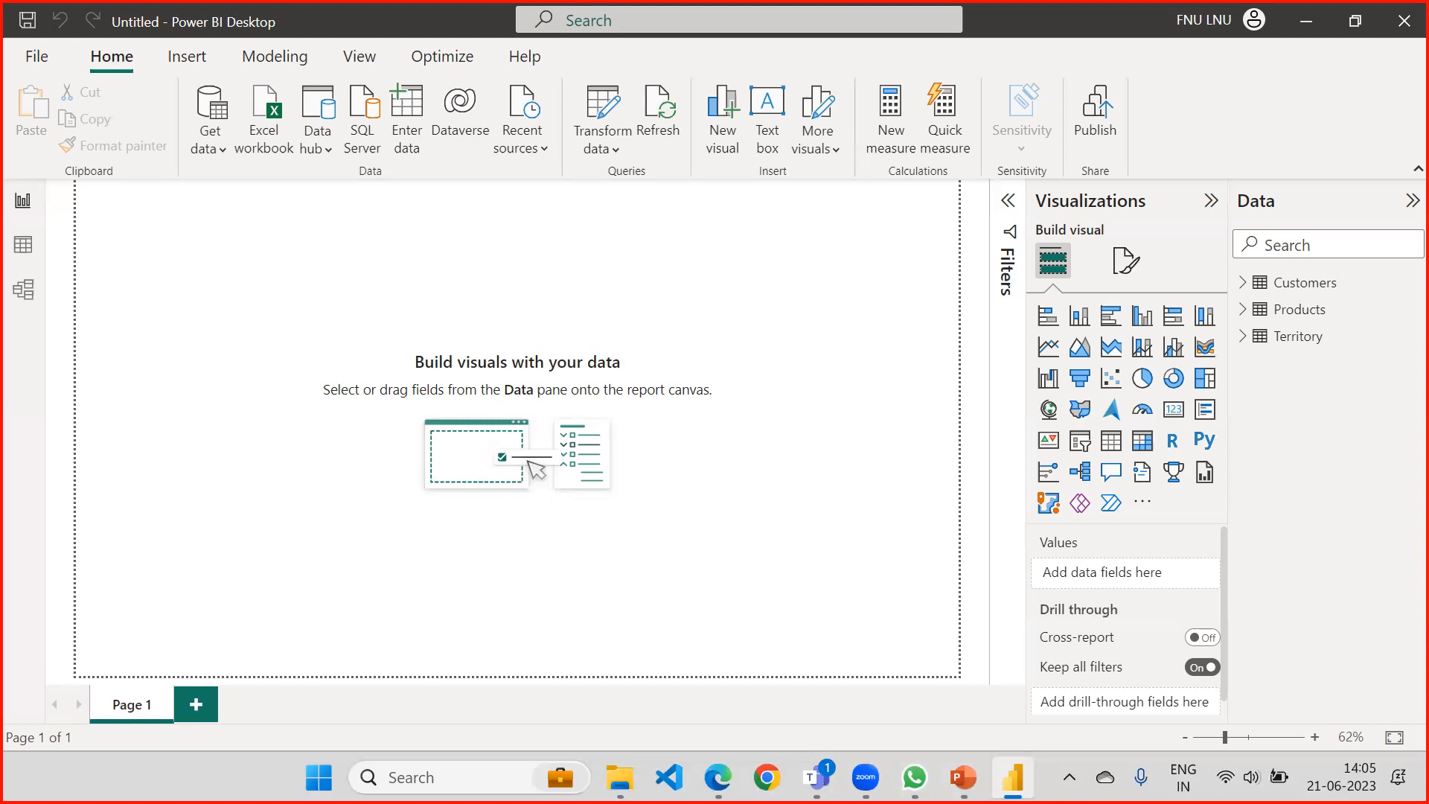
Set up a SQL Server database connection to server WEBCHAMP\SQLEXPRESS with the DirectQuery connectivity mode.
{"action": "left_click", "coordinate": [210, 149]}
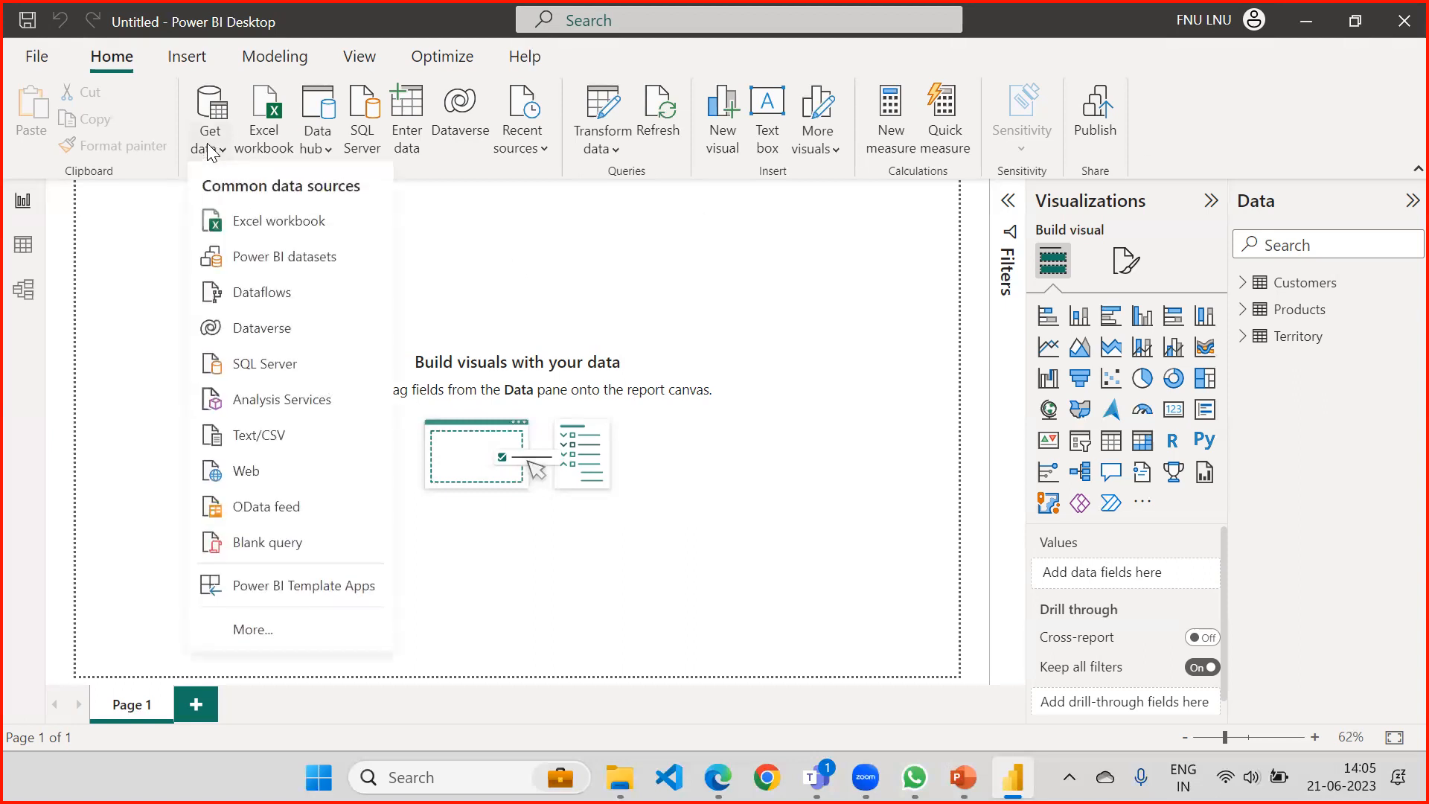
{"action": "left_click", "coordinate": [268, 368]}
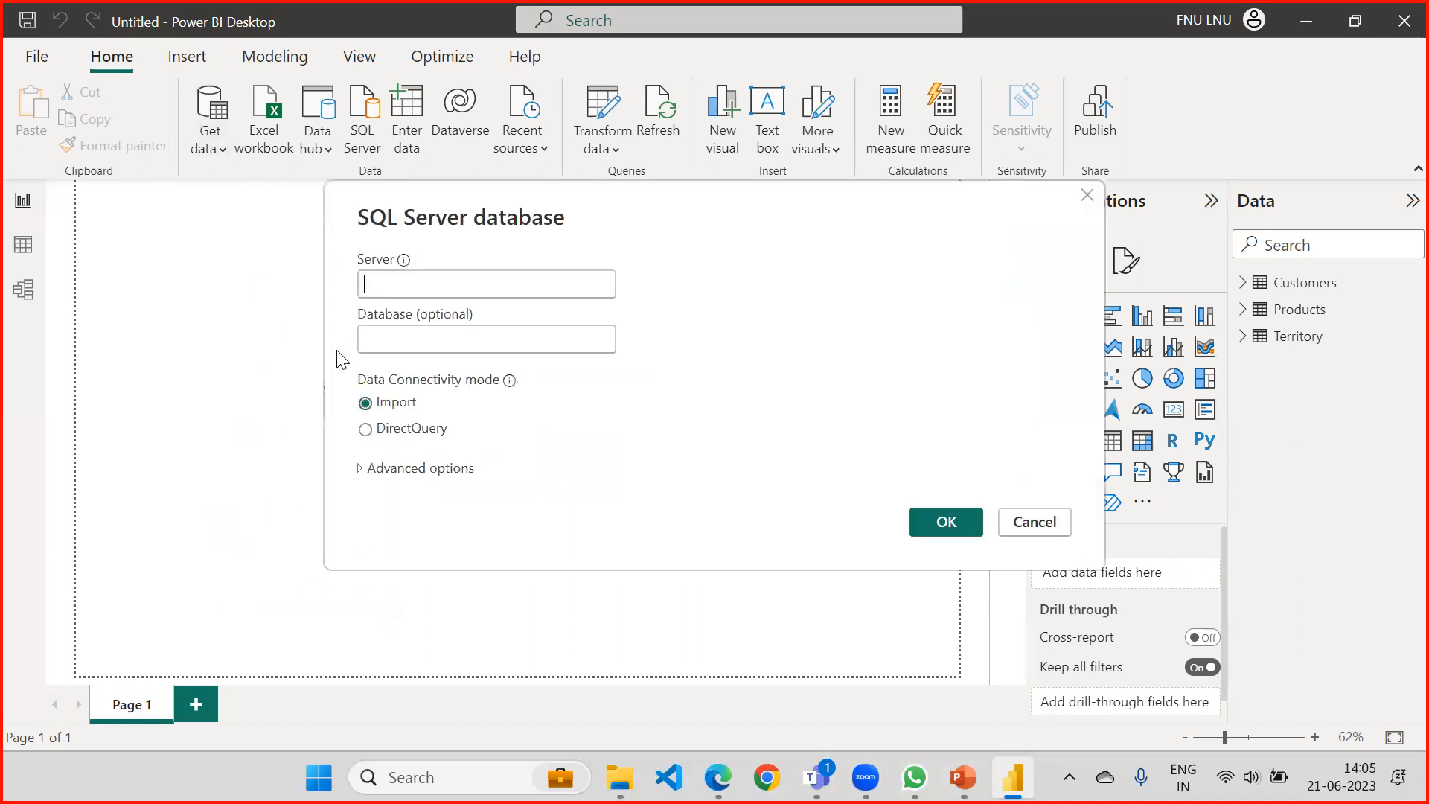
{"action": "type", "text": "WEBCHAMP"}
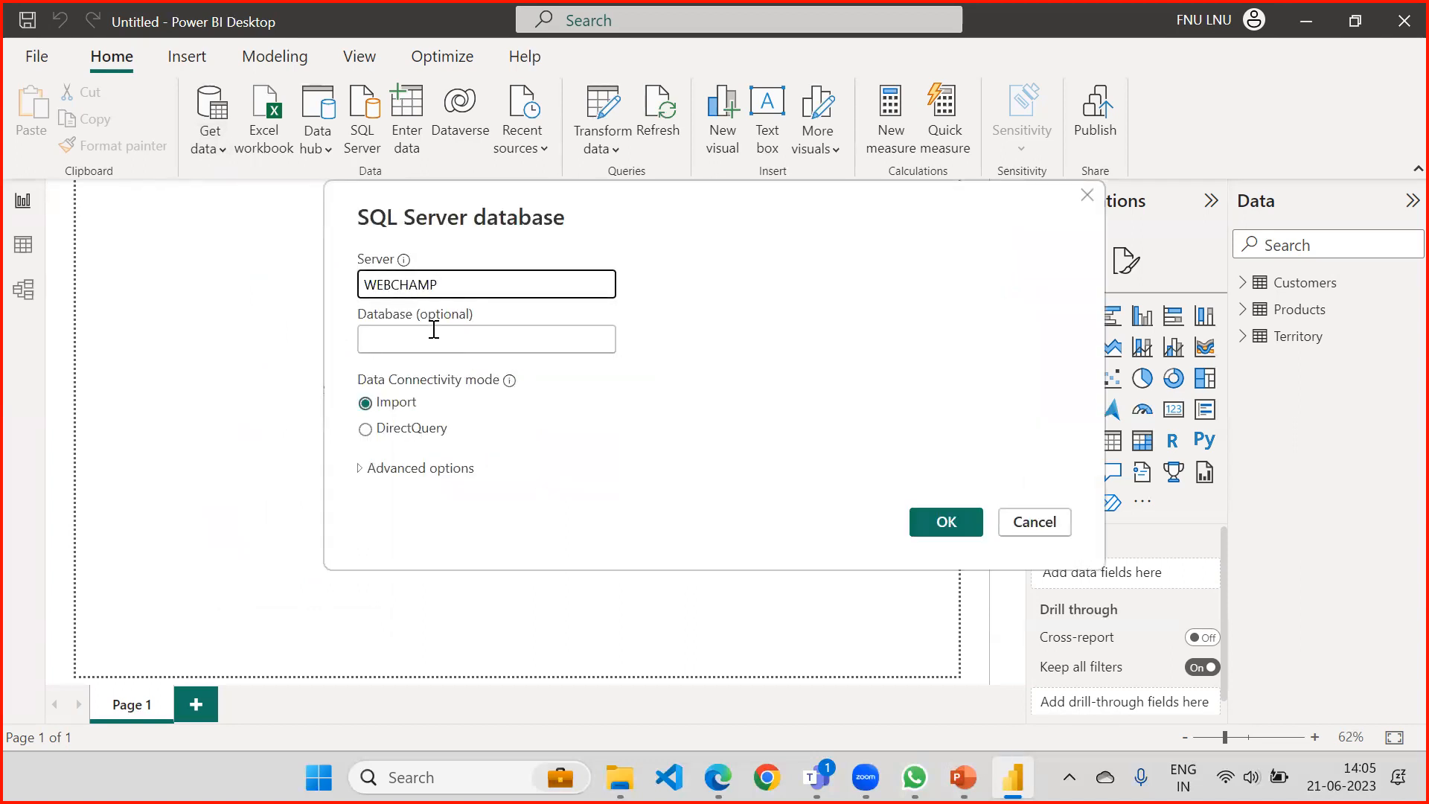
{"action": "type", "text": "\\SQLEXPRESS"}
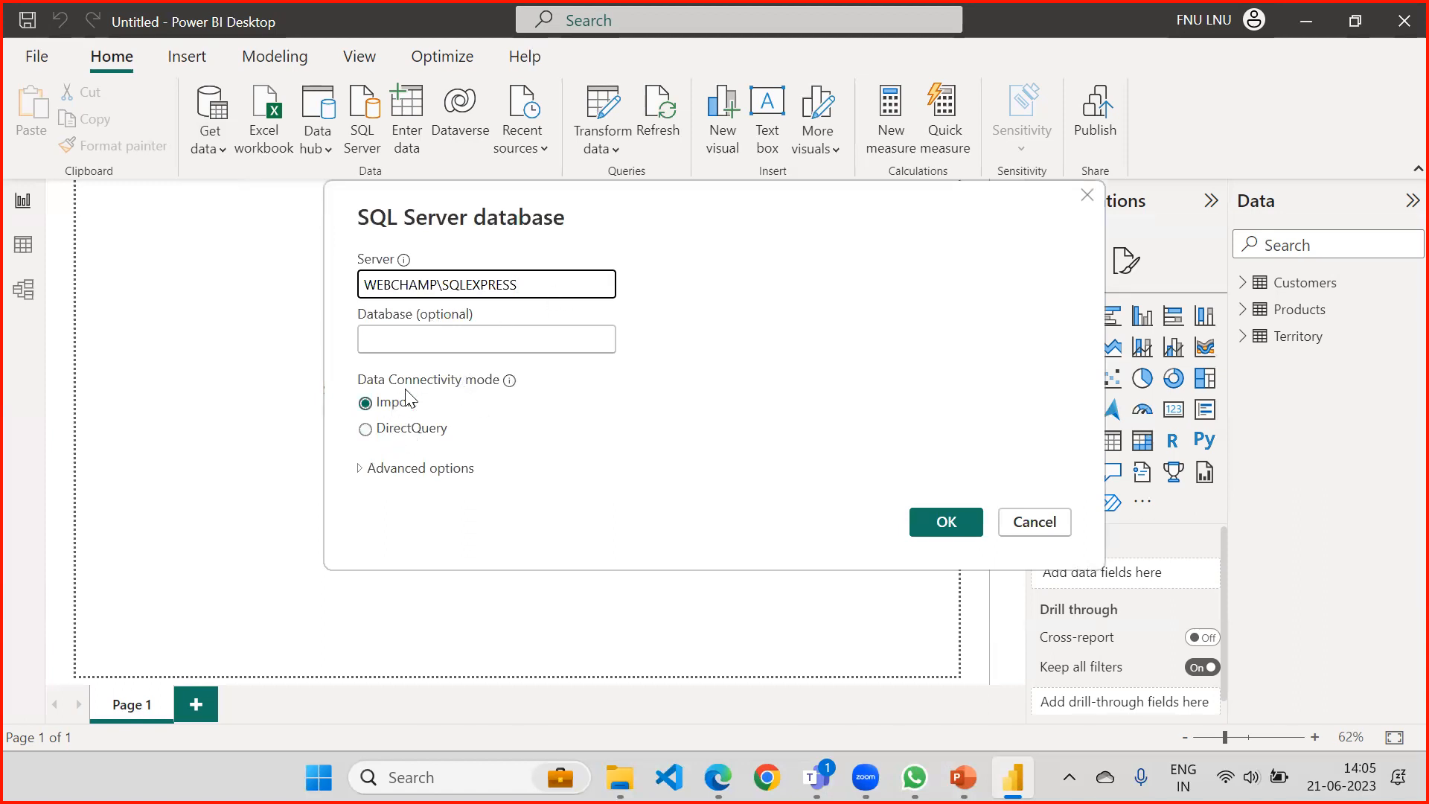
{"action": "left_click", "coordinate": [396, 405]}
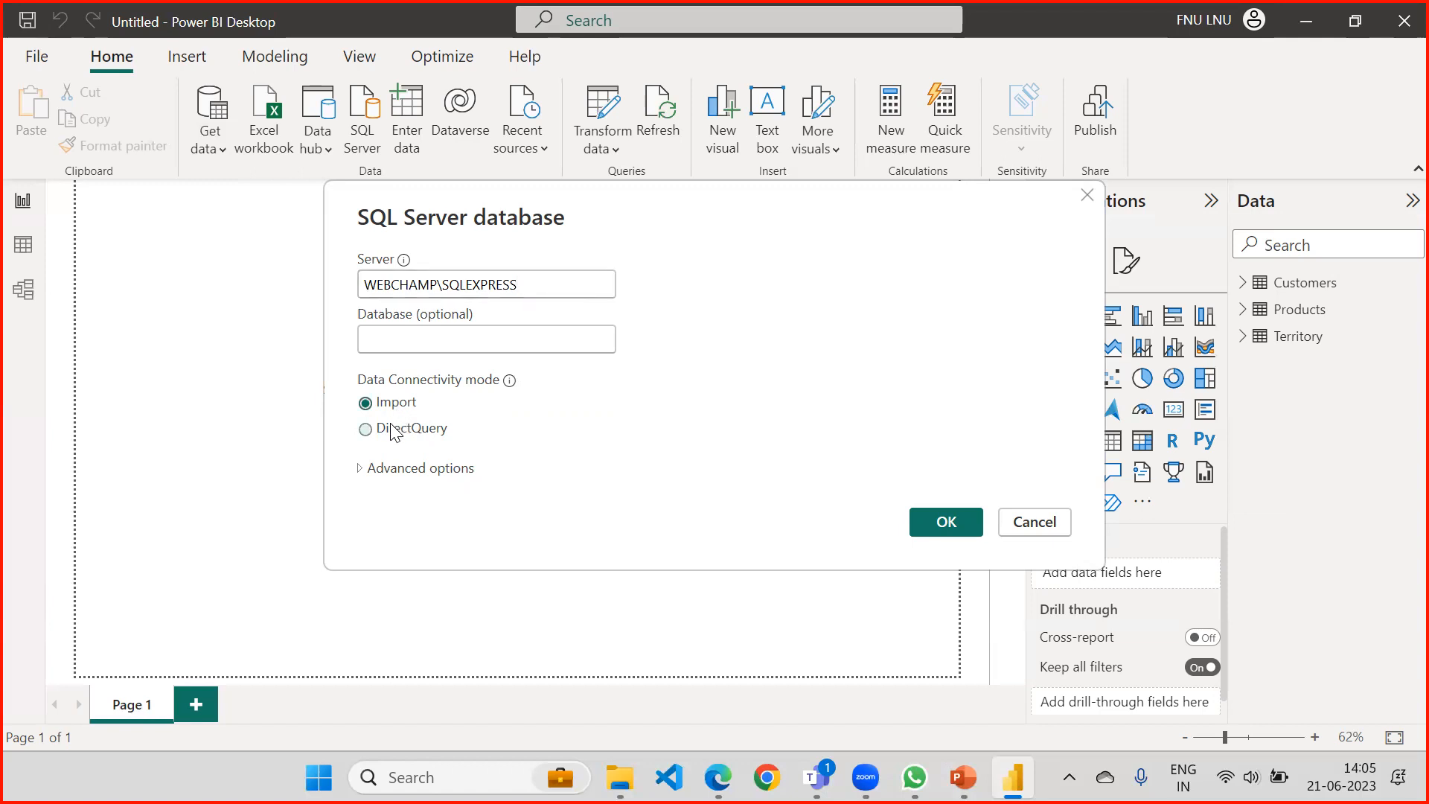
{"action": "left_click", "coordinate": [393, 430]}
Try a "Select * from Sales" SQL statement in the connection's advanced options, clear it and collapse the options.
{"action": "left_click", "coordinate": [362, 469]}
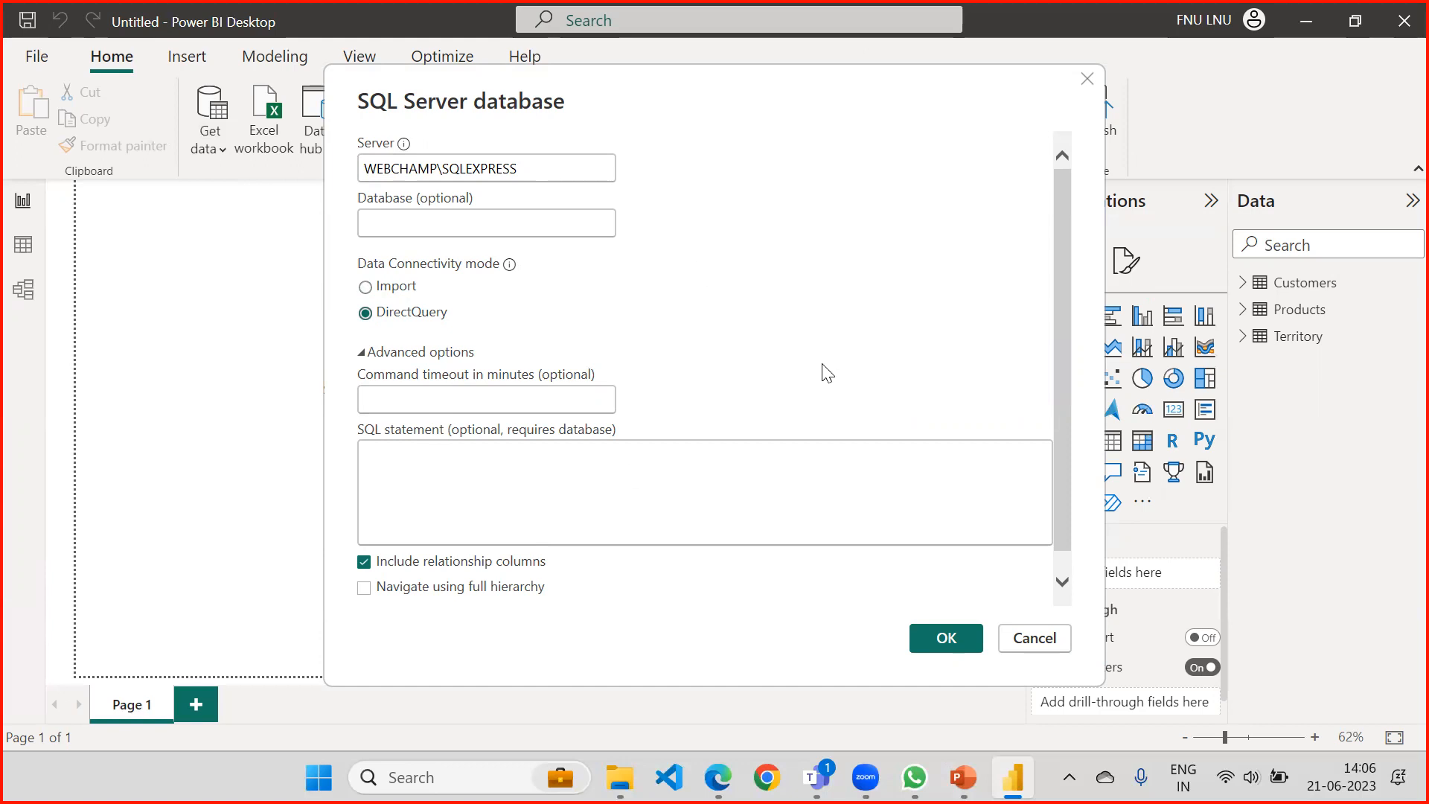
{"action": "left_click_drag", "start_coordinate": [619, 99], "coordinate": [598, 86]}
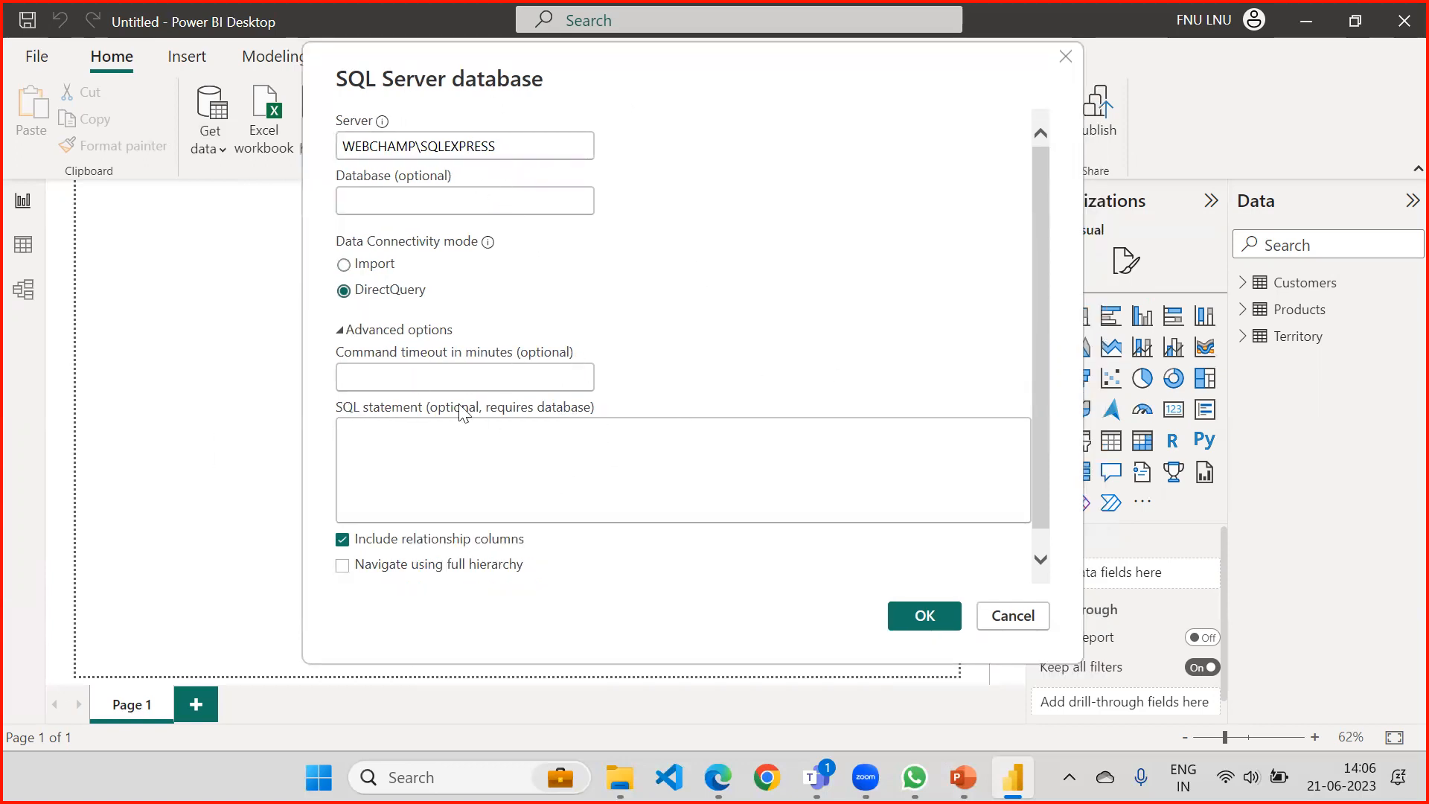
{"action": "left_click", "coordinate": [417, 446]}
{"action": "type", "text": "Selec"}
{"action": "type", "text": "*"}
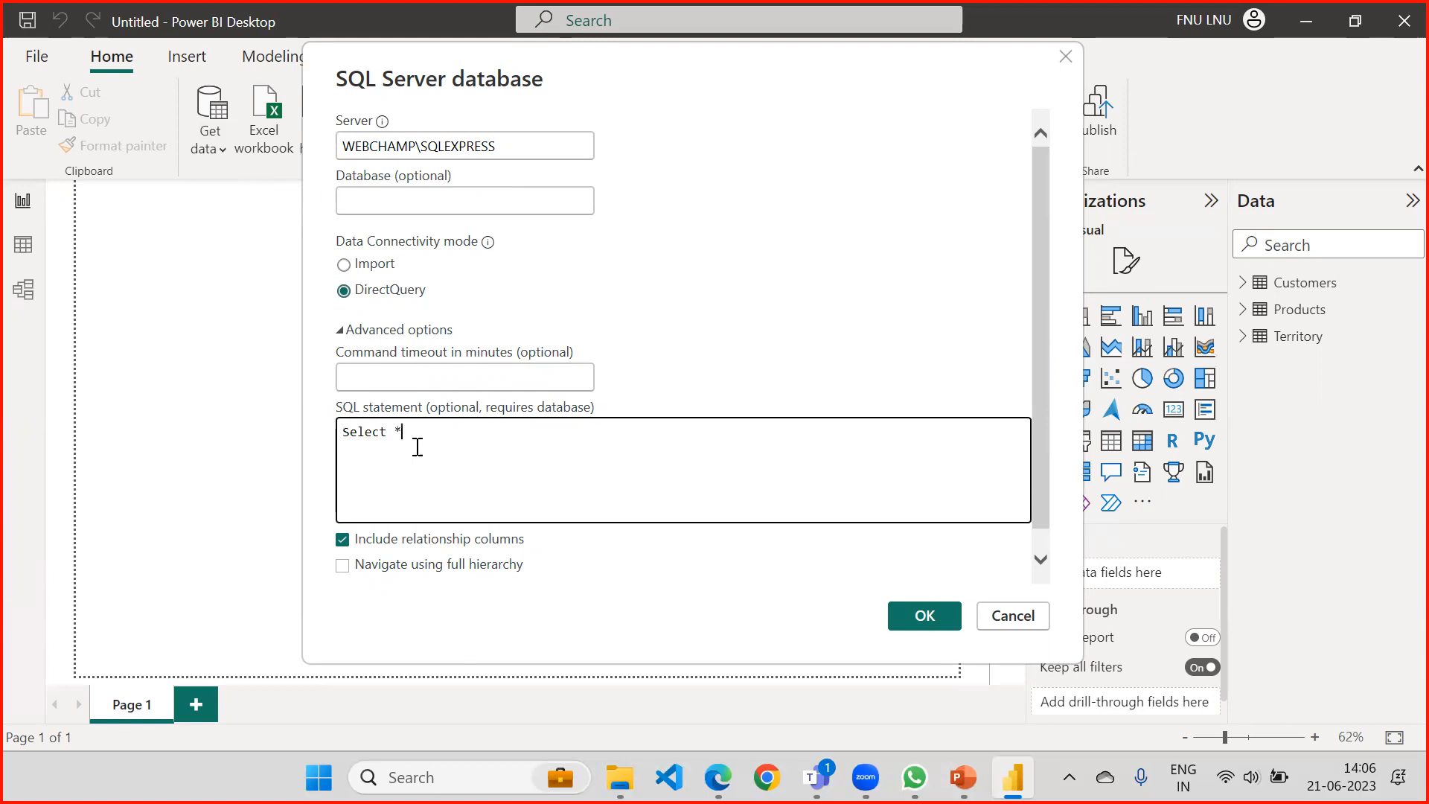
{"action": "type", "text": " from Sales"}
{"action": "key", "text": "ctrl+BackSpace"}
{"action": "key", "text": "ctrl+BackSpace"}
{"action": "key", "text": "ctrl+BackSpace"}
{"action": "key", "text": "ctrl+BackSpace"}
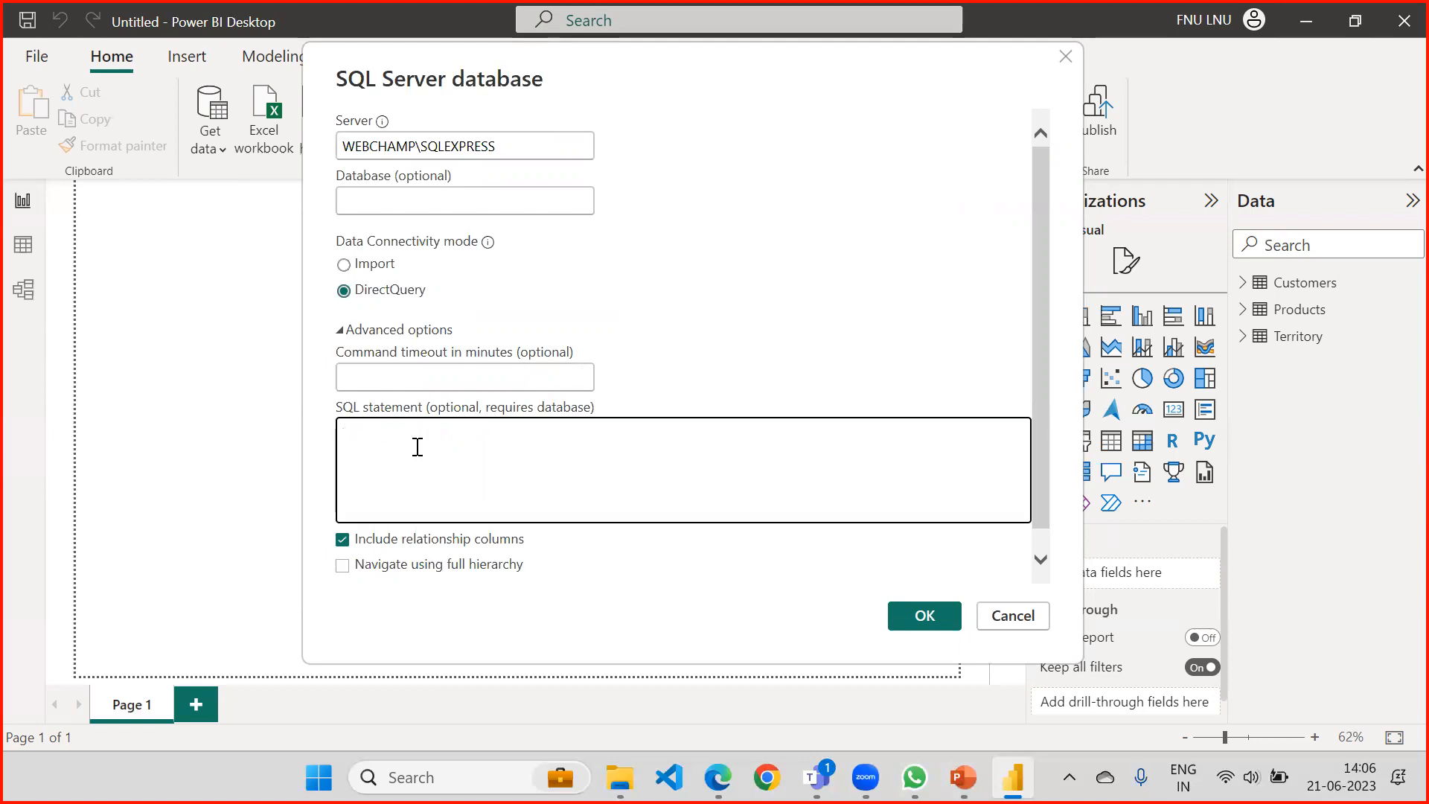
{"action": "left_click", "coordinate": [341, 330]}
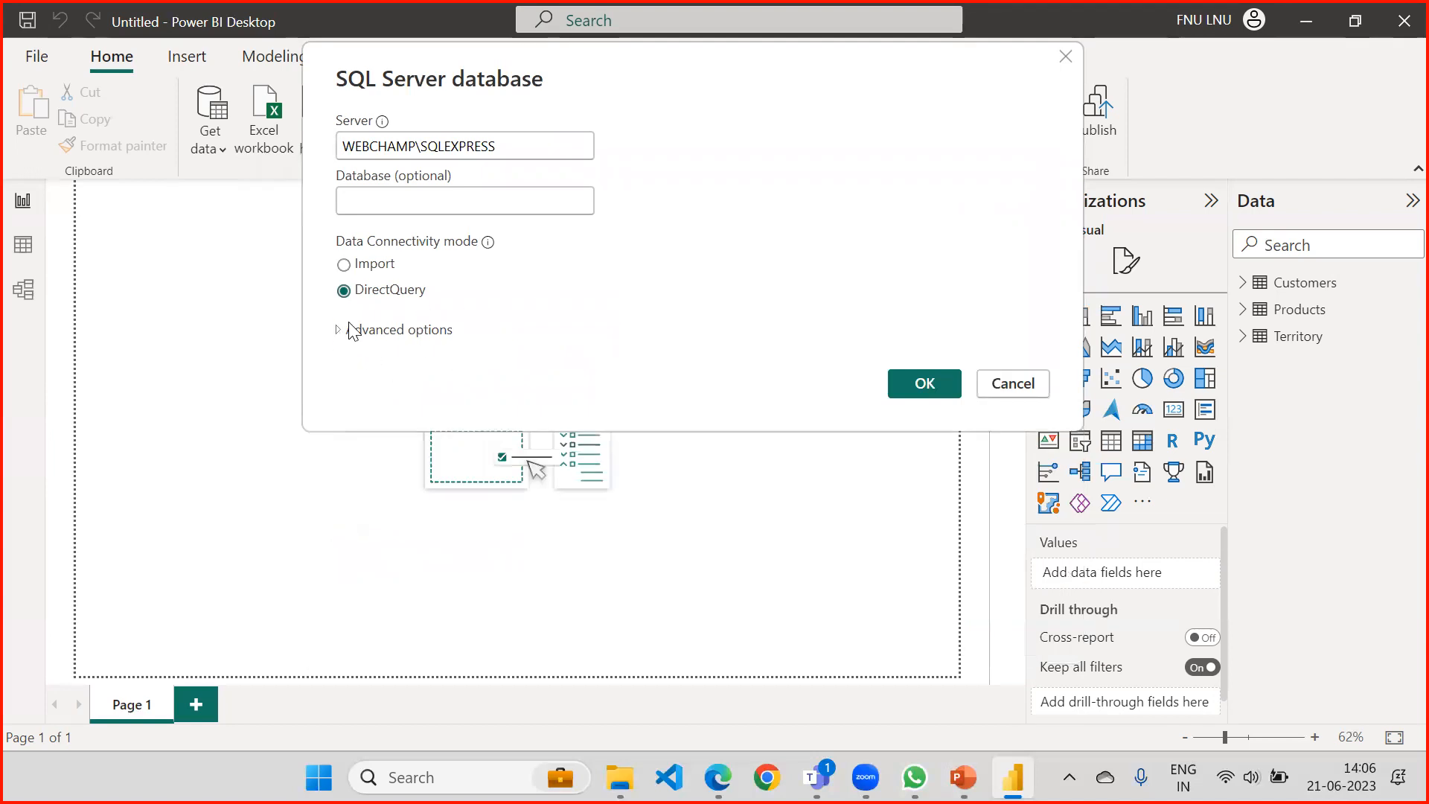
Connect to the server, load the SalesData table from the WebChamp database and accept adding a second data source.
{"action": "left_click", "coordinate": [920, 381]}
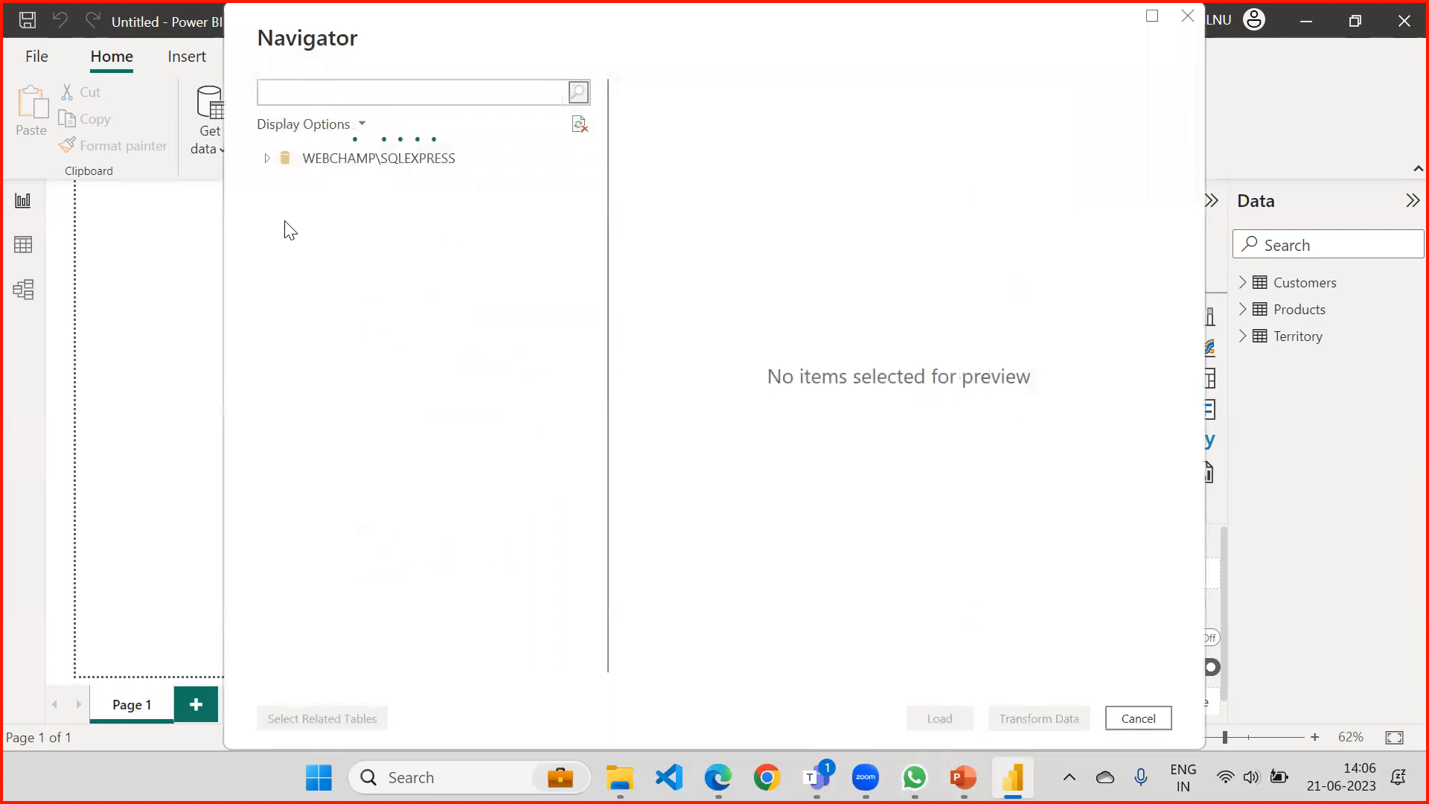
{"action": "left_click", "coordinate": [275, 219]}
{"action": "left_click", "coordinate": [276, 215]}
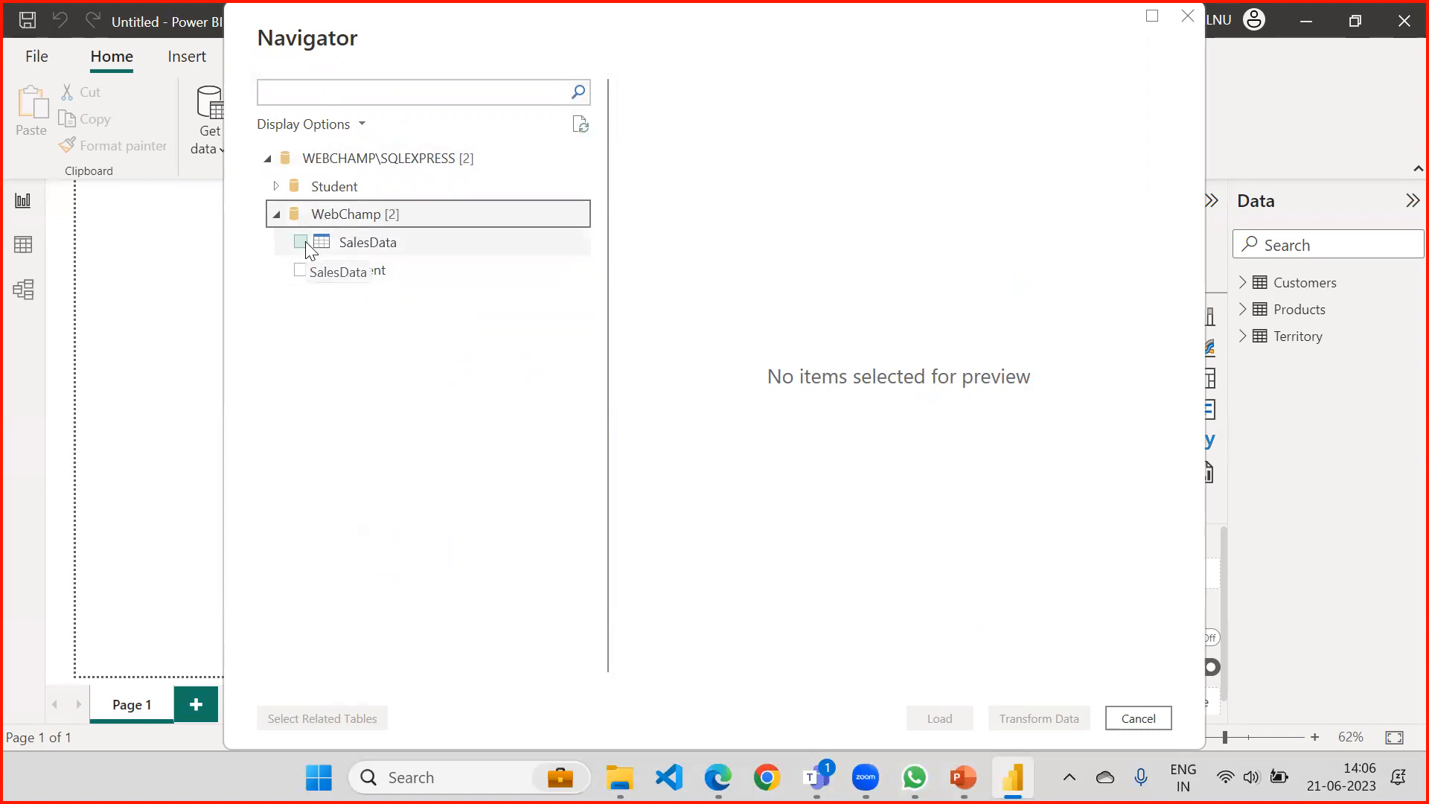
{"action": "left_click", "coordinate": [301, 241]}
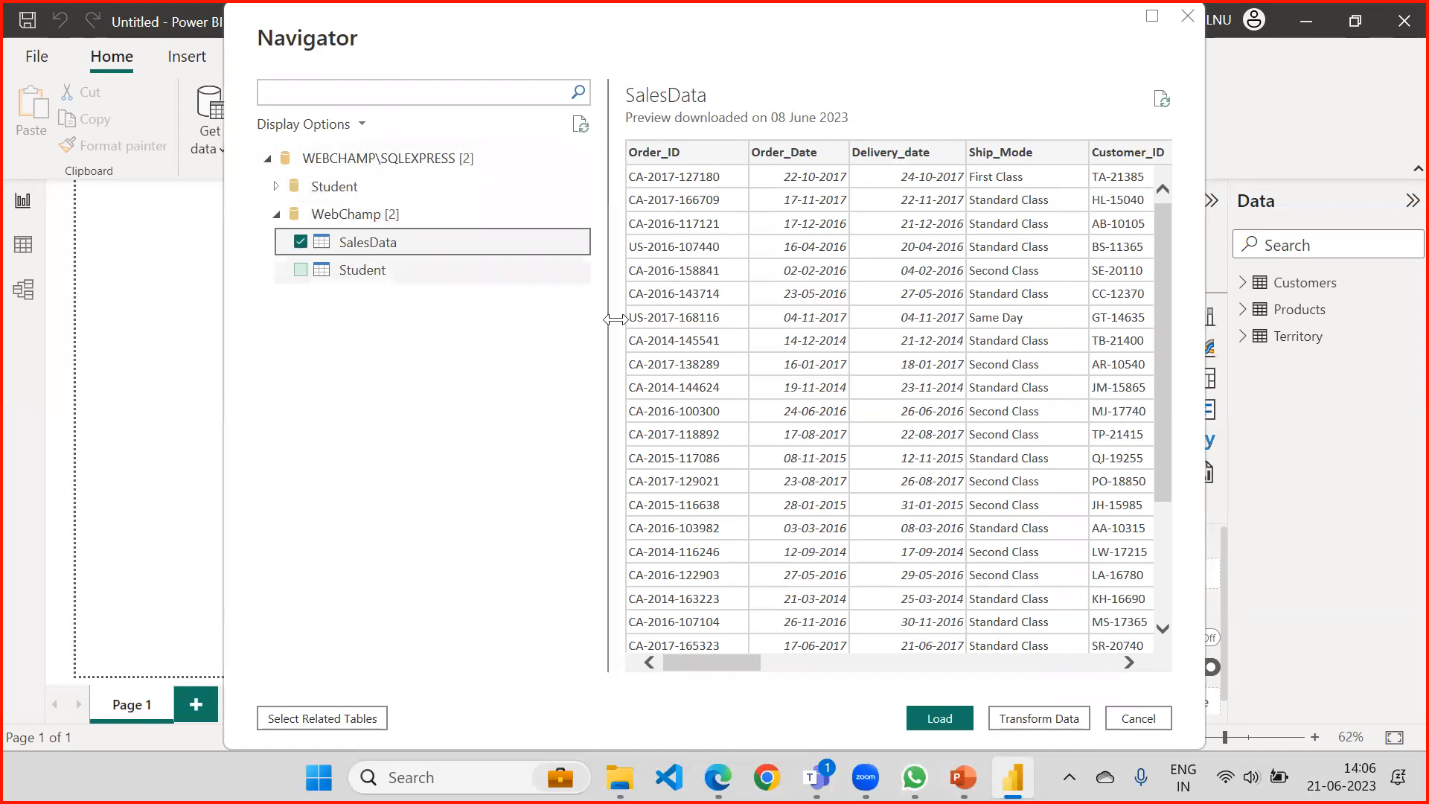
{"action": "left_click", "coordinate": [956, 726]}
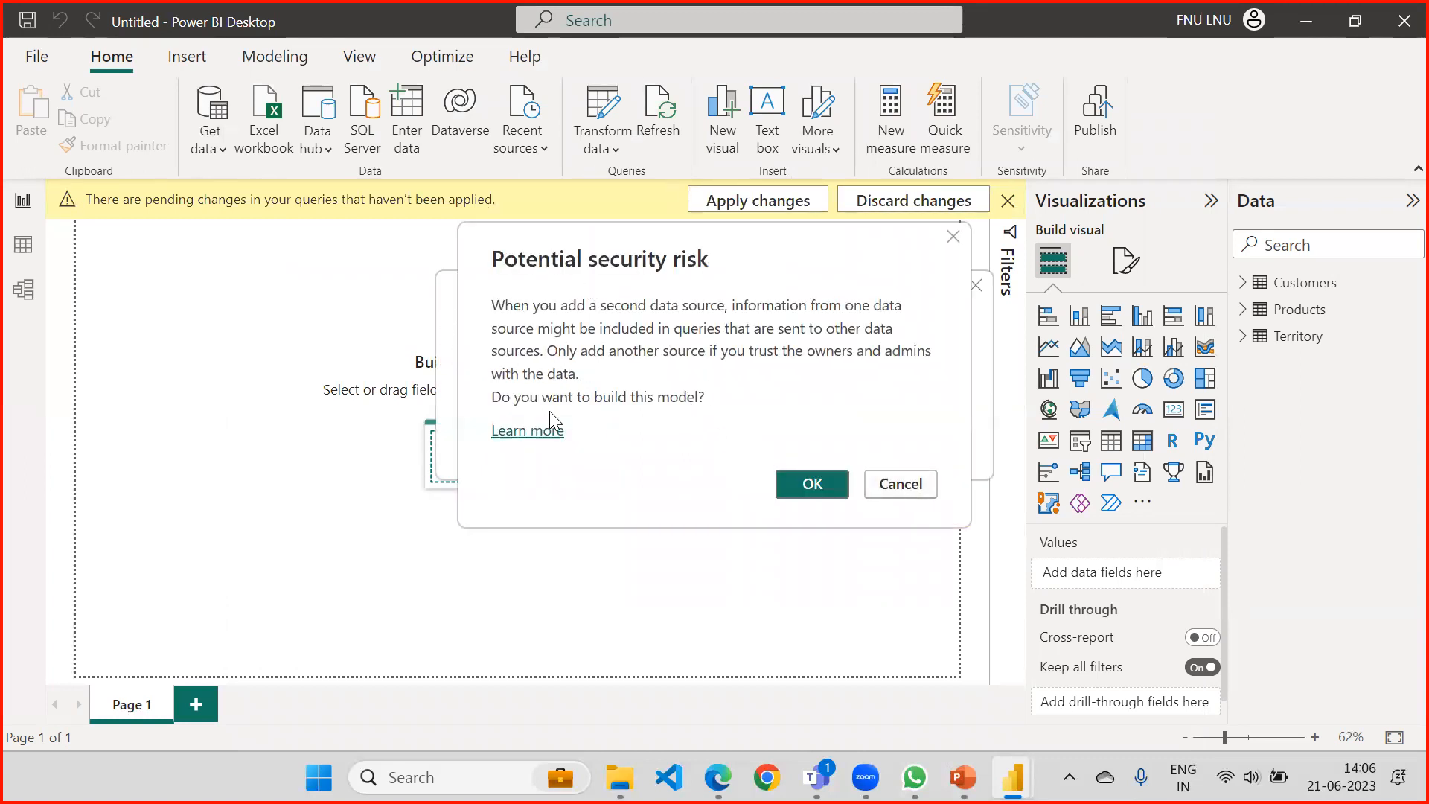
{"action": "left_click", "coordinate": [810, 485]}
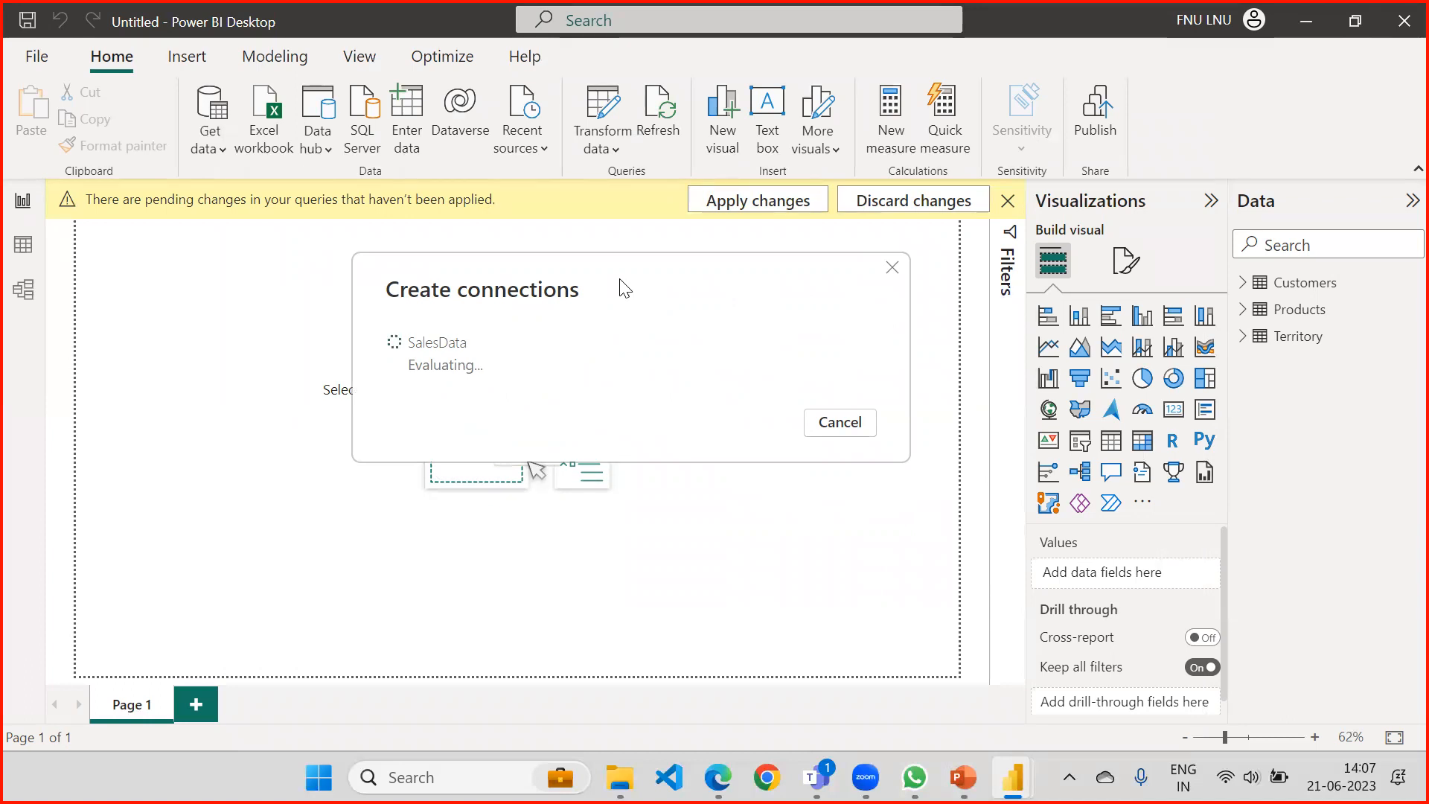
{"action": "left_click_drag", "start_coordinate": [622, 289], "coordinate": [556, 315]}
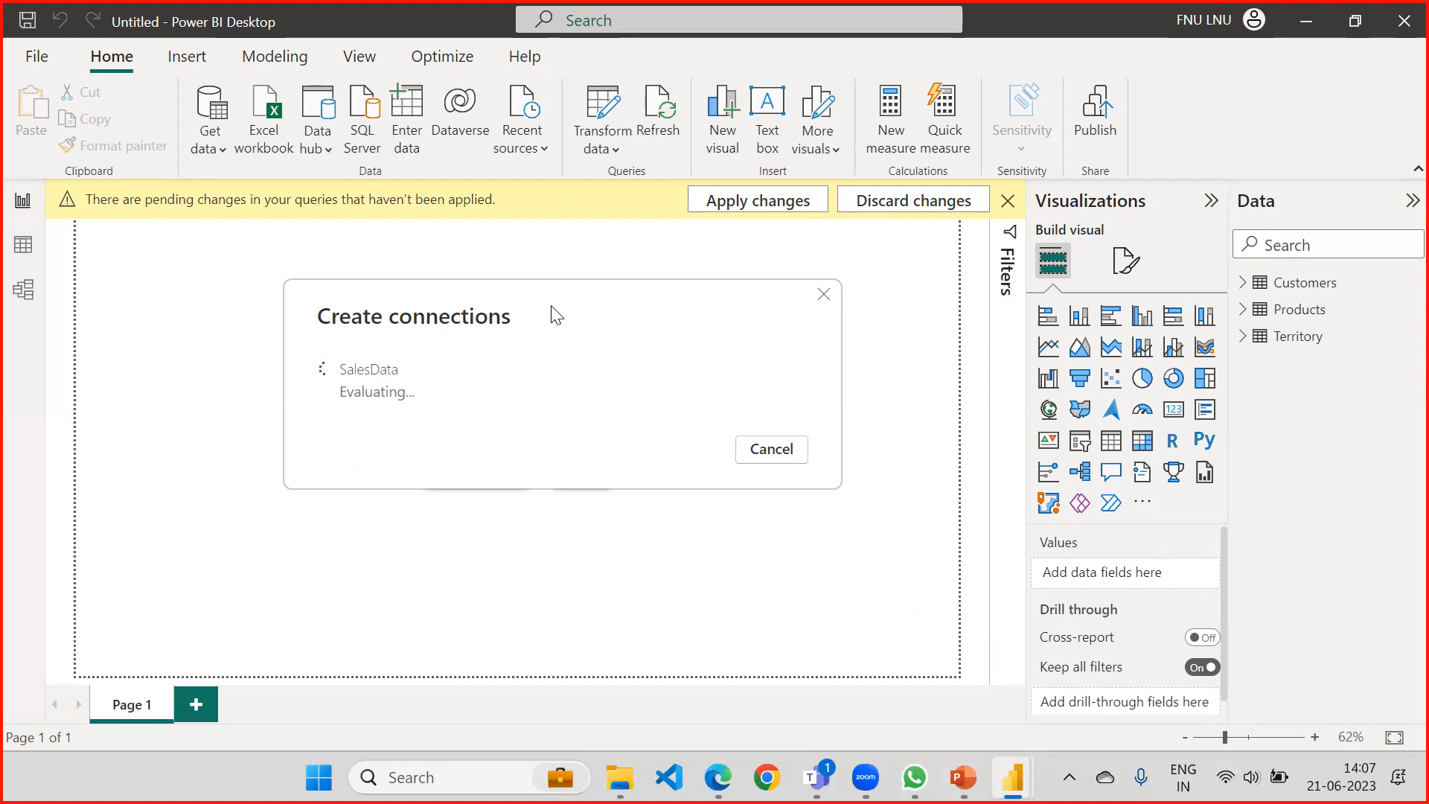
{"action": "left_click_drag", "start_coordinate": [553, 292], "coordinate": [554, 299]}
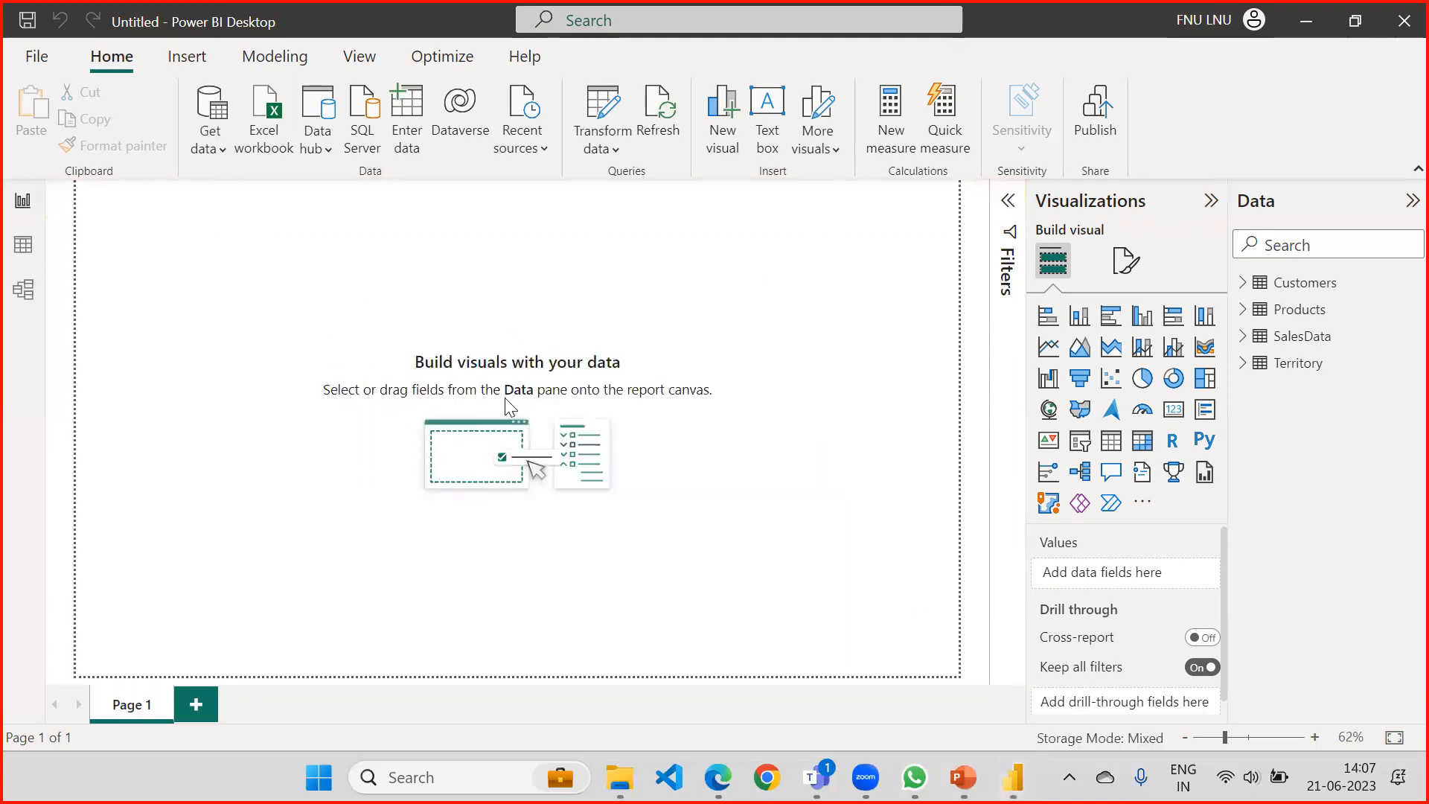
Compare the Territory and SalesData tables in the data view and check the SalesData field list.
{"action": "left_click", "coordinate": [1301, 337]}
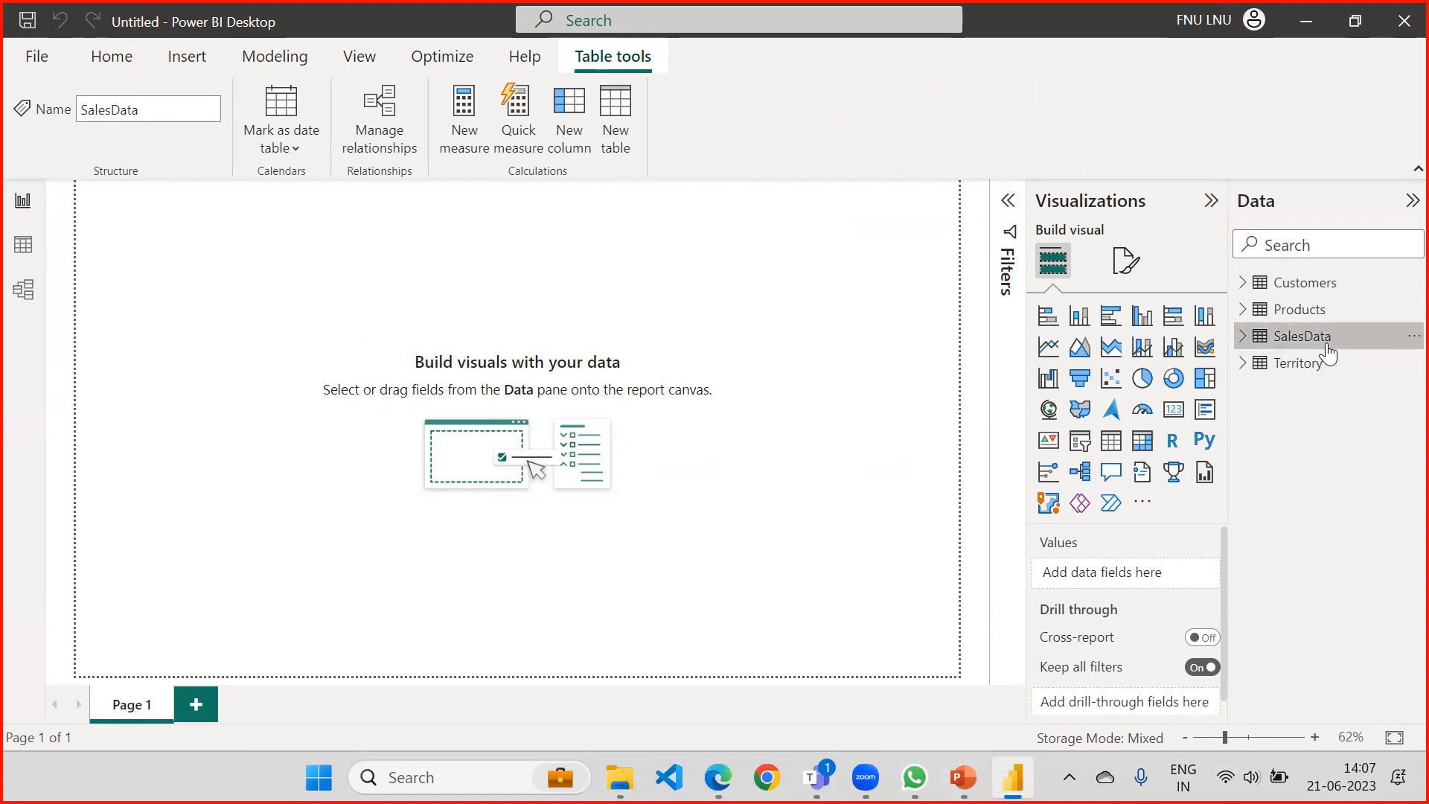
{"action": "mouse_move", "coordinate": [1324, 348]}
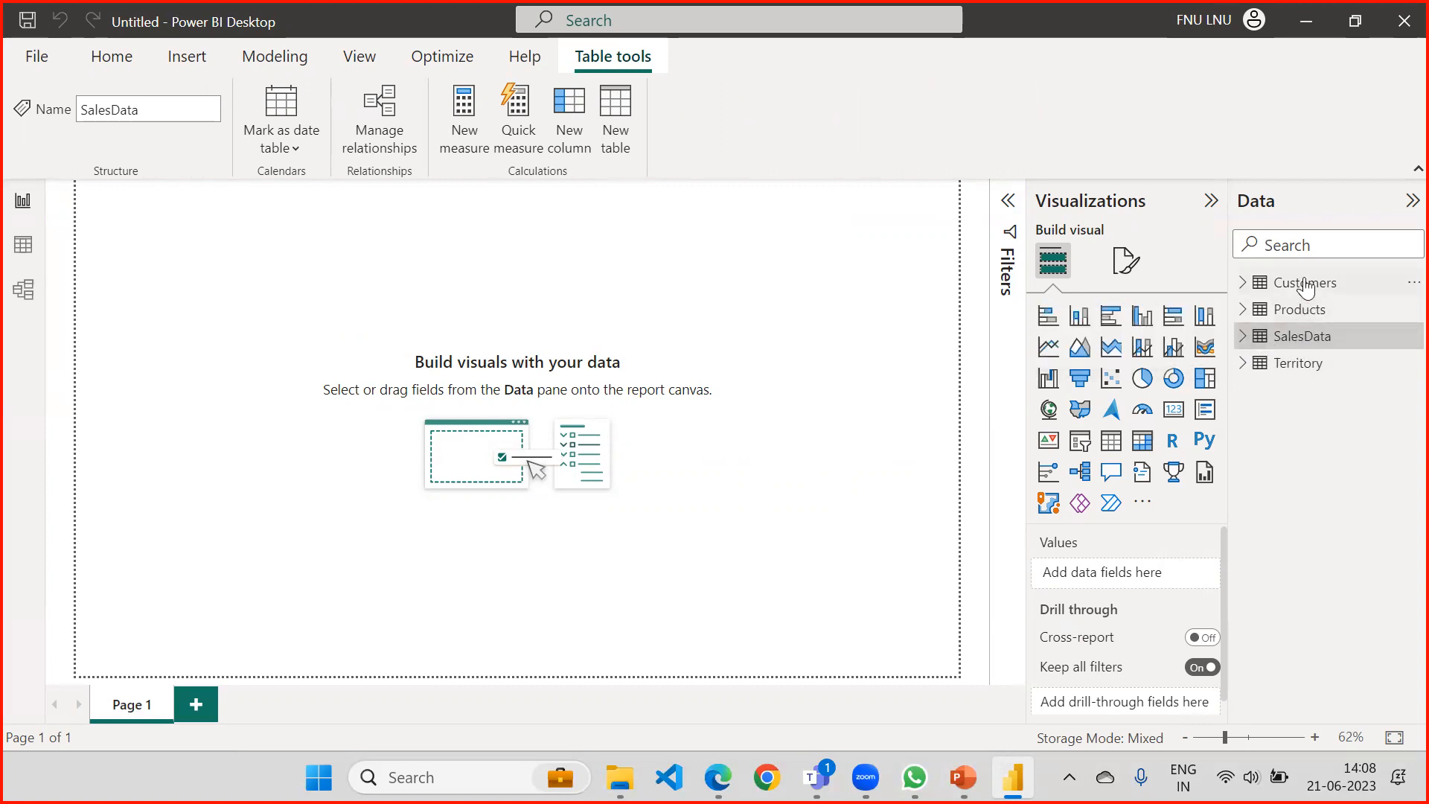
{"action": "mouse_move", "coordinate": [1306, 288]}
{"action": "left_click", "coordinate": [24, 246]}
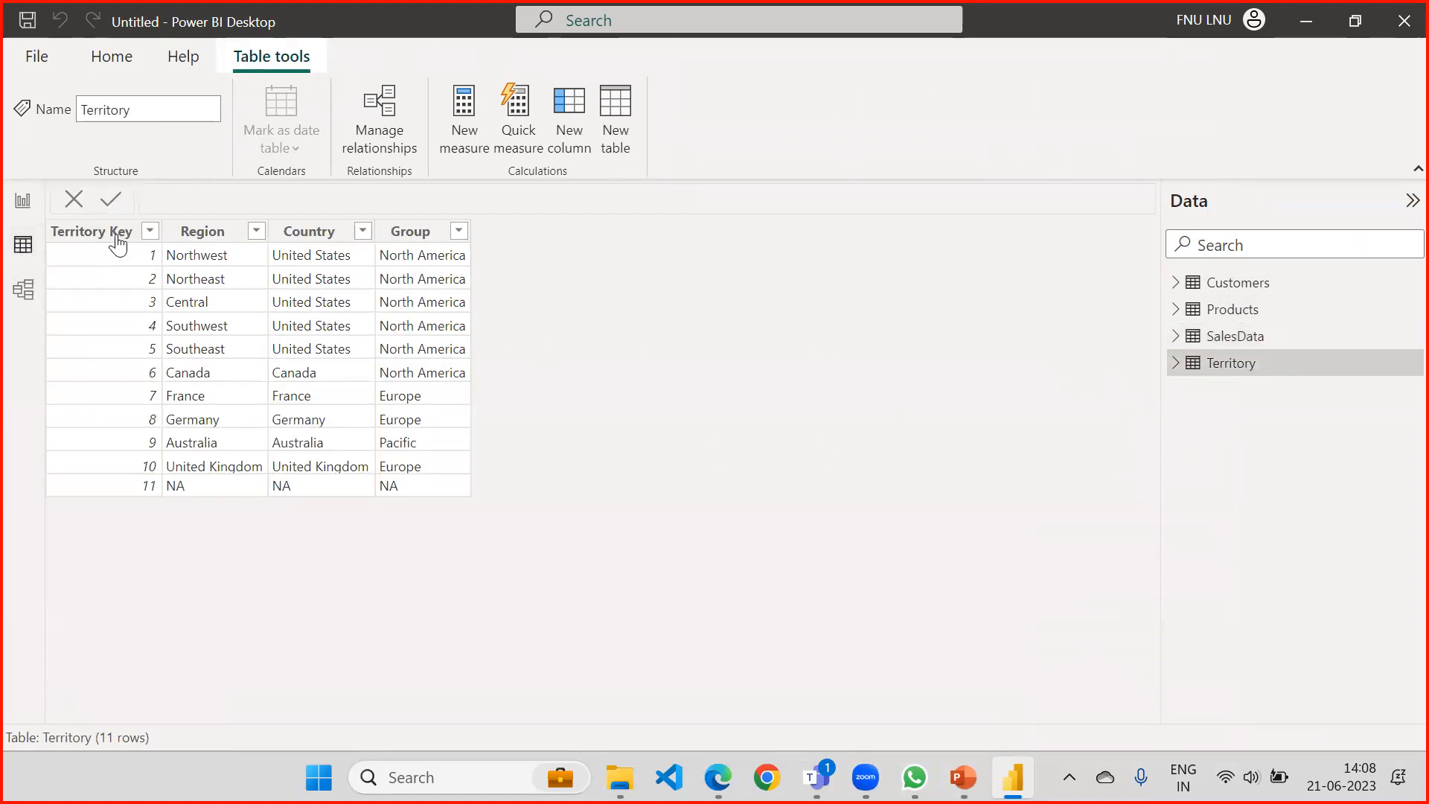
{"action": "left_click", "coordinate": [1226, 335]}
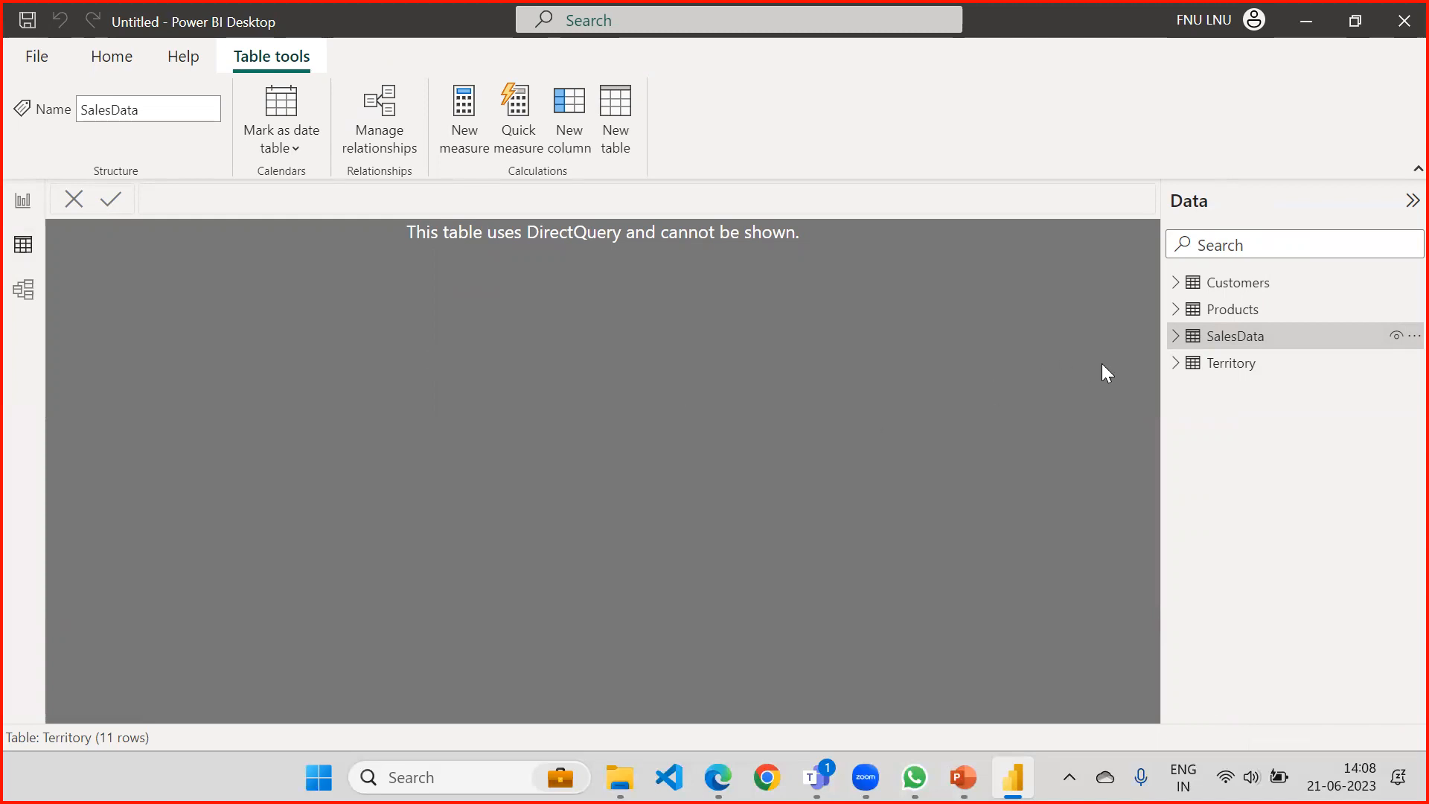
{"action": "left_click", "coordinate": [1176, 335]}
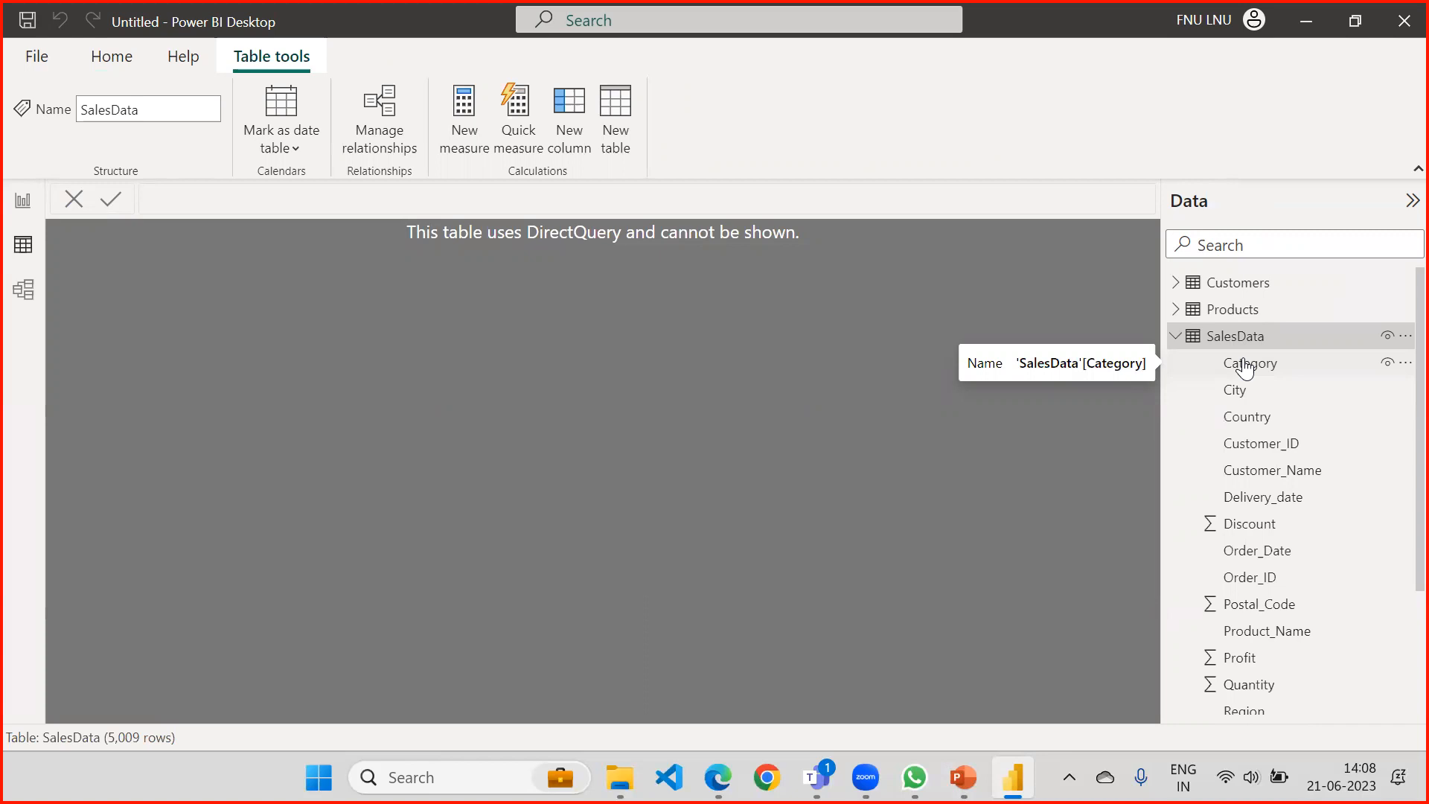
{"action": "left_click", "coordinate": [1175, 337]}
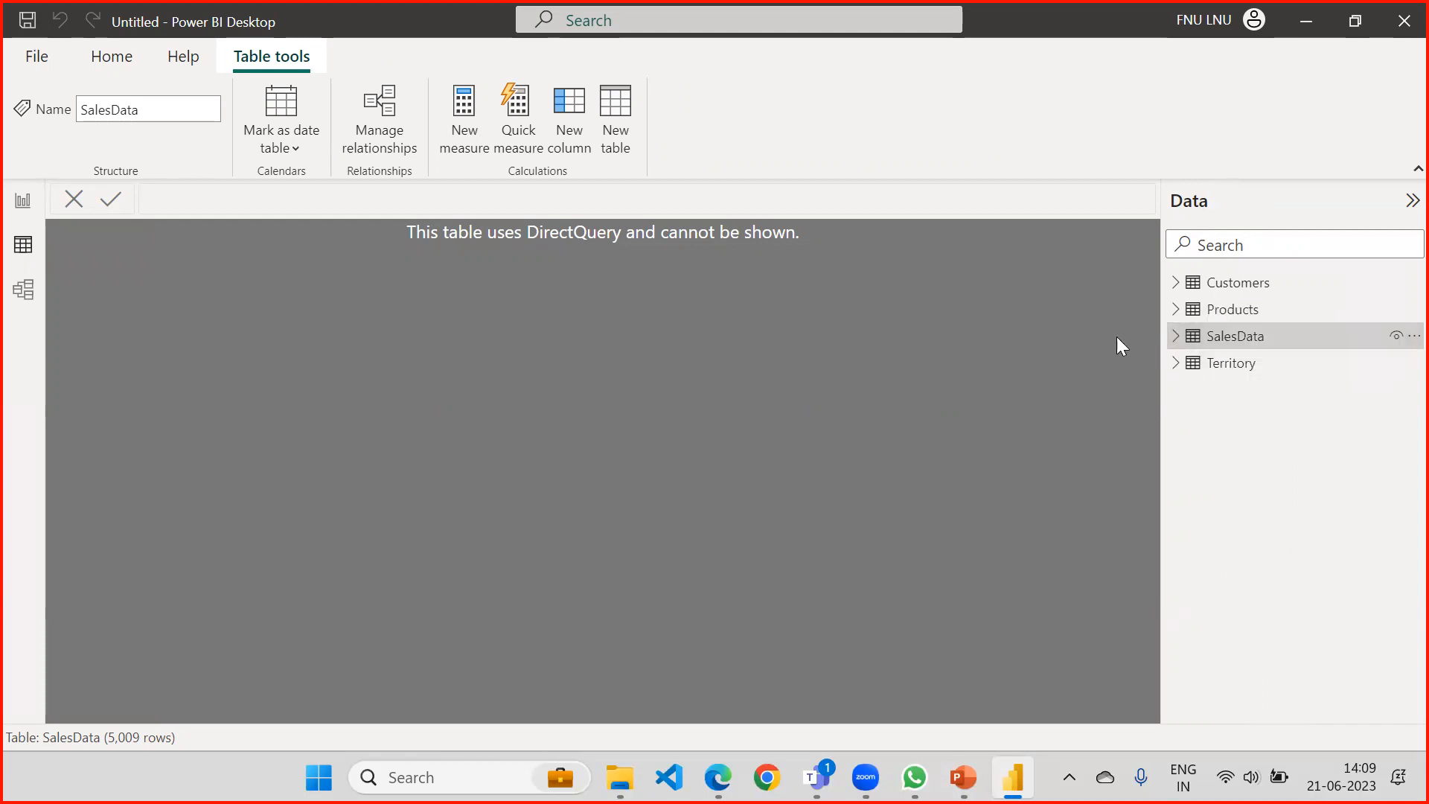
Return to the report view, open the SalesData query in Power Query Editor and dismiss the preview age notice.
{"action": "left_click", "coordinate": [18, 203]}
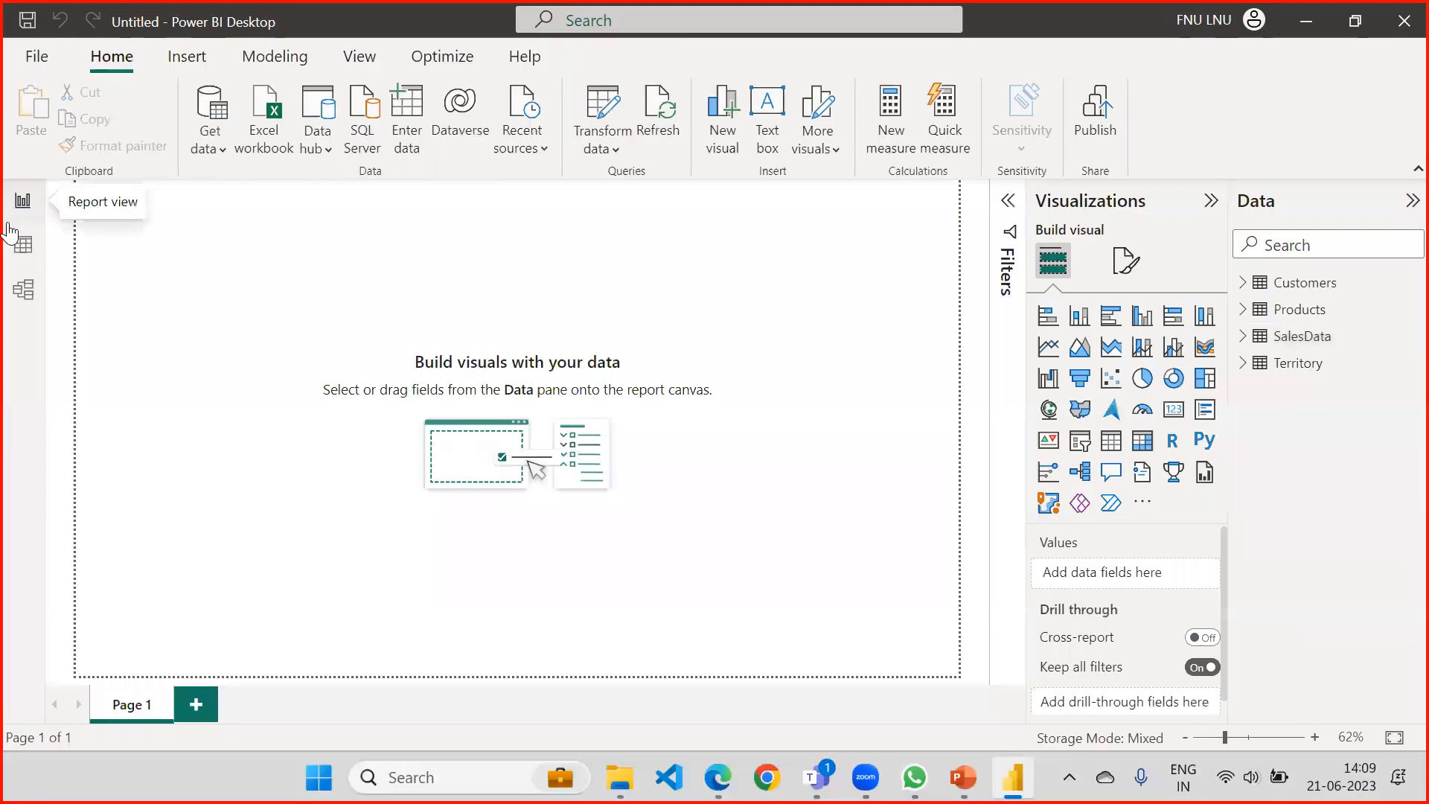
{"action": "left_click", "coordinate": [1323, 338]}
{"action": "mouse_move", "coordinate": [1322, 339]}
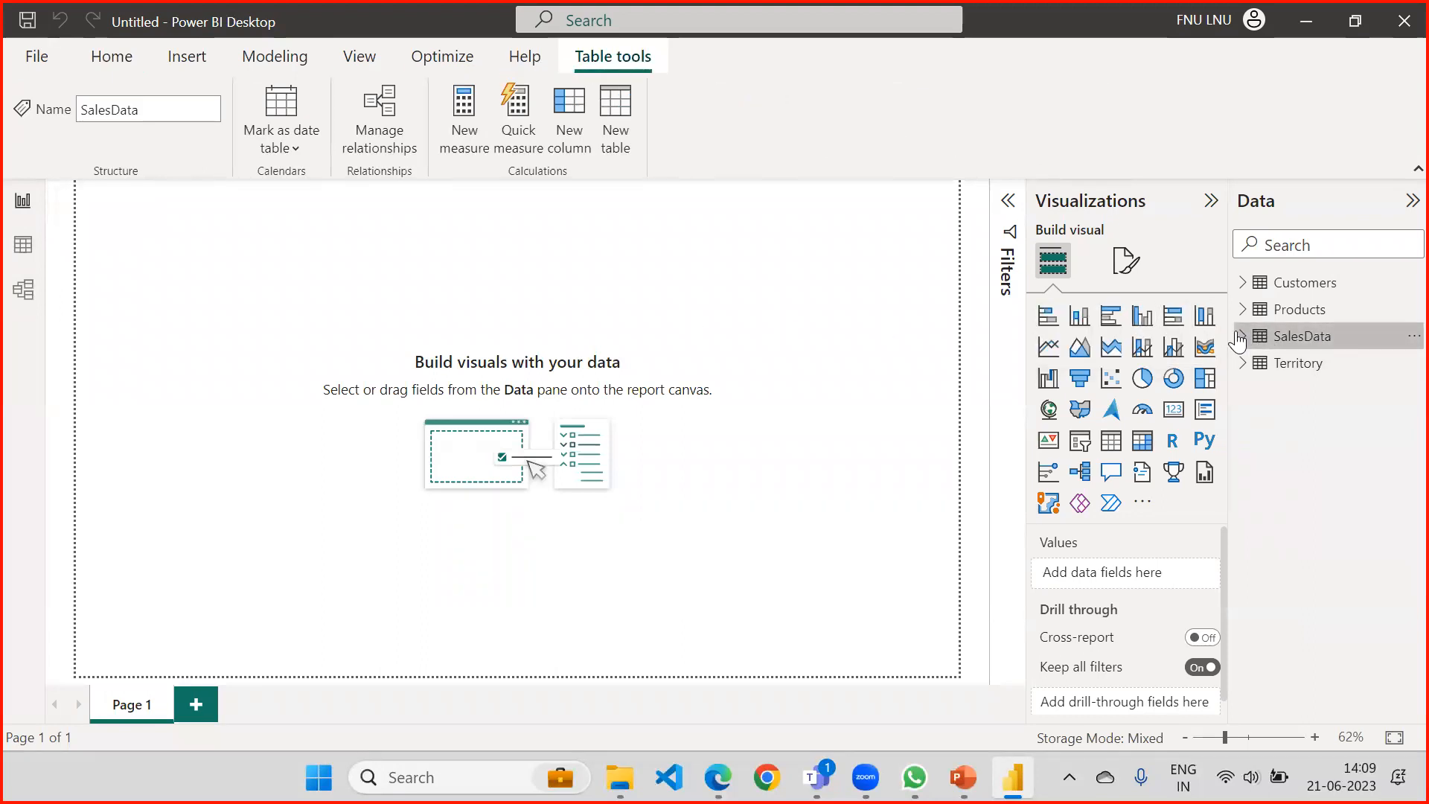
{"action": "left_click", "coordinate": [1413, 335]}
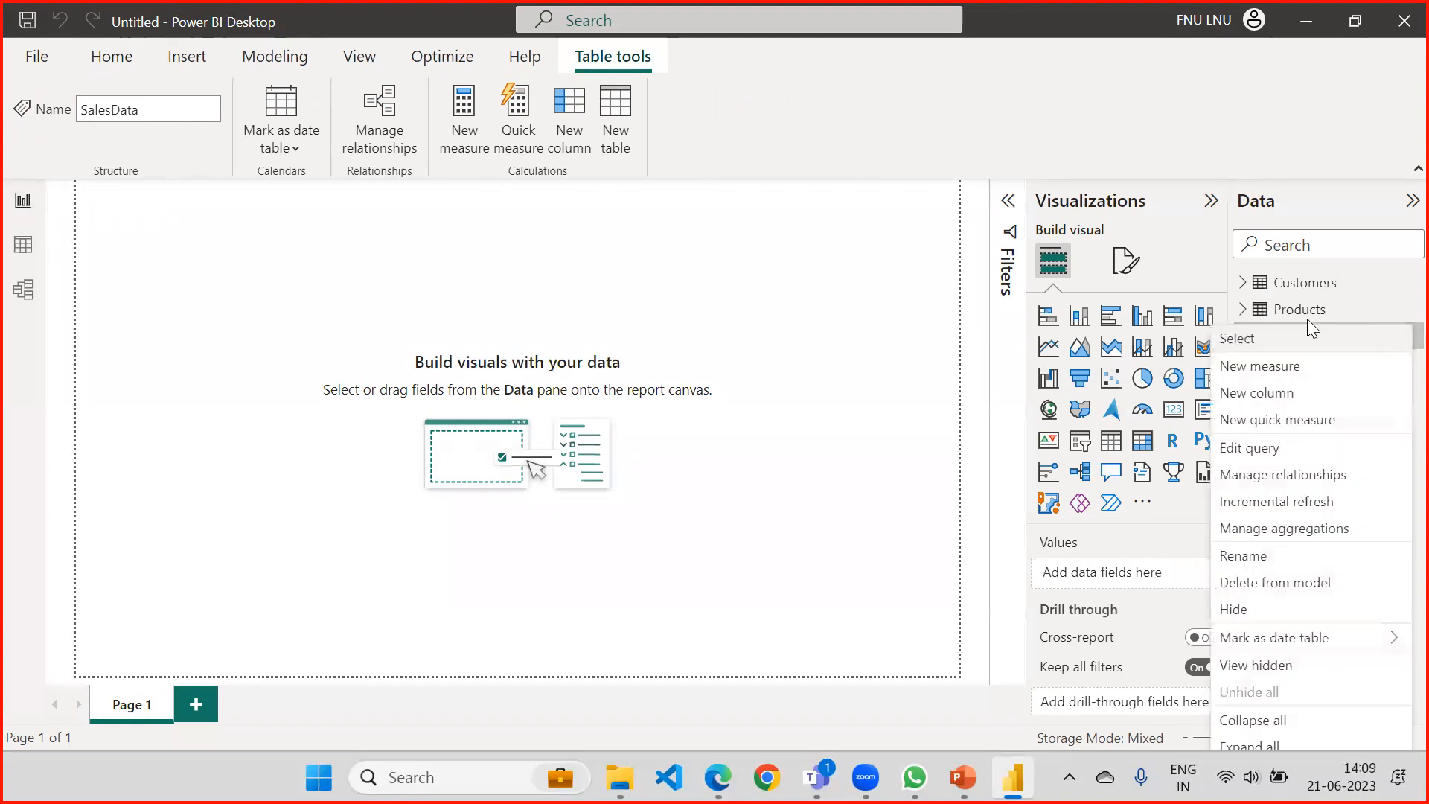
{"action": "left_click", "coordinate": [1238, 445]}
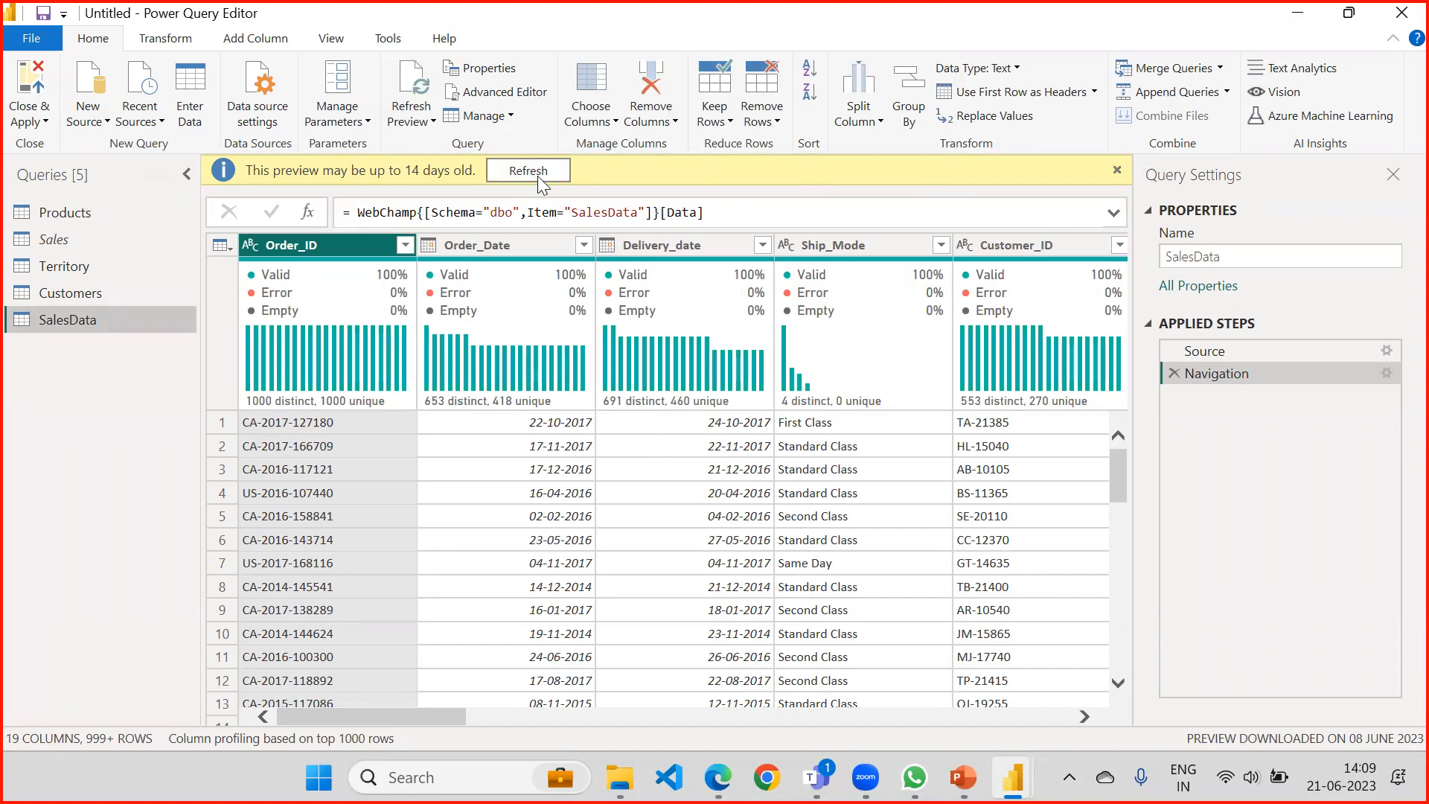
{"action": "left_click", "coordinate": [1116, 170]}
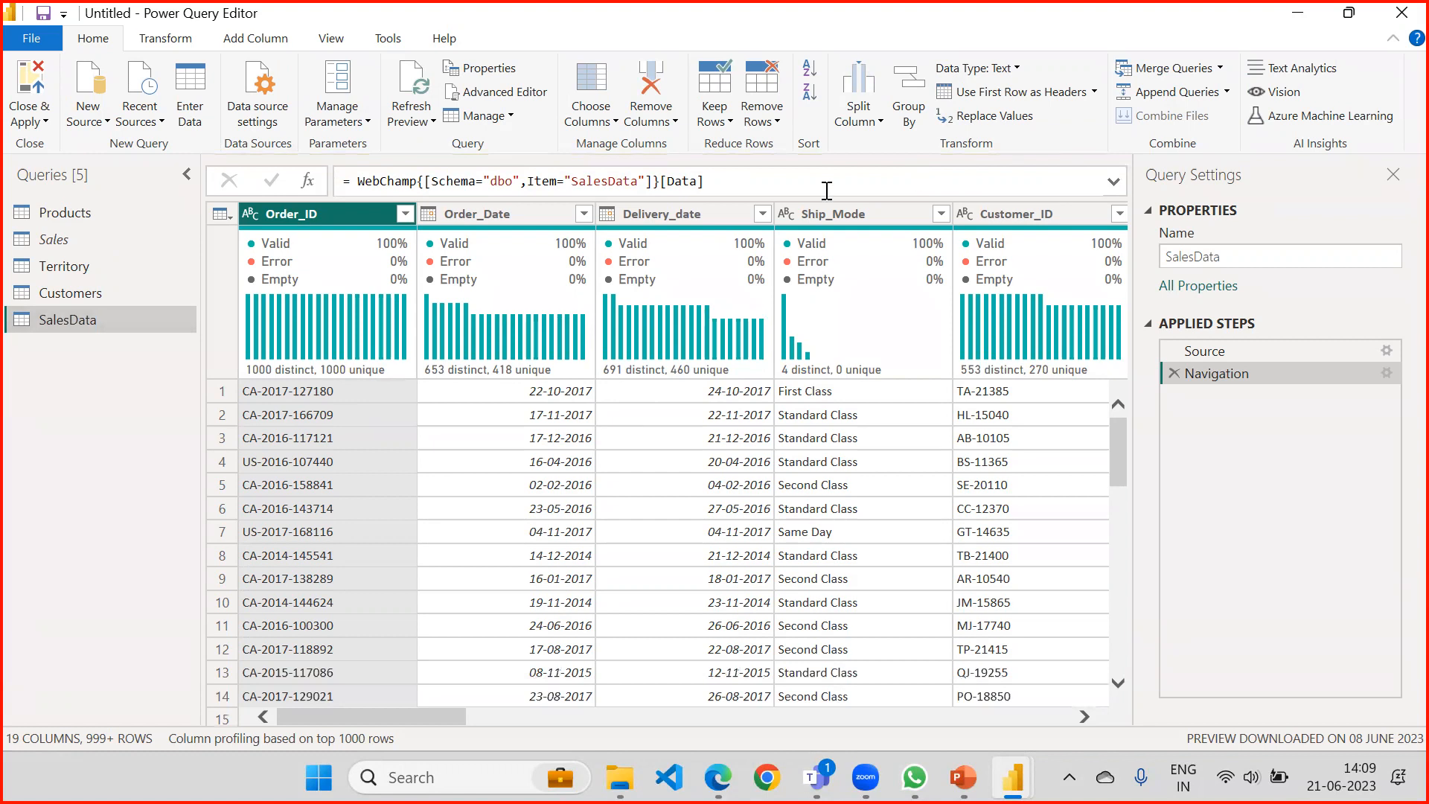
Look through the SalesData columns across to Region, and back to Customer_Name and Customer_ID.
{"action": "left_click_drag", "start_coordinate": [454, 716], "coordinate": [618, 728]}
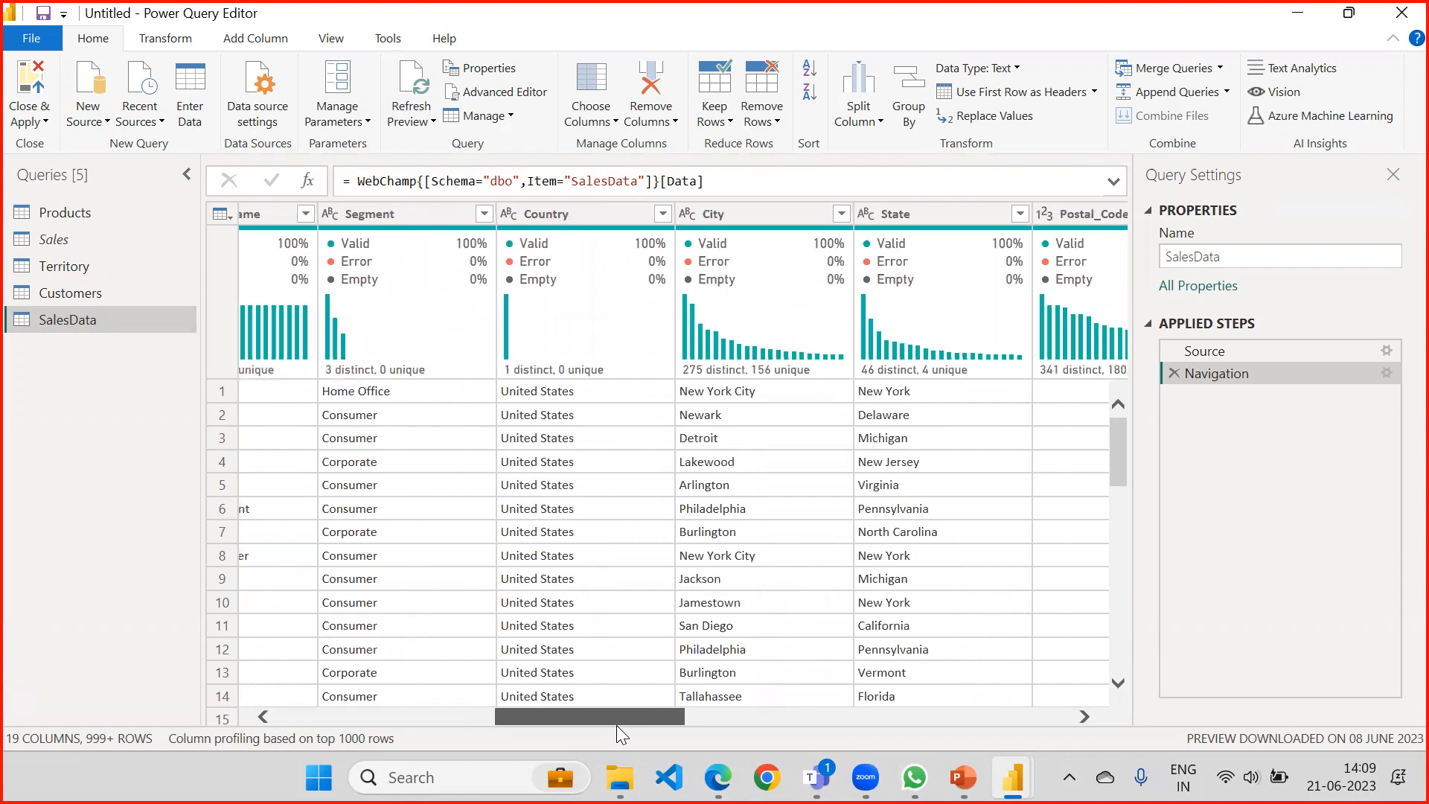
{"action": "left_click_drag", "start_coordinate": [616, 724], "coordinate": [698, 717]}
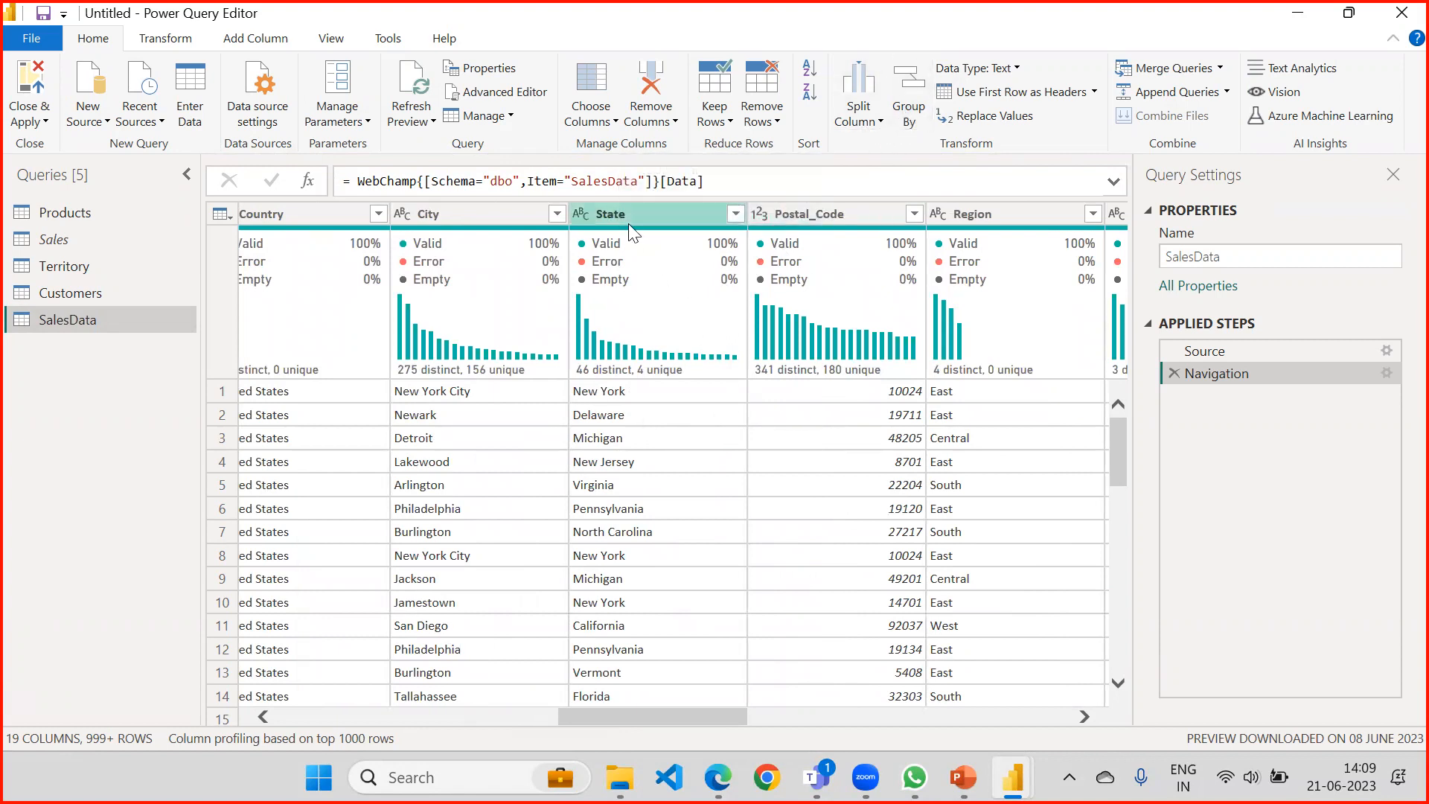
{"action": "left_click_drag", "start_coordinate": [675, 714], "coordinate": [468, 692]}
{"action": "left_click", "coordinate": [816, 210]}
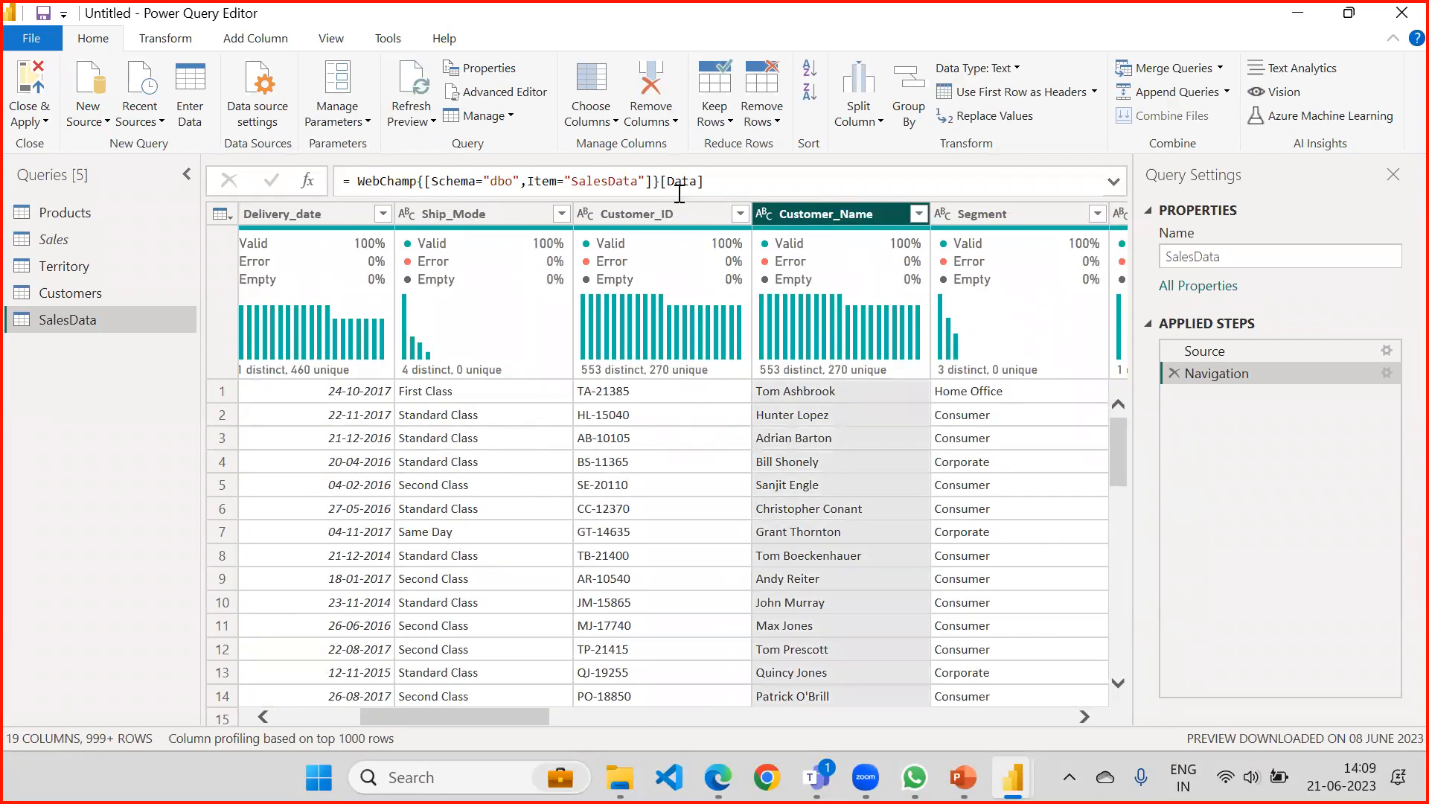
{"action": "left_click", "coordinate": [668, 212]}
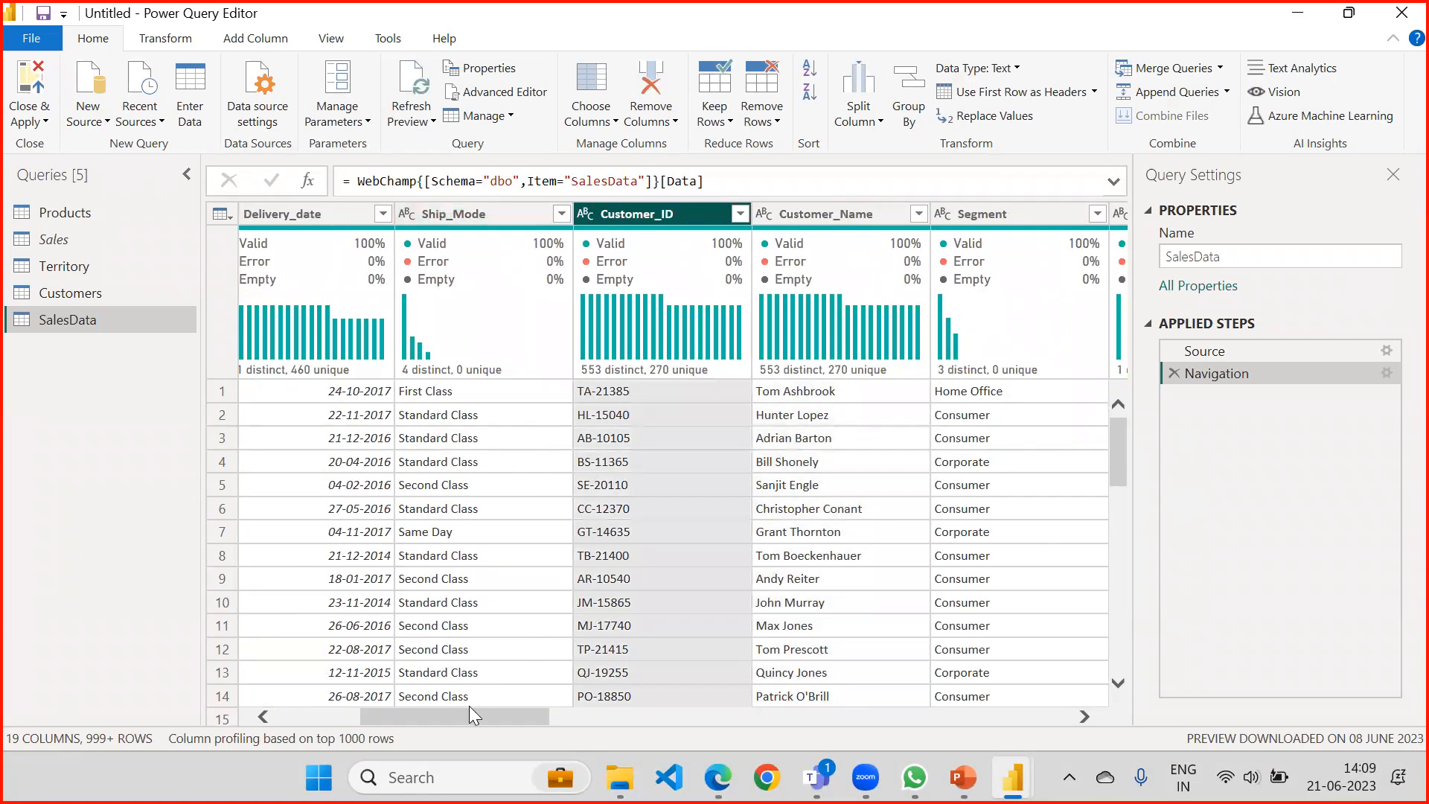
Keep only the Order_ID, Order_Date, Ship_Mode, Segment, Region, Category, Sales and Quantity columns in SalesData.
{"action": "left_click_drag", "start_coordinate": [453, 719], "coordinate": [311, 720]}
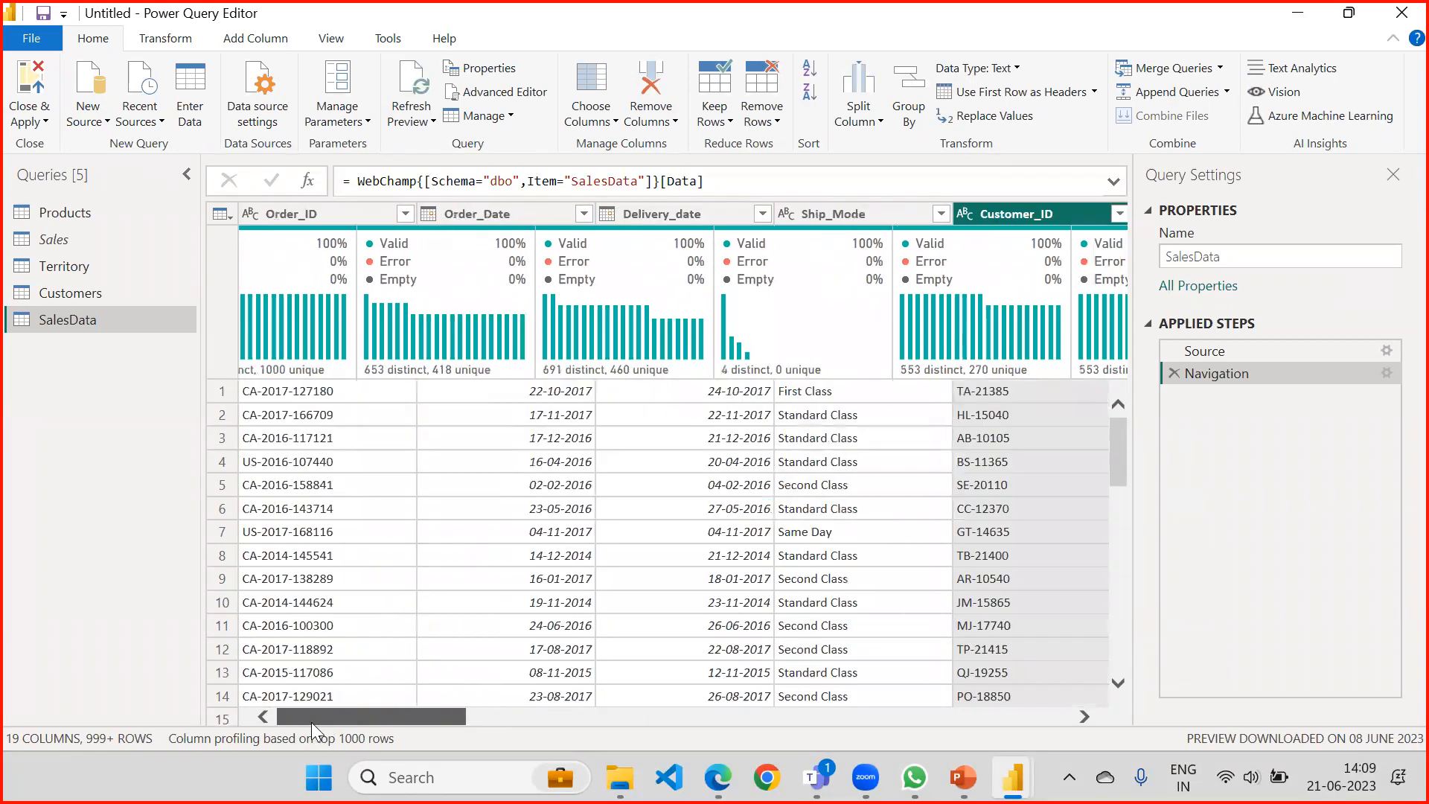
{"action": "left_click", "coordinate": [584, 116]}
{"action": "left_click", "coordinate": [559, 142]}
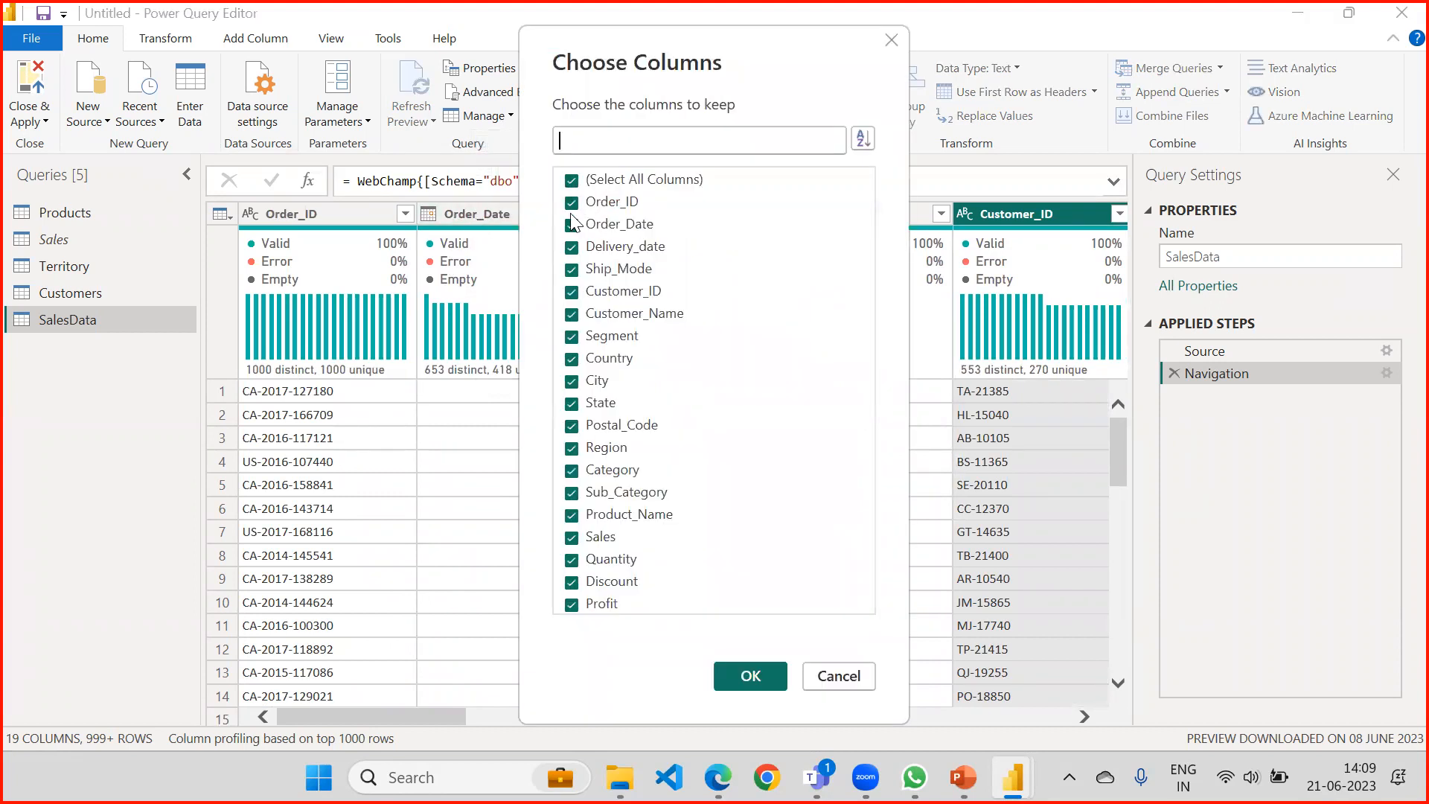
{"action": "left_click", "coordinate": [571, 180]}
{"action": "left_click", "coordinate": [572, 202]}
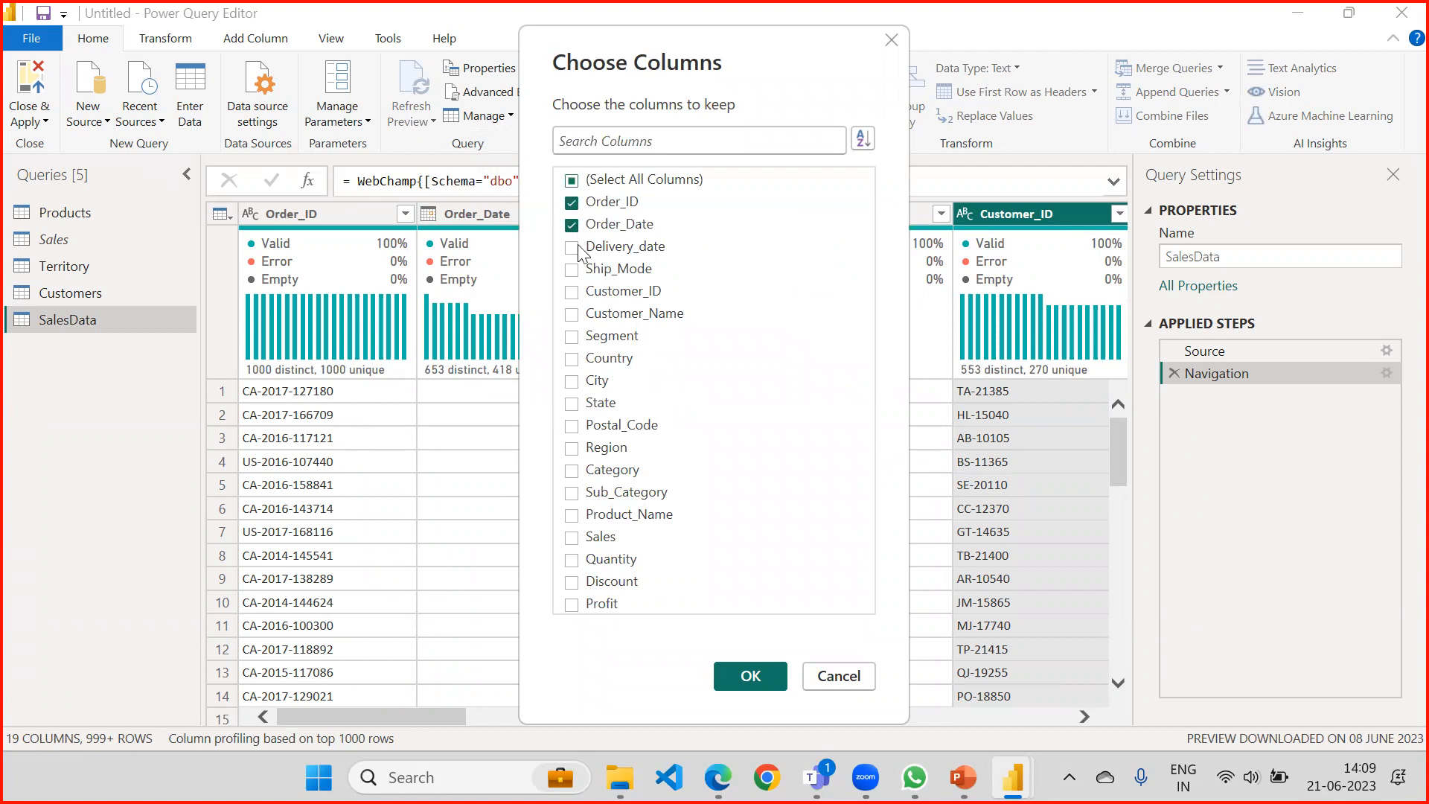
{"action": "left_click", "coordinate": [571, 270]}
{"action": "left_click", "coordinate": [571, 336]}
{"action": "left_click", "coordinate": [573, 471]}
{"action": "left_click", "coordinate": [572, 539]}
{"action": "left_click", "coordinate": [572, 558]}
{"action": "left_click", "coordinate": [749, 676]}
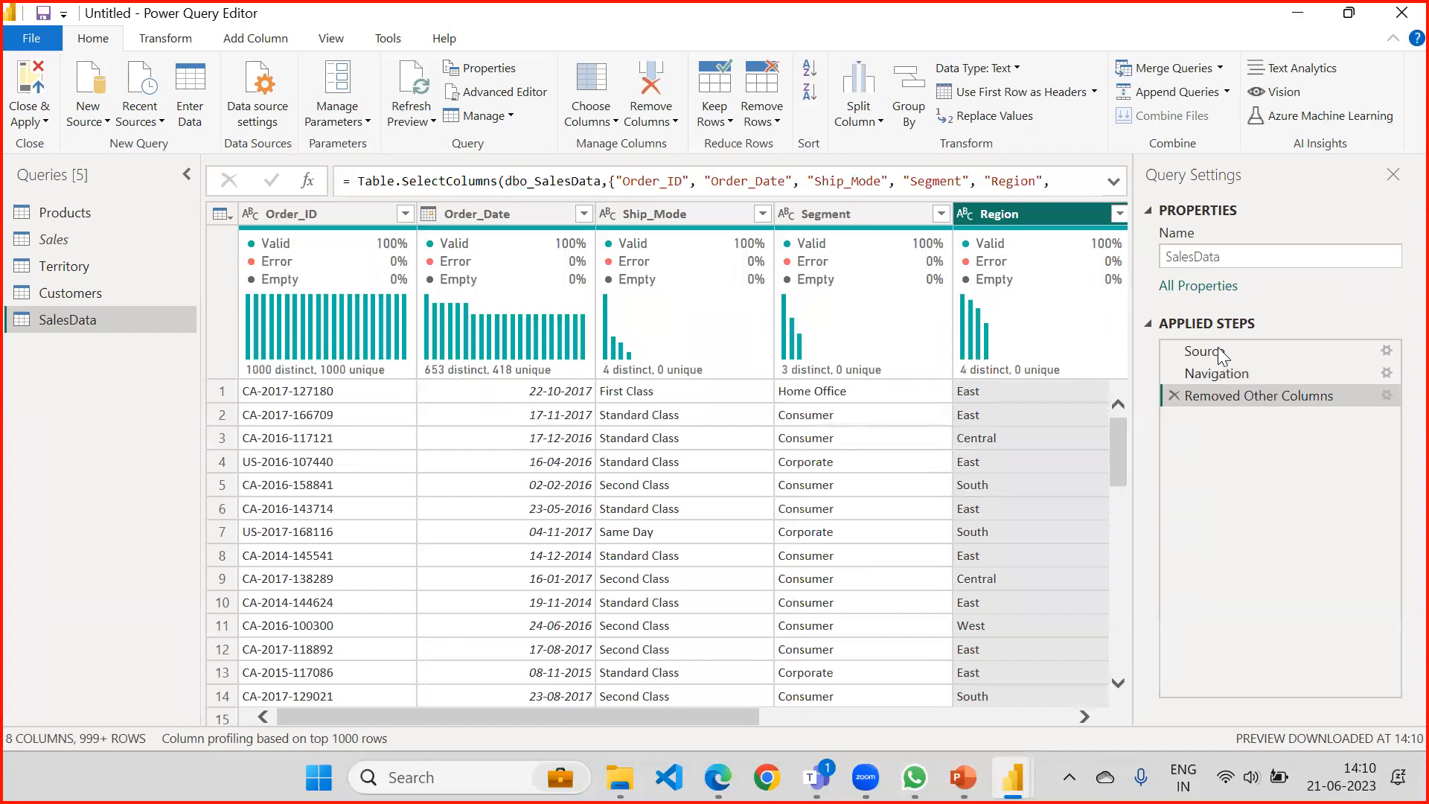
Check whether the Source step offers a native query, and review the native query of the Navigation step.
{"action": "left_click", "coordinate": [1251, 356]}
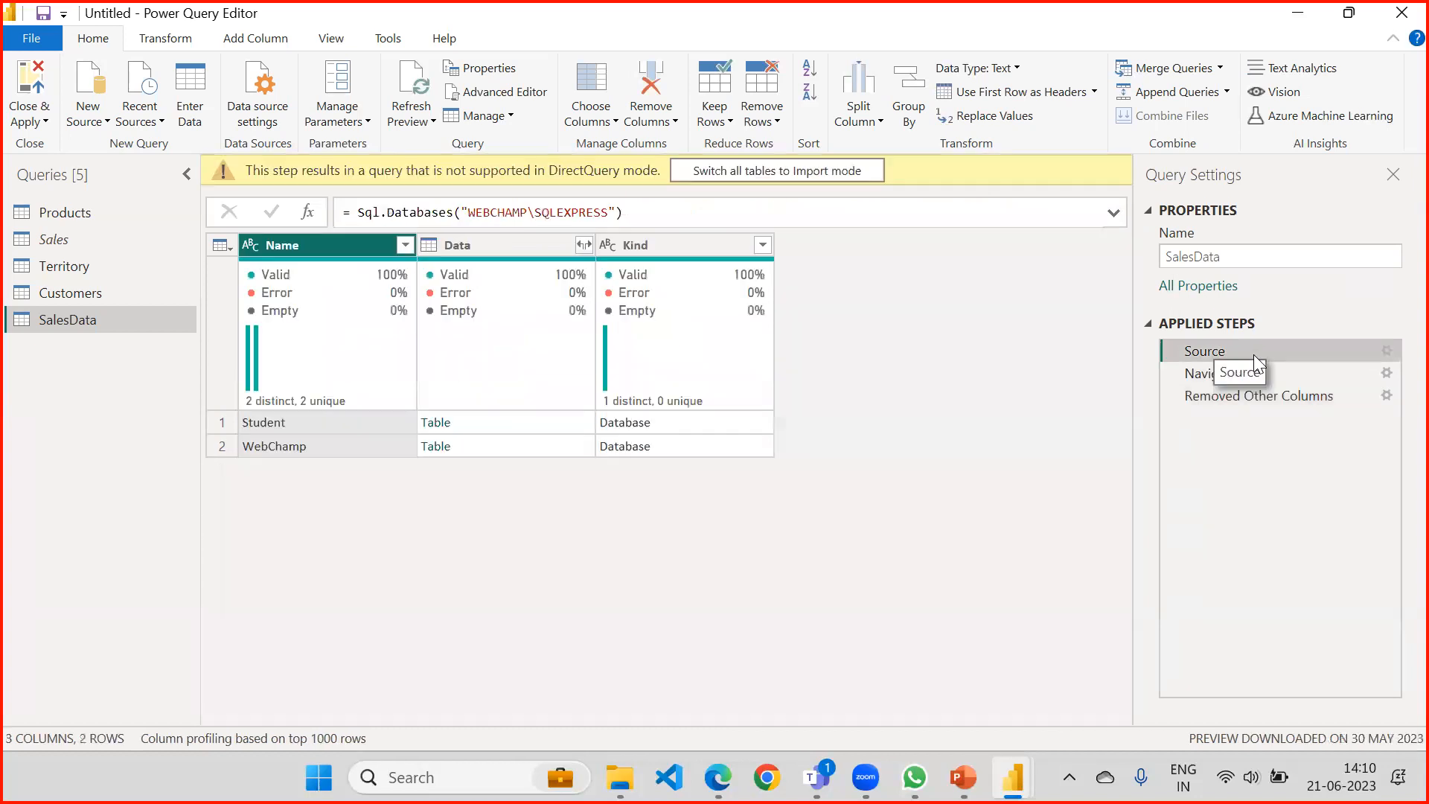
{"action": "right_click", "coordinate": [1253, 354]}
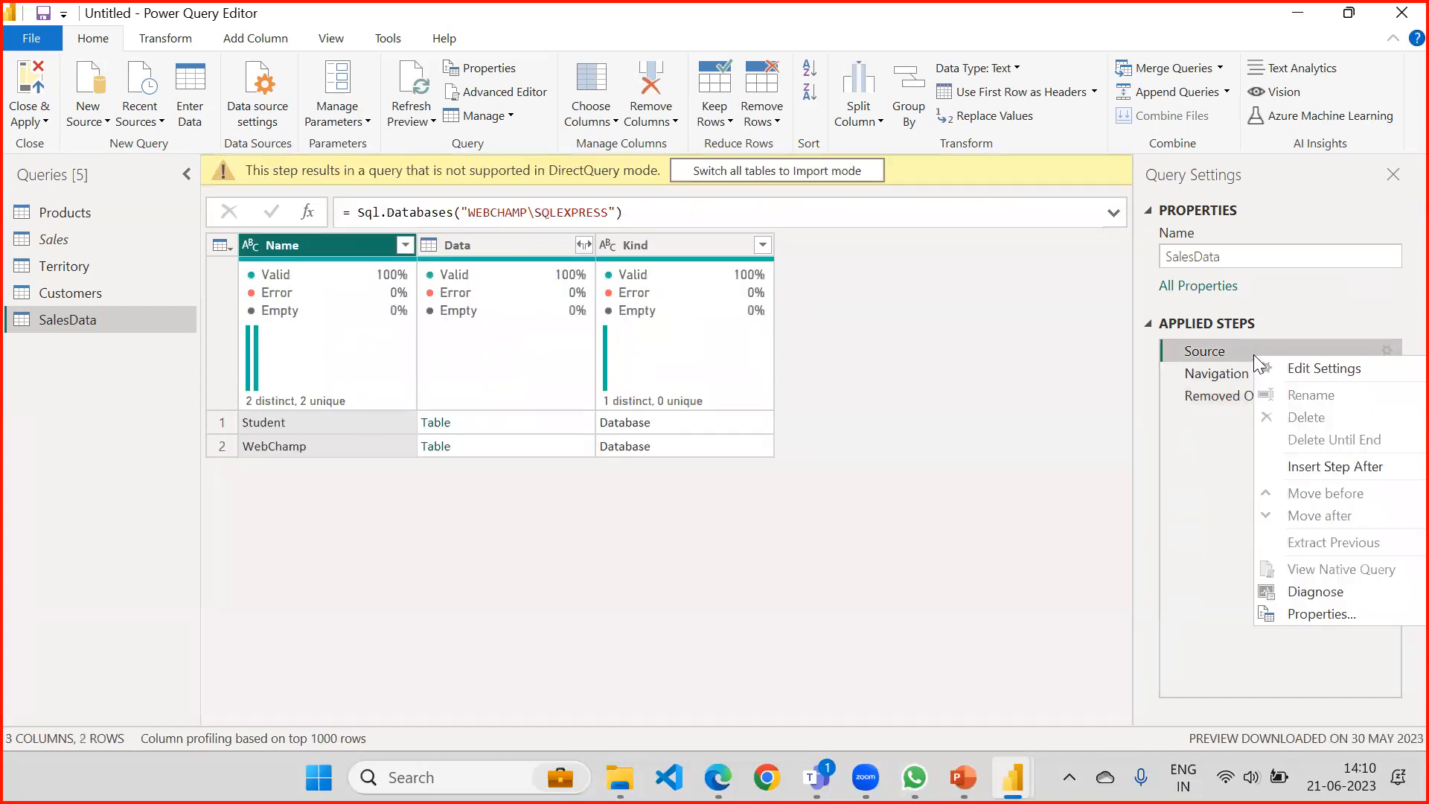
{"action": "left_click", "coordinate": [1218, 372]}
{"action": "right_click", "coordinate": [1216, 372]}
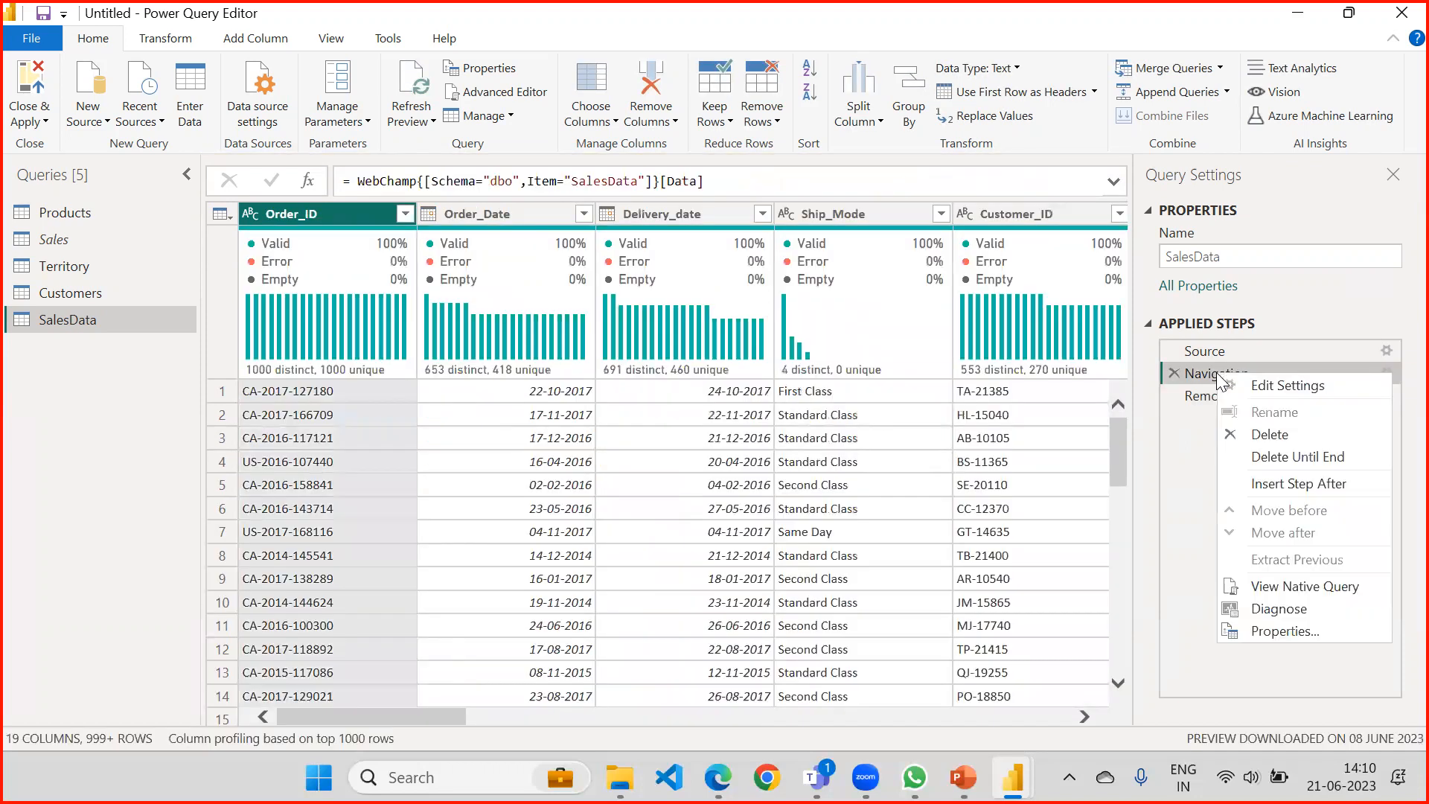
{"action": "left_click", "coordinate": [1286, 587]}
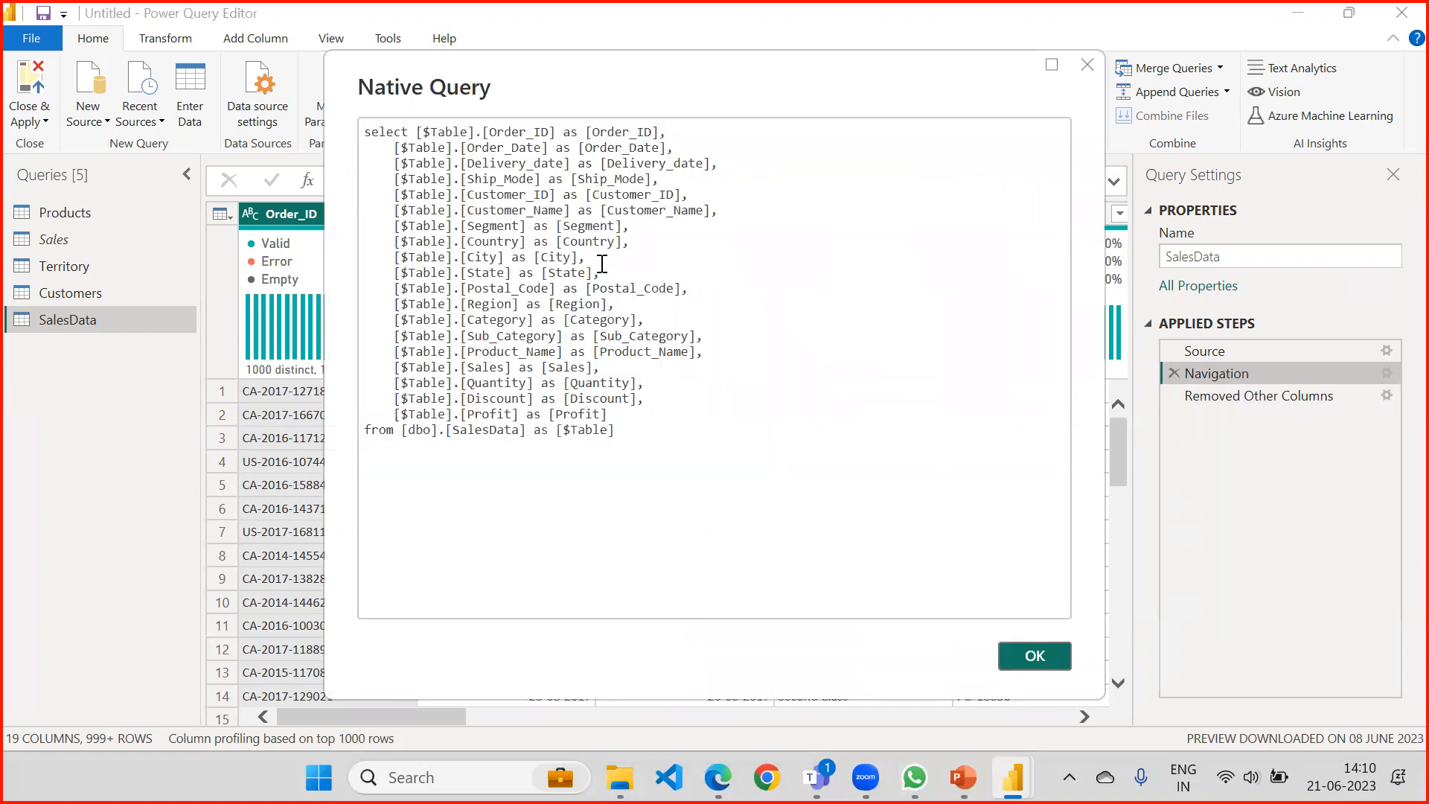
{"action": "left_click_drag", "start_coordinate": [616, 430], "coordinate": [361, 135]}
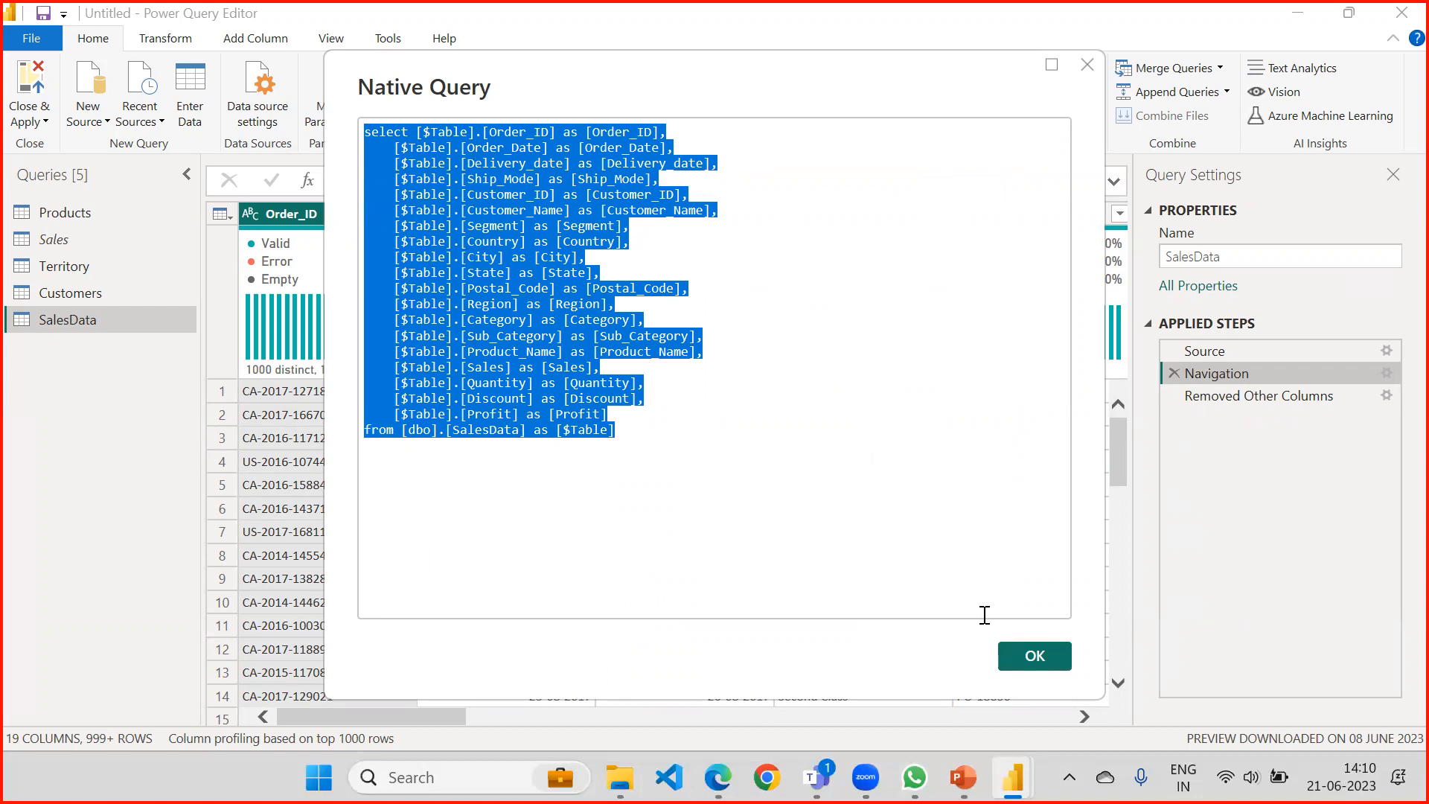
{"action": "left_click", "coordinate": [1034, 653]}
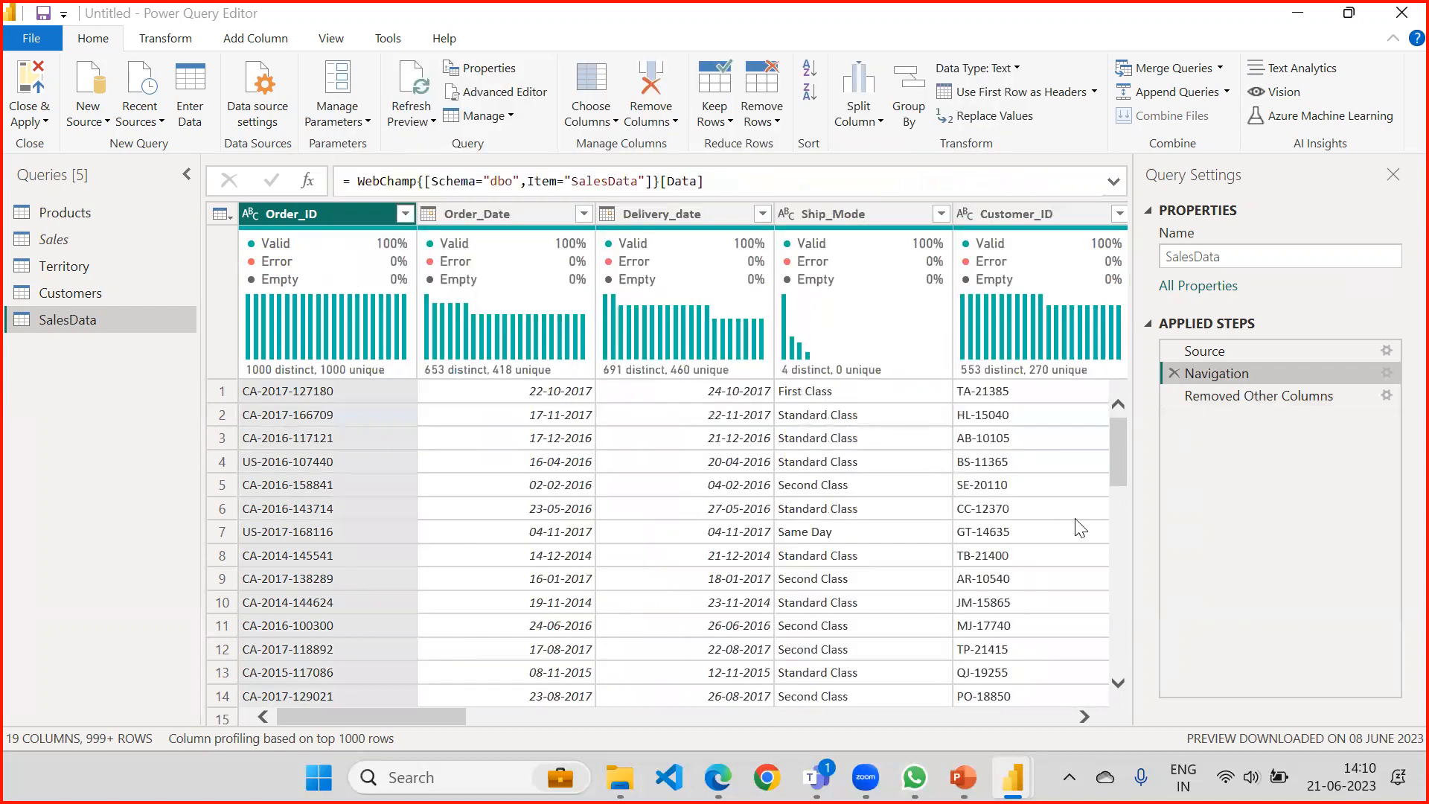
Review the native query of the Removed Other Columns step twice, highlighting its select statement each time.
{"action": "left_click", "coordinate": [1235, 401]}
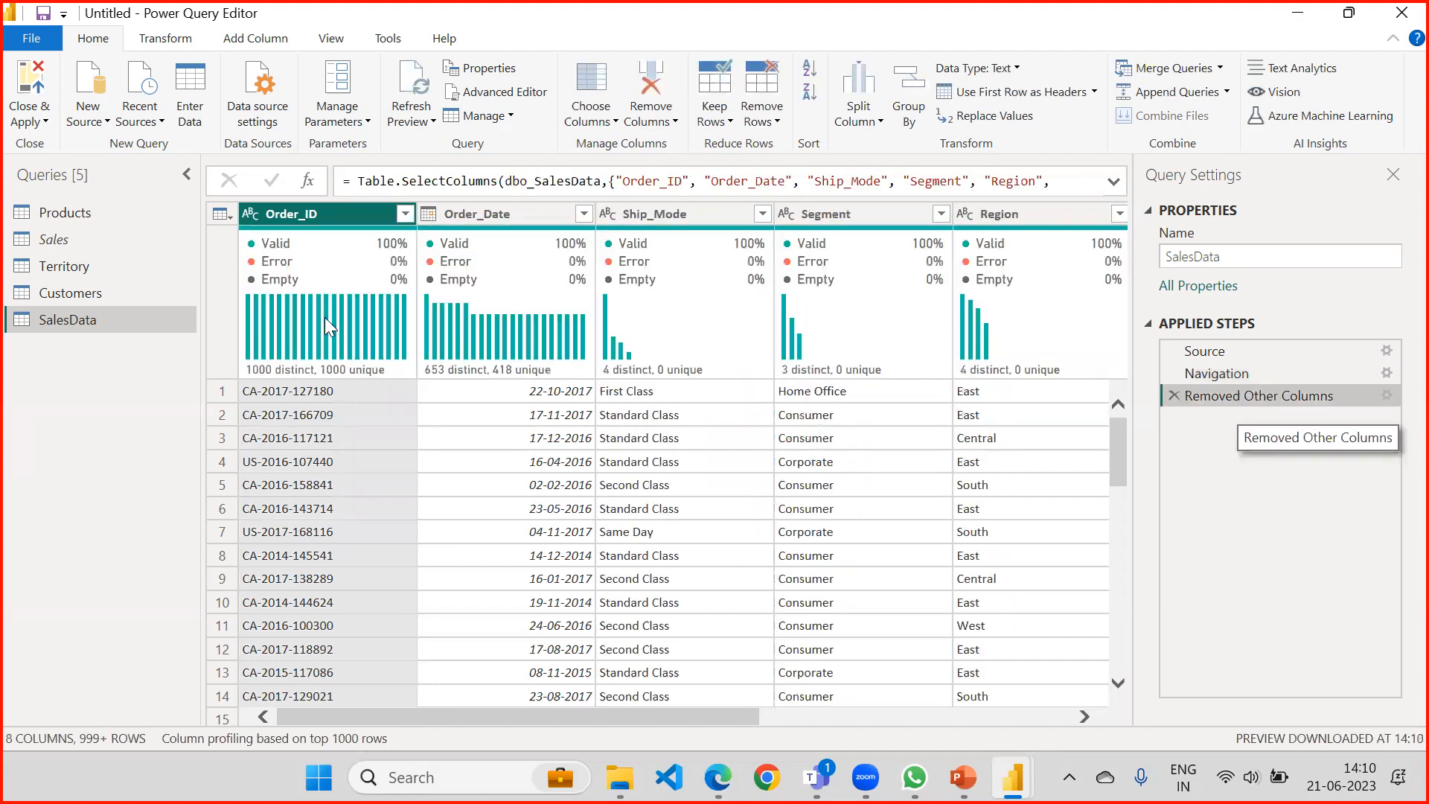
{"action": "right_click", "coordinate": [1233, 389]}
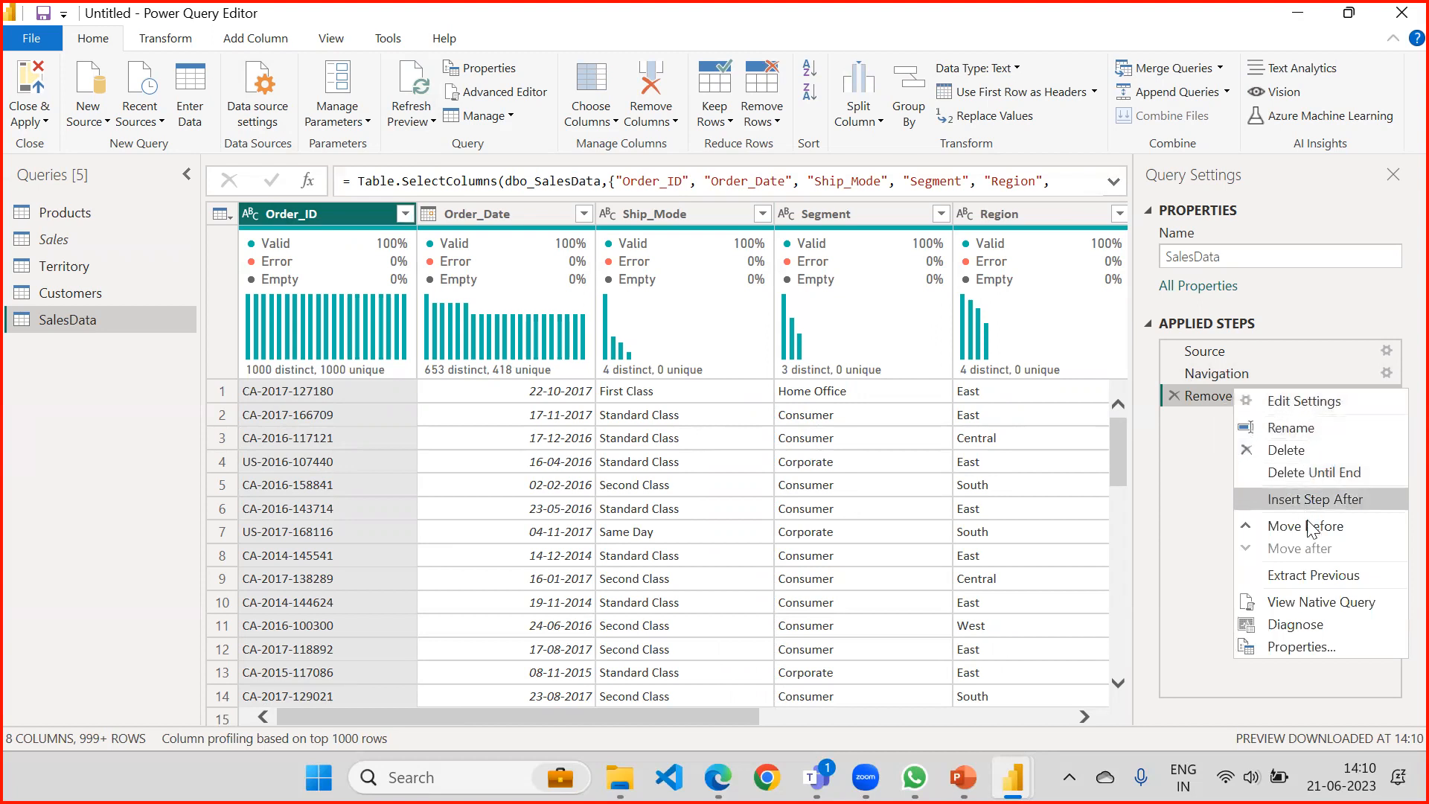
{"action": "left_click", "coordinate": [1308, 601]}
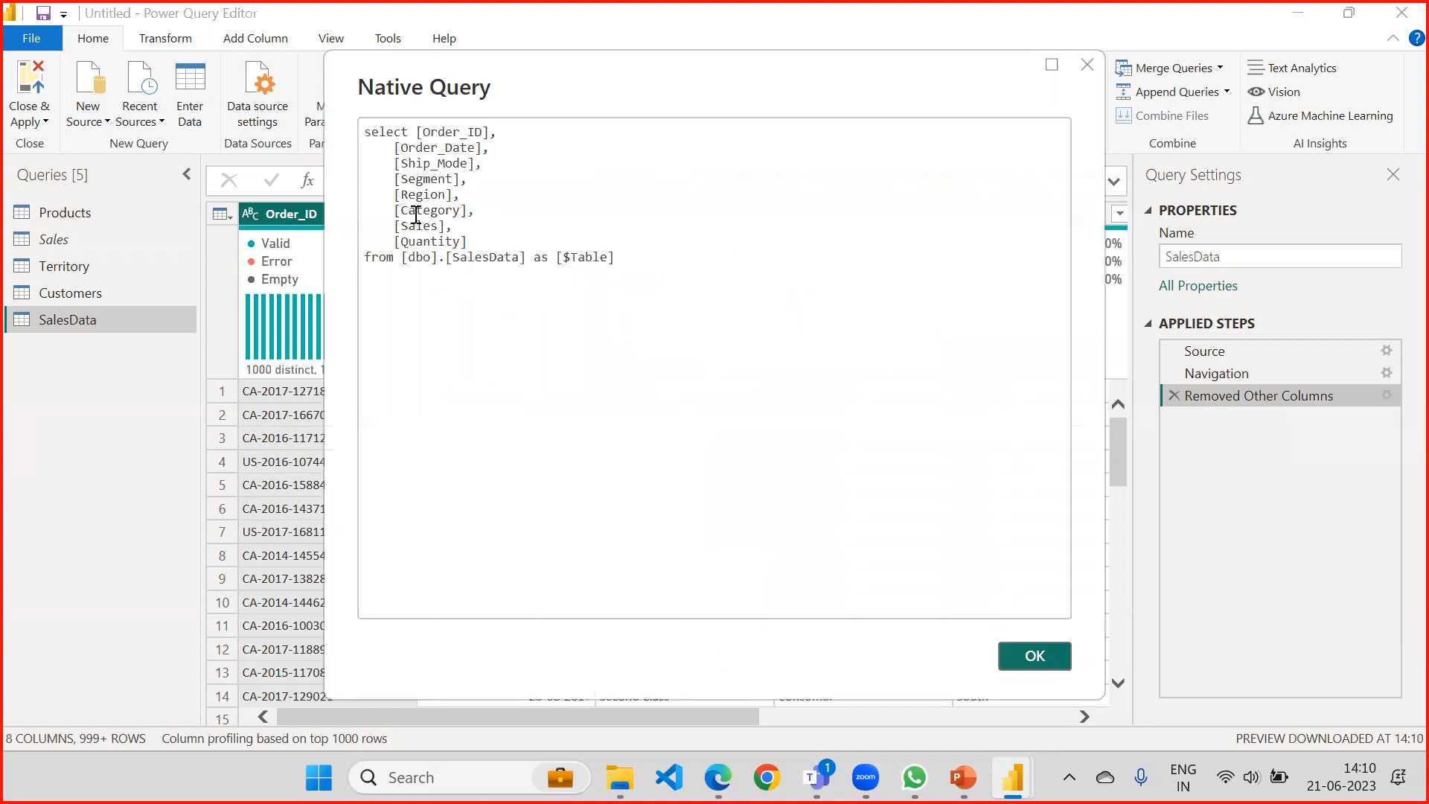
{"action": "left_click_drag", "start_coordinate": [632, 256], "coordinate": [325, 122]}
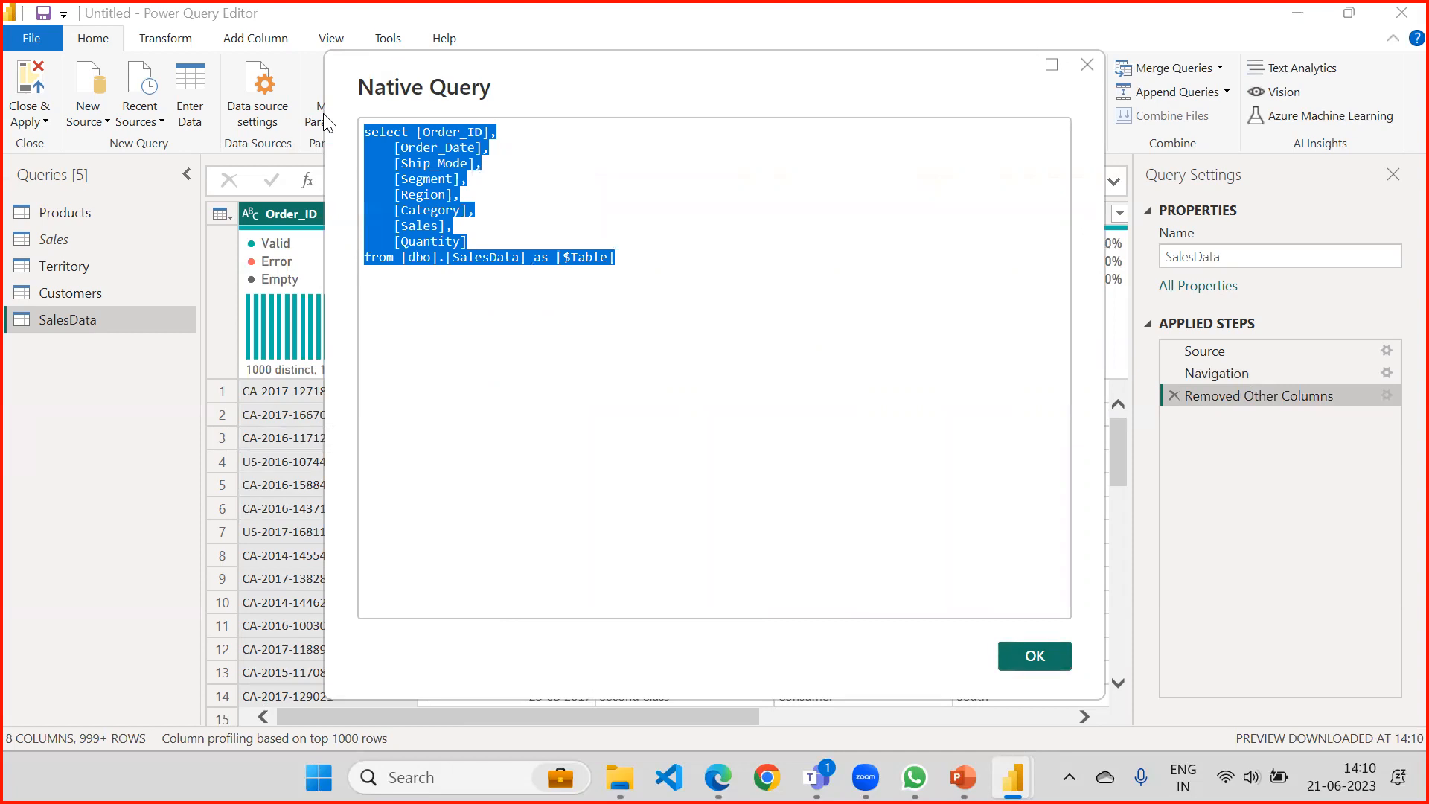
{"action": "left_click", "coordinate": [1018, 655]}
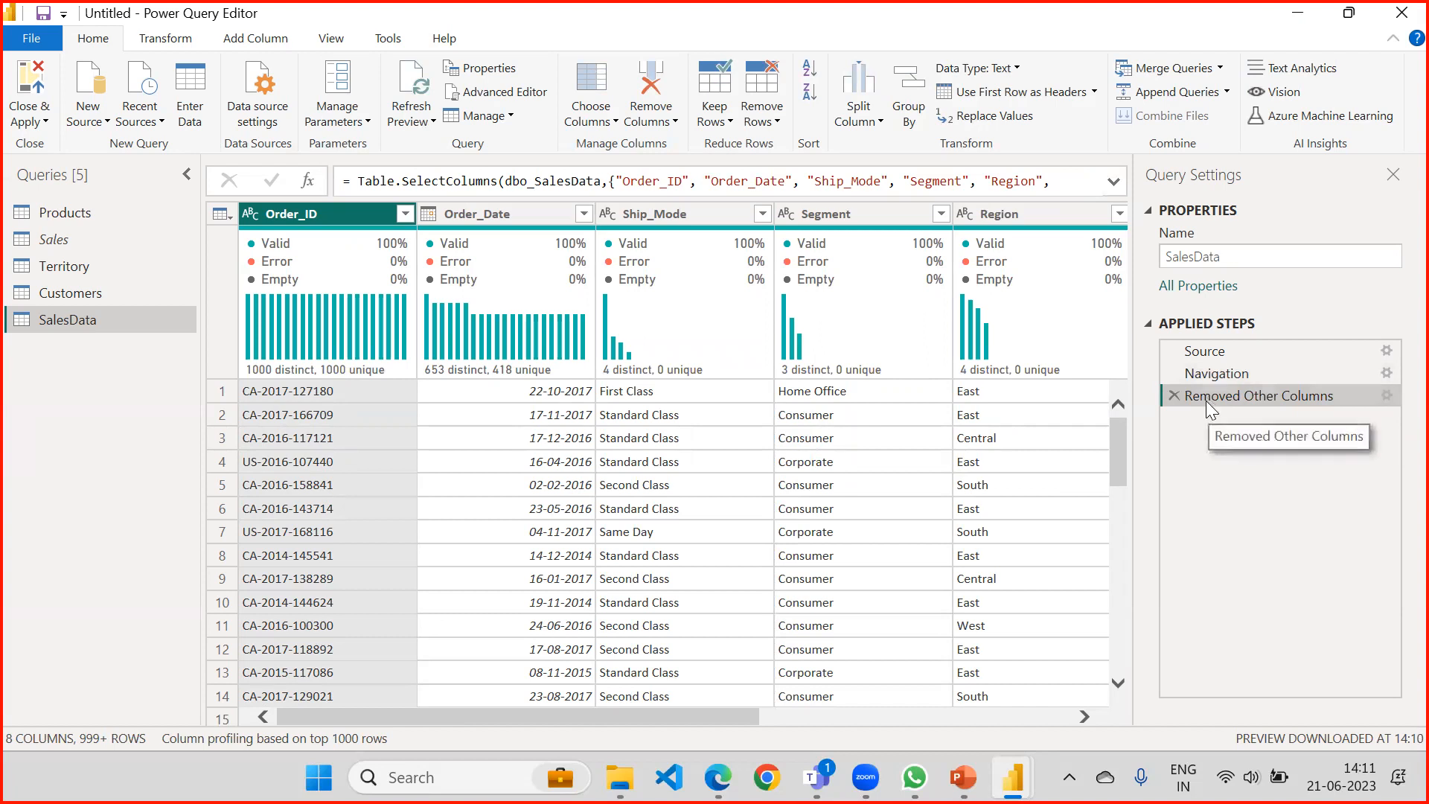
{"action": "right_click", "coordinate": [1205, 400]}
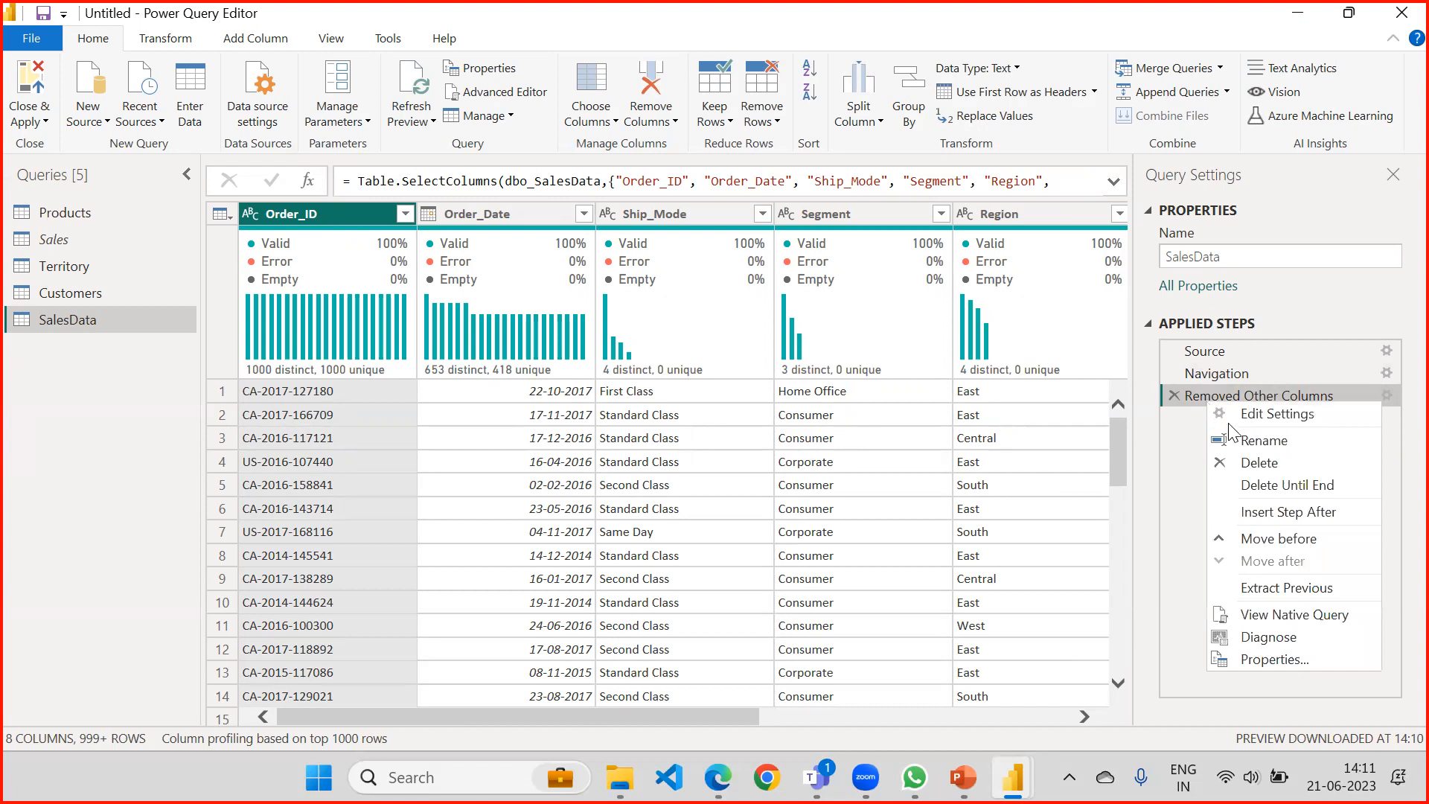
{"action": "left_click", "coordinate": [1270, 615]}
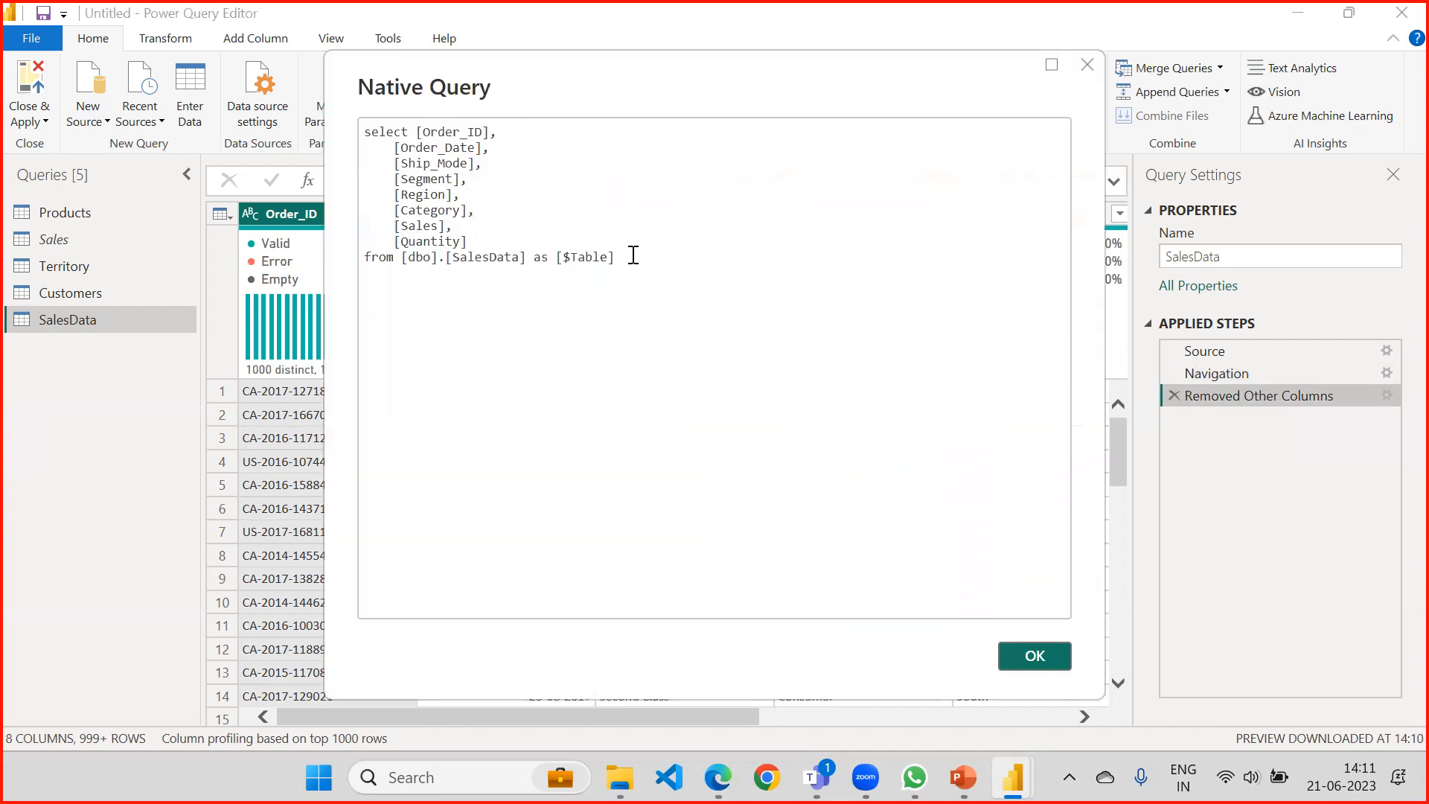
{"action": "left_click_drag", "start_coordinate": [632, 257], "coordinate": [359, 123]}
{"action": "left_click", "coordinate": [1021, 657]}
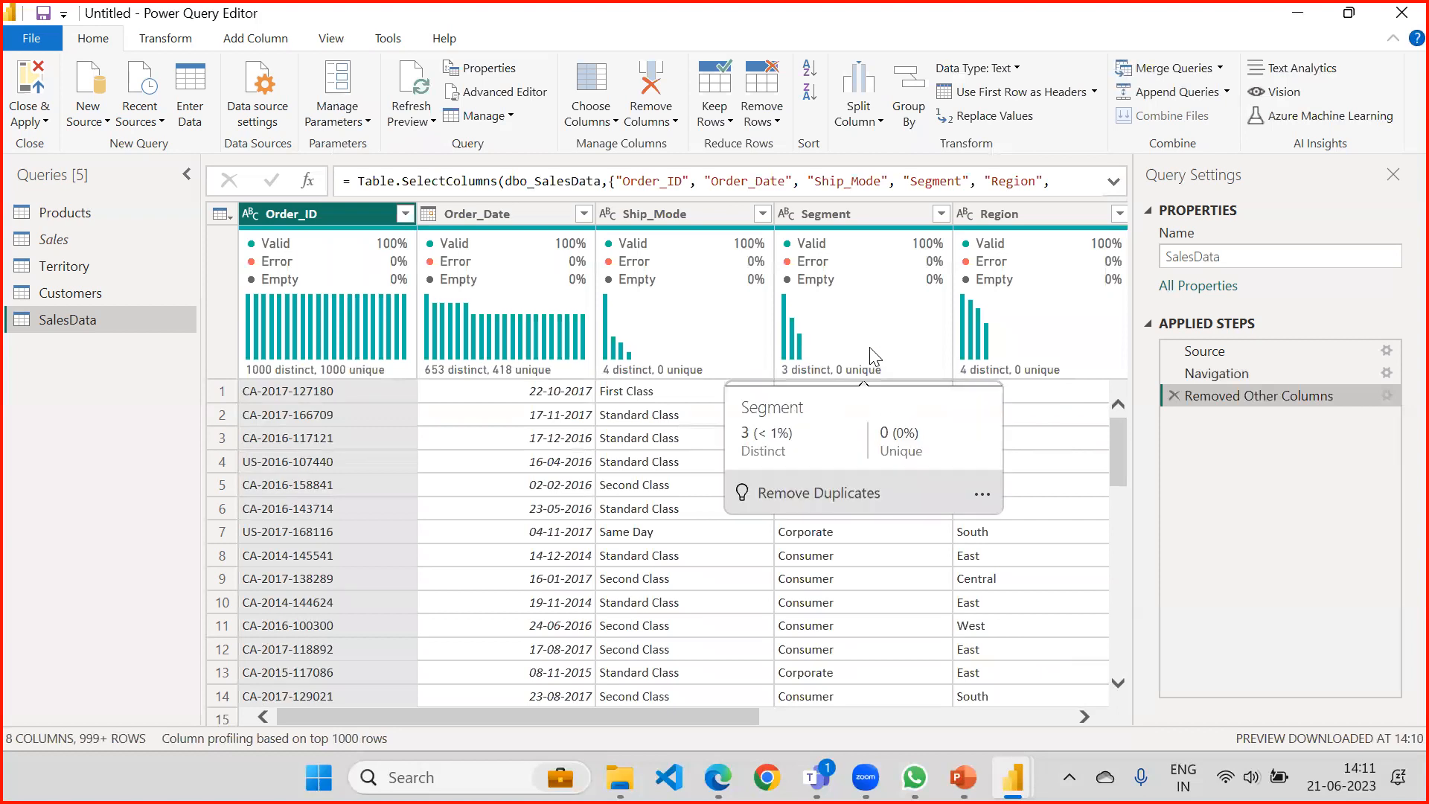
Filter the Segment column to keep only Consumer and Home Office, and check its value distribution.
{"action": "left_click", "coordinate": [842, 216]}
{"action": "left_click", "coordinate": [942, 214]}
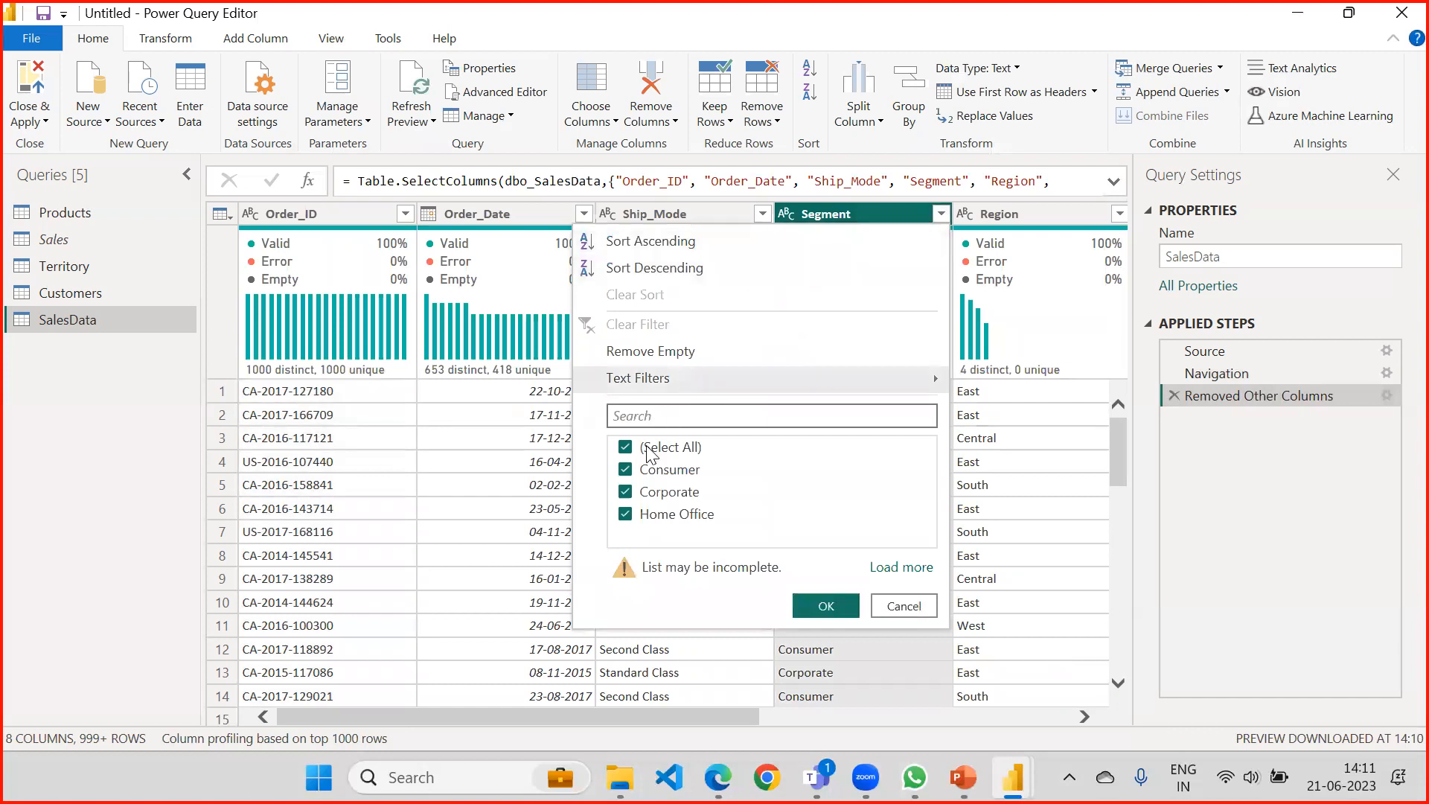
{"action": "left_click", "coordinate": [625, 447]}
{"action": "left_click", "coordinate": [625, 494]}
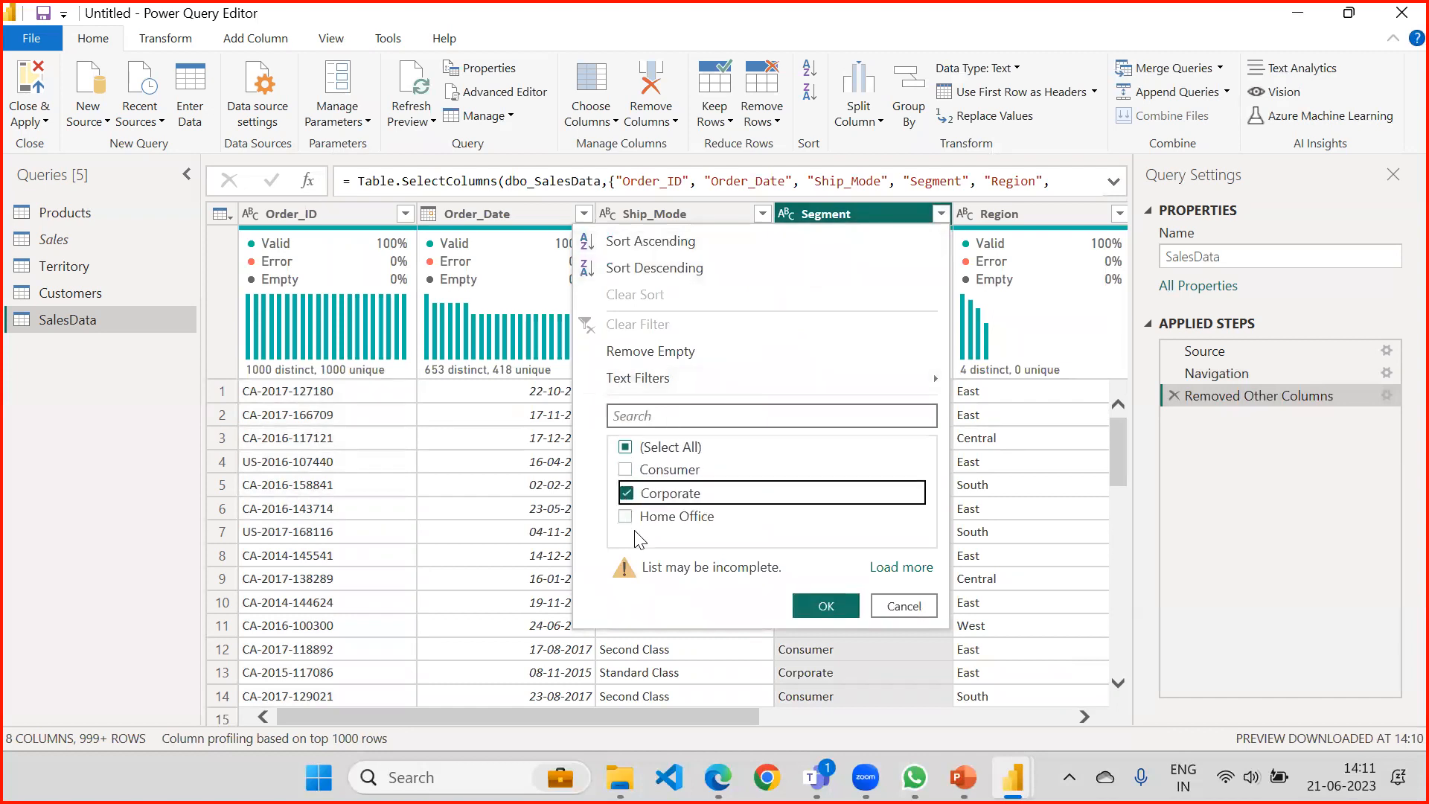
{"action": "left_click", "coordinate": [625, 516]}
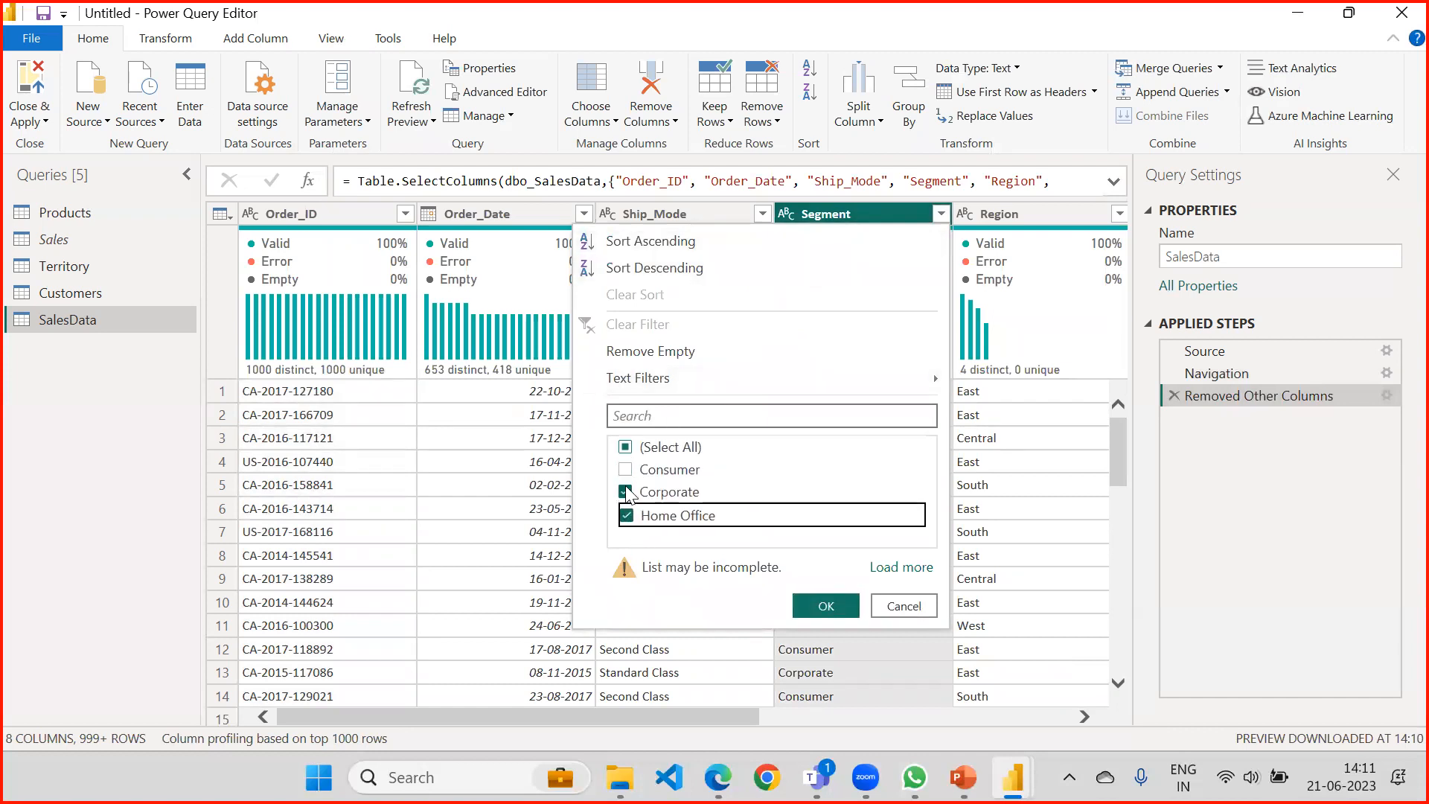
{"action": "left_click", "coordinate": [625, 490]}
{"action": "left_click", "coordinate": [625, 471]}
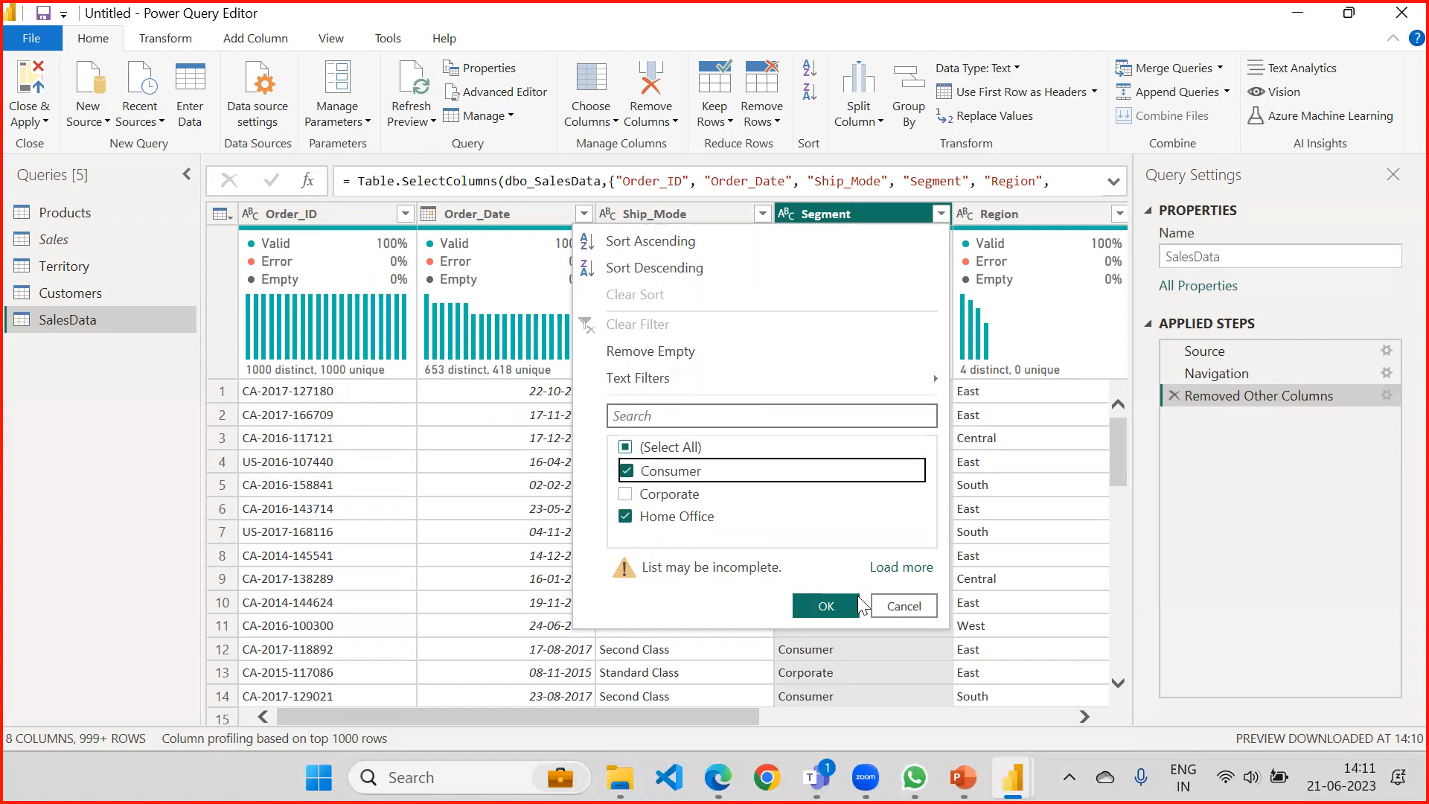
{"action": "left_click", "coordinate": [826, 605]}
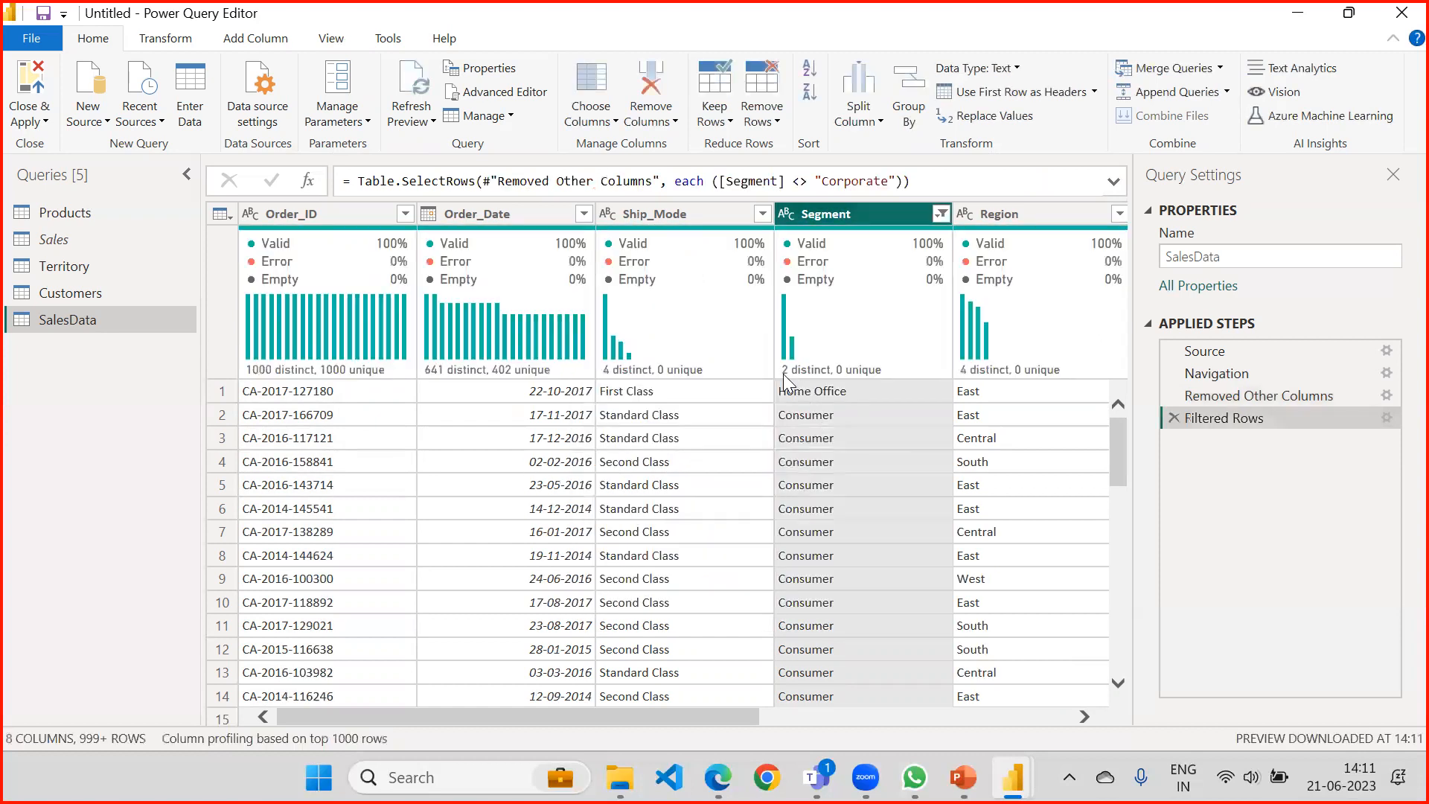
{"action": "mouse_move", "coordinate": [800, 361]}
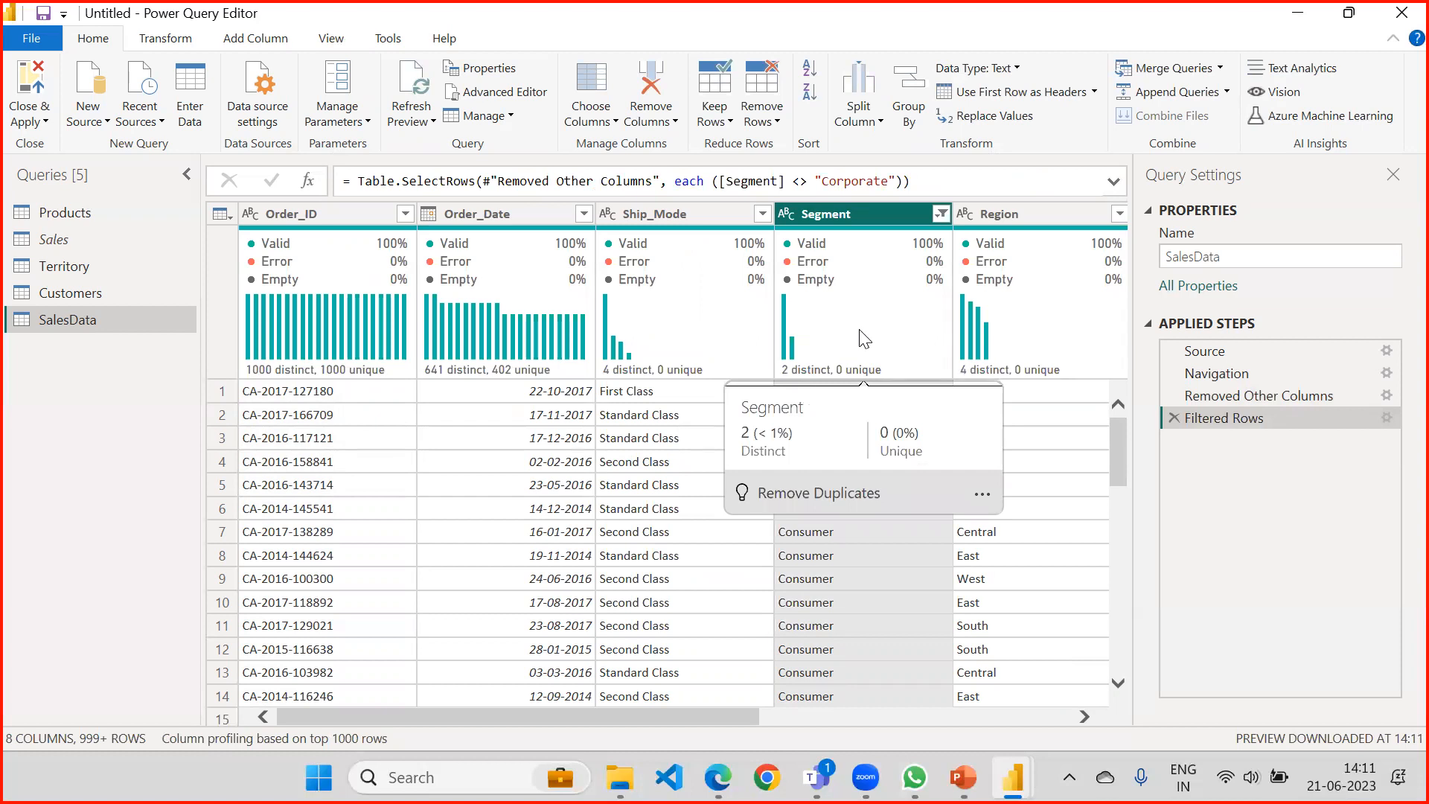
Review the native query of the Filtered Rows step, highlighting the outer select, the inner select and the where clause.
{"action": "right_click", "coordinate": [1250, 416]}
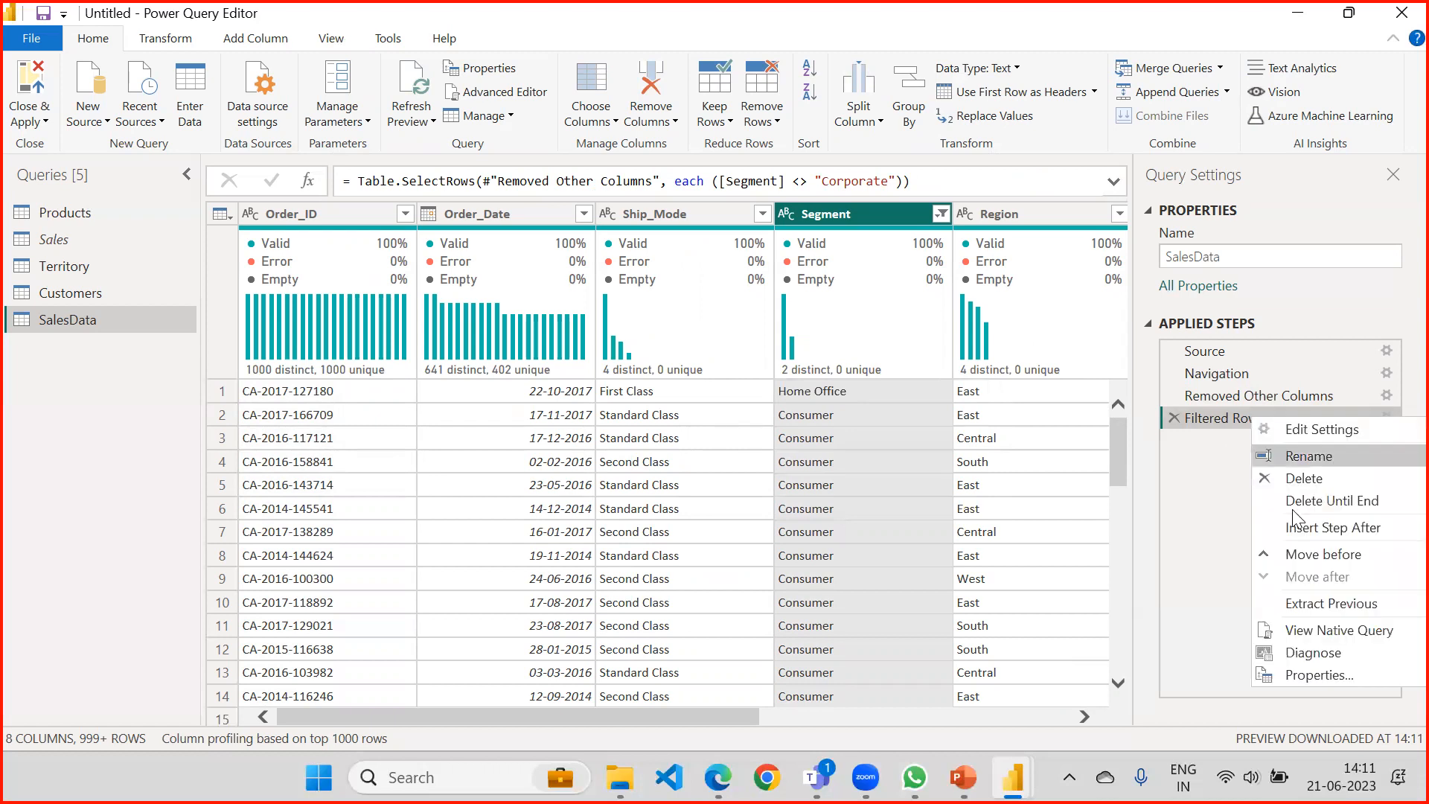
{"action": "left_click", "coordinate": [1325, 631]}
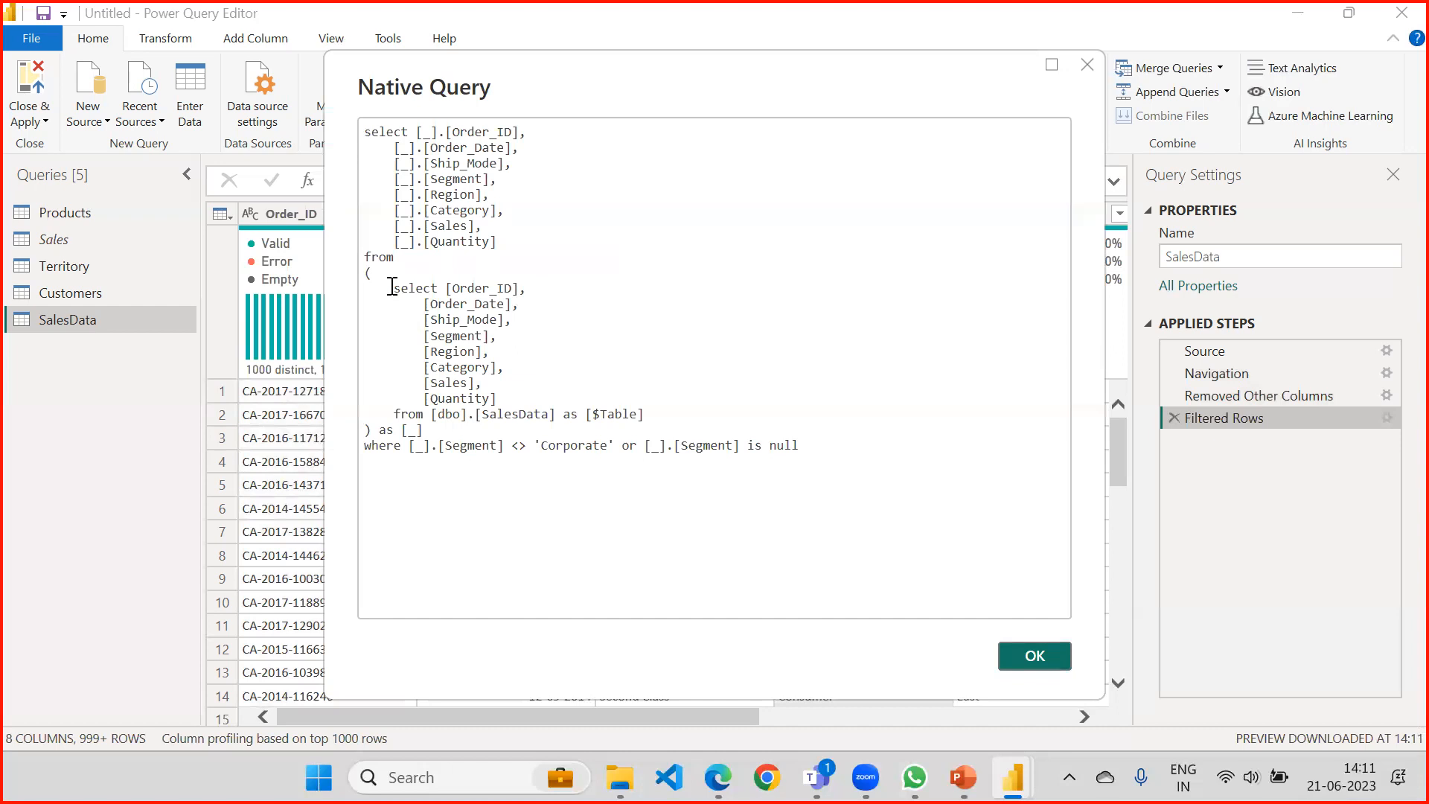
{"action": "left_click_drag", "start_coordinate": [504, 245], "coordinate": [372, 132]}
{"action": "left_click_drag", "start_coordinate": [397, 293], "coordinate": [467, 402]}
{"action": "left_click_drag", "start_coordinate": [363, 446], "coordinate": [791, 449]}
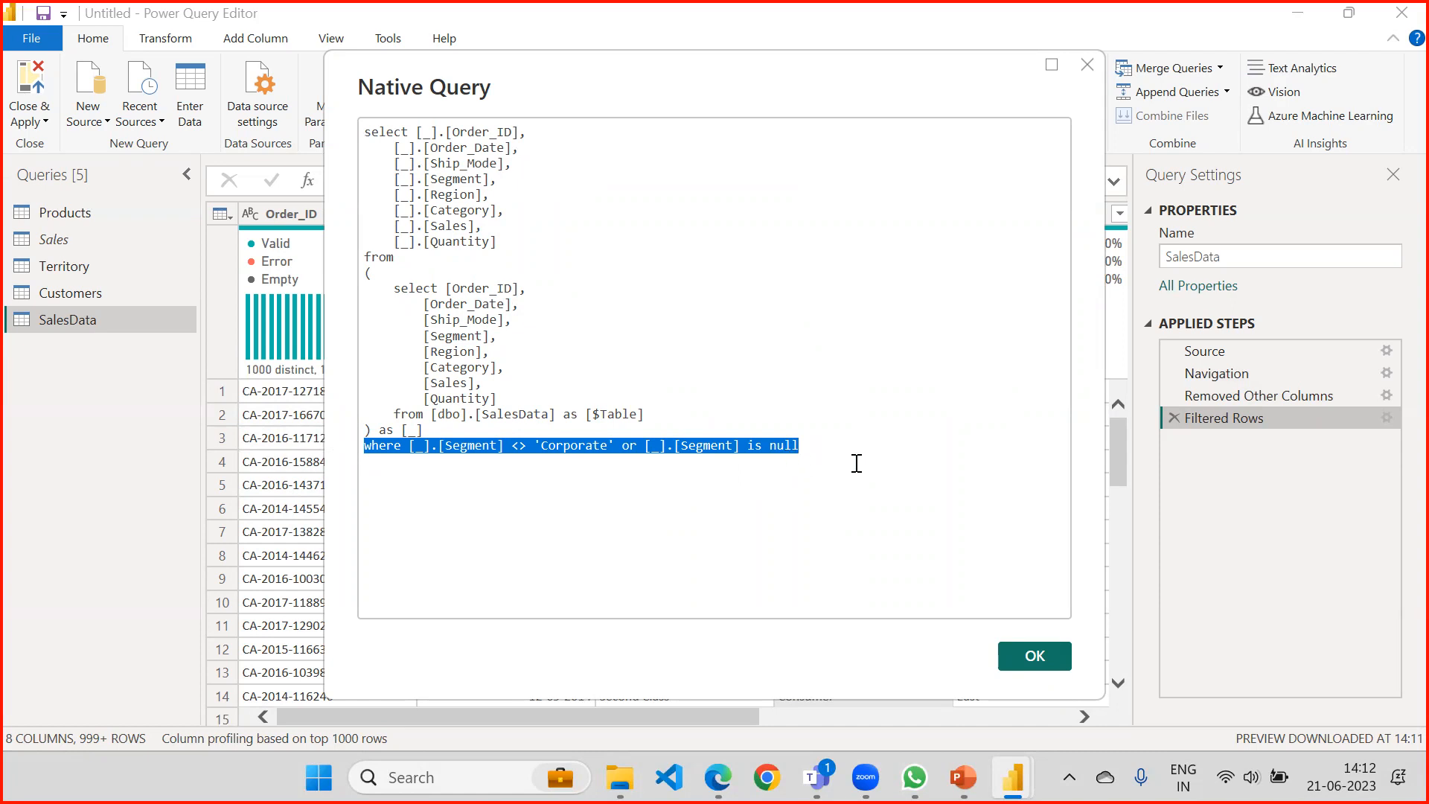
{"action": "left_click", "coordinate": [1042, 657]}
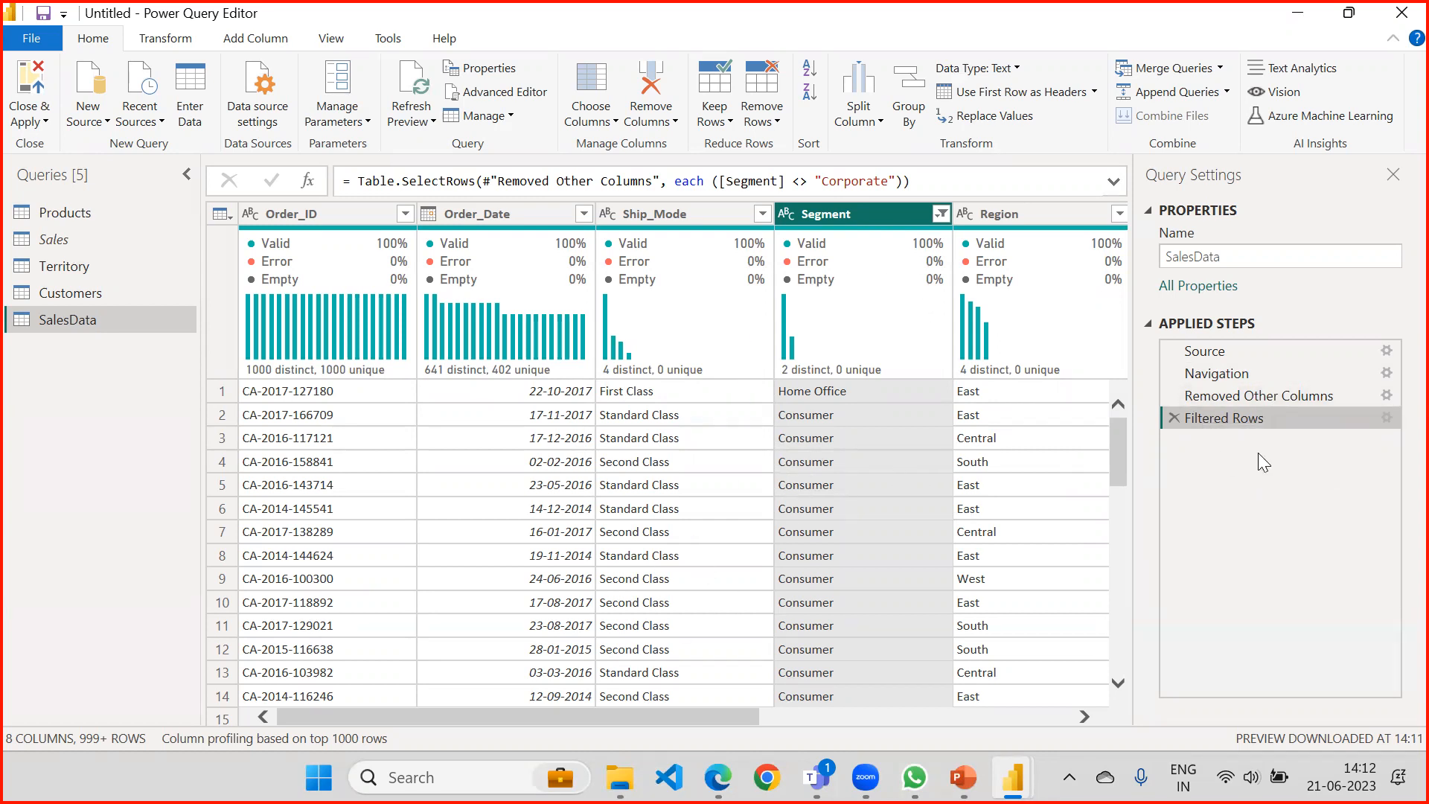
Group the rows by Ship_Mode with a new column named Sum of Sales that sums the Sales column.
{"action": "left_click", "coordinate": [671, 207]}
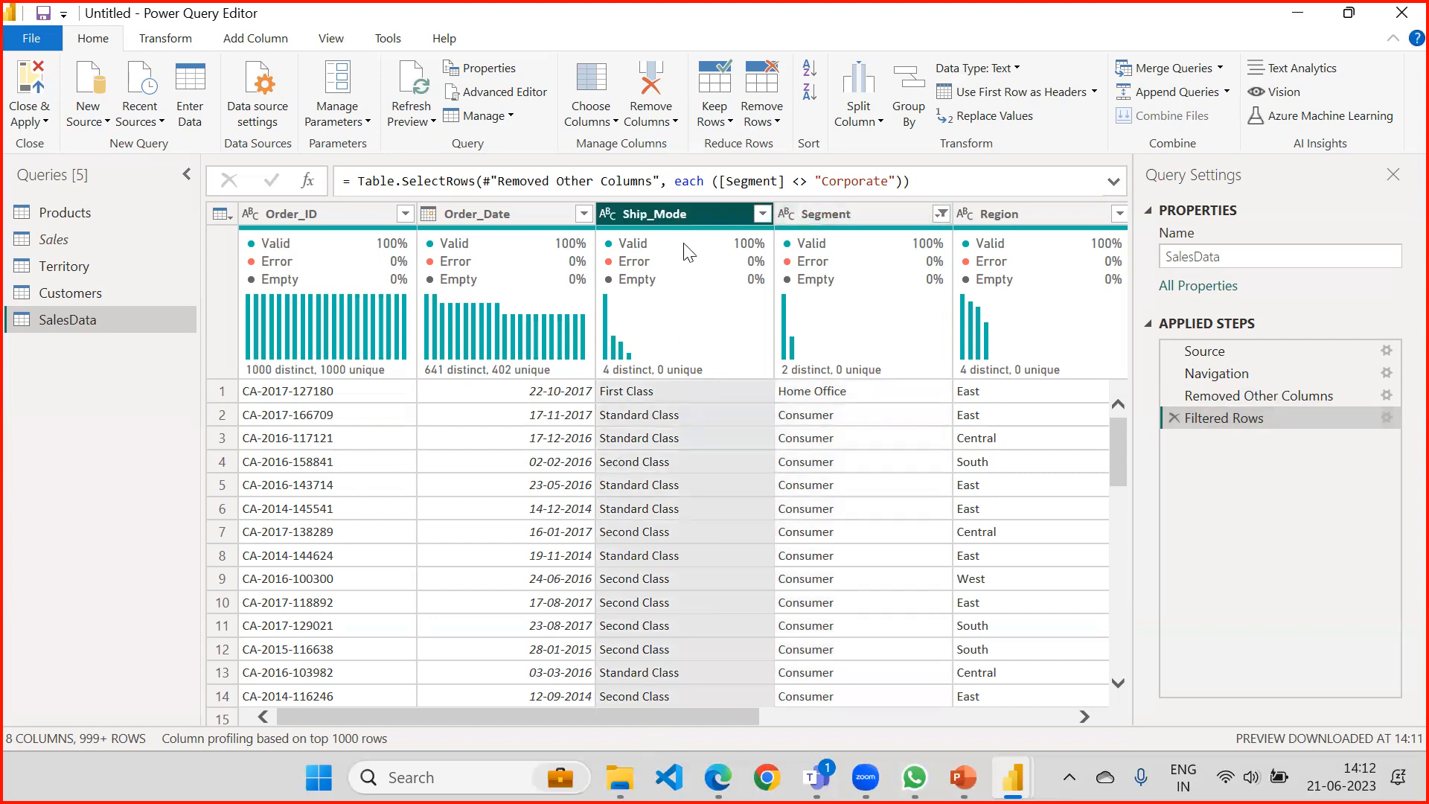
{"action": "left_click", "coordinate": [911, 112]}
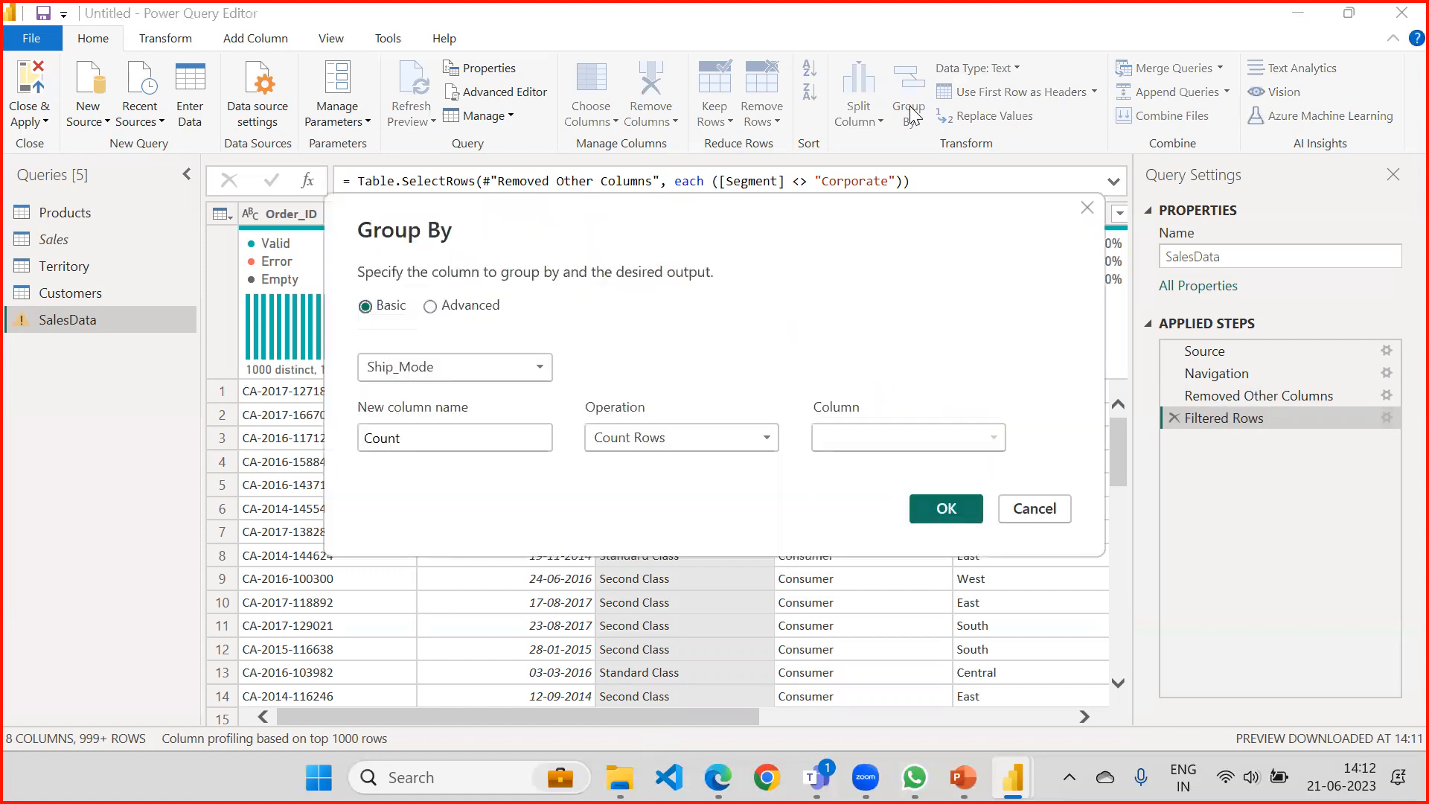
{"action": "left_click", "coordinate": [458, 365]}
{"action": "left_click", "coordinate": [457, 361]}
{"action": "left_click_drag", "start_coordinate": [466, 436], "coordinate": [172, 463]}
{"action": "type", "text": "Sum"}
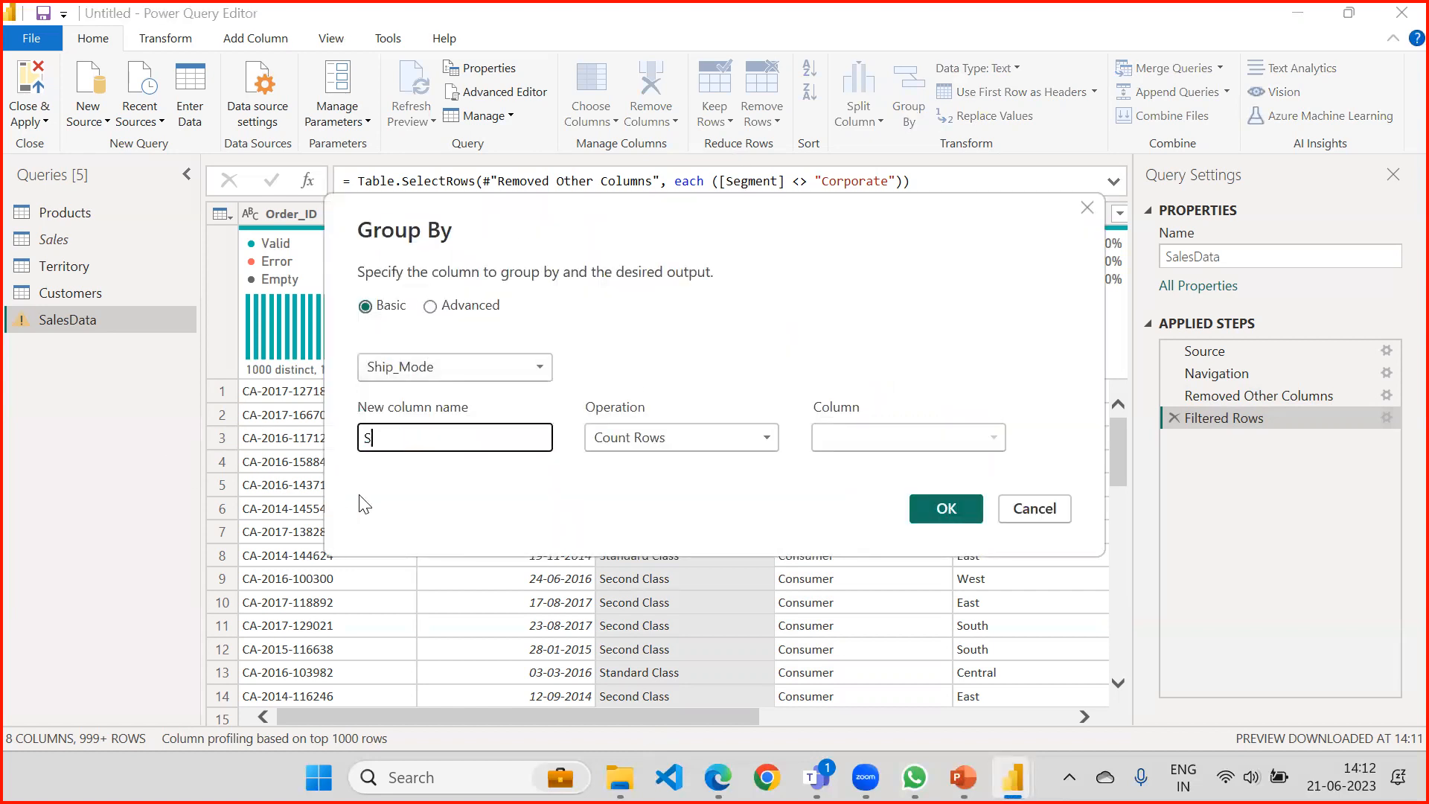
{"action": "type", "text": "Sales"}
{"action": "left_click", "coordinate": [655, 450]}
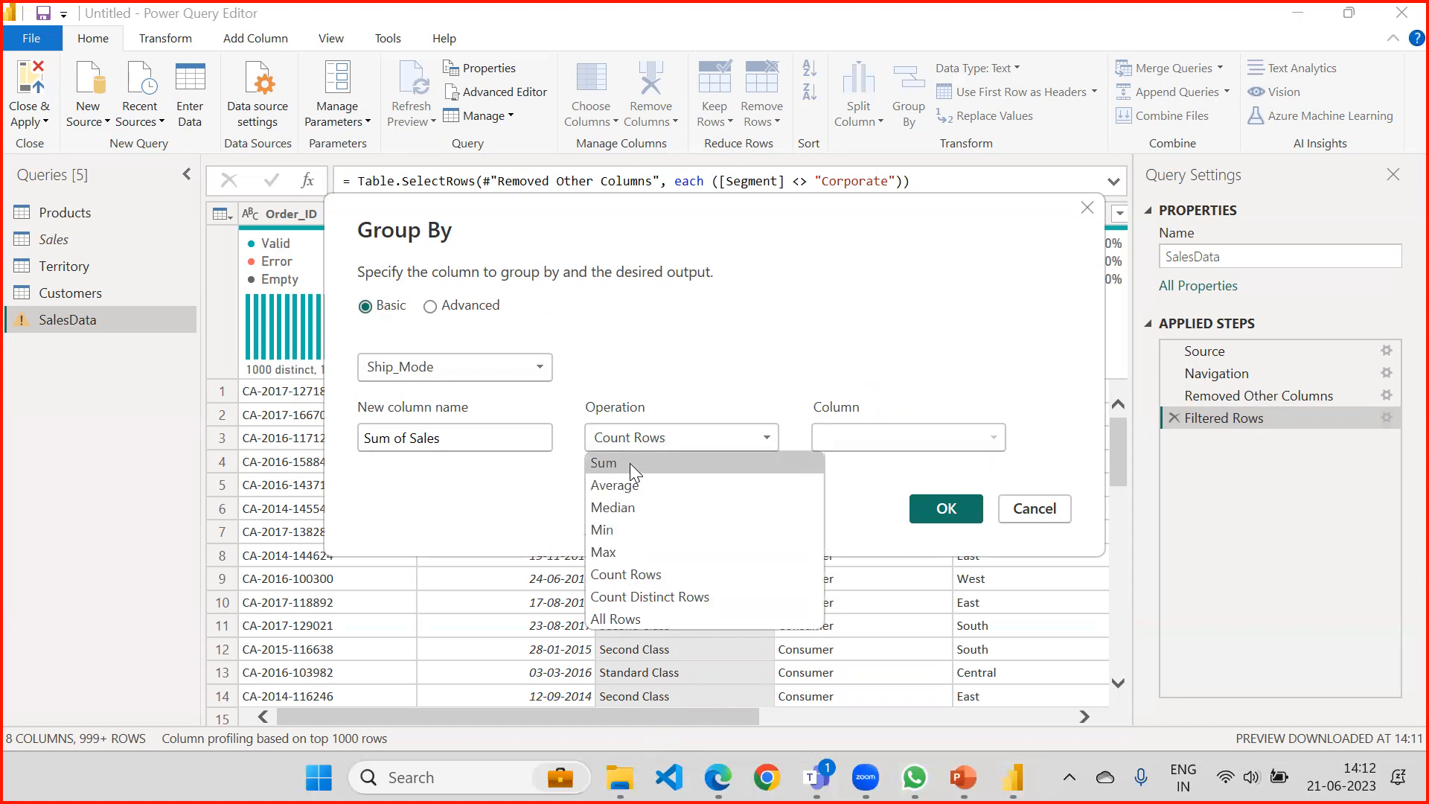
{"action": "left_click", "coordinate": [630, 463]}
{"action": "left_click", "coordinate": [906, 441]}
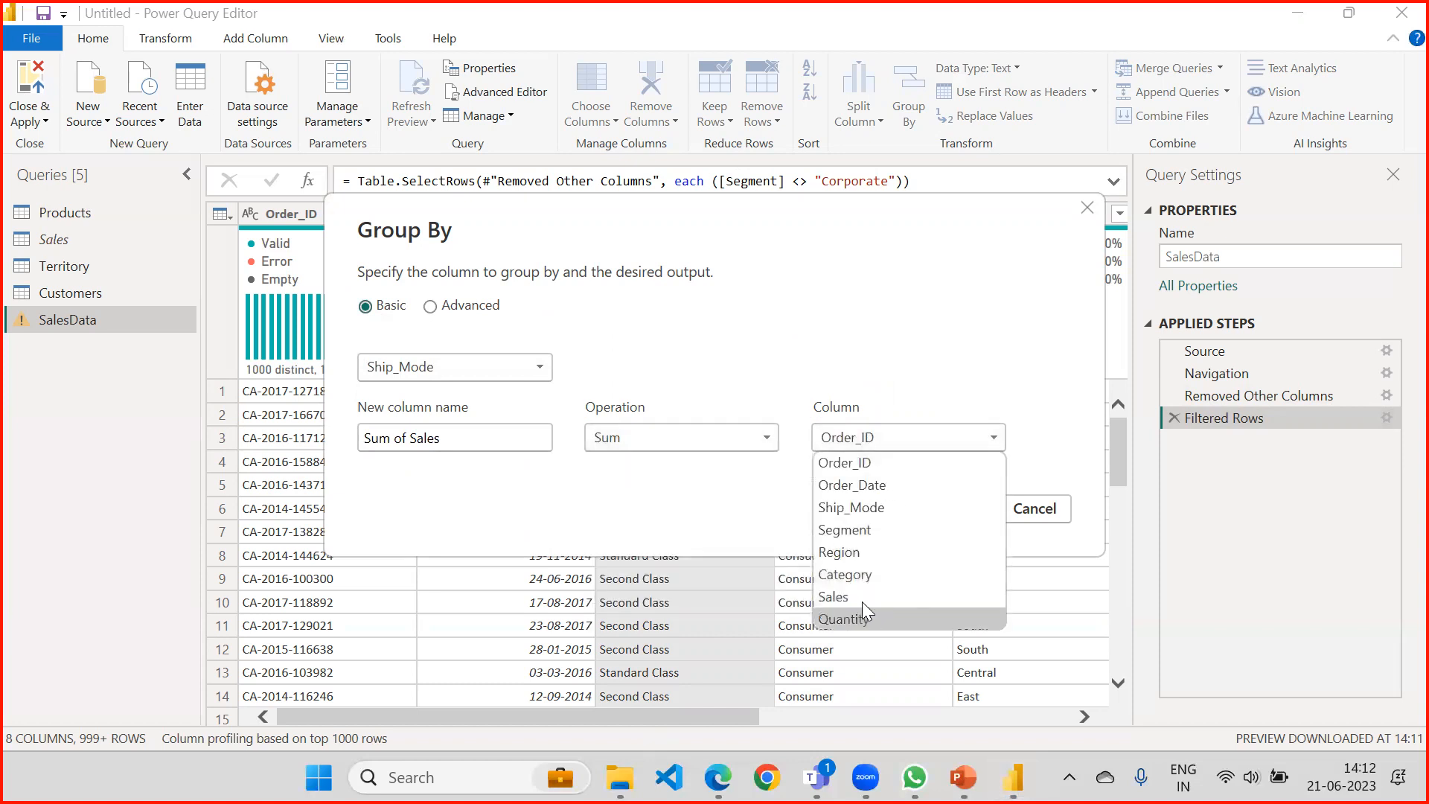
{"action": "left_click", "coordinate": [861, 599]}
{"action": "left_click", "coordinate": [944, 507]}
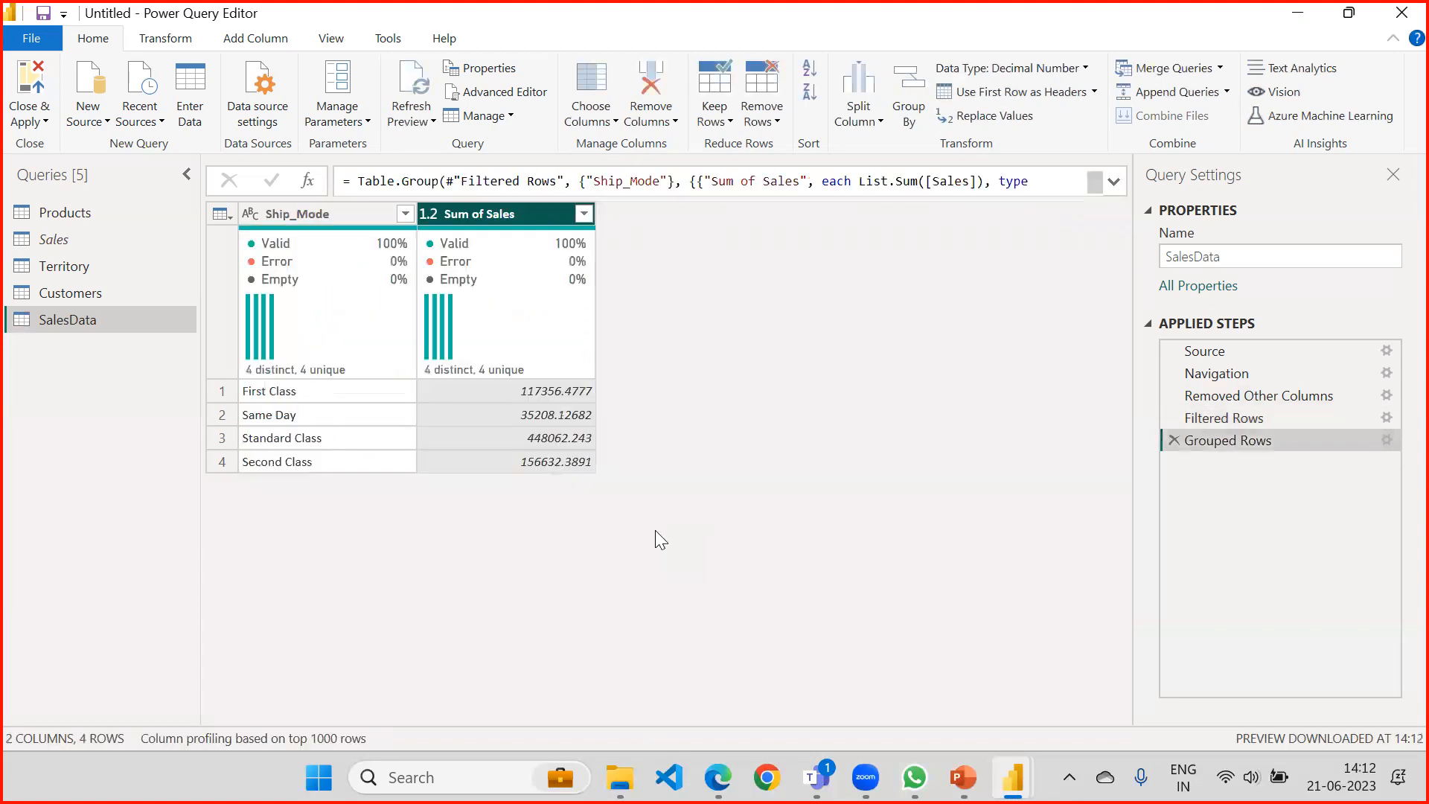
View the native query of the Grouped Rows step, highlighting the group by [Ship_Mode] clause and the whole statement.
{"action": "right_click", "coordinate": [1279, 442]}
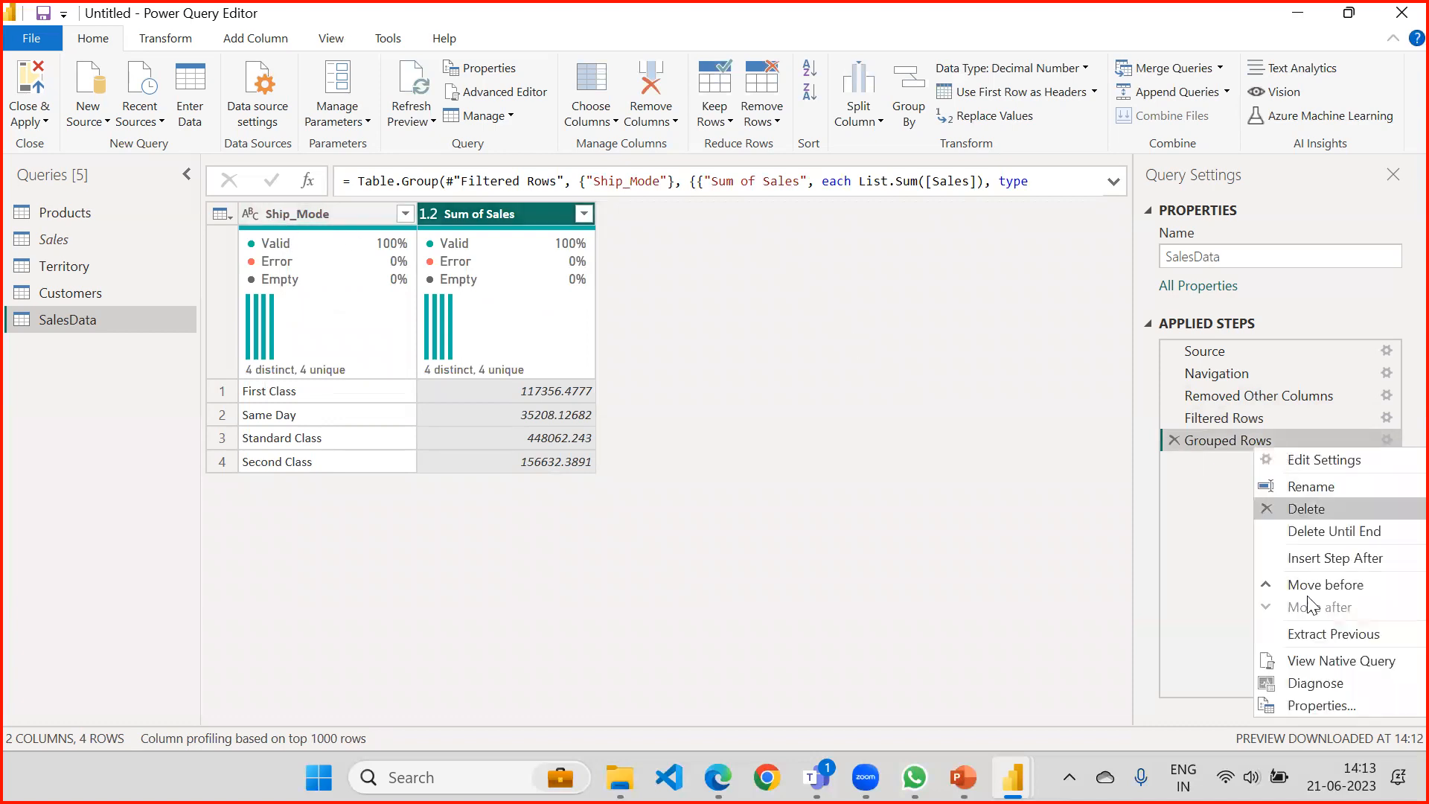
{"action": "left_click", "coordinate": [1320, 661]}
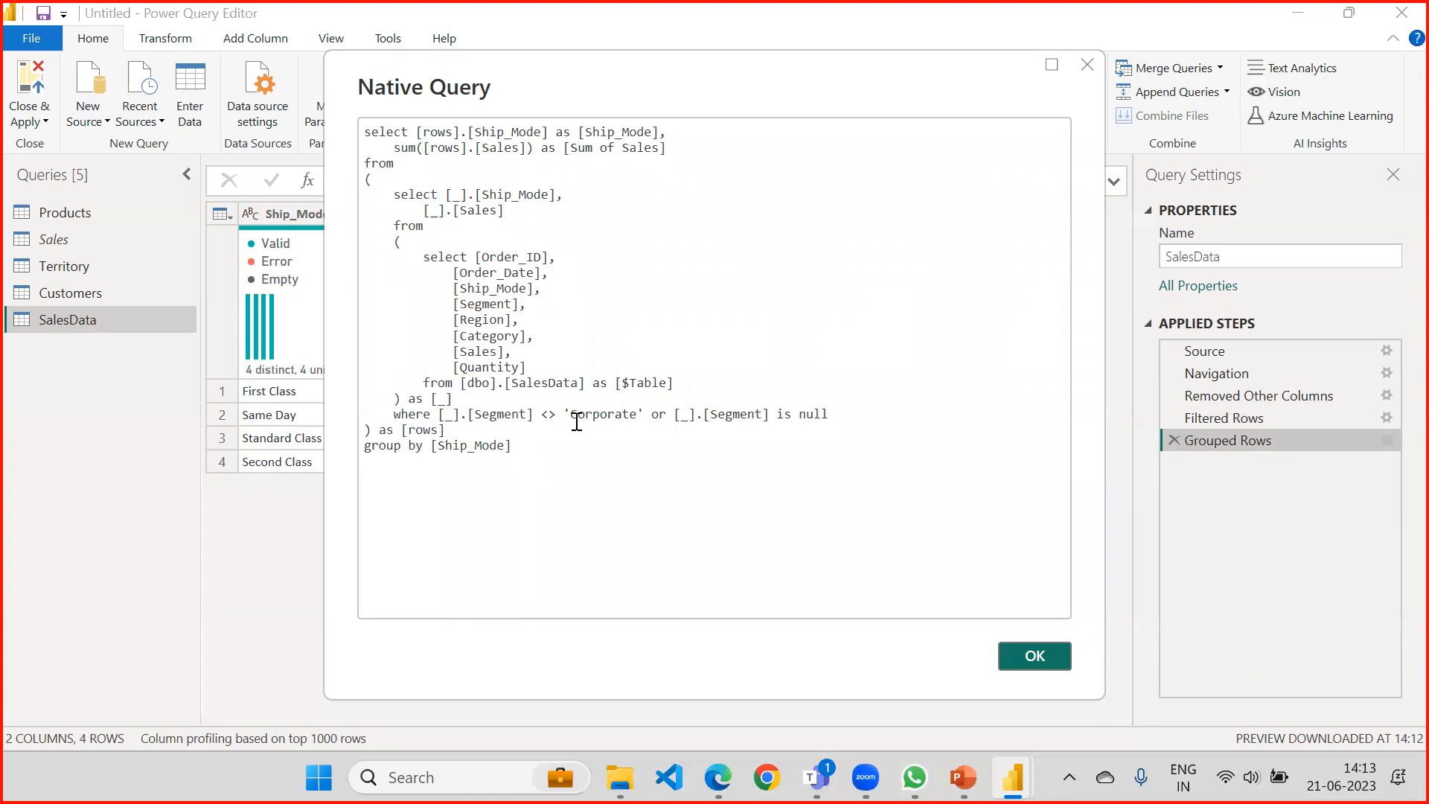
{"action": "left_click_drag", "start_coordinate": [532, 442], "coordinate": [336, 447]}
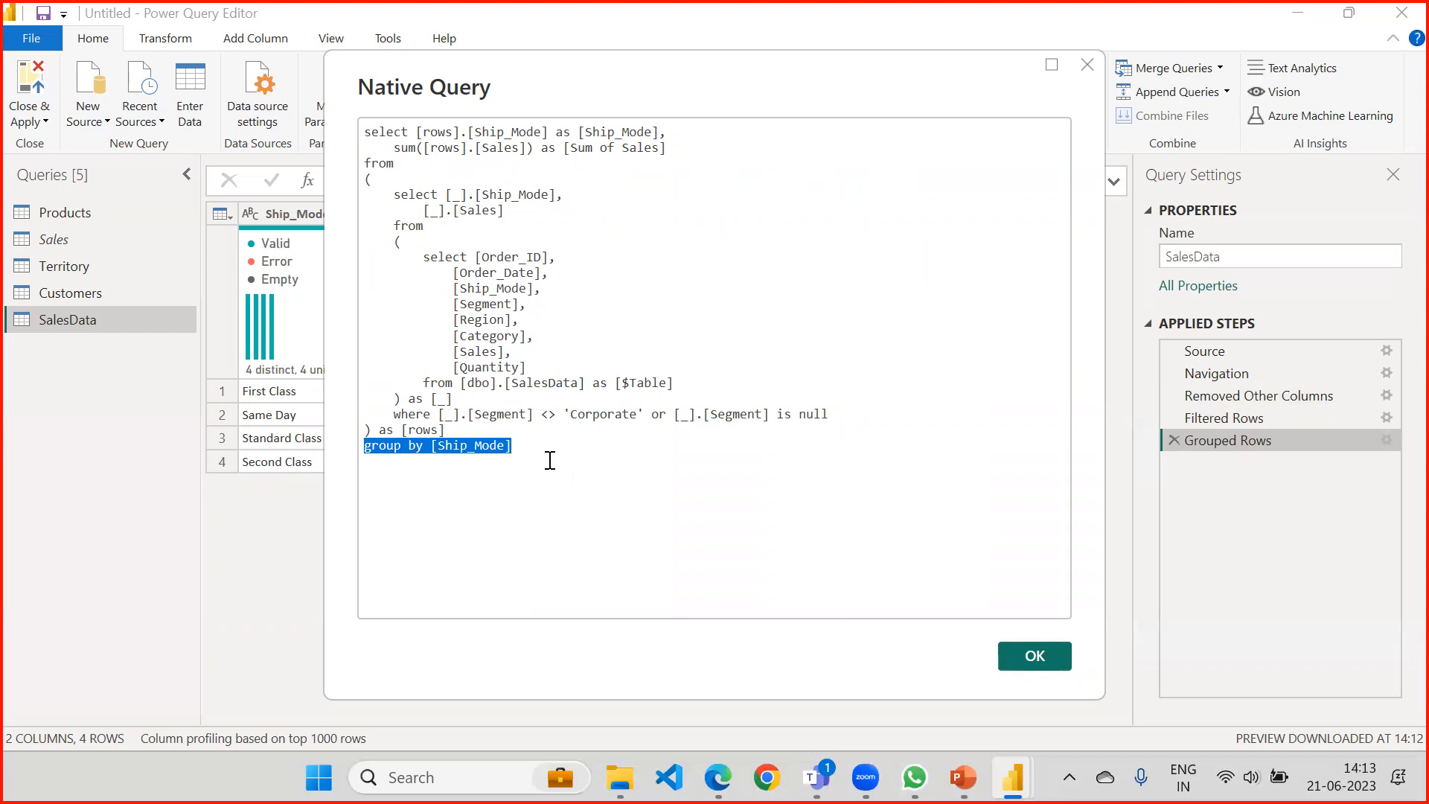
{"action": "left_click_drag", "start_coordinate": [606, 451], "coordinate": [332, 108]}
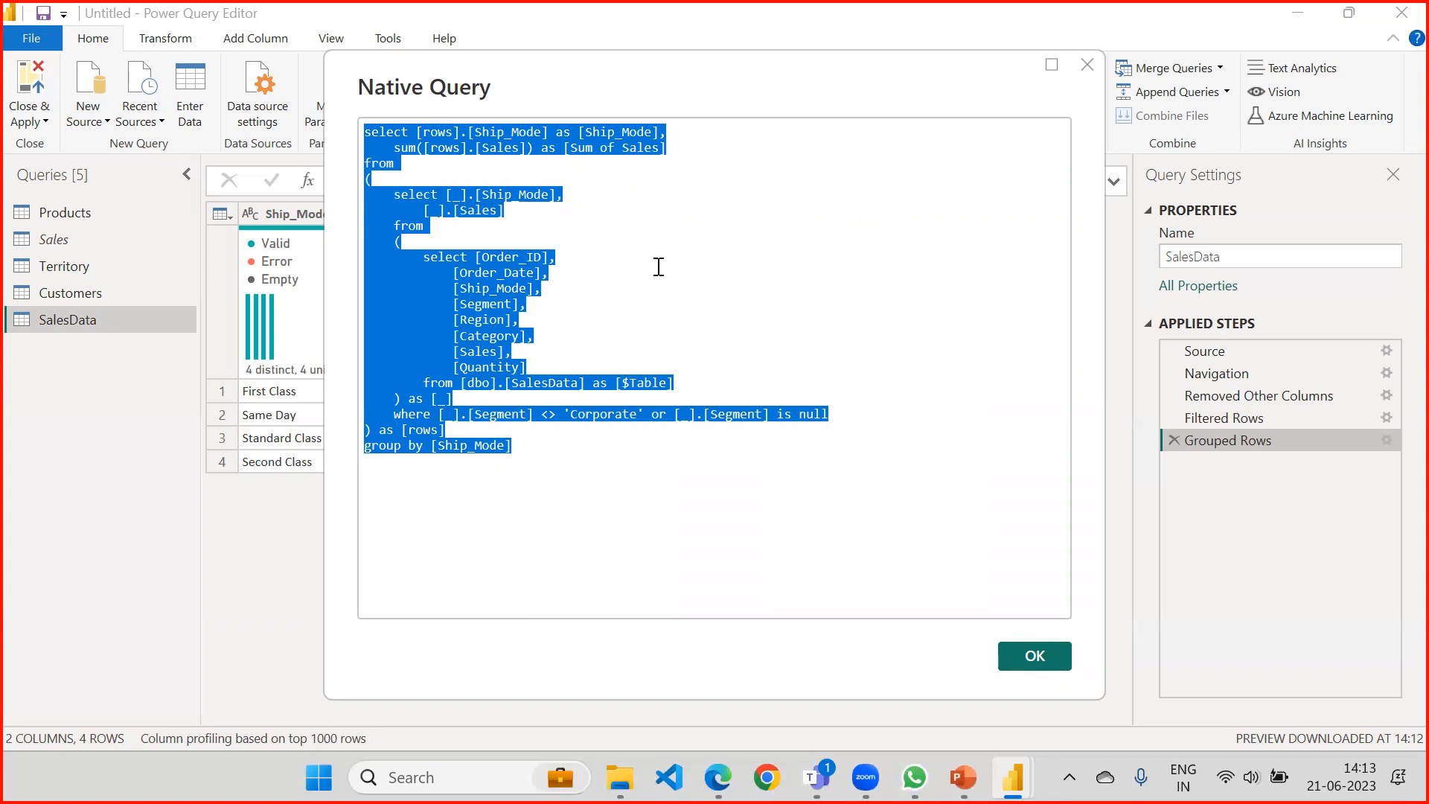
{"action": "left_click", "coordinate": [521, 446]}
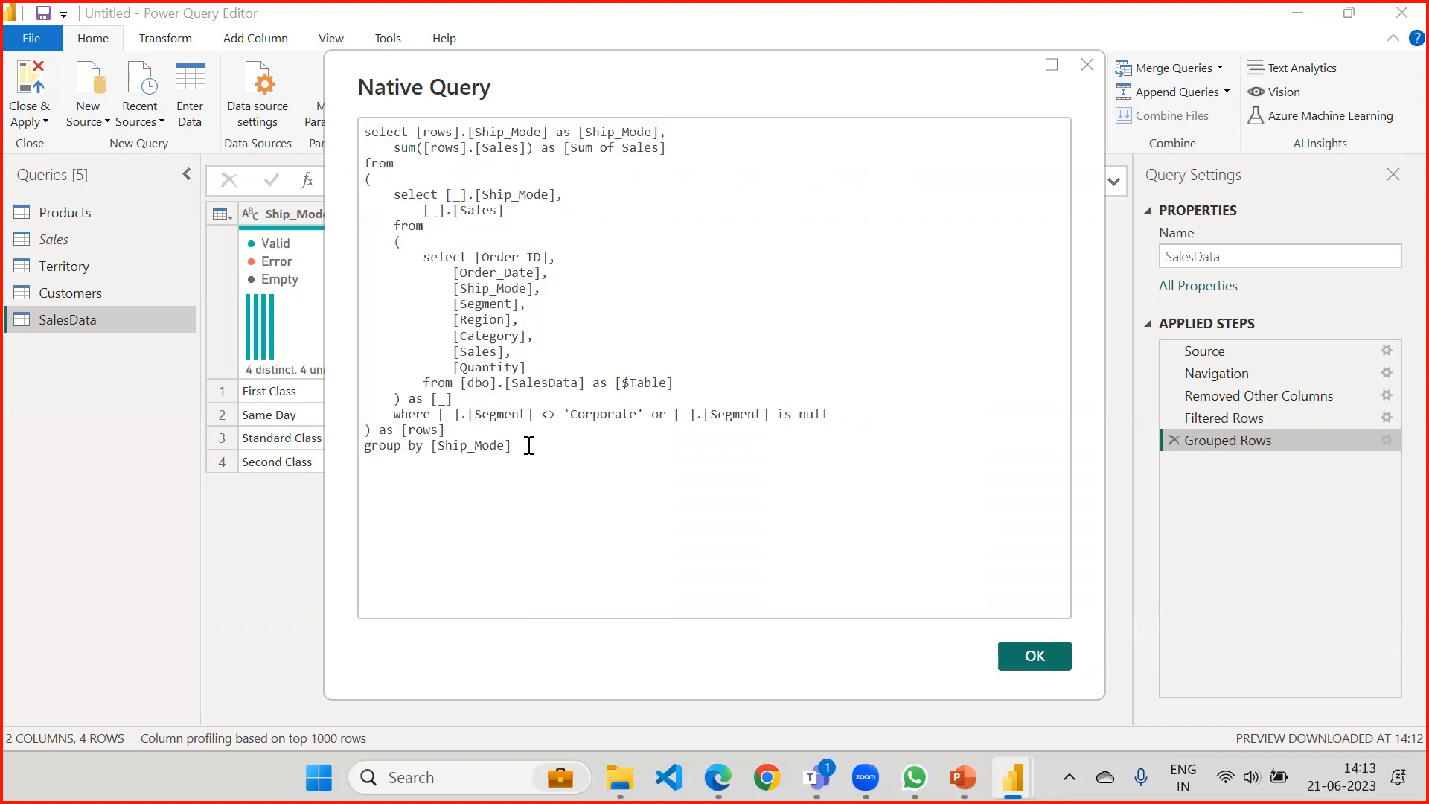
{"action": "left_click_drag", "start_coordinate": [355, 430], "coordinate": [316, 112]}
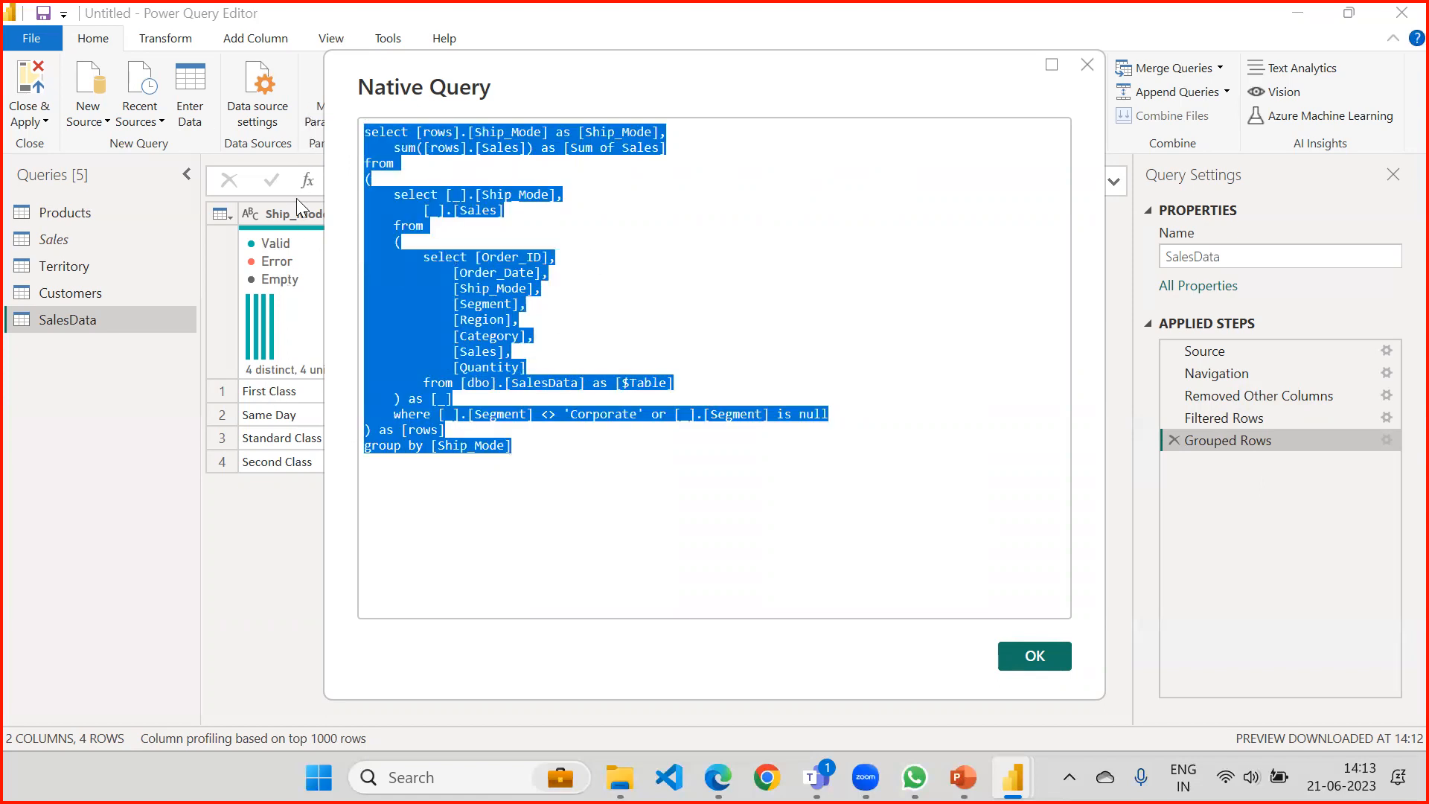
{"action": "mouse_move", "coordinate": [512, 79]}
{"action": "left_mouse_down"}
{"action": "mouse_move", "coordinate": [487, 94]}
{"action": "mouse_move", "coordinate": [523, 66]}
{"action": "left_mouse_up"}
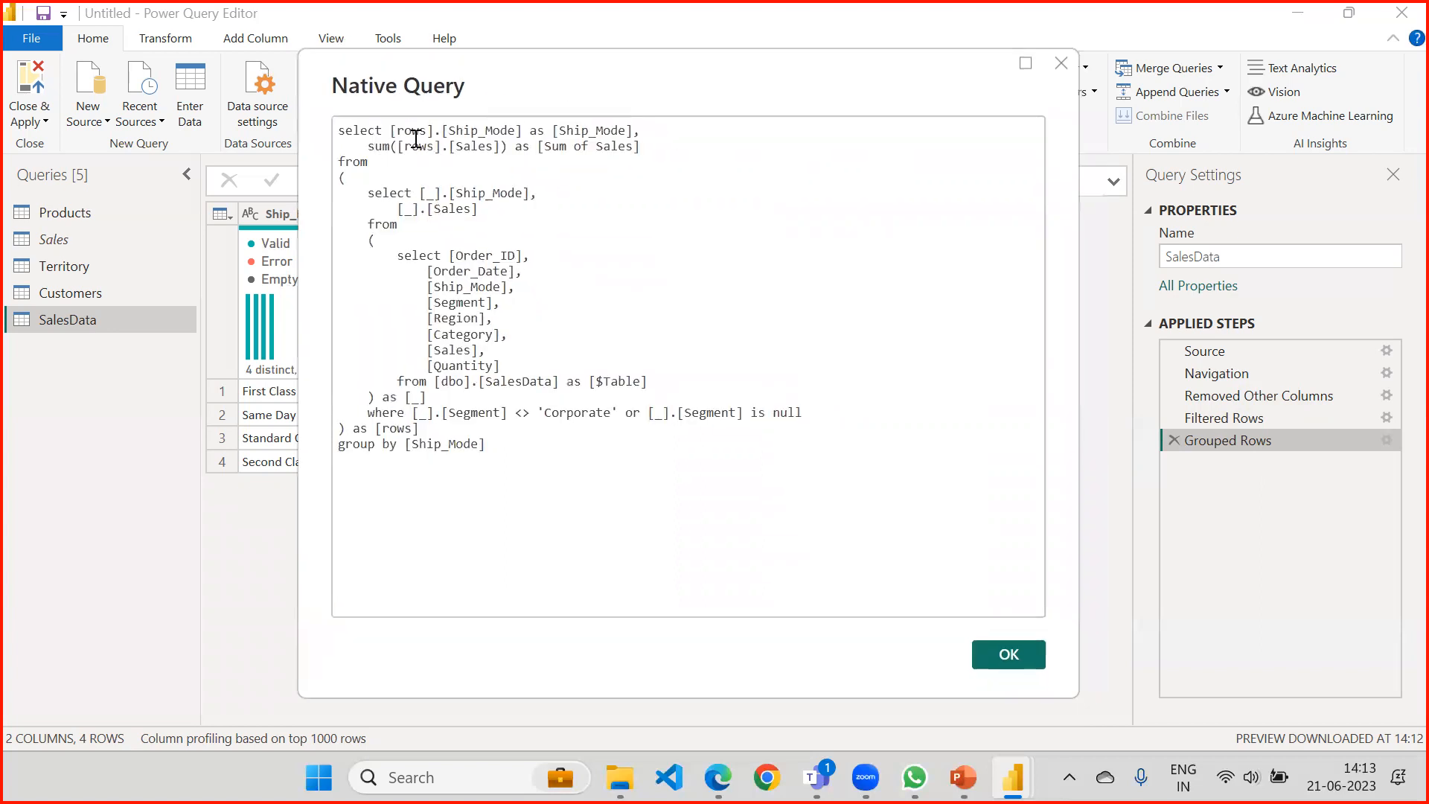
Highlight the outer select, nested subquery, rows alias, sum expression and Sum of Sales alias, and close the native query.
{"action": "left_click_drag", "start_coordinate": [398, 130], "coordinate": [394, 156]}
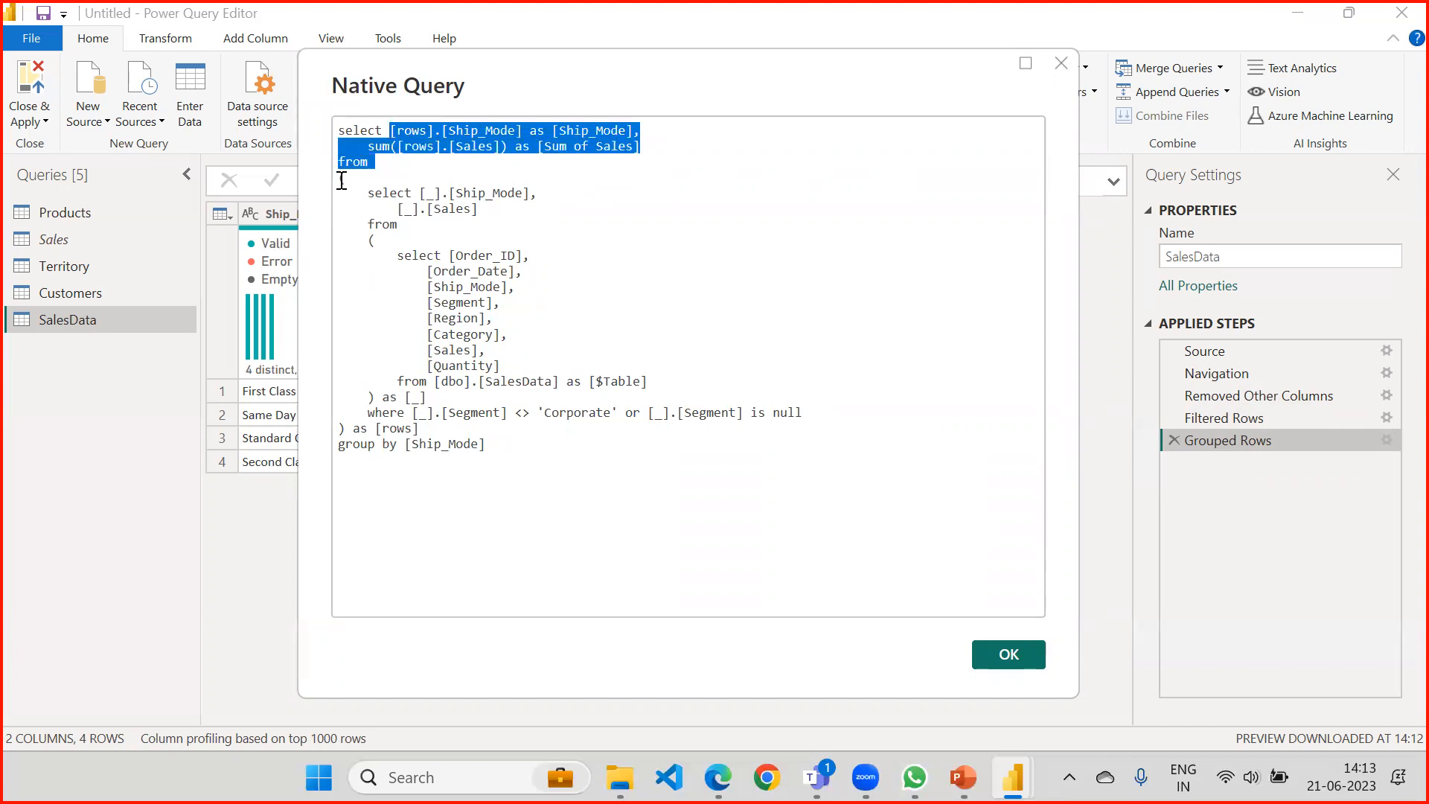
{"action": "left_click_drag", "start_coordinate": [338, 180], "coordinate": [352, 427]}
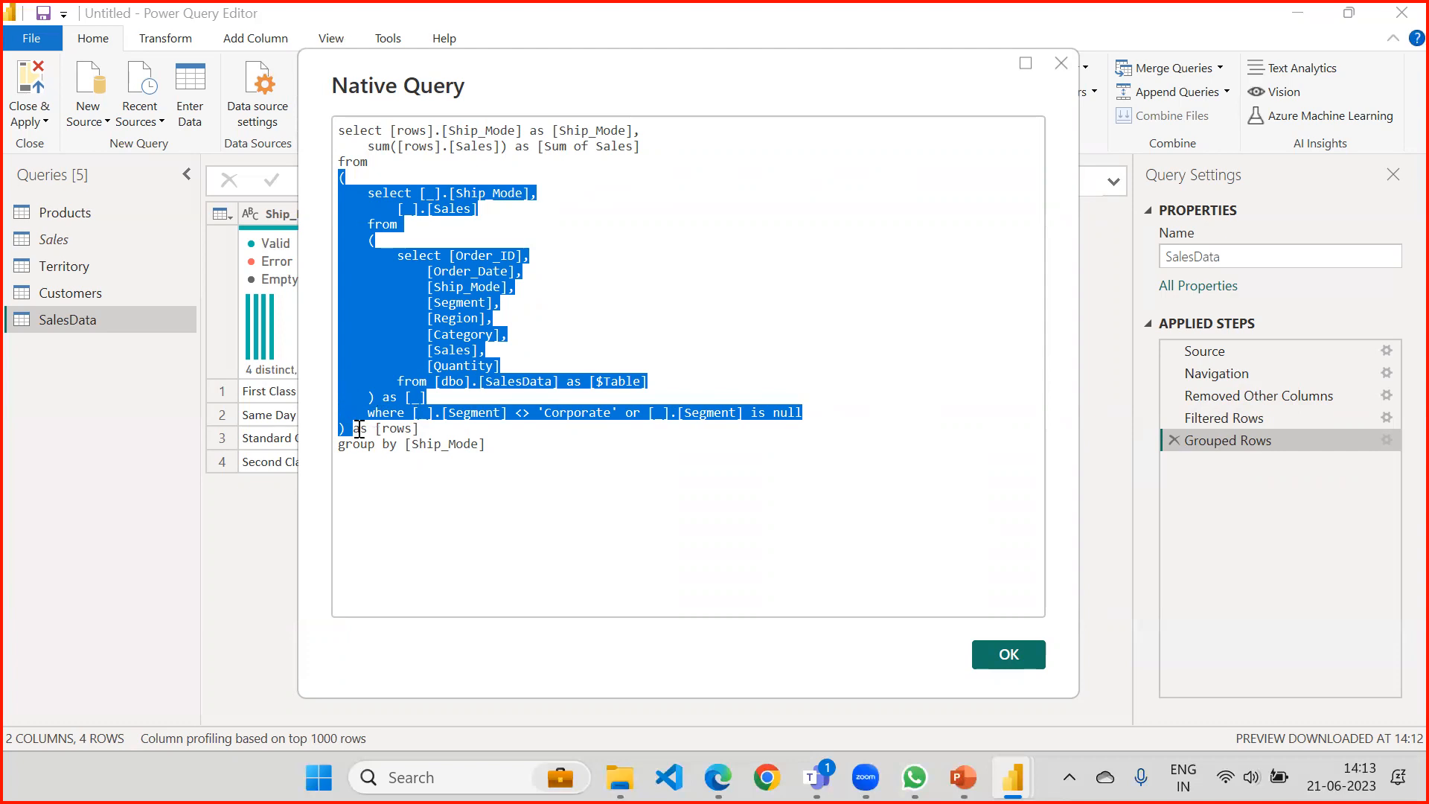
{"action": "left_click_drag", "start_coordinate": [421, 430], "coordinate": [359, 429]}
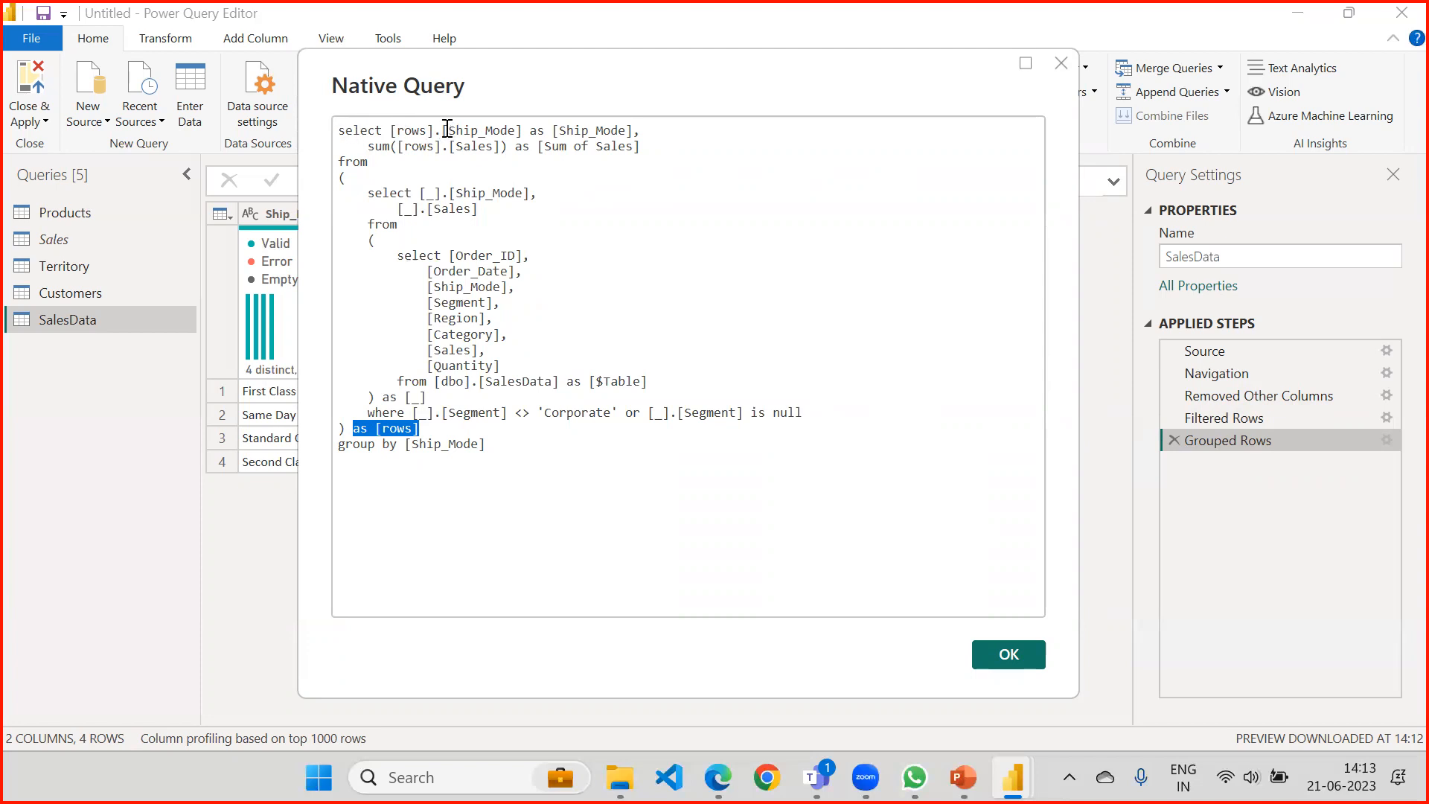
{"action": "left_click_drag", "start_coordinate": [419, 429], "coordinate": [353, 429]}
{"action": "left_click_drag", "start_coordinate": [368, 146], "coordinate": [510, 144]}
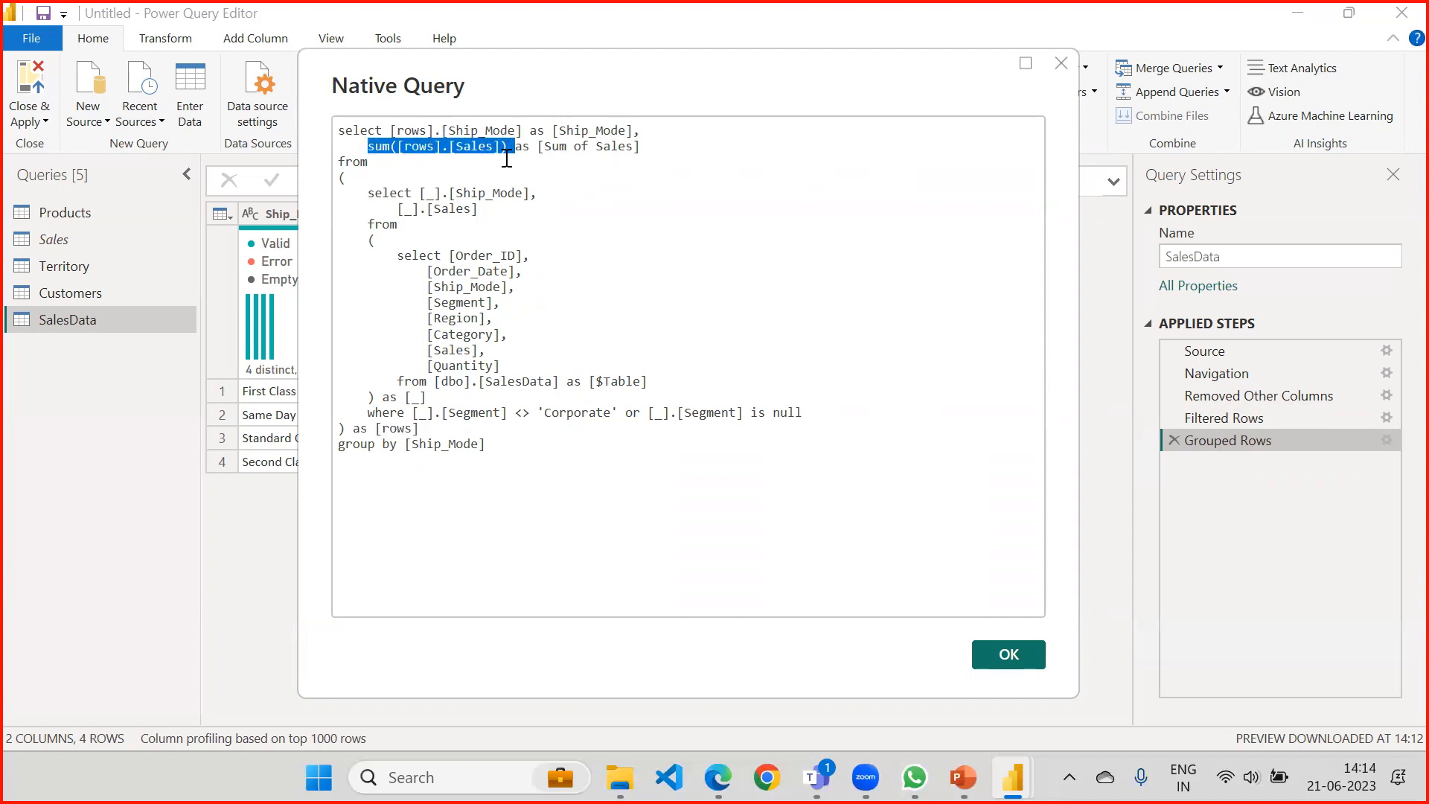
{"action": "left_click_drag", "start_coordinate": [538, 145], "coordinate": [642, 146]}
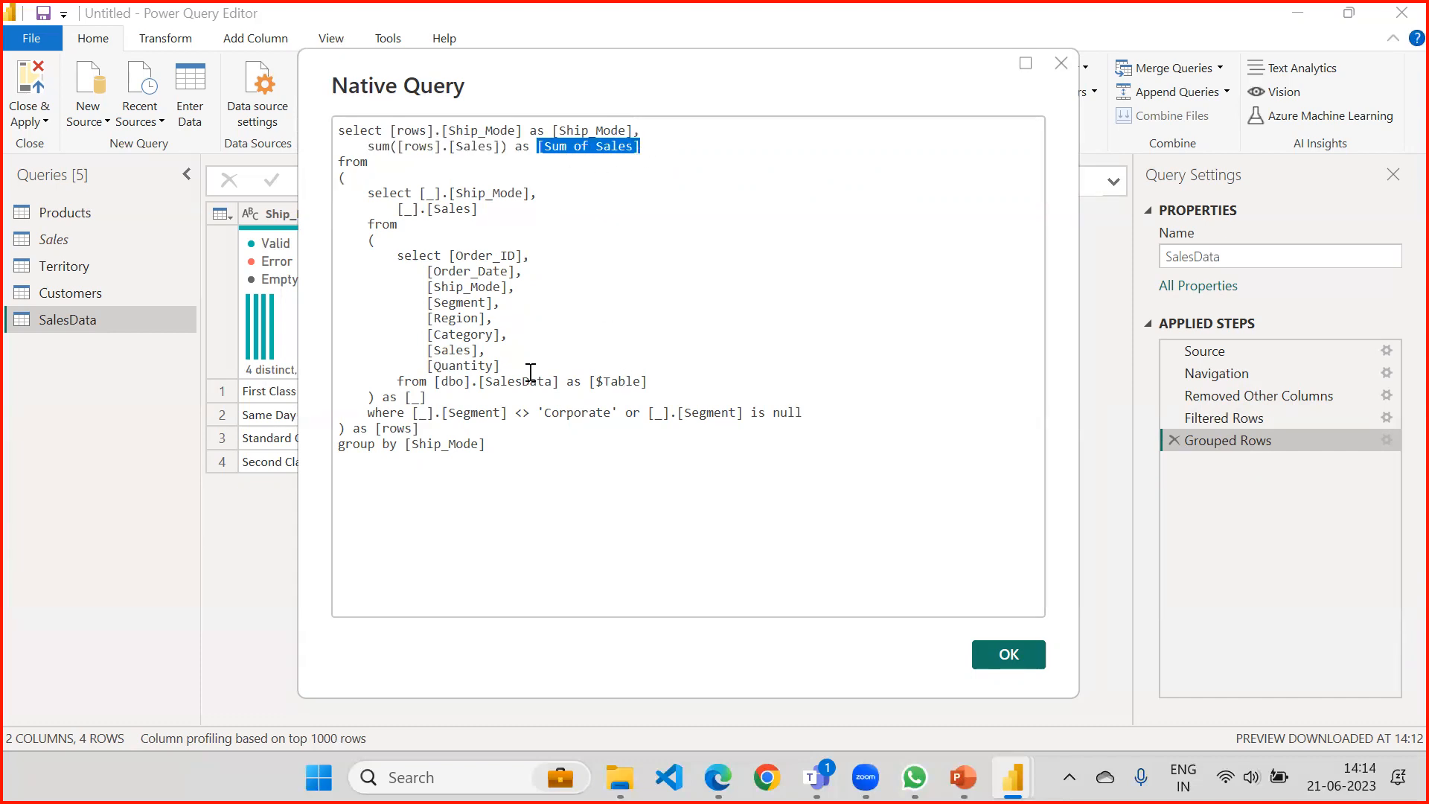
{"action": "left_click", "coordinate": [1006, 657]}
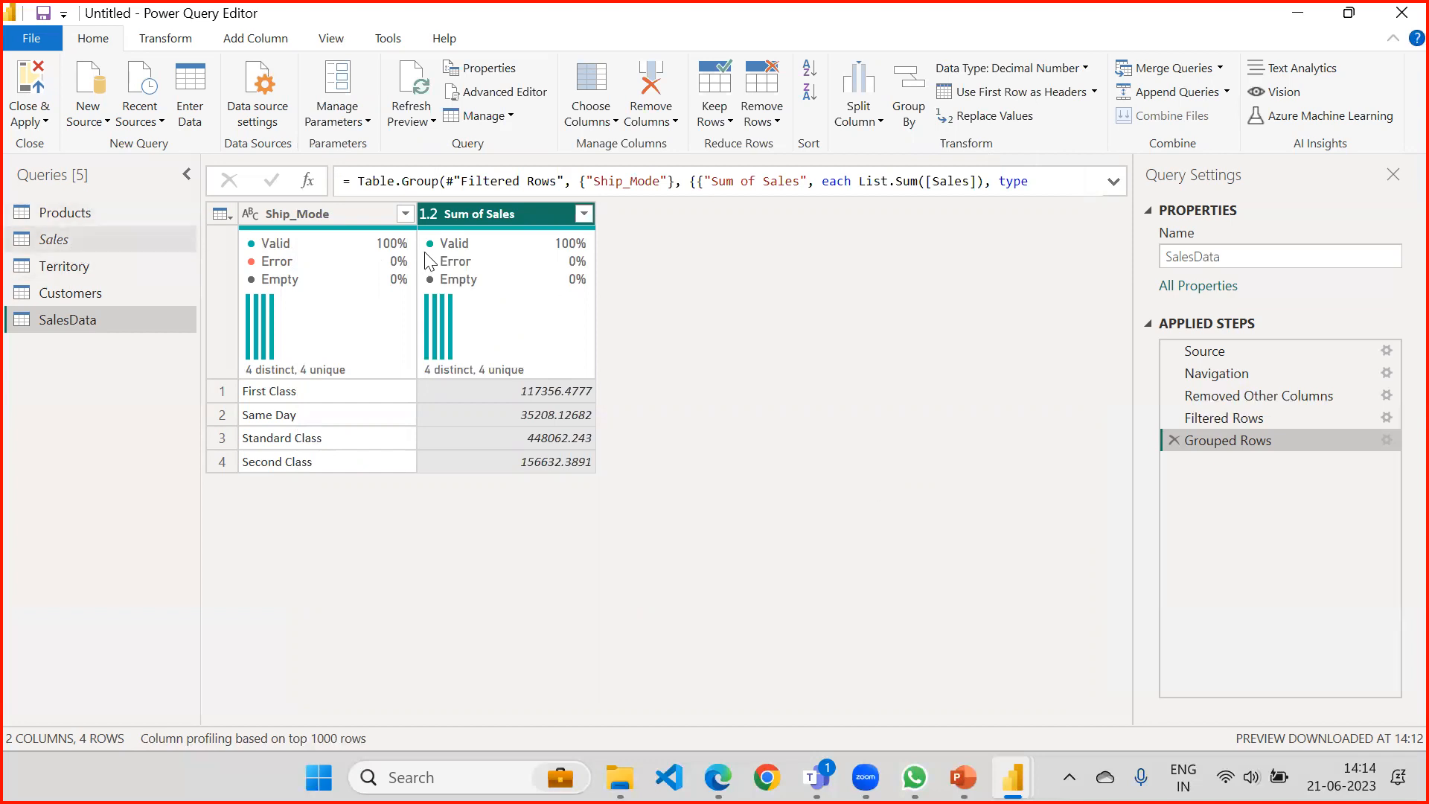
Close Power Query Editor and apply the pending SalesData changes to the report.
{"action": "left_click", "coordinate": [29, 120]}
{"action": "left_click", "coordinate": [67, 142]}
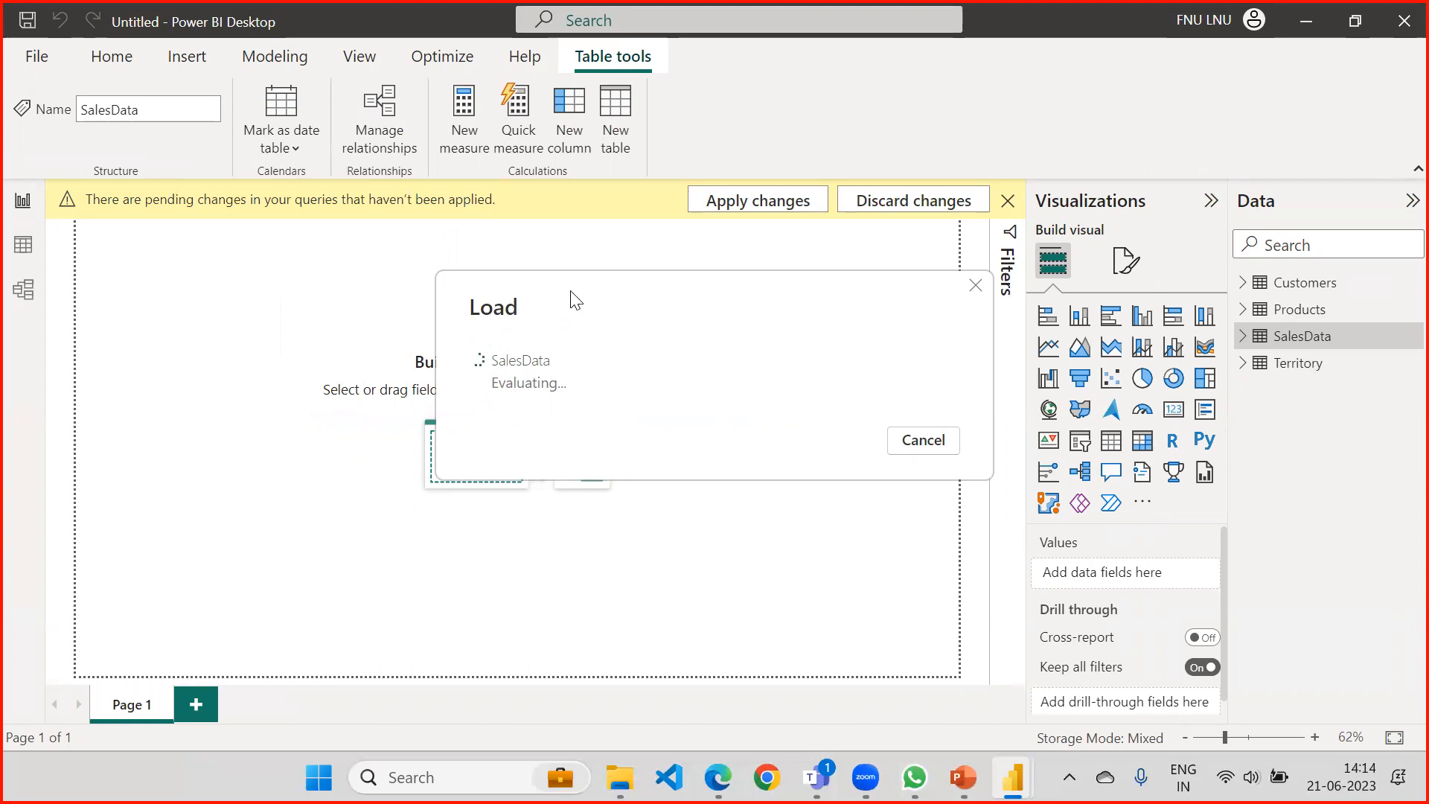
{"action": "left_click_drag", "start_coordinate": [574, 300], "coordinate": [459, 300]}
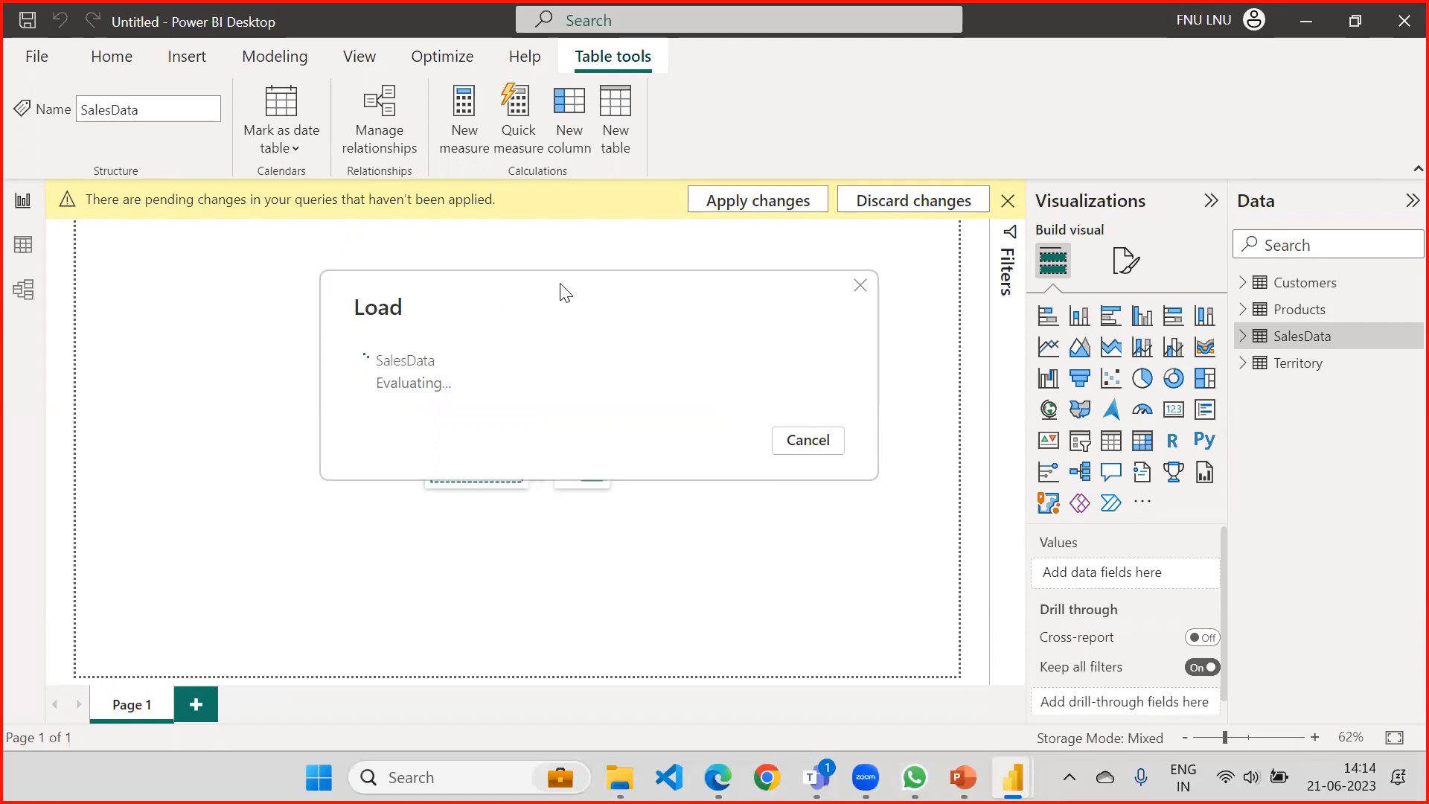
{"action": "left_click_drag", "start_coordinate": [561, 284], "coordinate": [533, 313]}
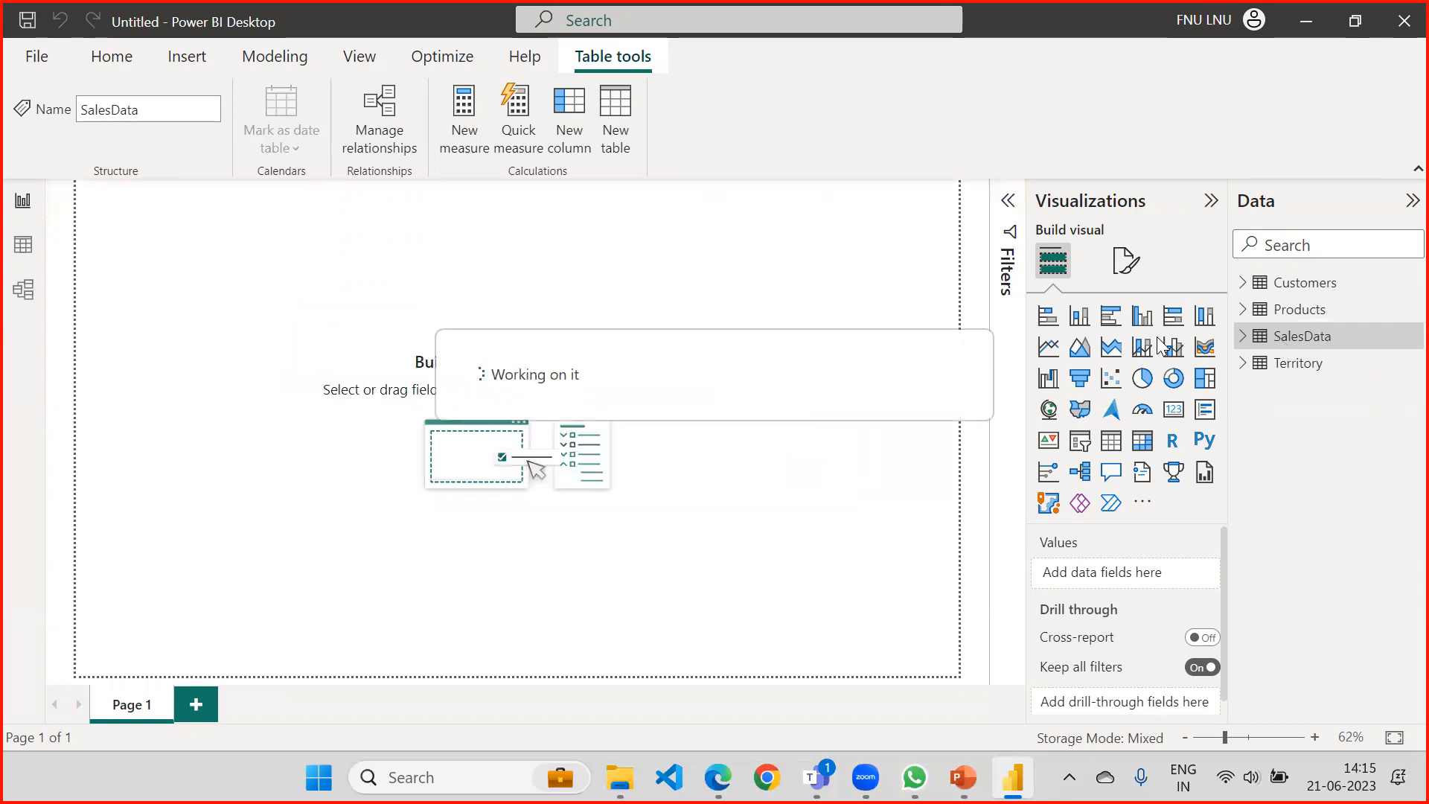
Build an enlarged stacked column chart from SalesData with Ship_Mode on the X-axis and Sum of Sales on the Y-axis.
{"action": "left_click", "coordinate": [1242, 338]}
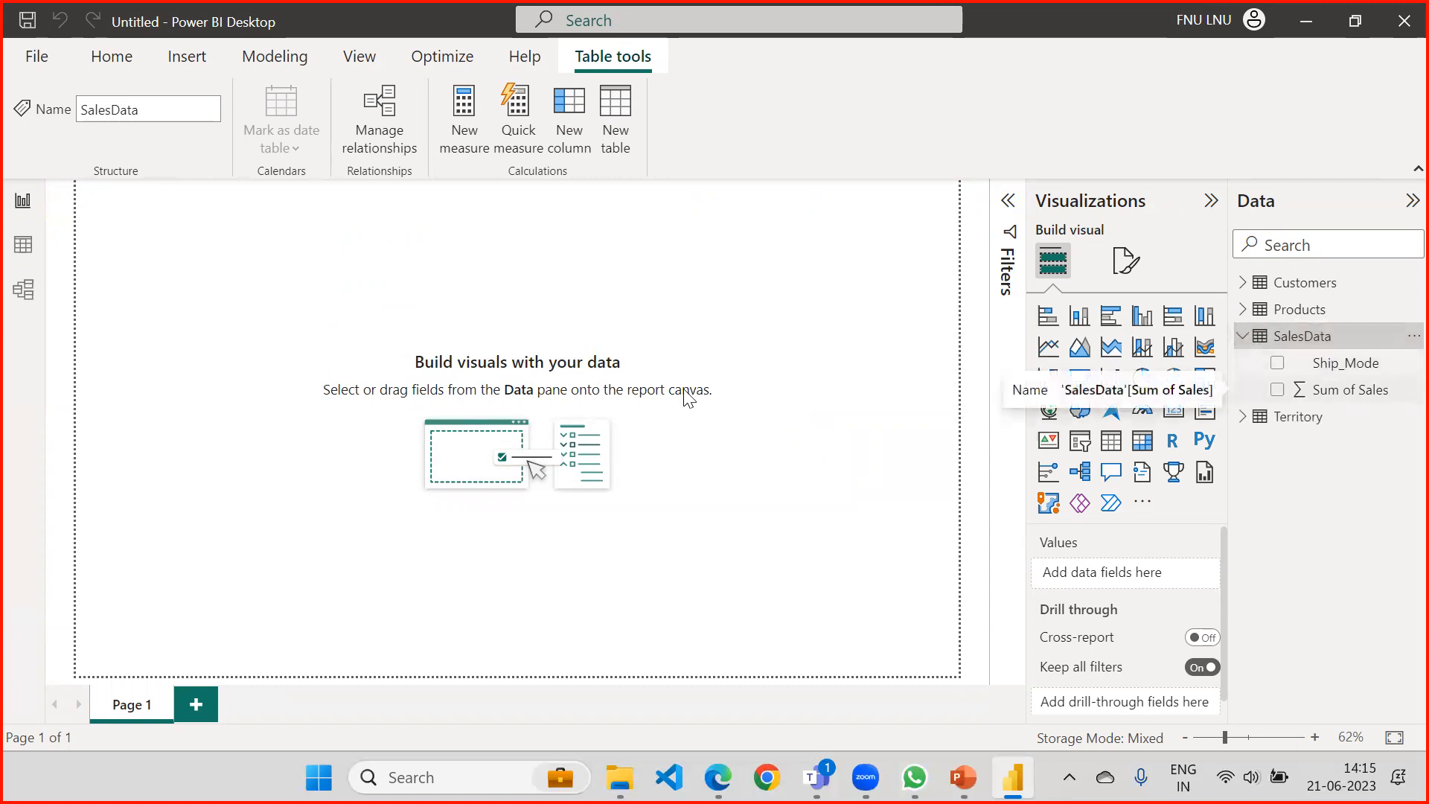
{"action": "left_click", "coordinate": [1046, 317]}
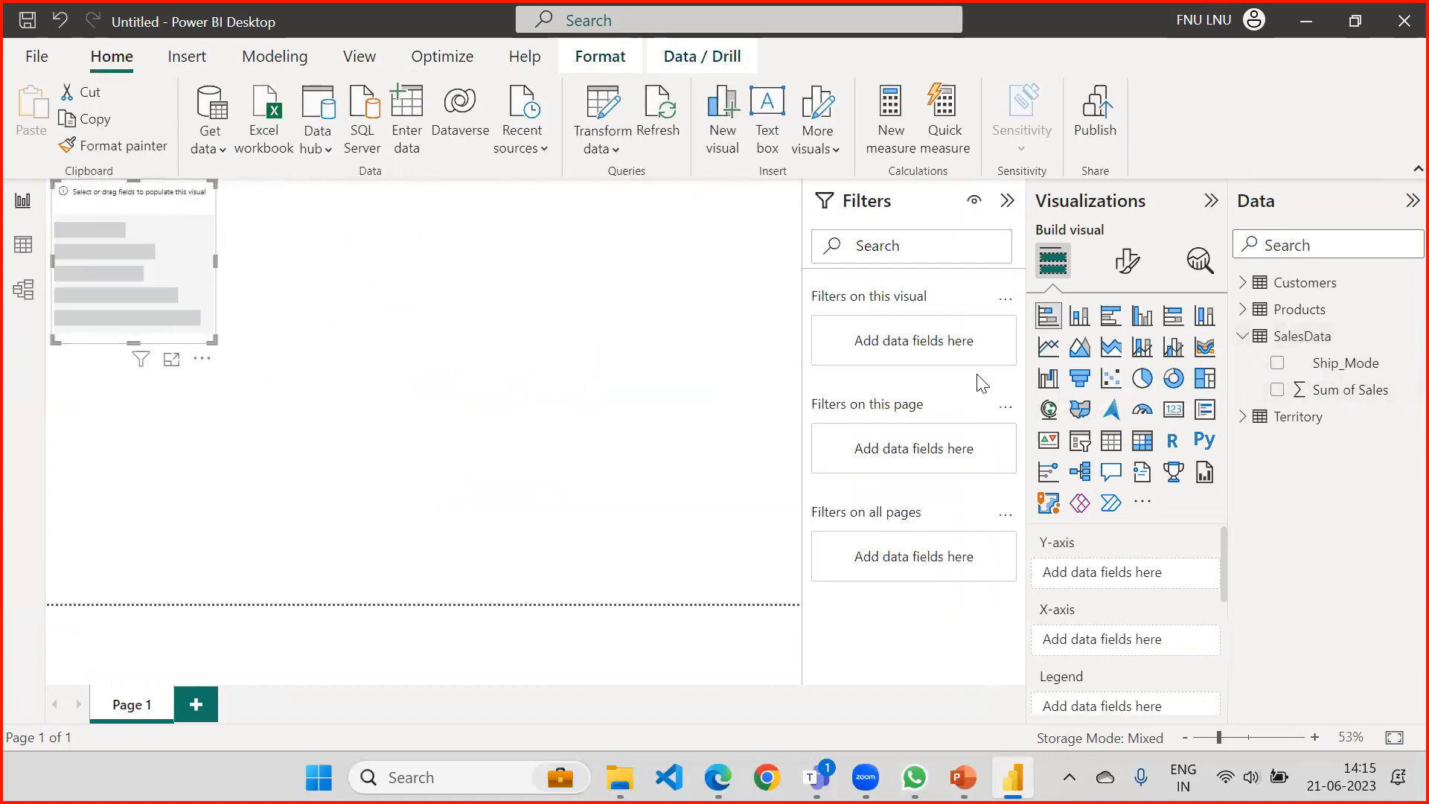
{"action": "left_click", "coordinate": [1079, 316]}
{"action": "left_click_drag", "start_coordinate": [159, 206], "coordinate": [99, 311]}
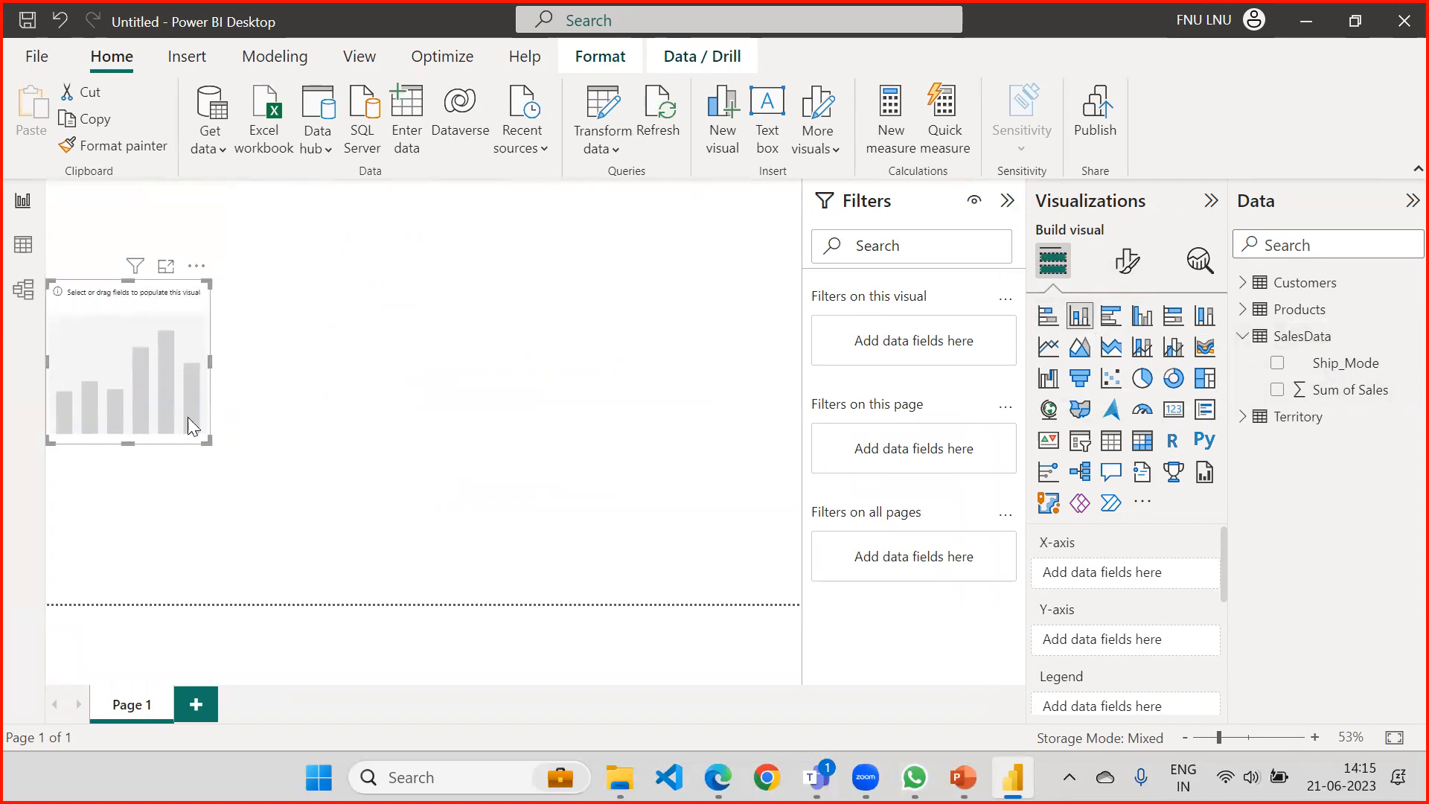
{"action": "left_click_drag", "start_coordinate": [211, 443], "coordinate": [409, 467]}
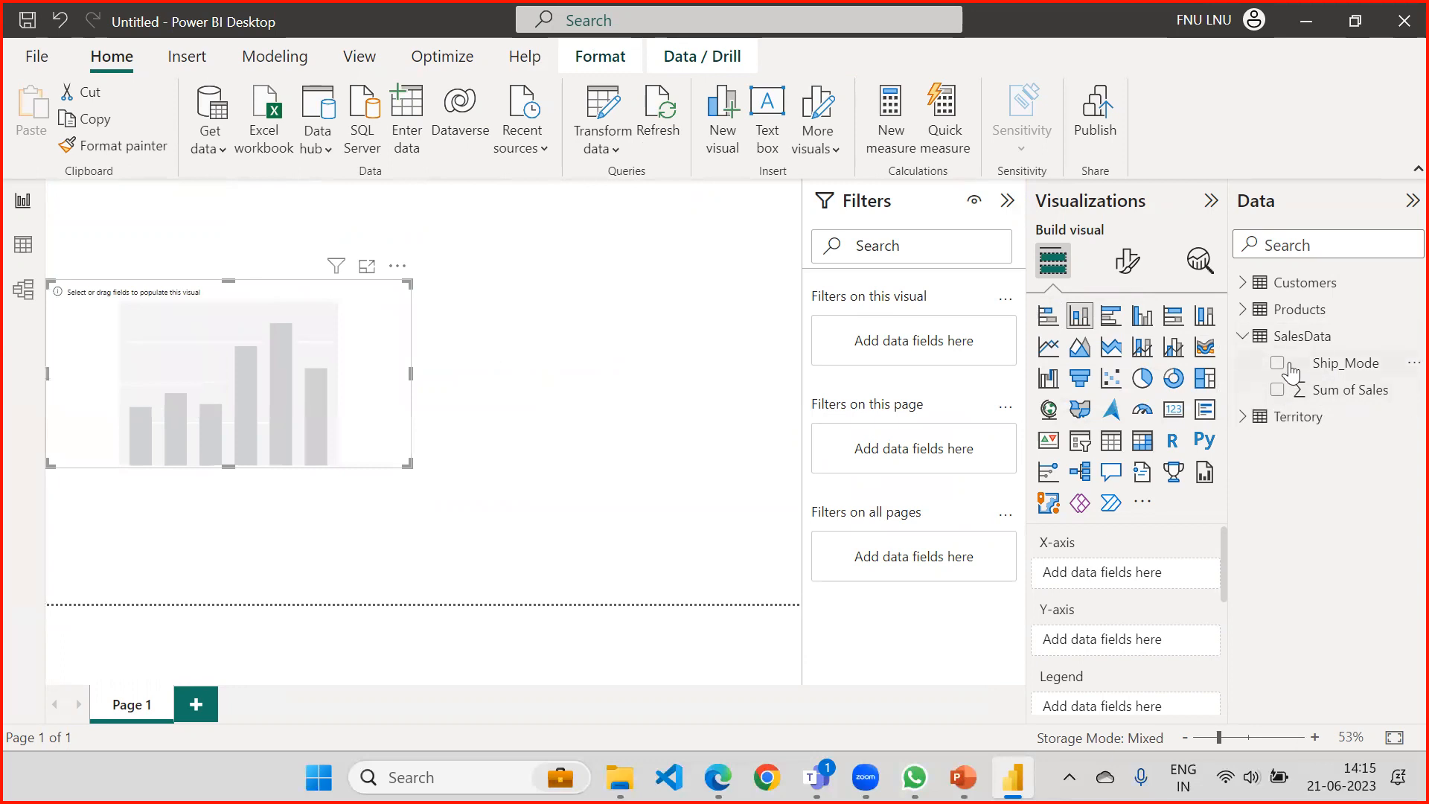
{"action": "left_click_drag", "start_coordinate": [1295, 394], "coordinate": [313, 376]}
{"action": "left_click_drag", "start_coordinate": [779, 368], "coordinate": [281, 360]}
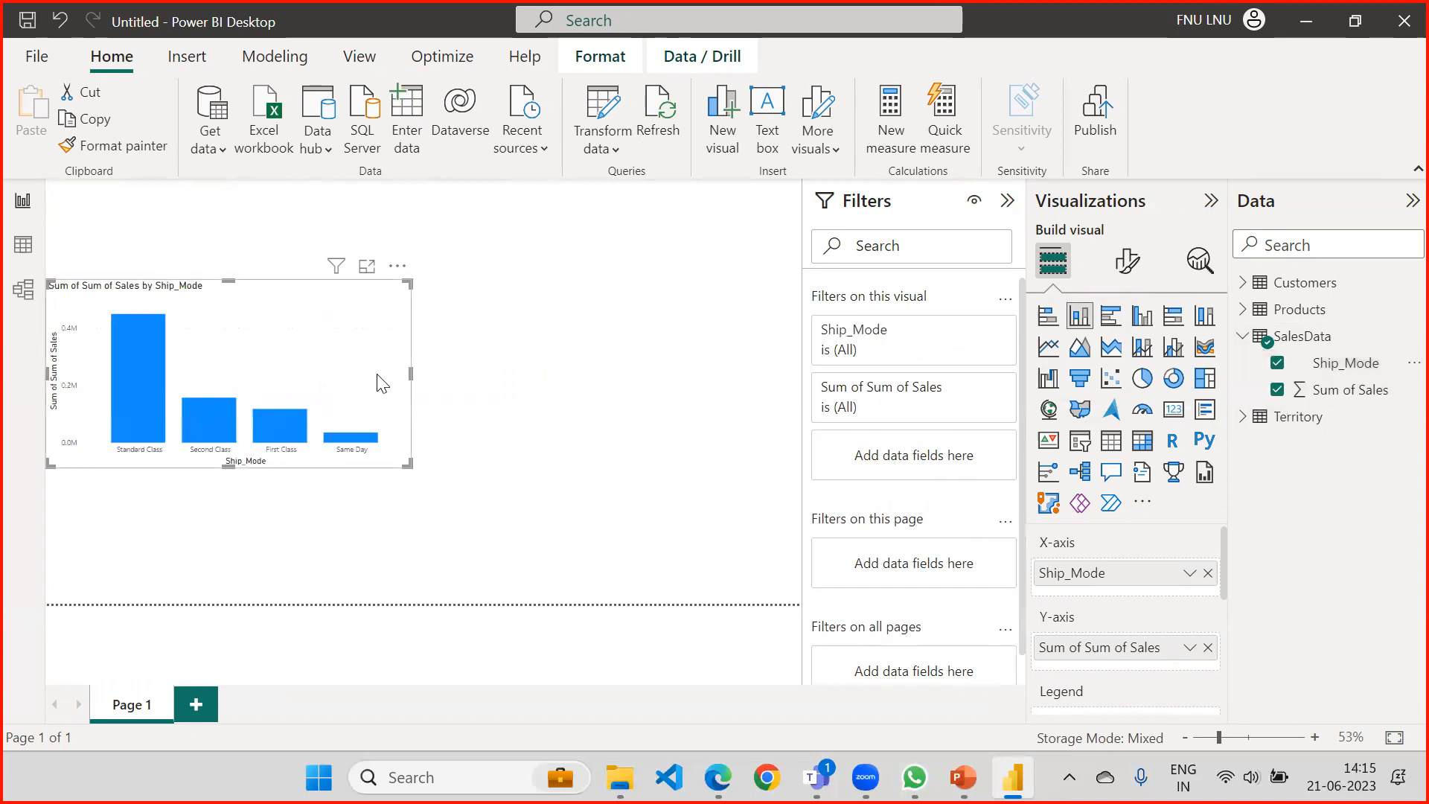
{"action": "left_click_drag", "start_coordinate": [407, 464], "coordinate": [552, 526]}
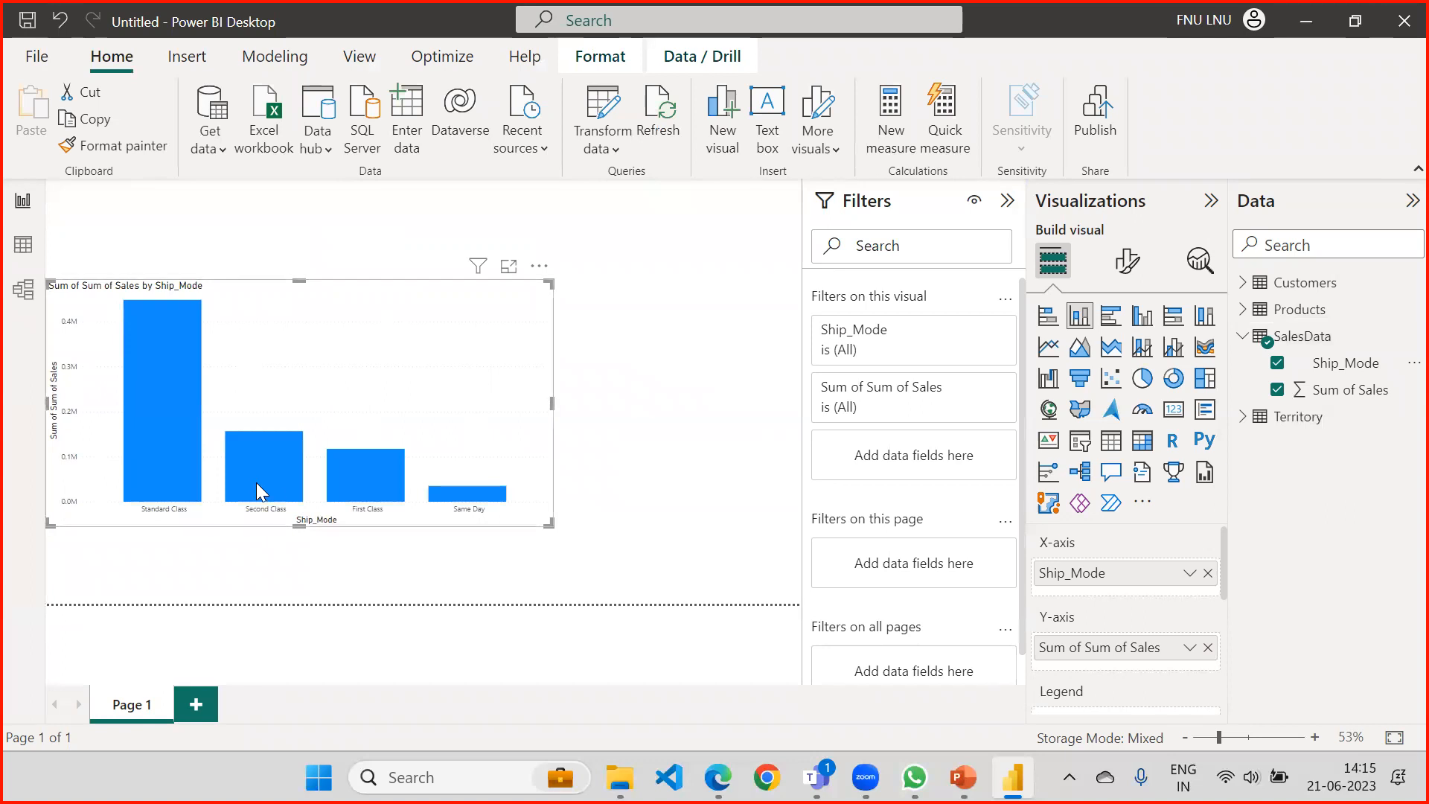
Collapse the SalesData field list and expand the chart's Ship_Mode filter.
{"action": "mouse_move", "coordinate": [257, 491]}
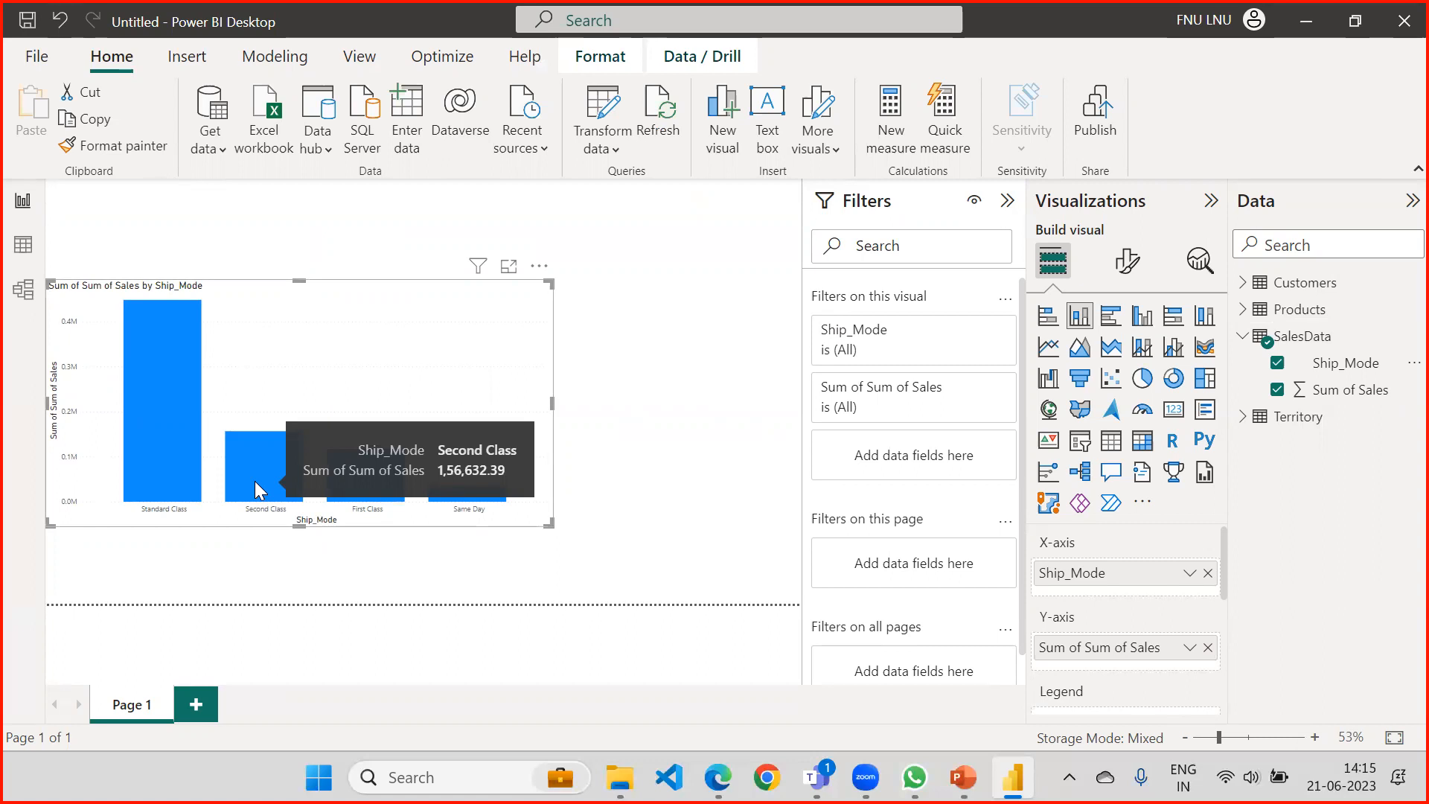
{"action": "left_click", "coordinate": [1238, 339]}
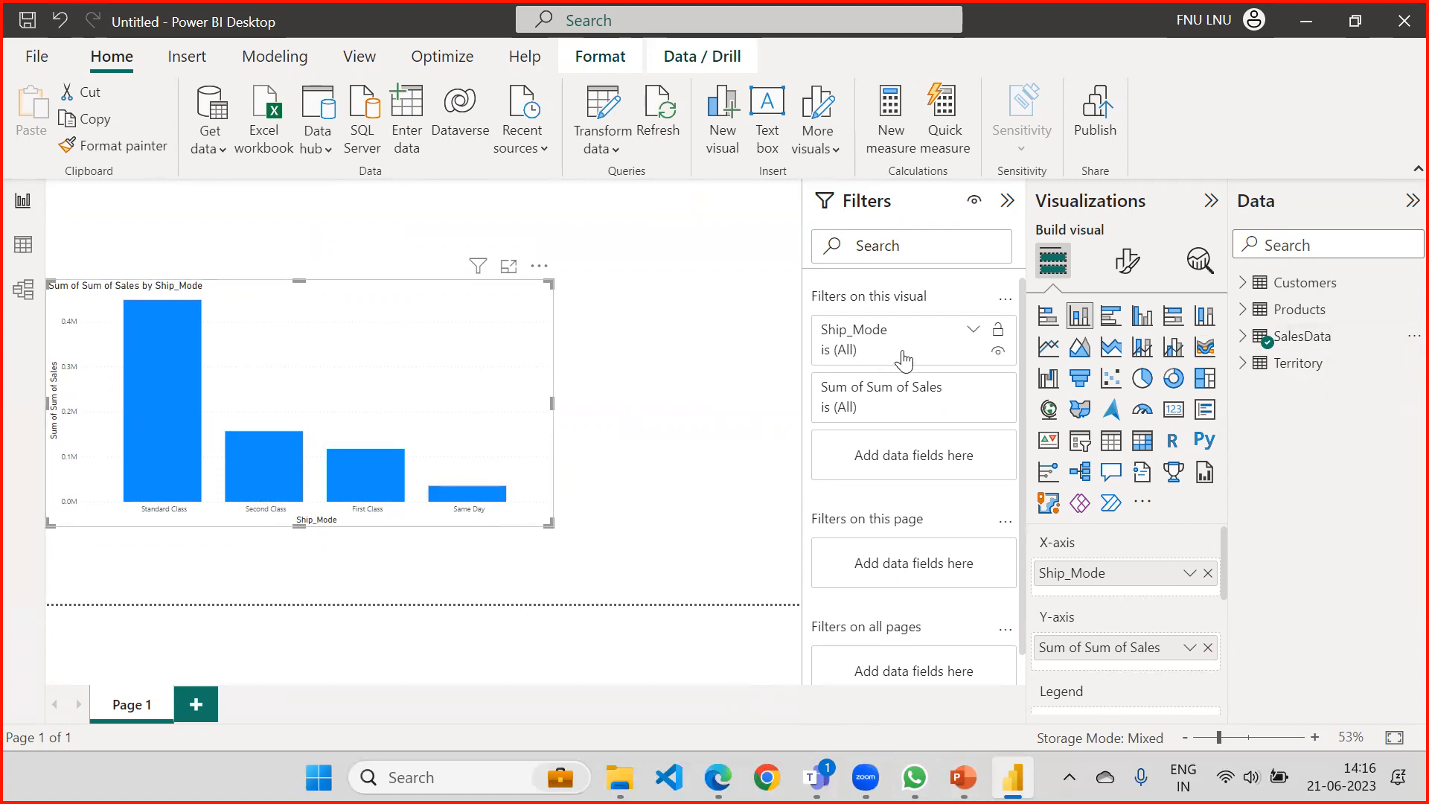
{"action": "left_click", "coordinate": [973, 331]}
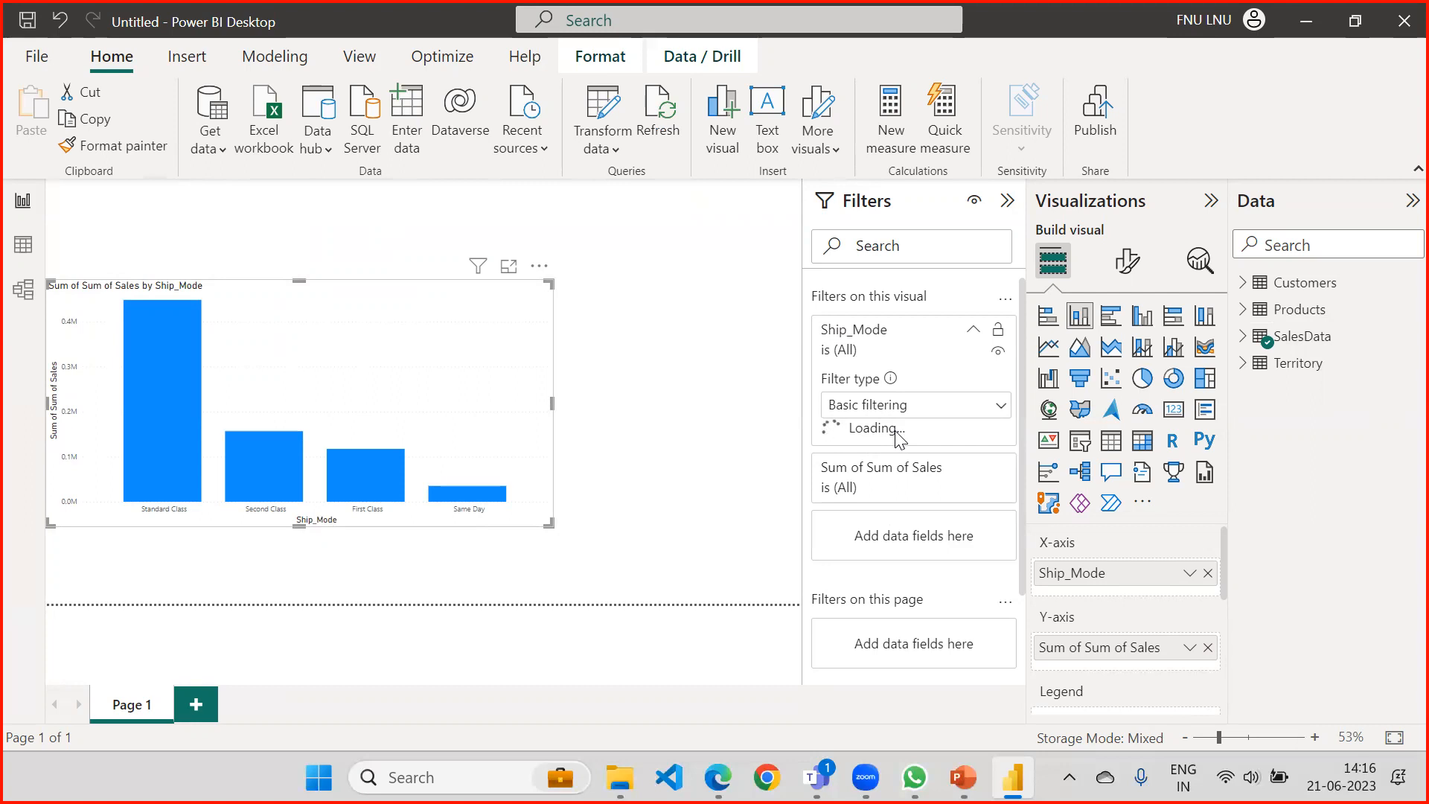
Review the Direct Query limitation "Slower than Import Mode" in the PowerPoint deck, and return to Power BI.
{"action": "left_click", "coordinate": [963, 777]}
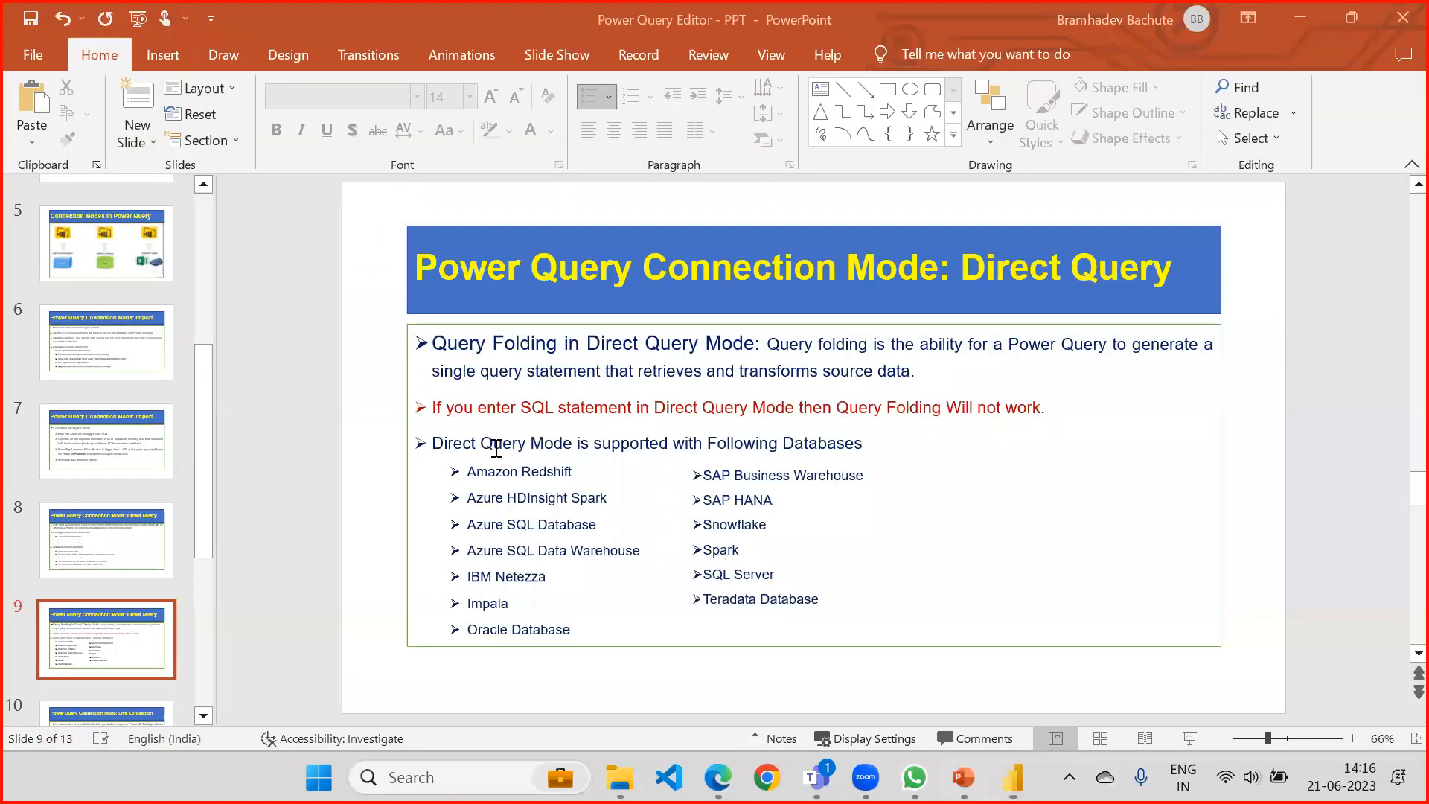
{"action": "left_click", "coordinate": [113, 546]}
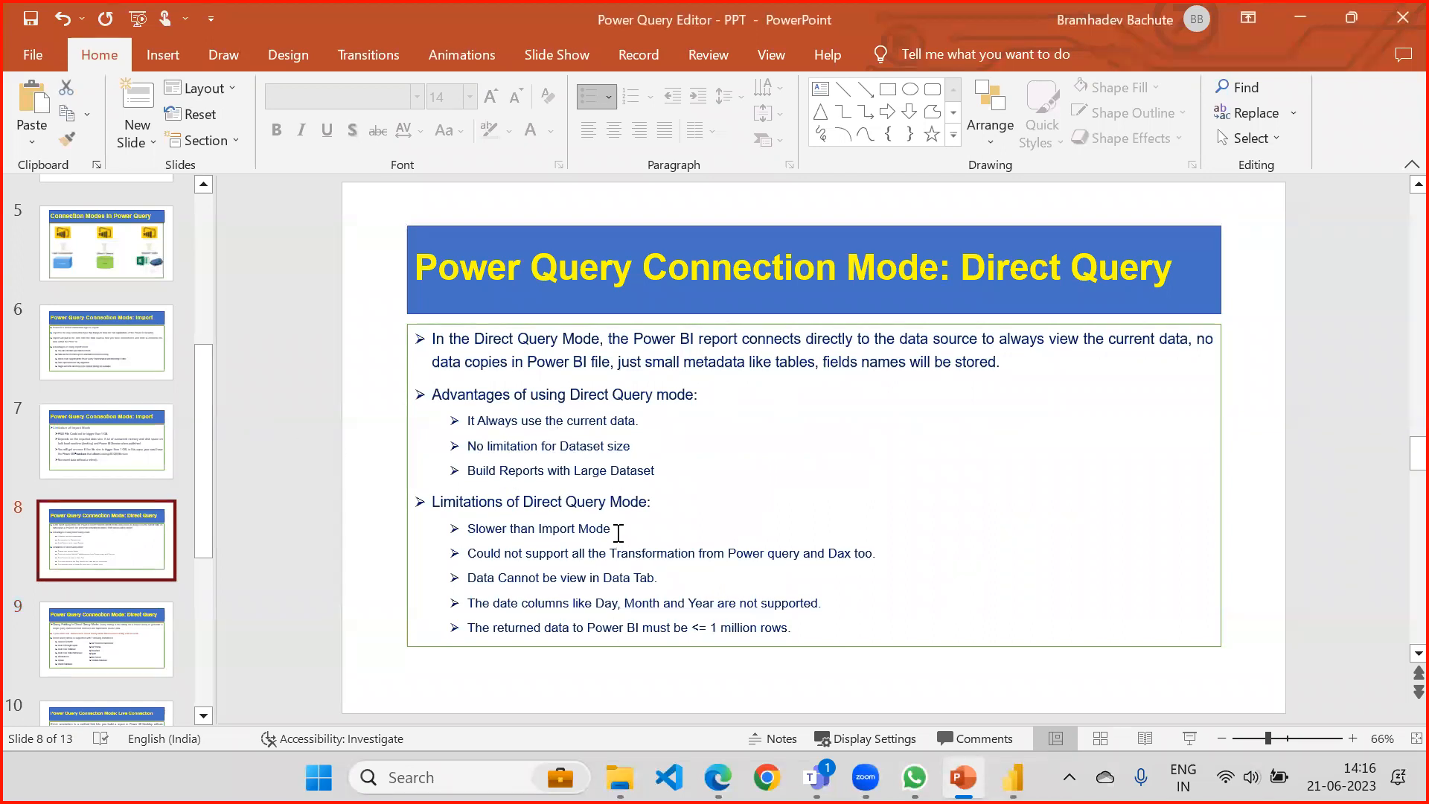
{"action": "left_click_drag", "start_coordinate": [618, 531], "coordinate": [450, 525]}
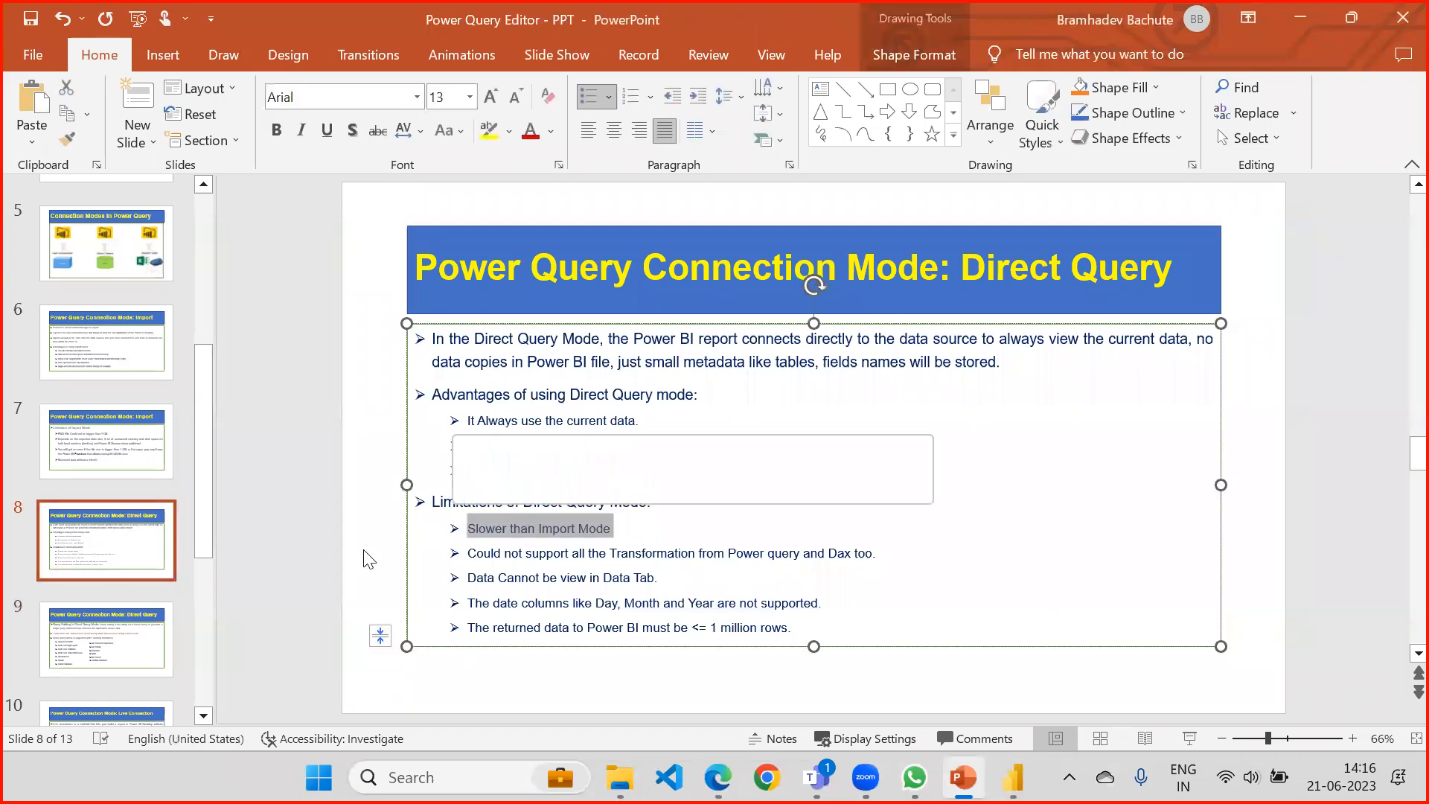
{"action": "left_click", "coordinate": [153, 656]}
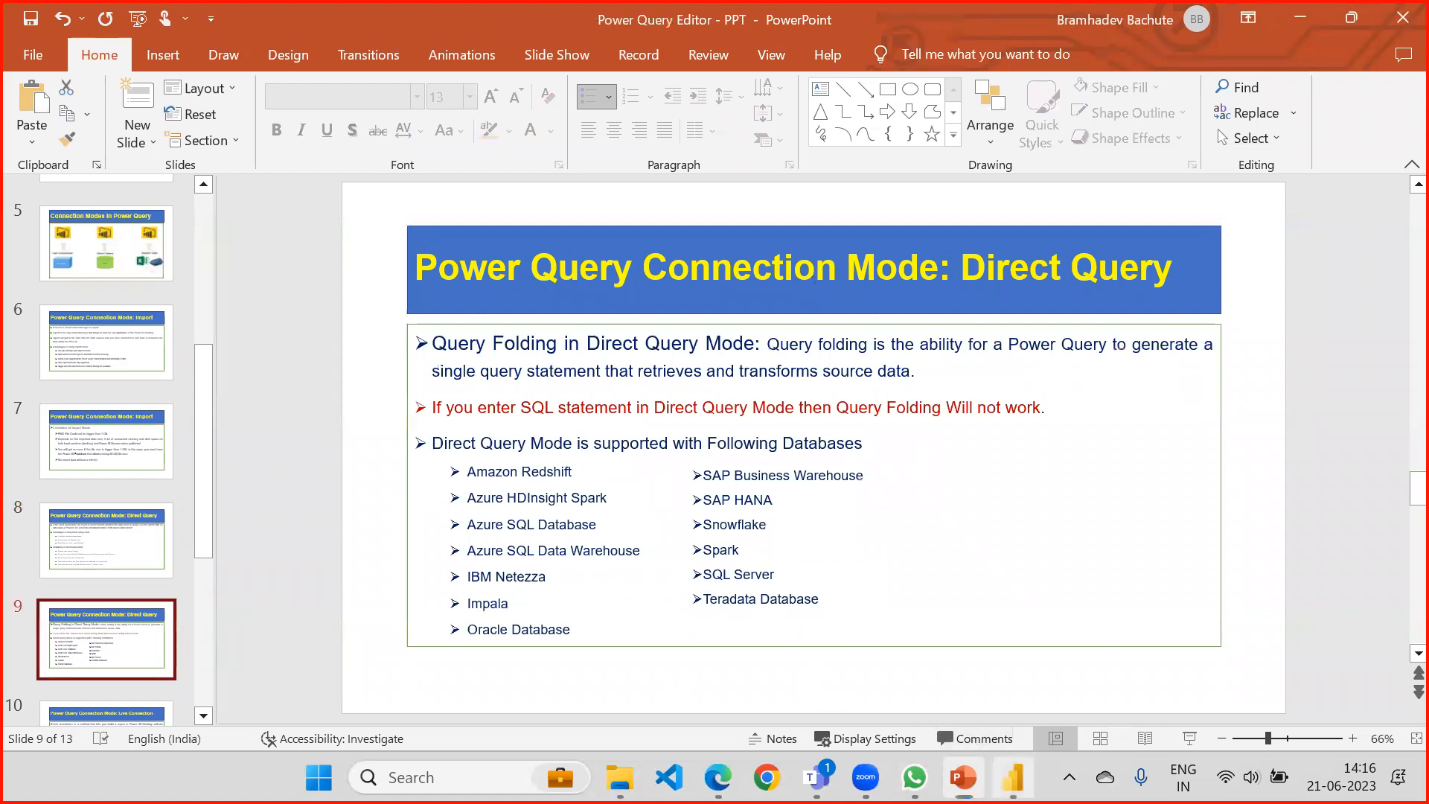
{"action": "left_click", "coordinate": [1013, 776]}
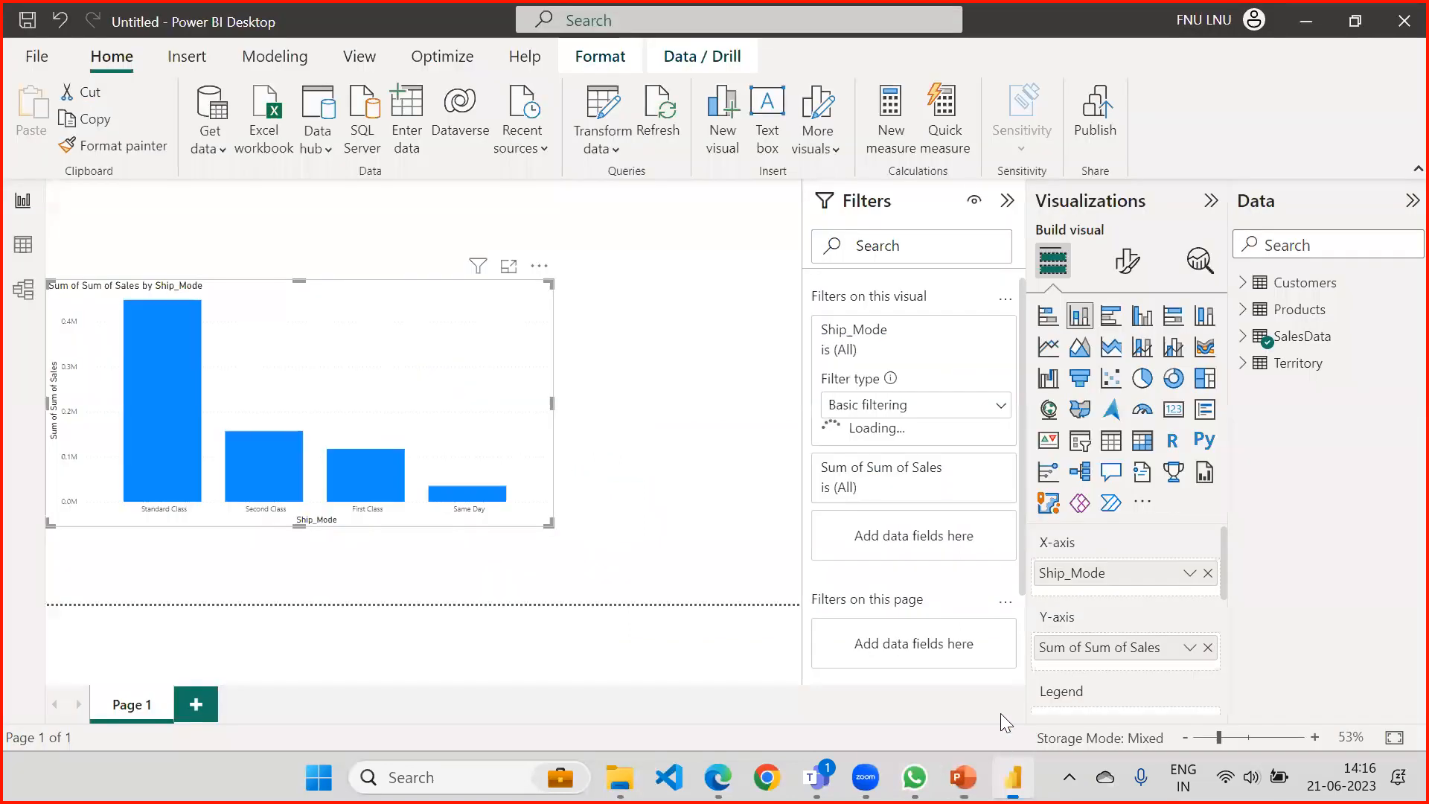
Try Advanced filtering on the chart's Ship_Mode filter and look through its condition options.
{"action": "left_click", "coordinate": [907, 409]}
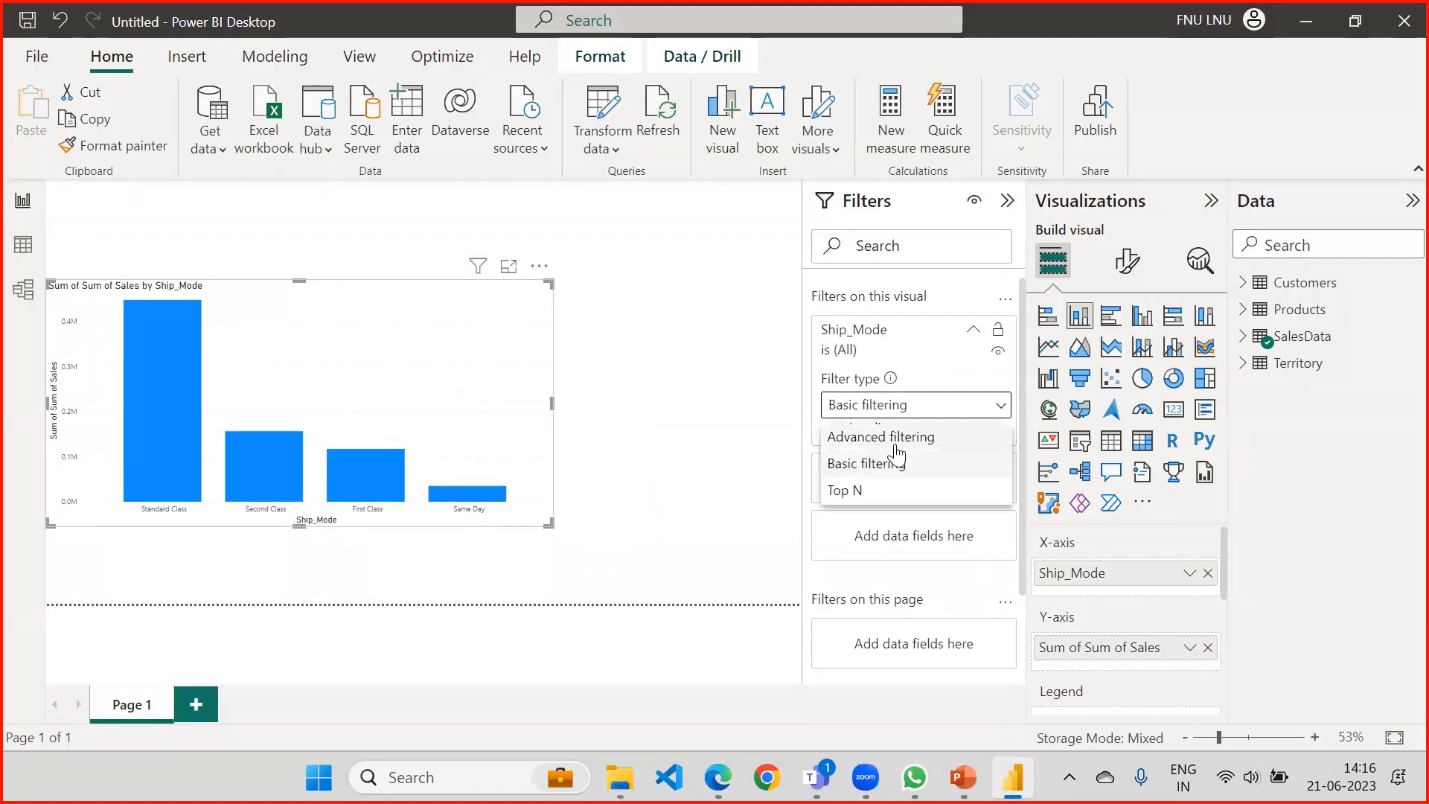
{"action": "left_click", "coordinate": [895, 439]}
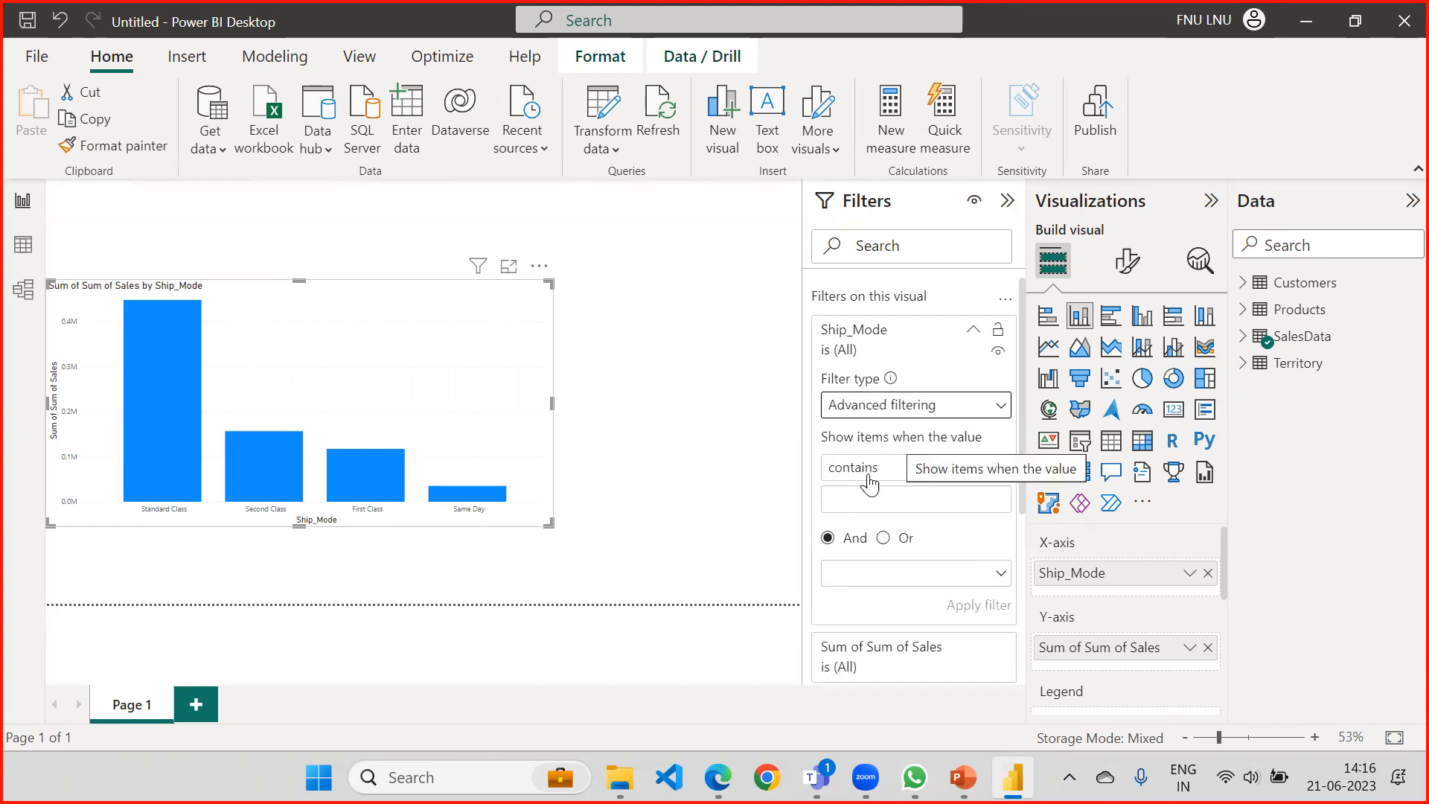
{"action": "left_click", "coordinate": [923, 470]}
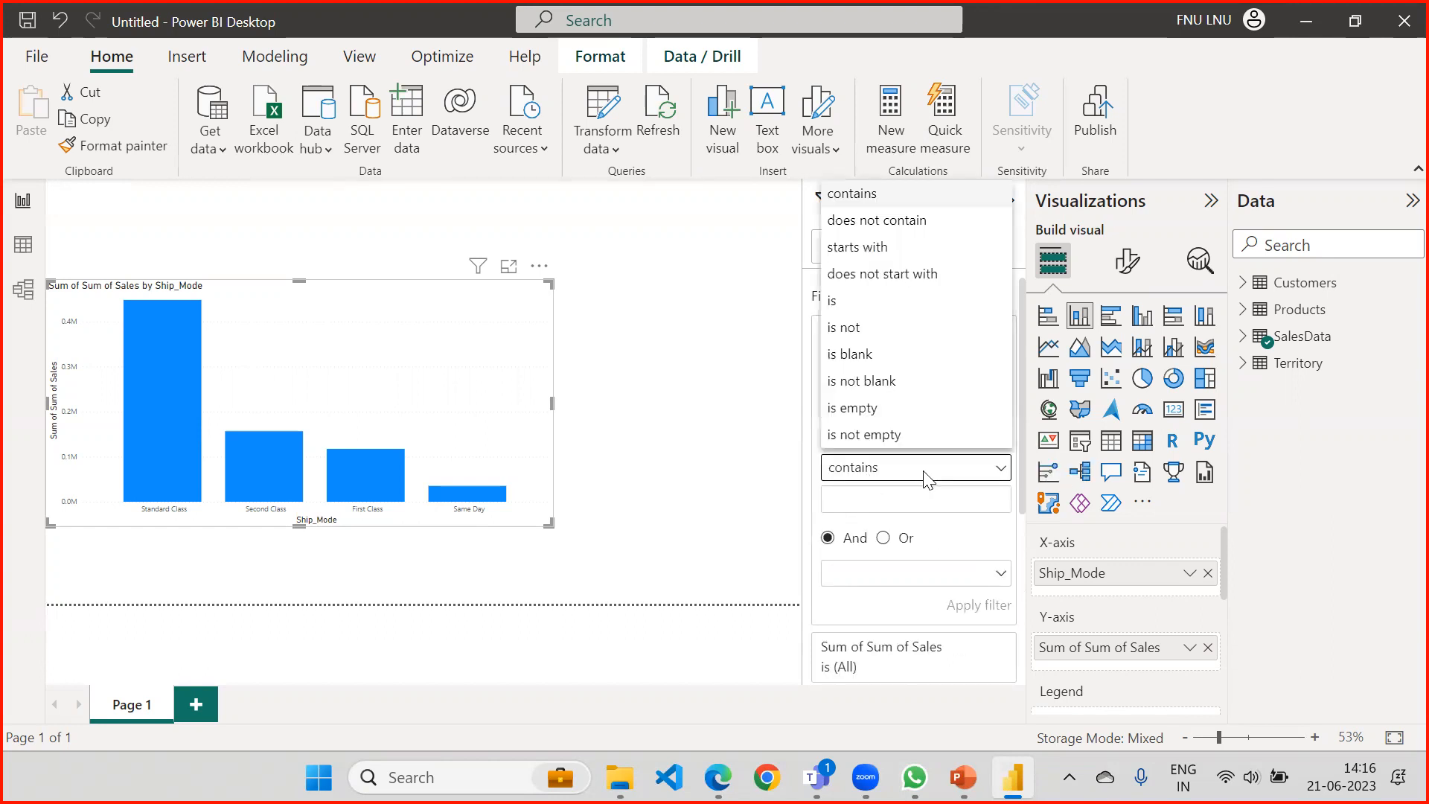
{"action": "left_click", "coordinate": [901, 506]}
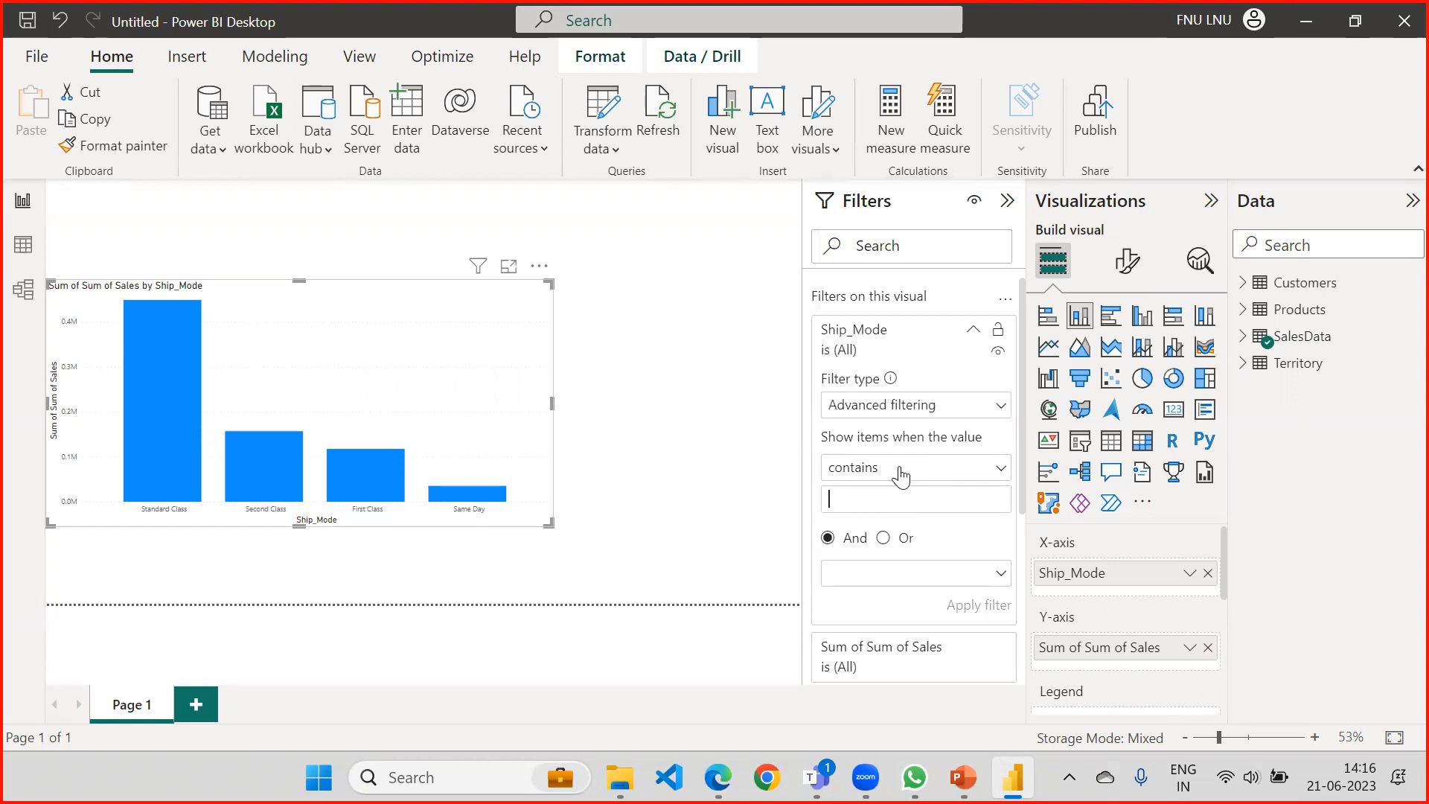
Set the Ship_Mode filter type to Basic filtering and select all ship modes.
{"action": "left_click", "coordinate": [908, 406]}
{"action": "left_click", "coordinate": [864, 463]}
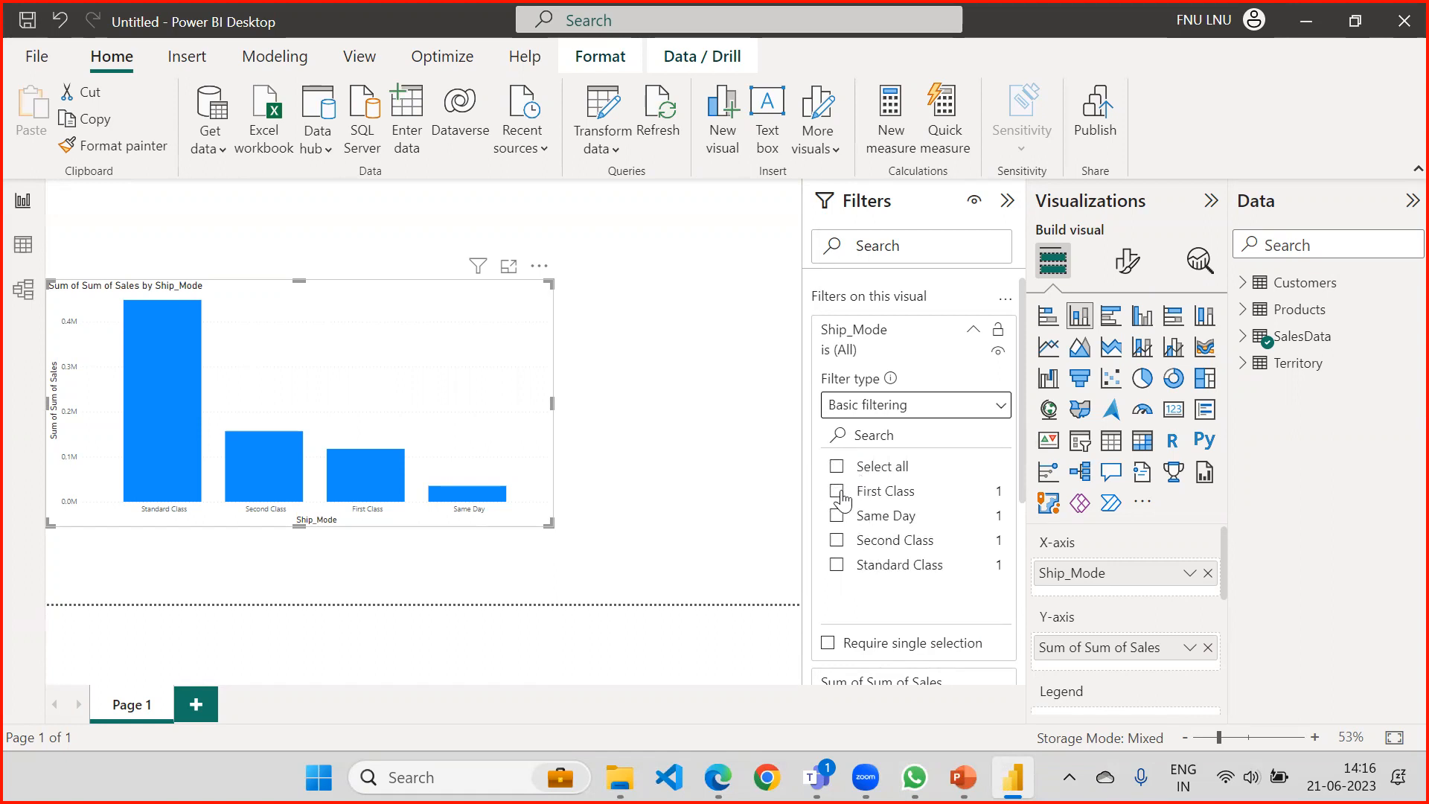
{"action": "left_click", "coordinate": [836, 466]}
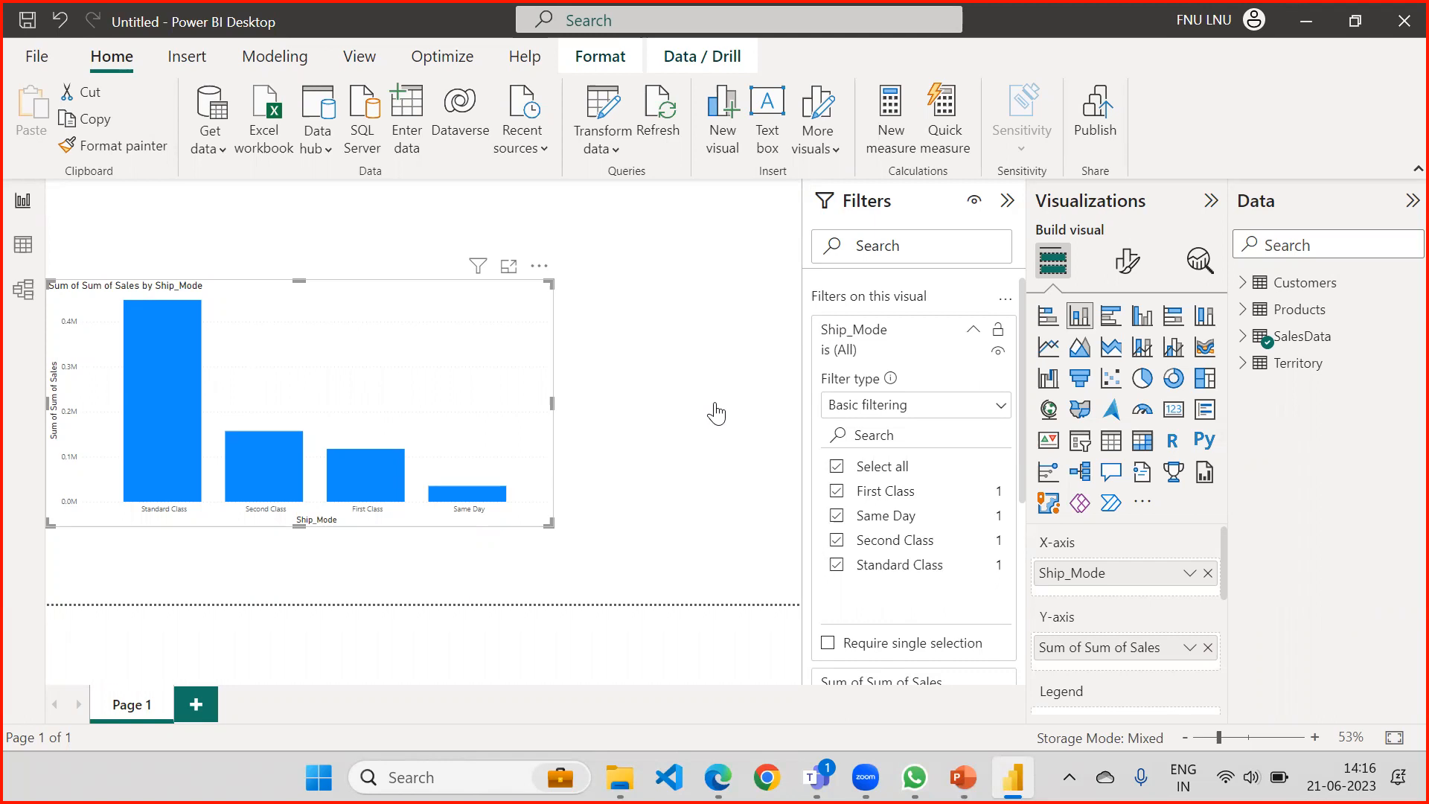
Exclude First Class from the chart's Ship_Mode filter.
{"action": "scroll", "coordinate": [1021, 461], "scroll_direction": "down", "scroll_amount": 5}
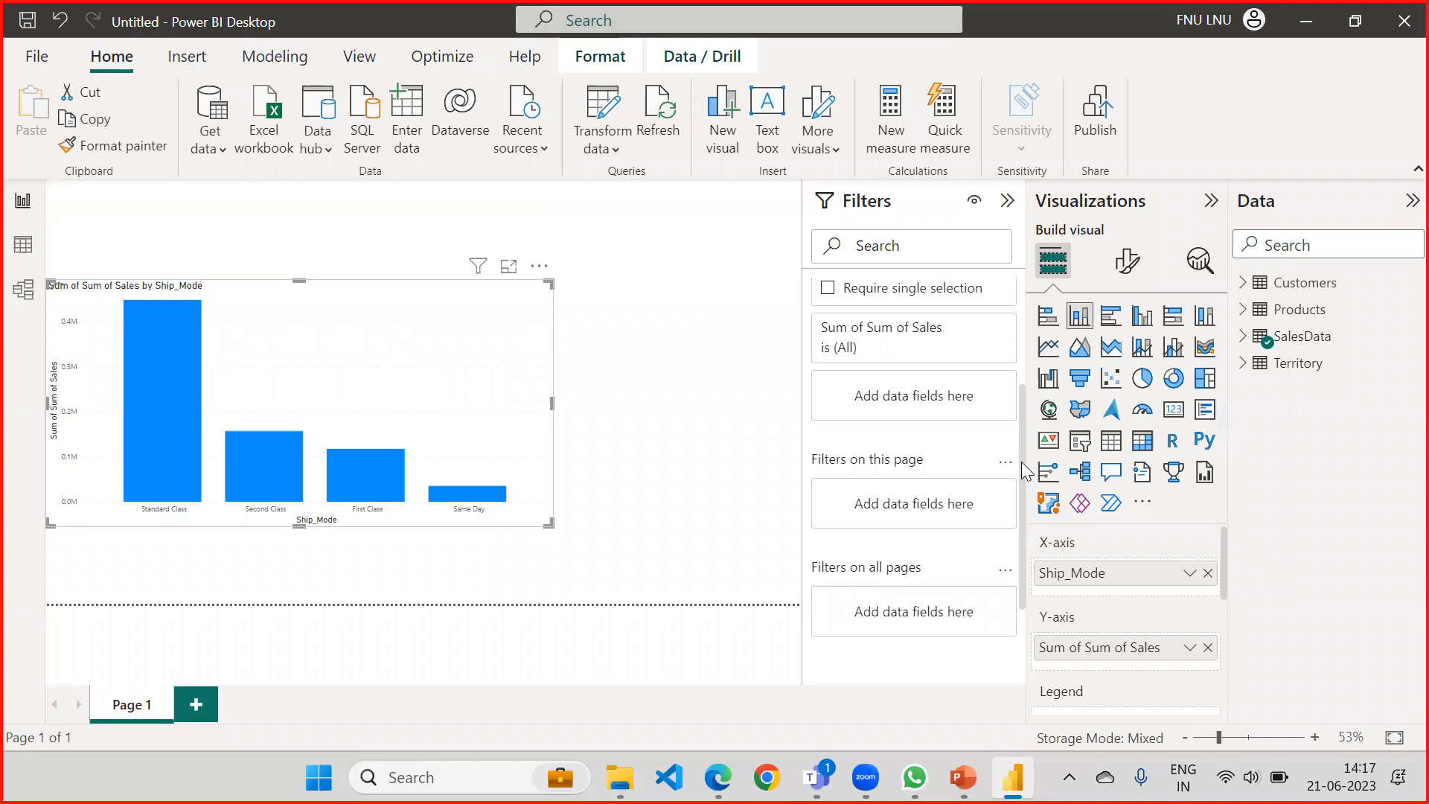
{"action": "scroll", "coordinate": [1021, 461], "scroll_direction": "up", "scroll_amount": 4}
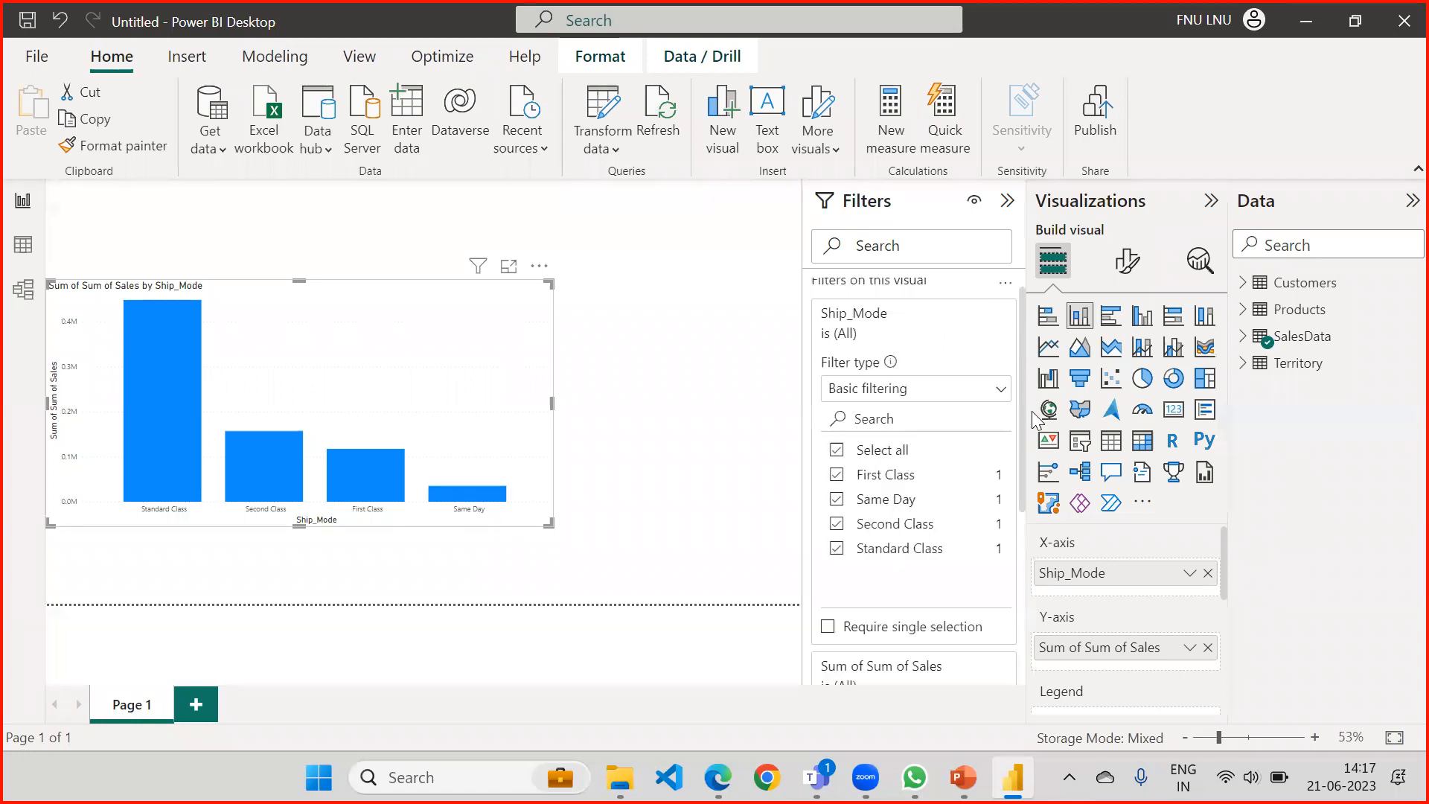
{"action": "left_click", "coordinate": [836, 471]}
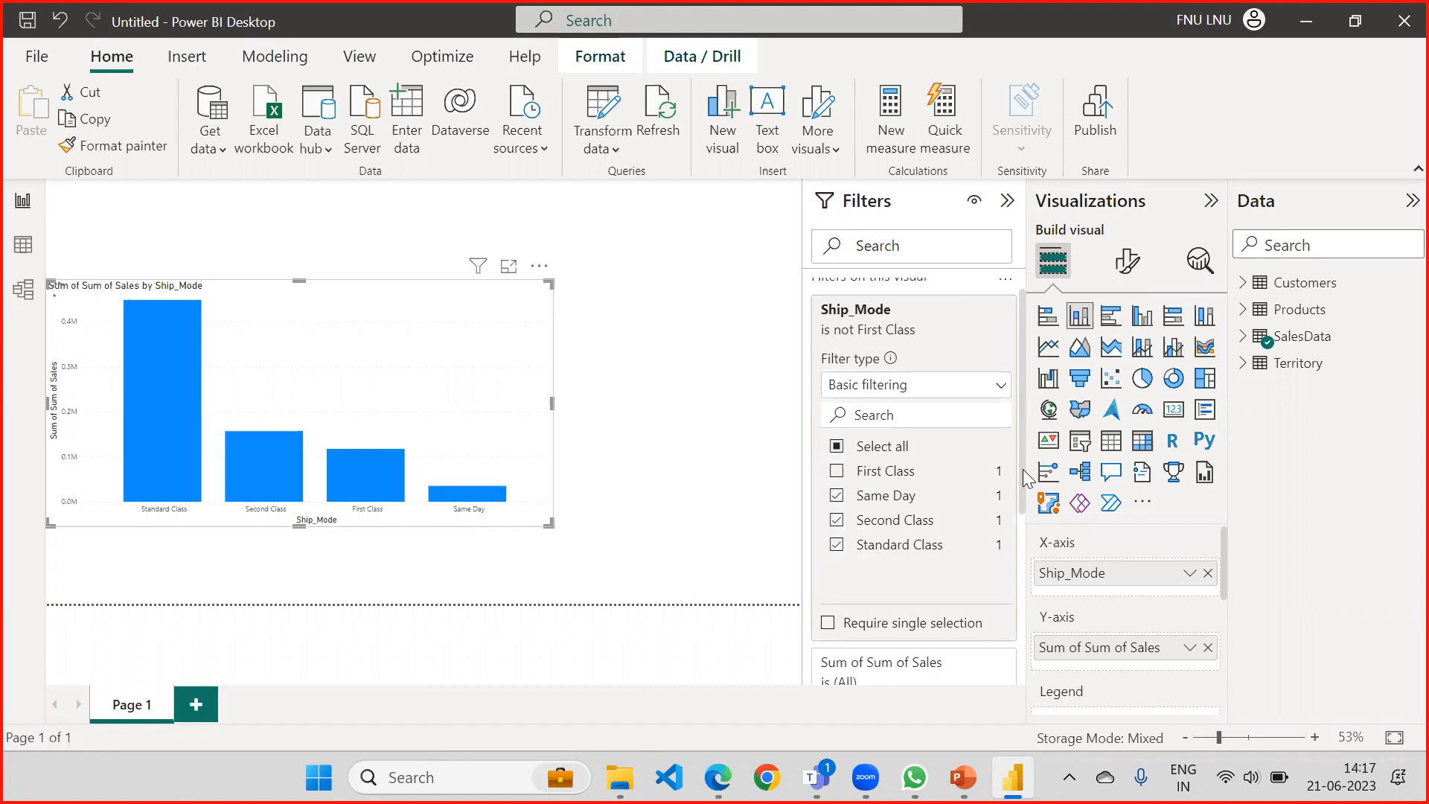
{"action": "scroll", "coordinate": [1016, 514], "scroll_direction": "down", "scroll_amount": 1}
{"action": "scroll", "coordinate": [1018, 549], "scroll_direction": "down", "scroll_amount": 3}
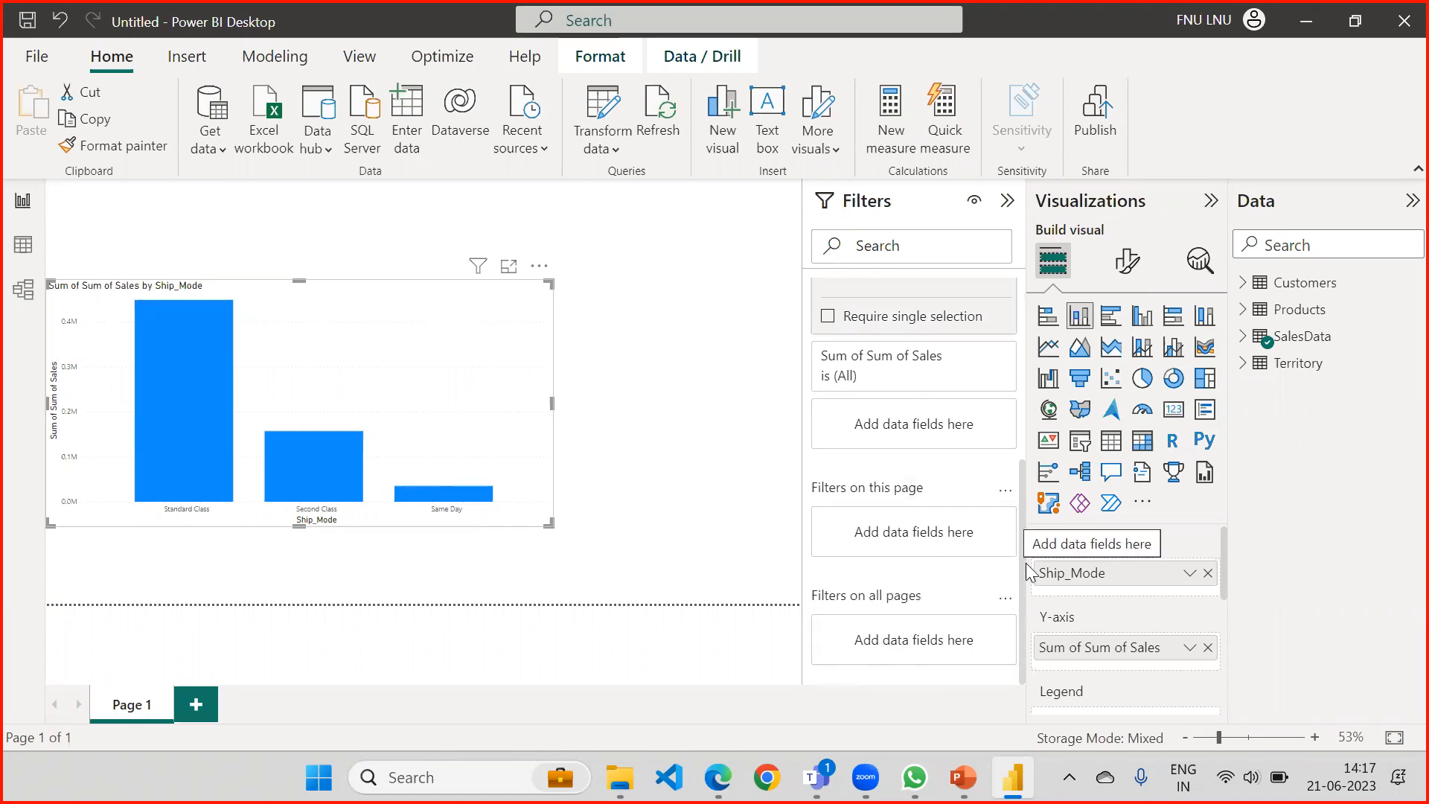
{"action": "scroll", "coordinate": [1024, 532], "scroll_direction": "up", "scroll_amount": 5}
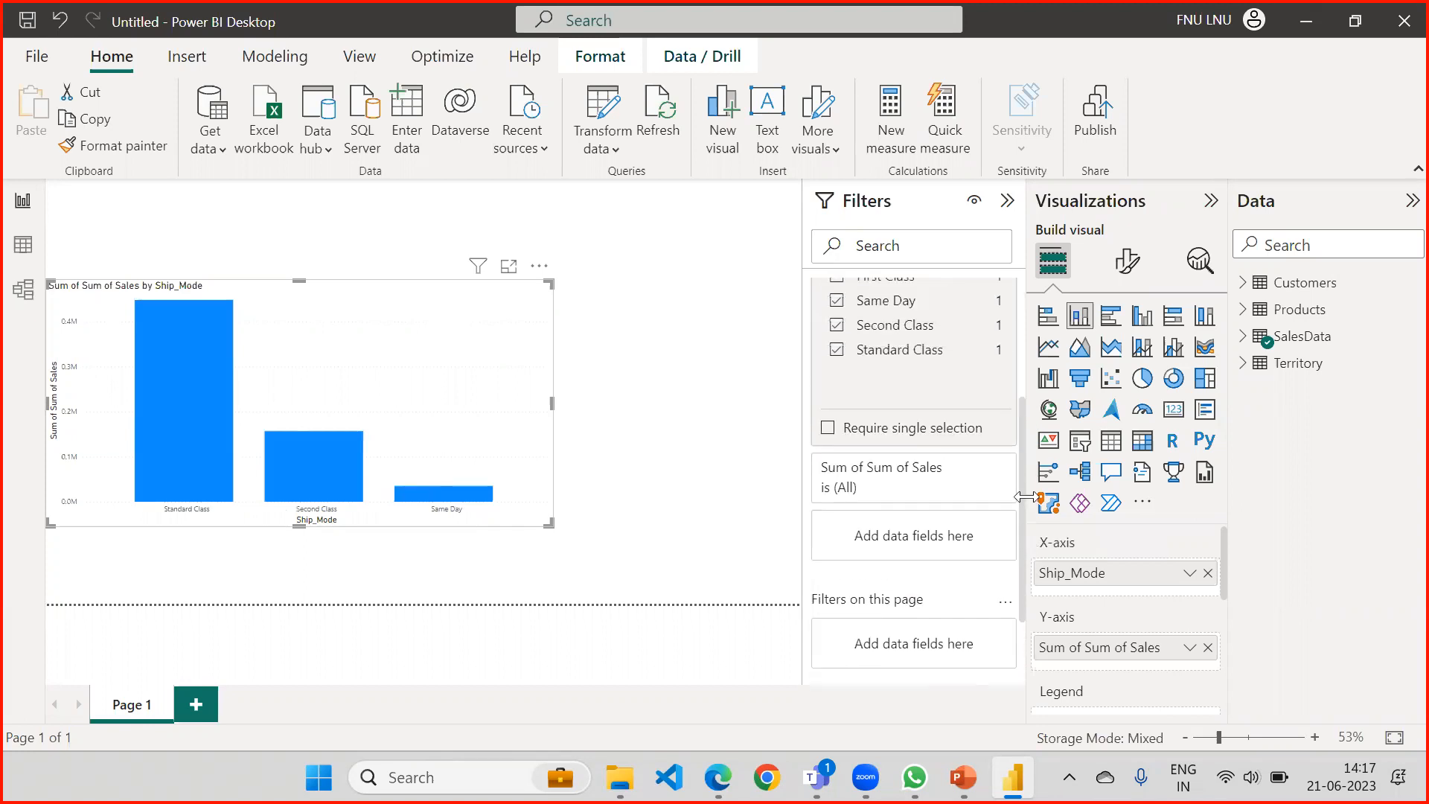
{"action": "scroll", "coordinate": [1024, 416], "scroll_direction": "up", "scroll_amount": 1}
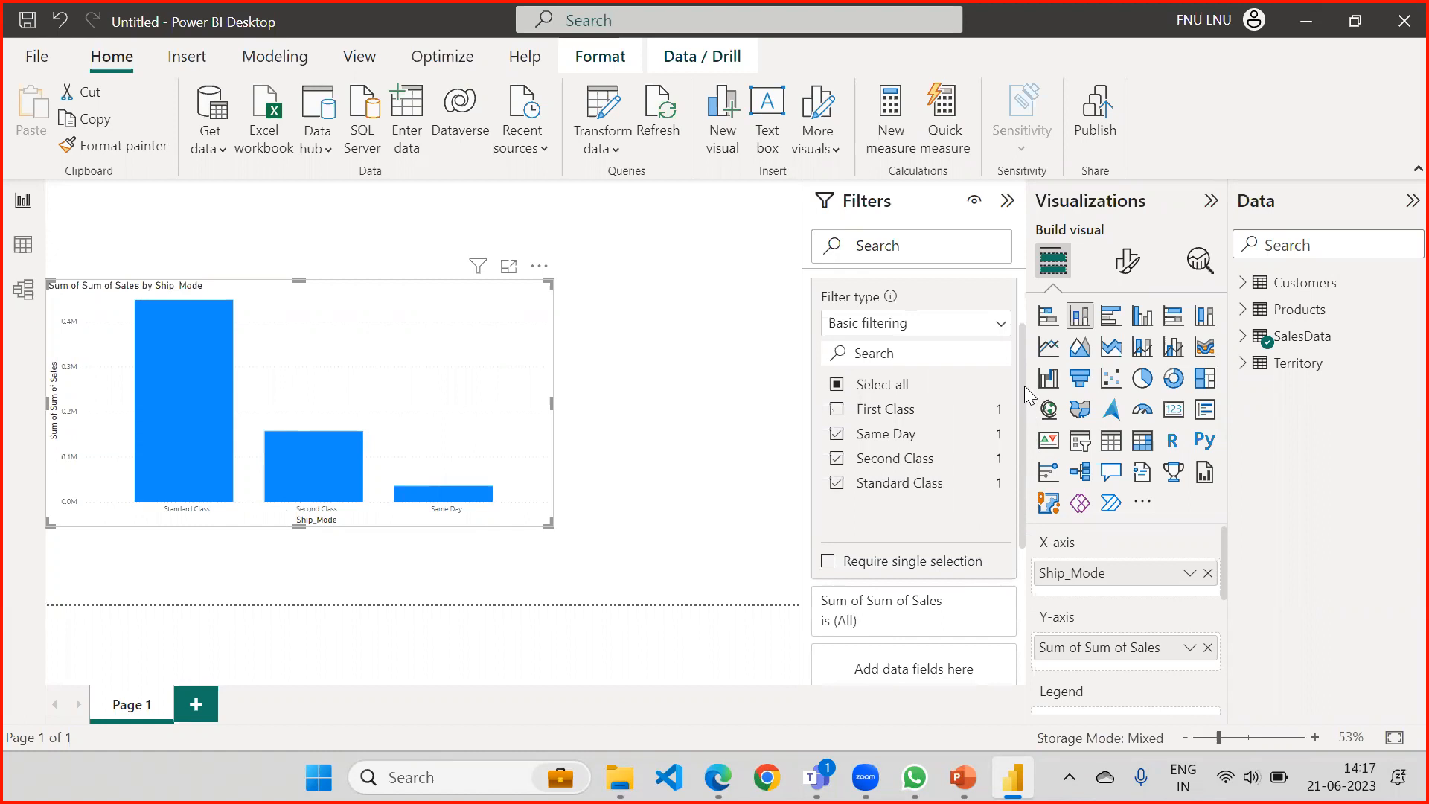
{"action": "scroll", "coordinate": [1024, 386], "scroll_direction": "up", "scroll_amount": 2}
{"action": "mouse_move", "coordinate": [976, 332]}
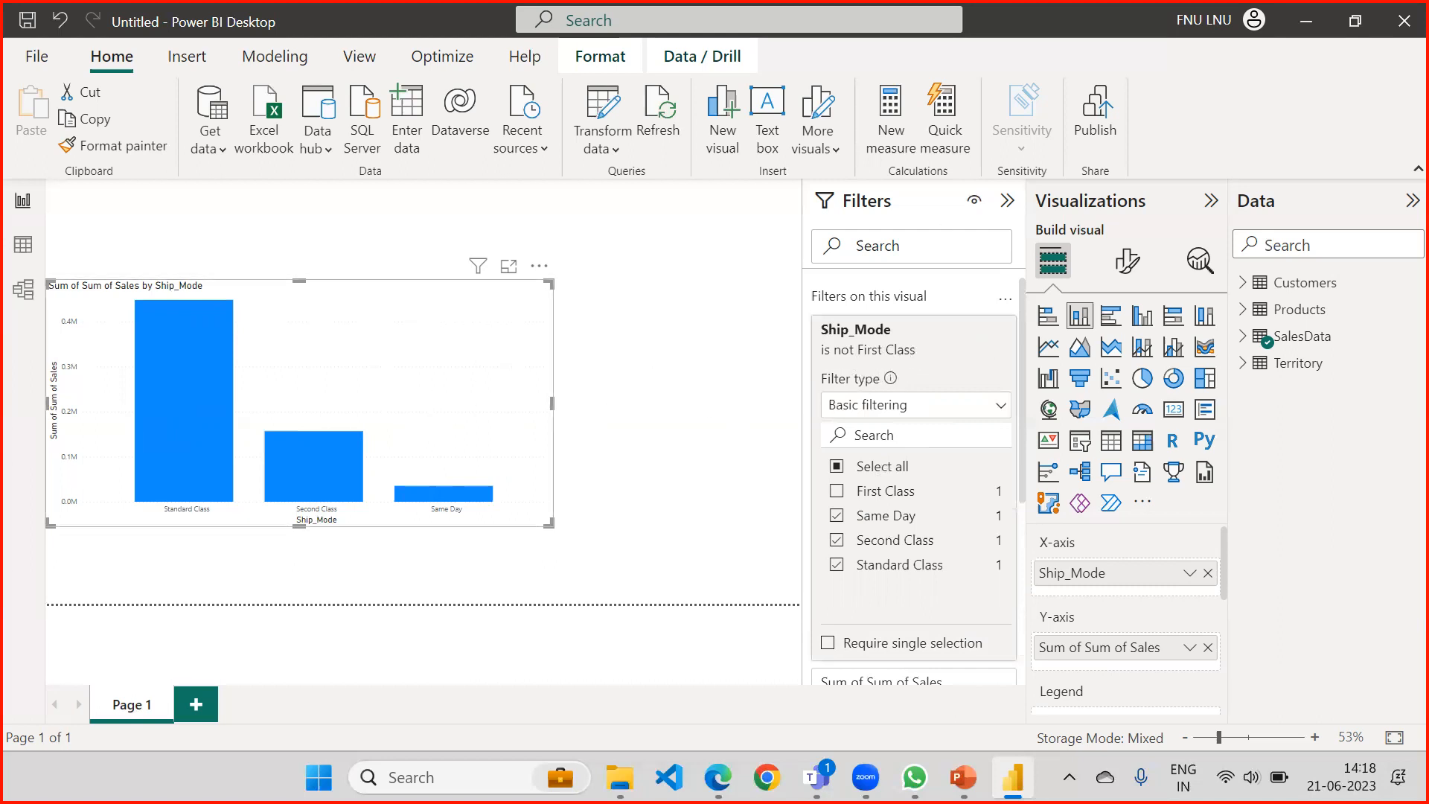
Switch to the PowerPoint deck, open the Live Connection slide and highlight its first two bullet points.
{"action": "left_click", "coordinate": [963, 777]}
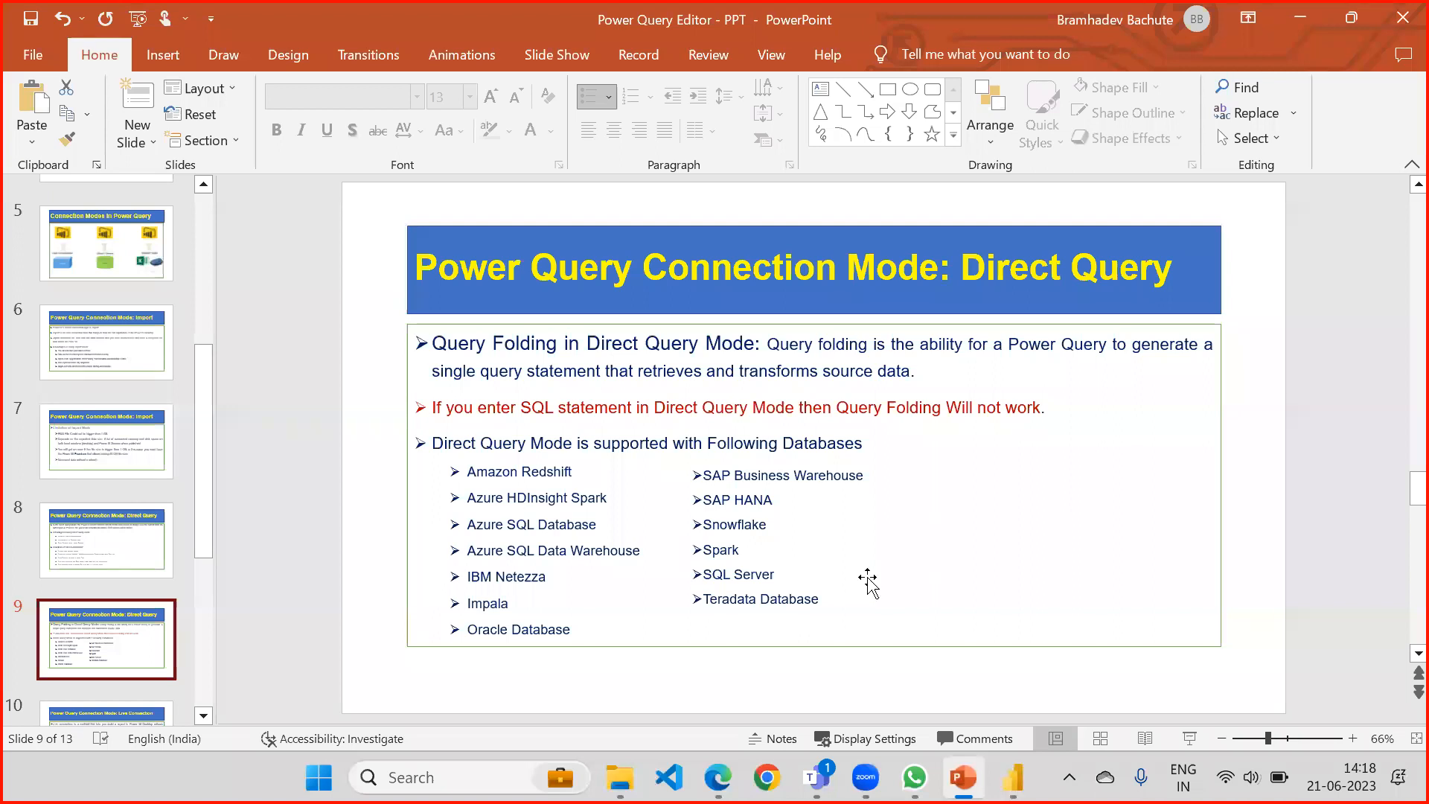
{"action": "left_click_drag", "start_coordinate": [207, 476], "coordinate": [197, 602]}
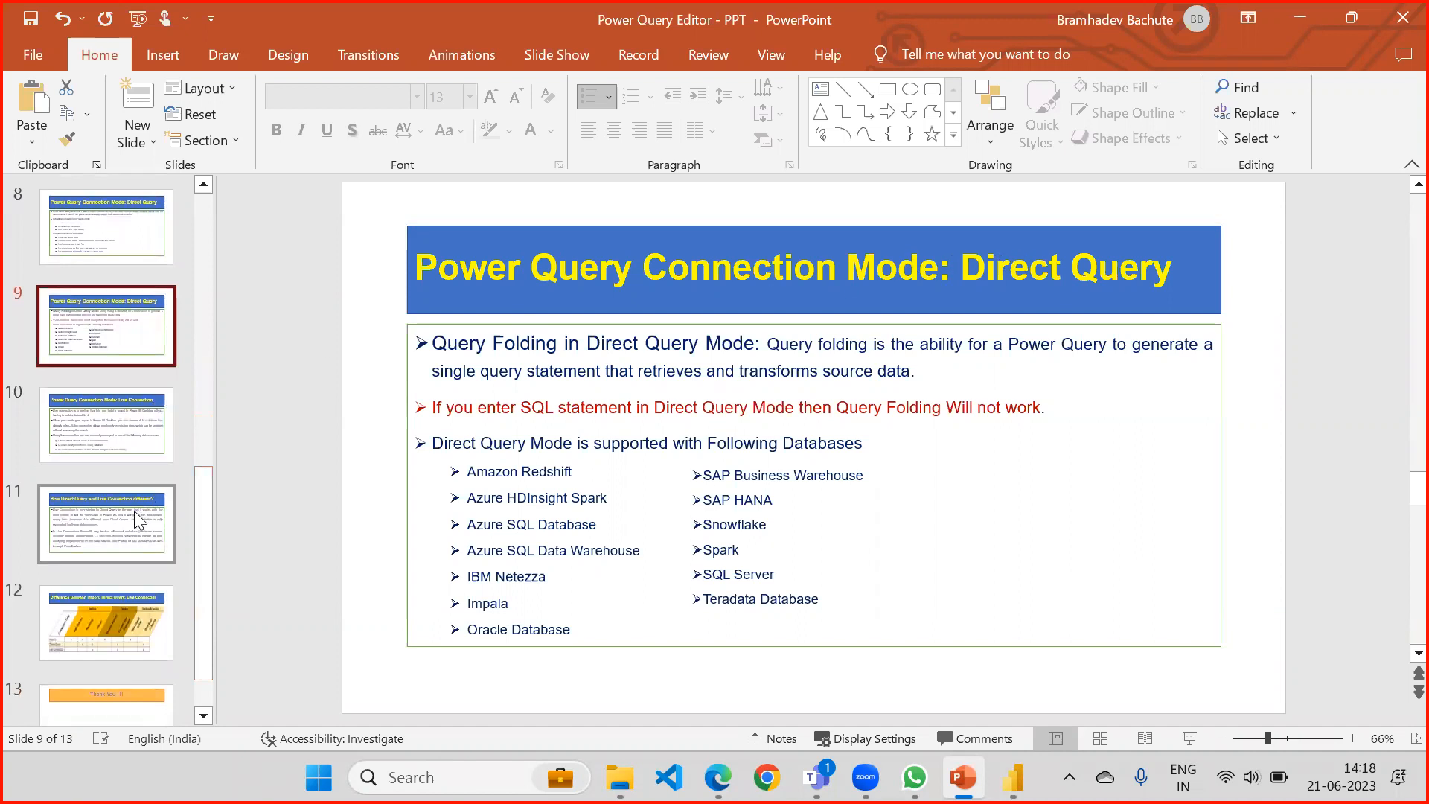
{"action": "left_click", "coordinate": [124, 443]}
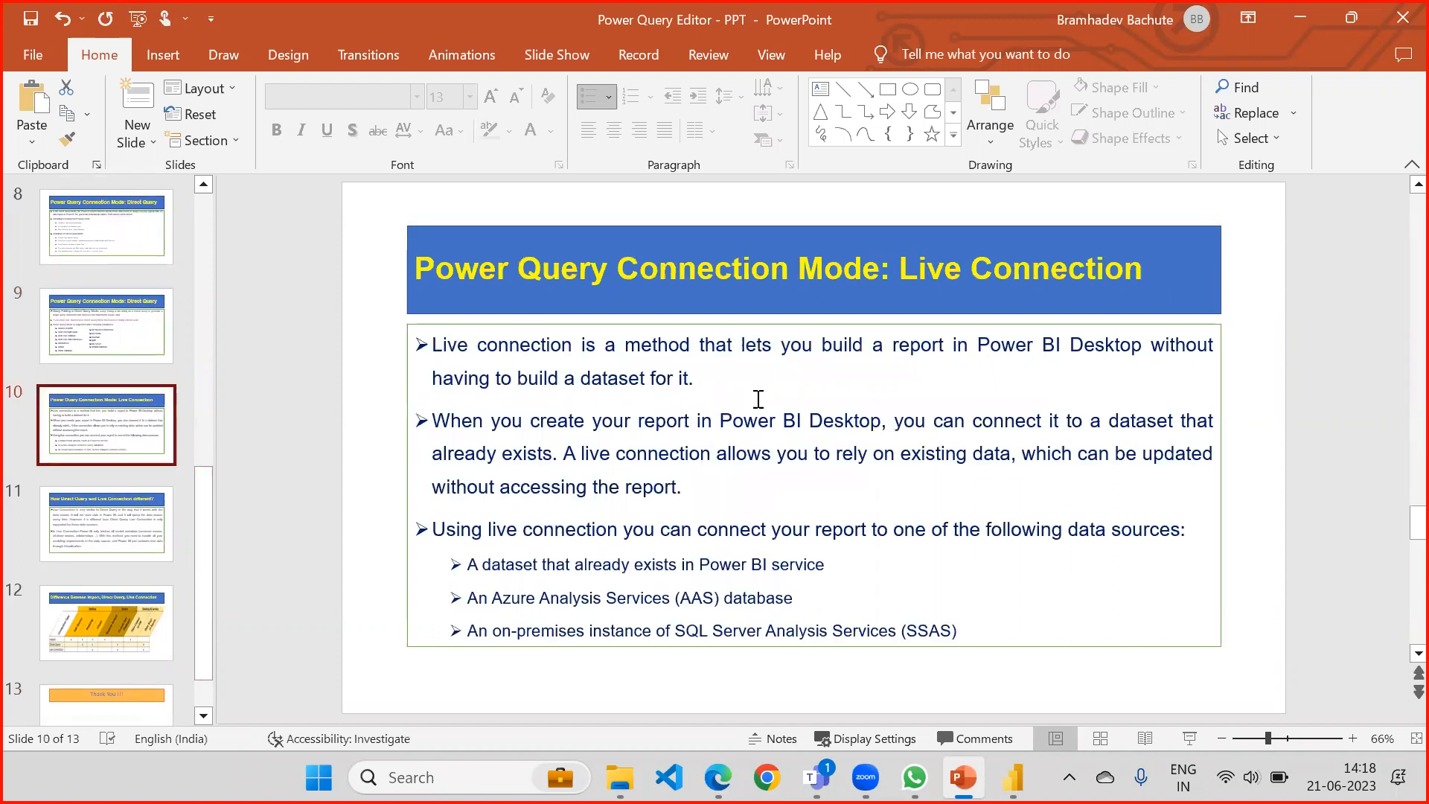
{"action": "left_click_drag", "start_coordinate": [753, 377], "coordinate": [427, 338]}
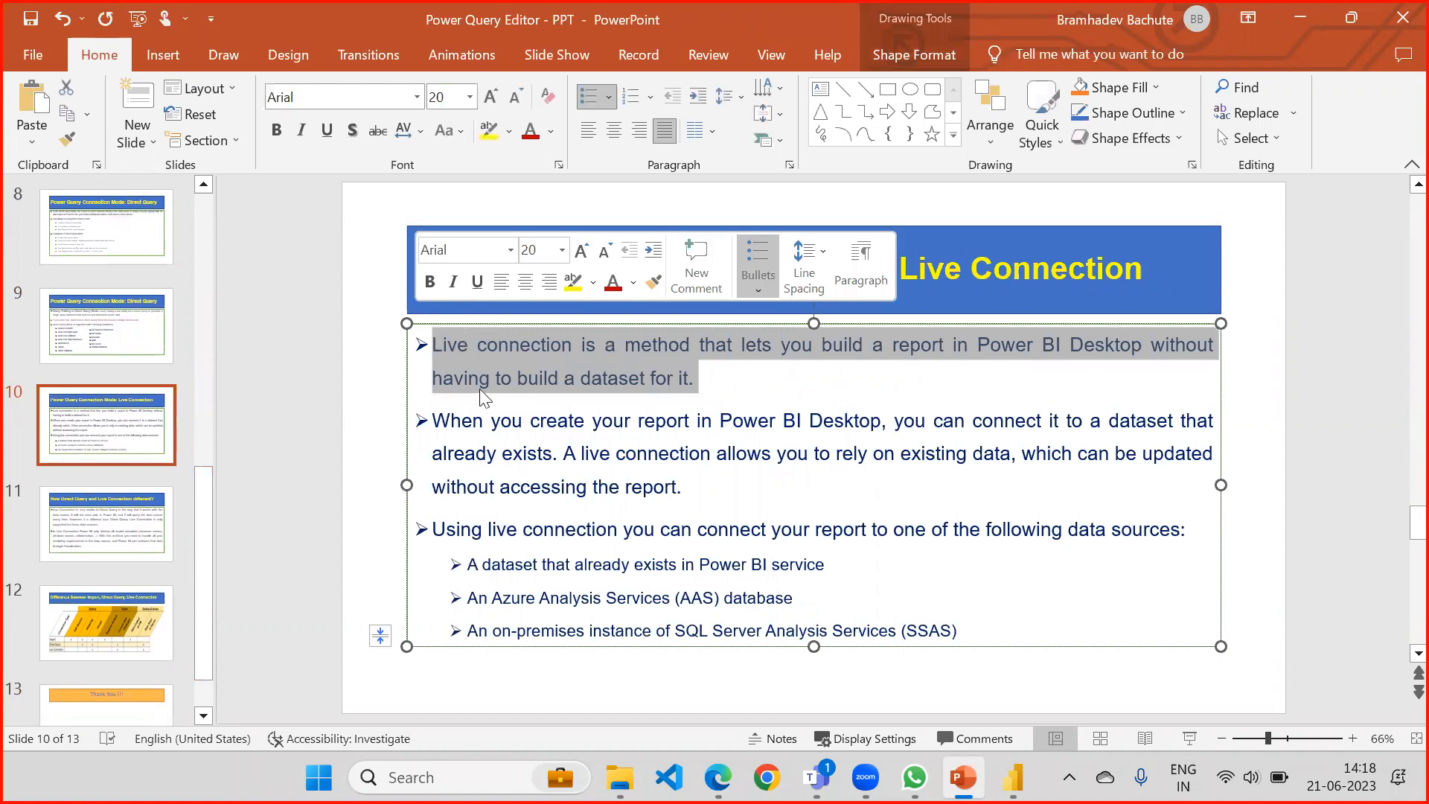
{"action": "left_click_drag", "start_coordinate": [692, 488], "coordinate": [429, 426]}
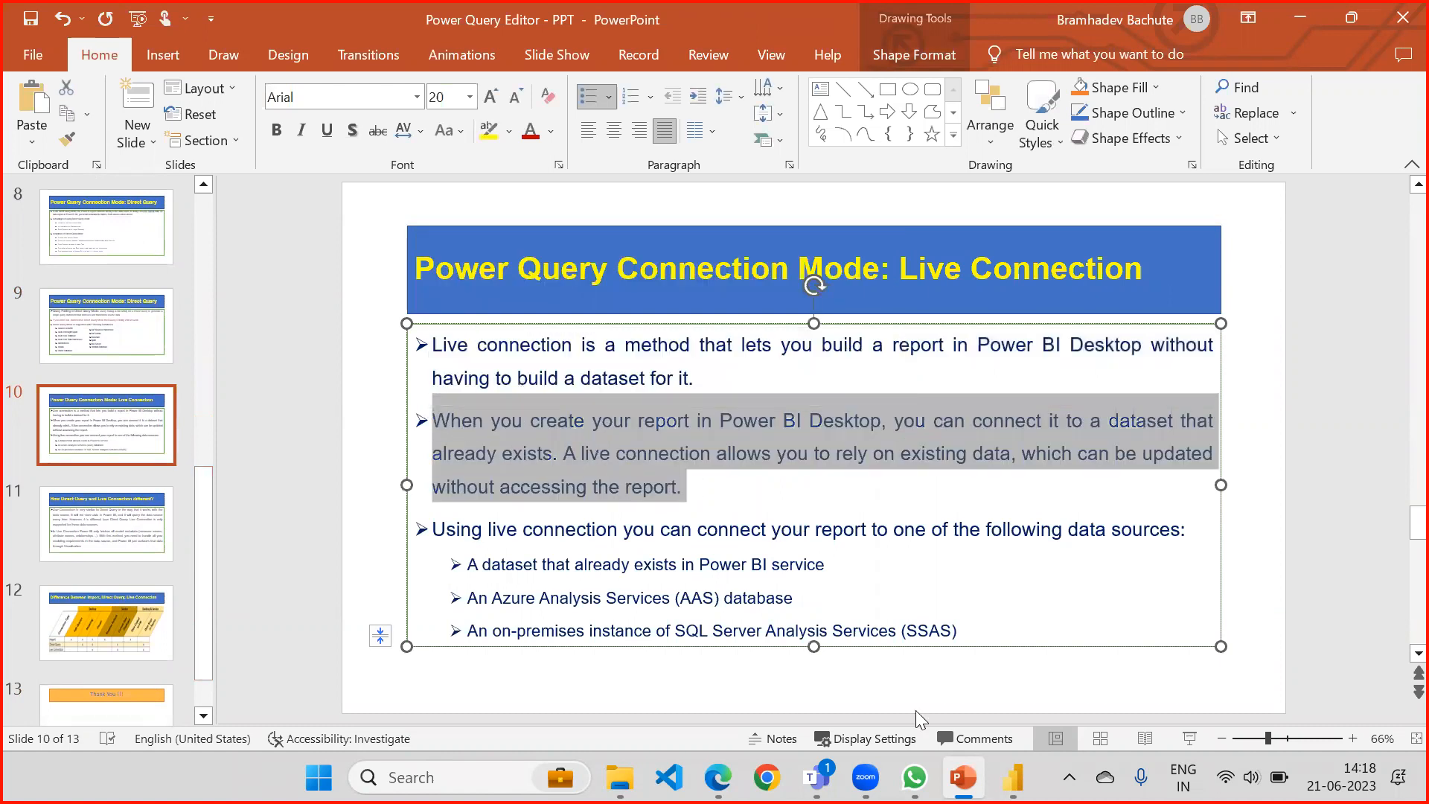
Return to Power BI and rearrange the model diagram, shifting Territory closer to Products and placing SalesData below Territory.
{"action": "left_click", "coordinate": [1012, 776]}
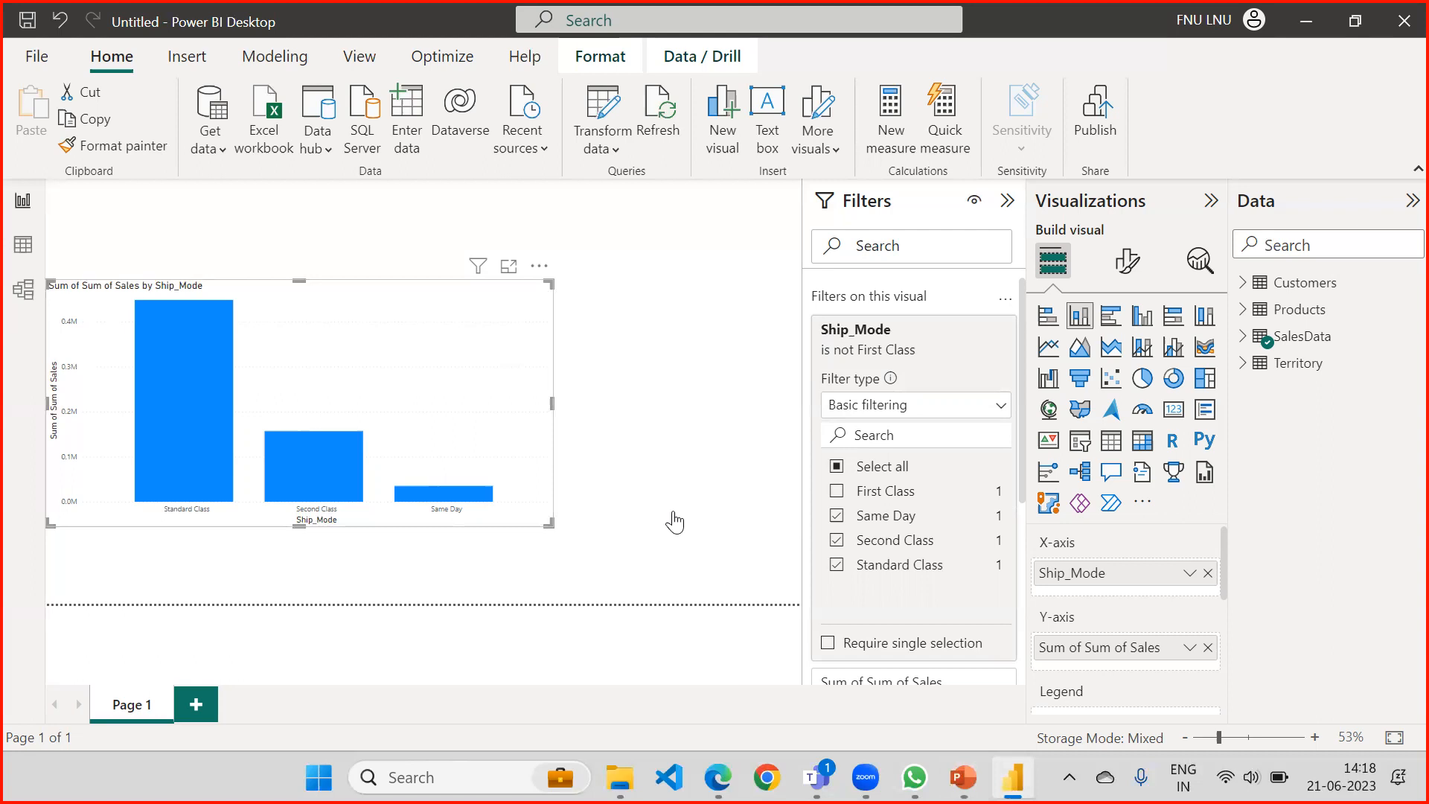
{"action": "left_click", "coordinate": [24, 290]}
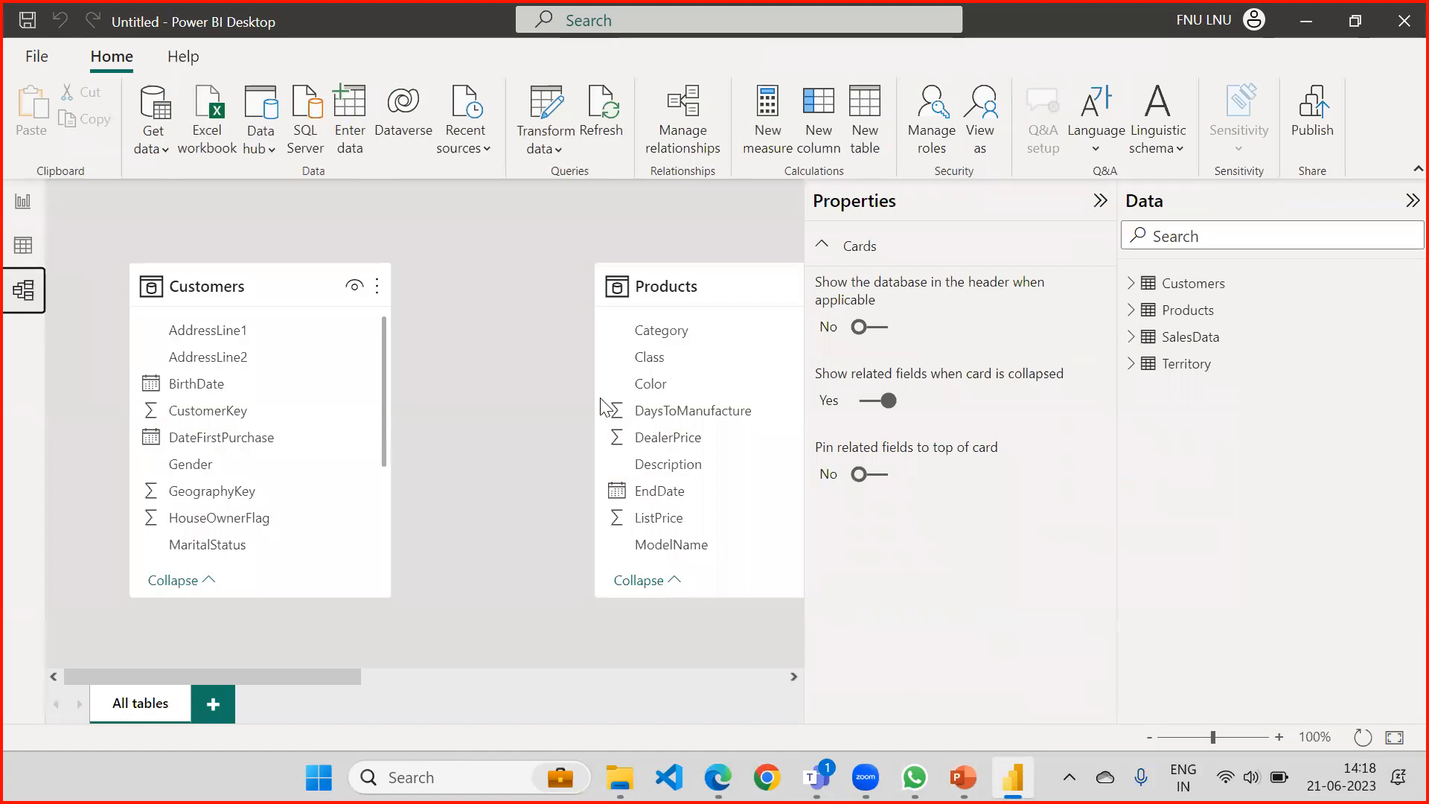
{"action": "left_click", "coordinate": [1100, 200]}
{"action": "left_click", "coordinate": [1411, 201]}
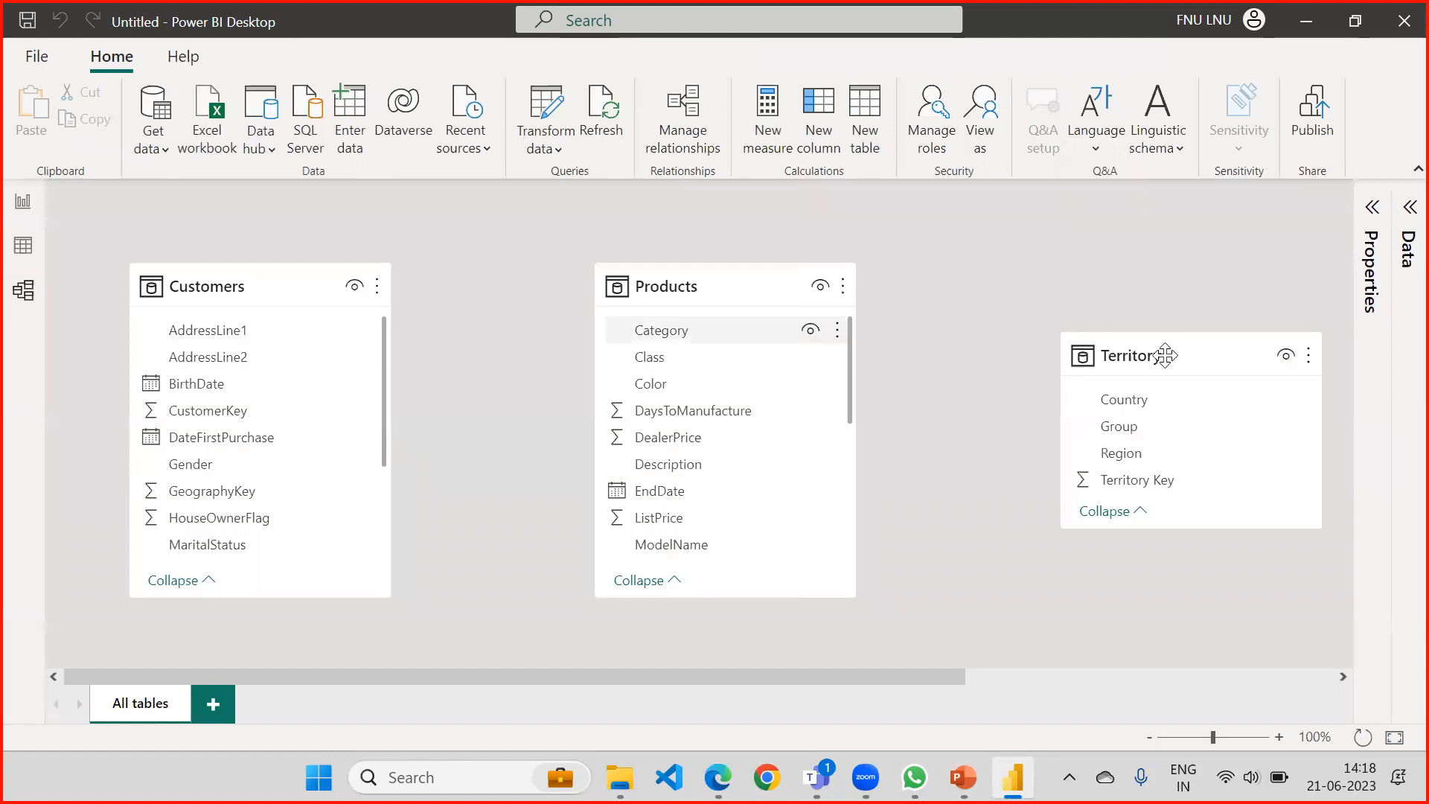
{"action": "left_click_drag", "start_coordinate": [1167, 355], "coordinate": [1096, 275]}
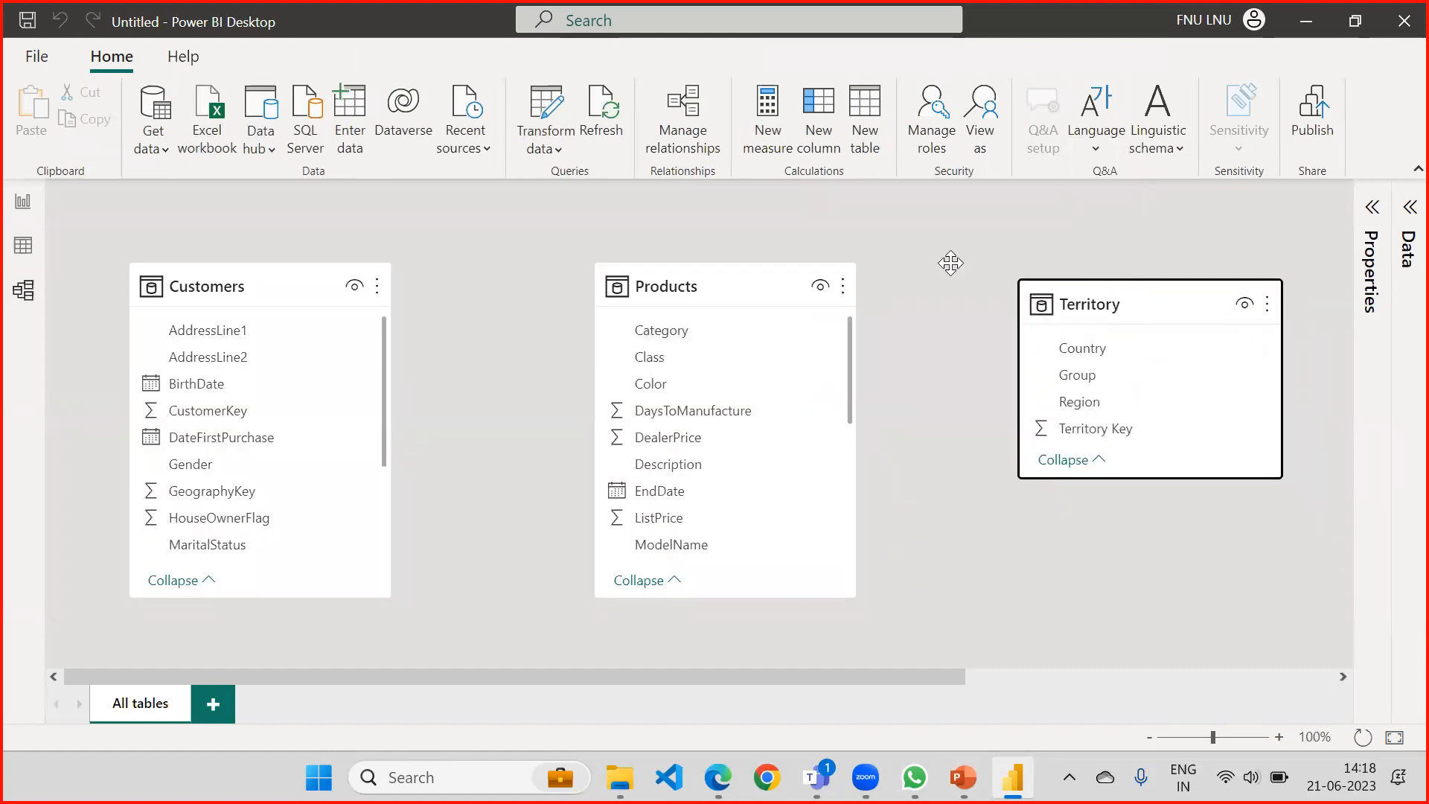
{"action": "left_click_drag", "start_coordinate": [1030, 242], "coordinate": [616, 428]}
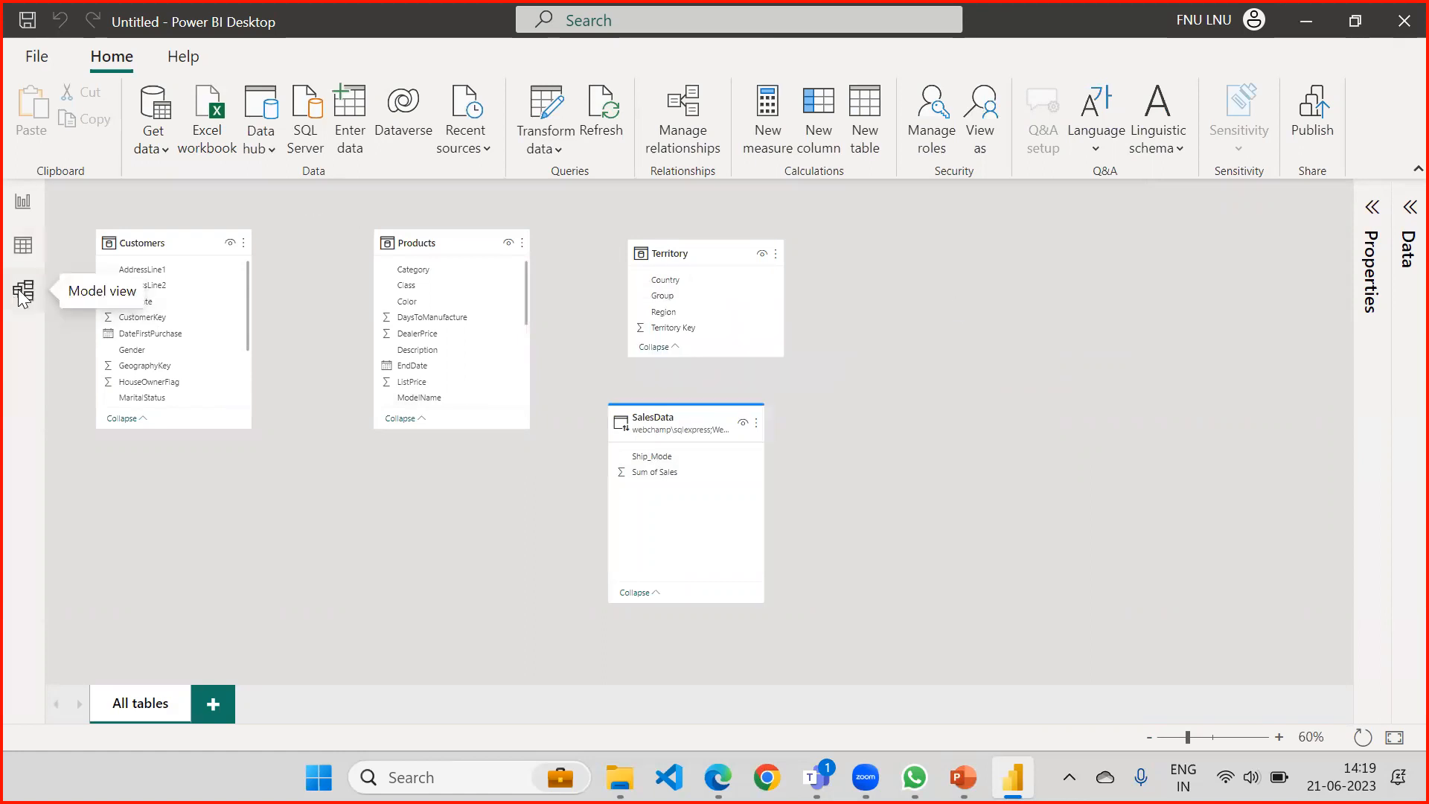
Go back to the report page and resize the Ship_Mode chart to be narrower and slightly taller.
{"action": "left_click", "coordinate": [22, 245]}
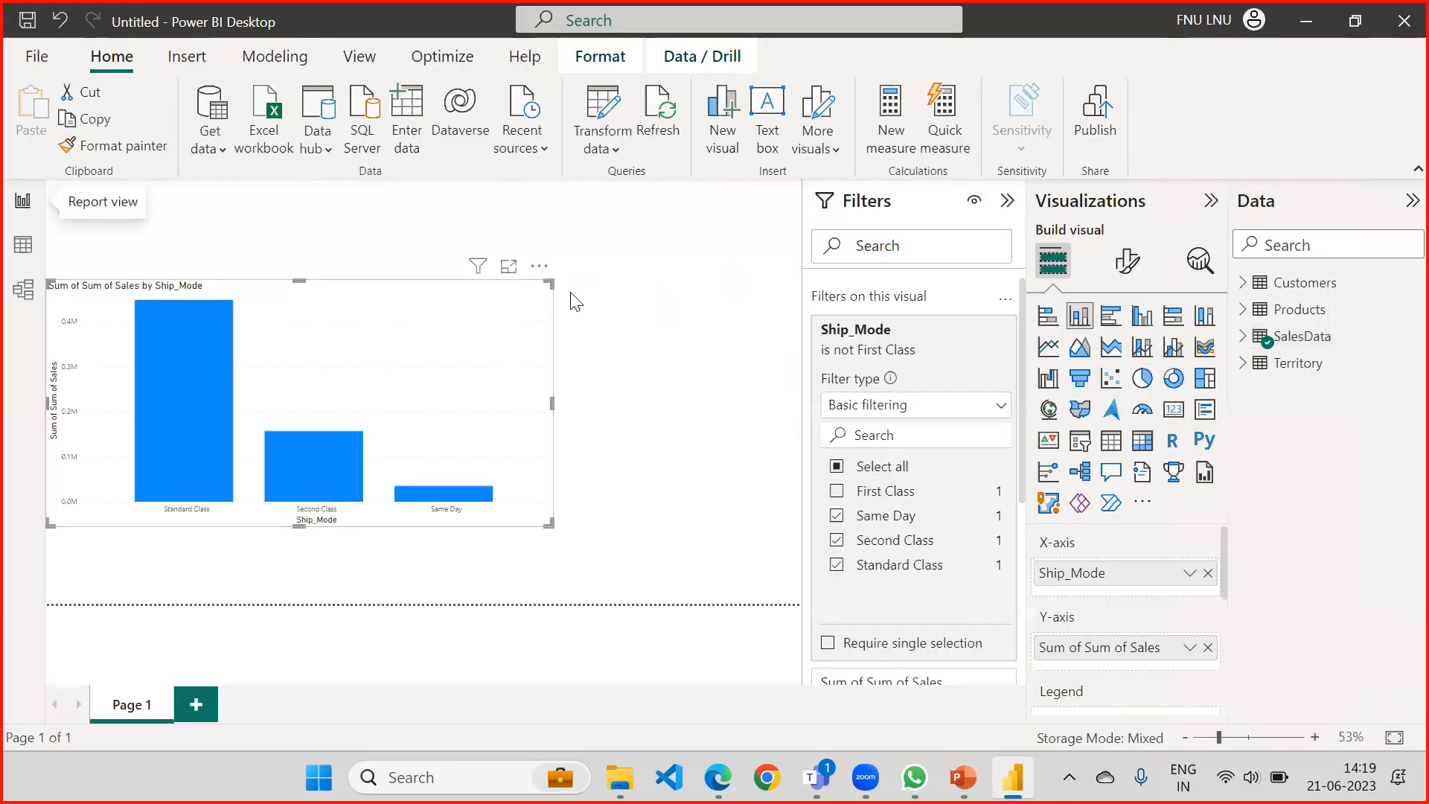
{"action": "left_click_drag", "start_coordinate": [549, 281], "coordinate": [533, 292]}
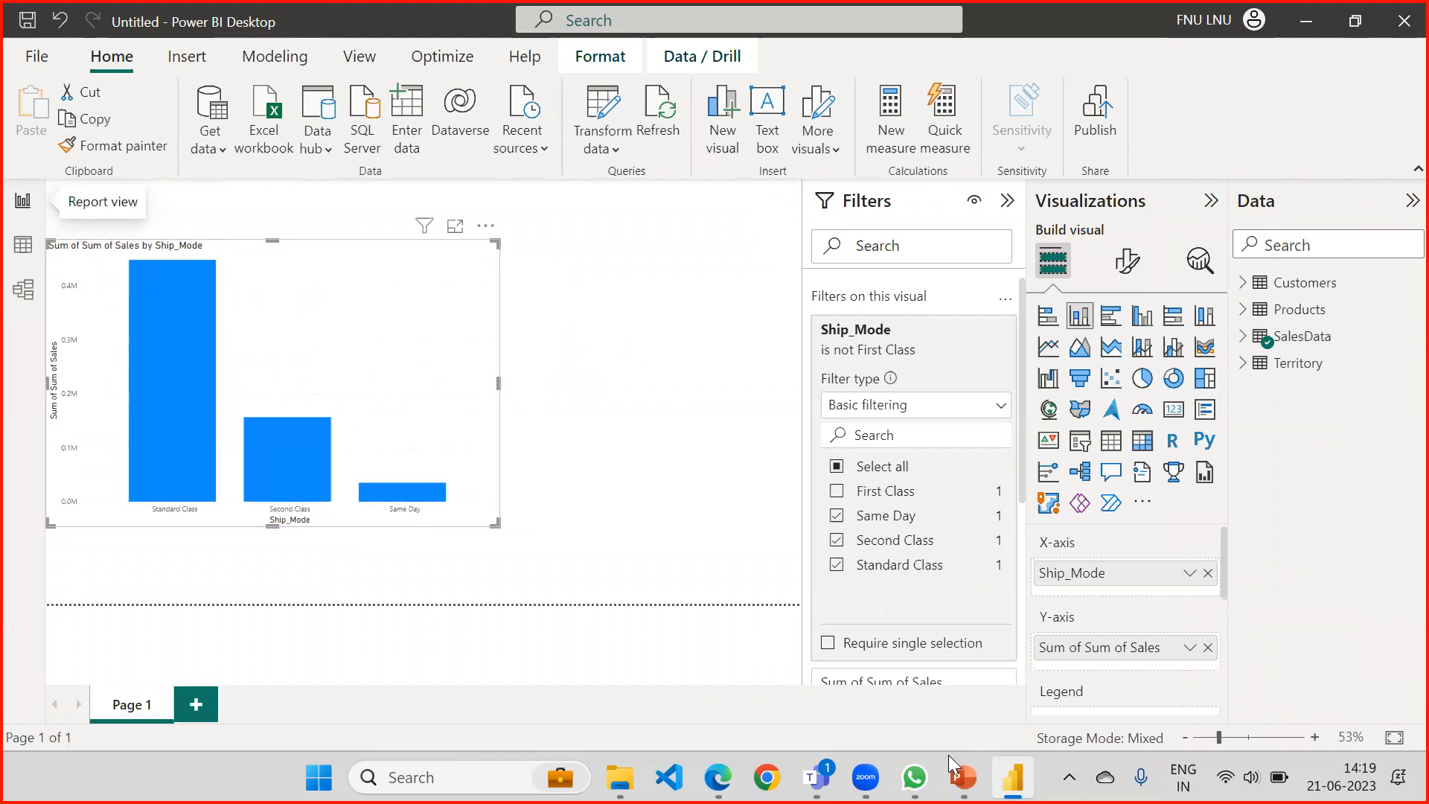
Switch to the PowerPoint deck and highlight the opening words of the Live Connection definition, up to "Power BI Desktop".
{"action": "left_click", "coordinate": [962, 777]}
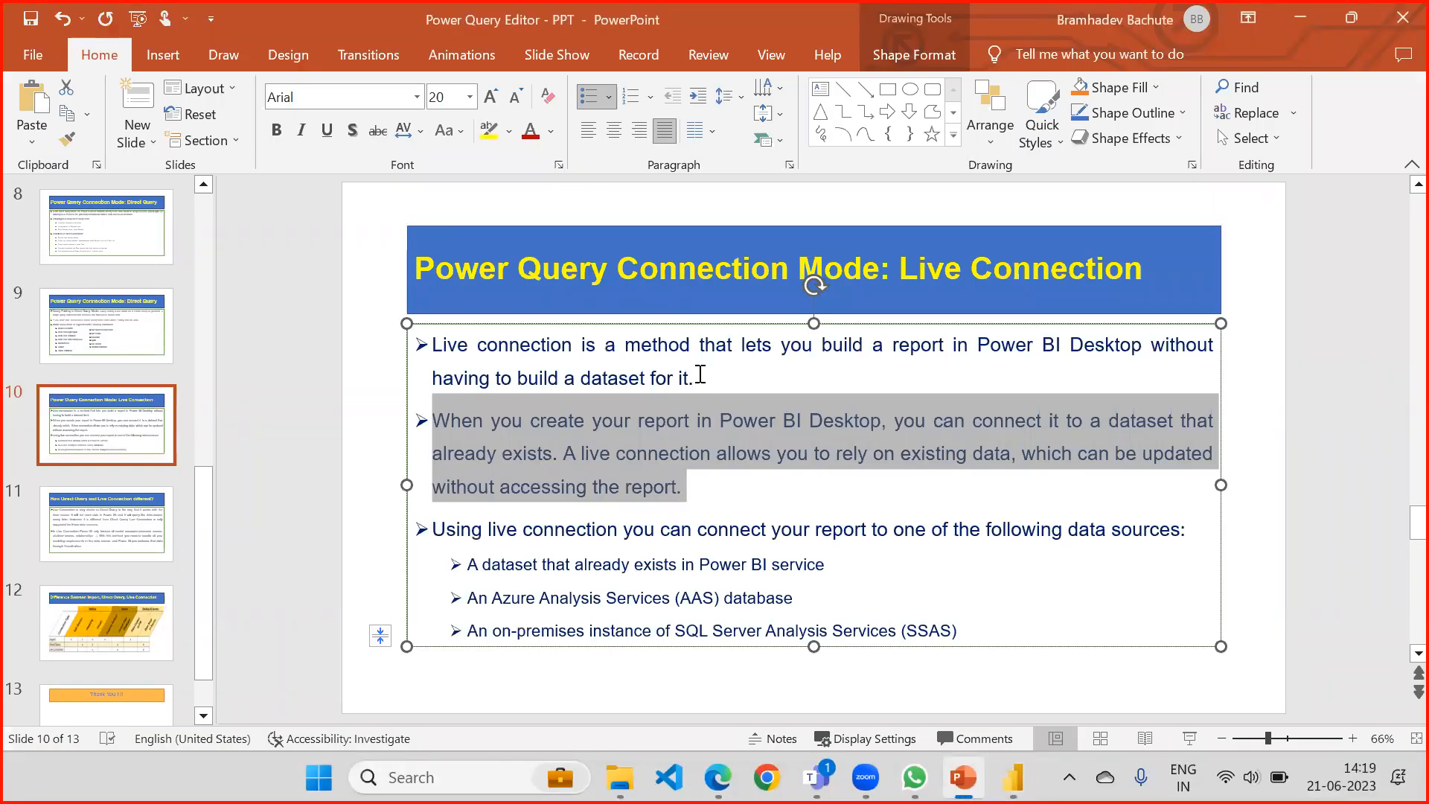
{"action": "left_click_drag", "start_coordinate": [436, 344], "coordinate": [1137, 350]}
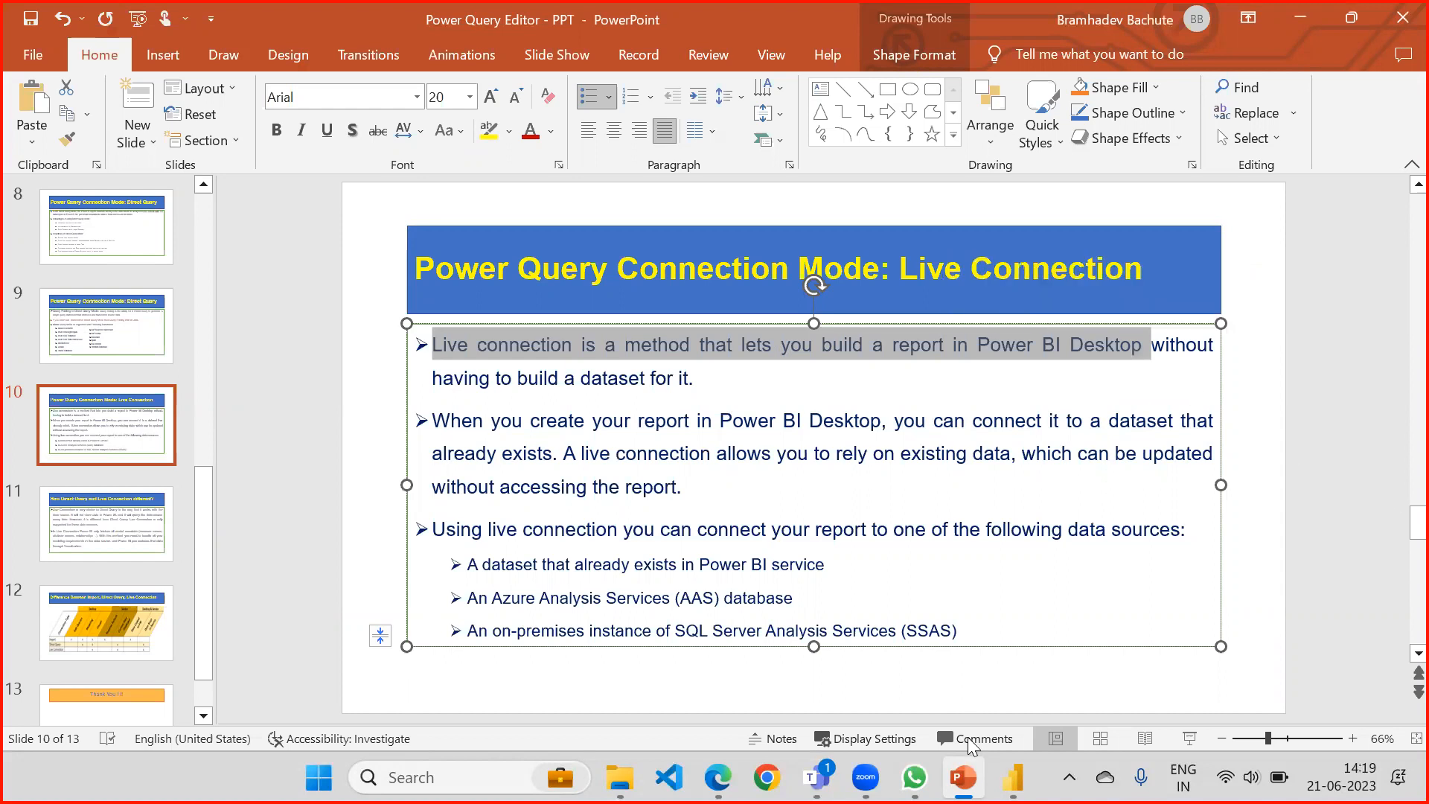
Switch back to Power BI and move the Ship_Mode chart away from the report page's left edge.
{"action": "left_click", "coordinate": [1013, 769]}
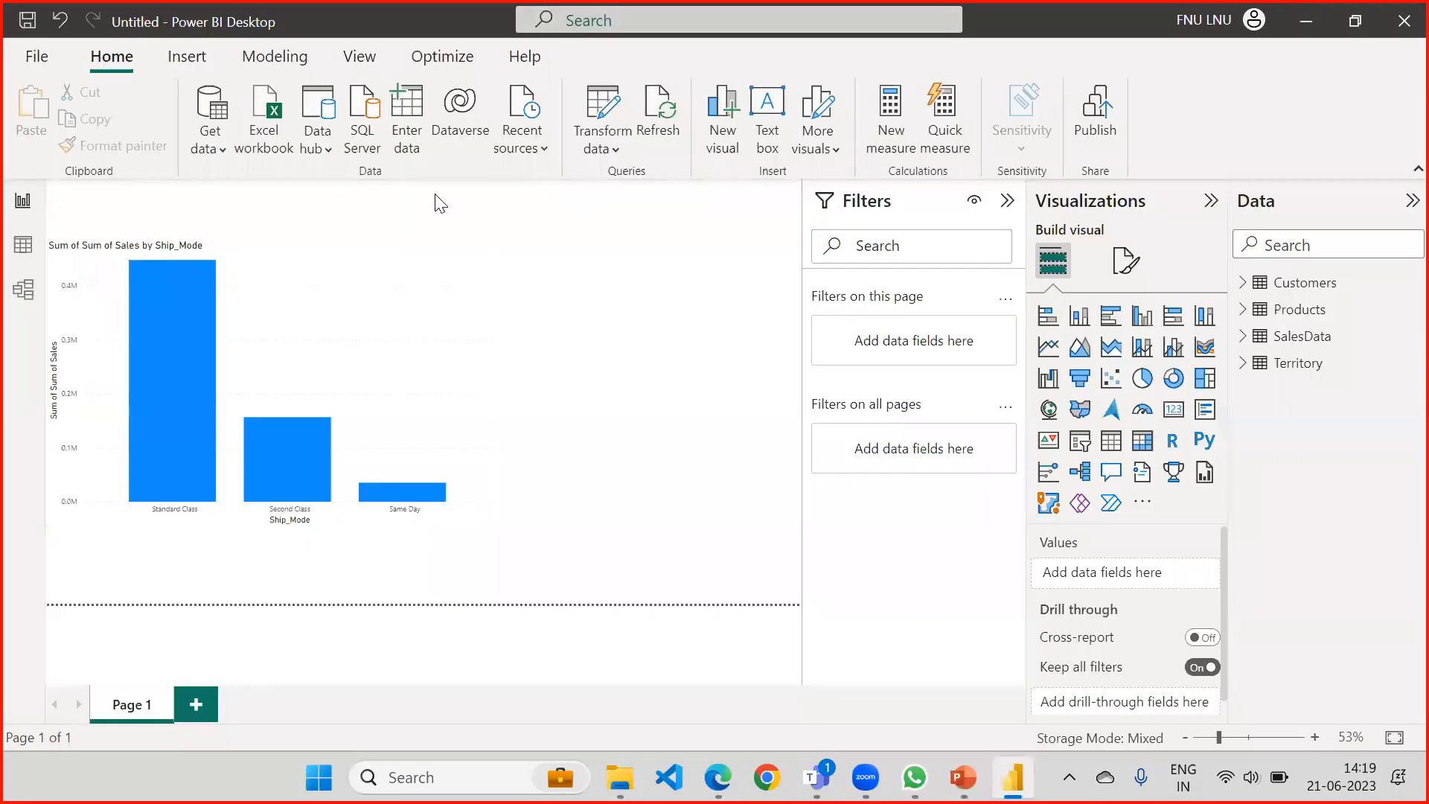
{"action": "left_click", "coordinate": [411, 270]}
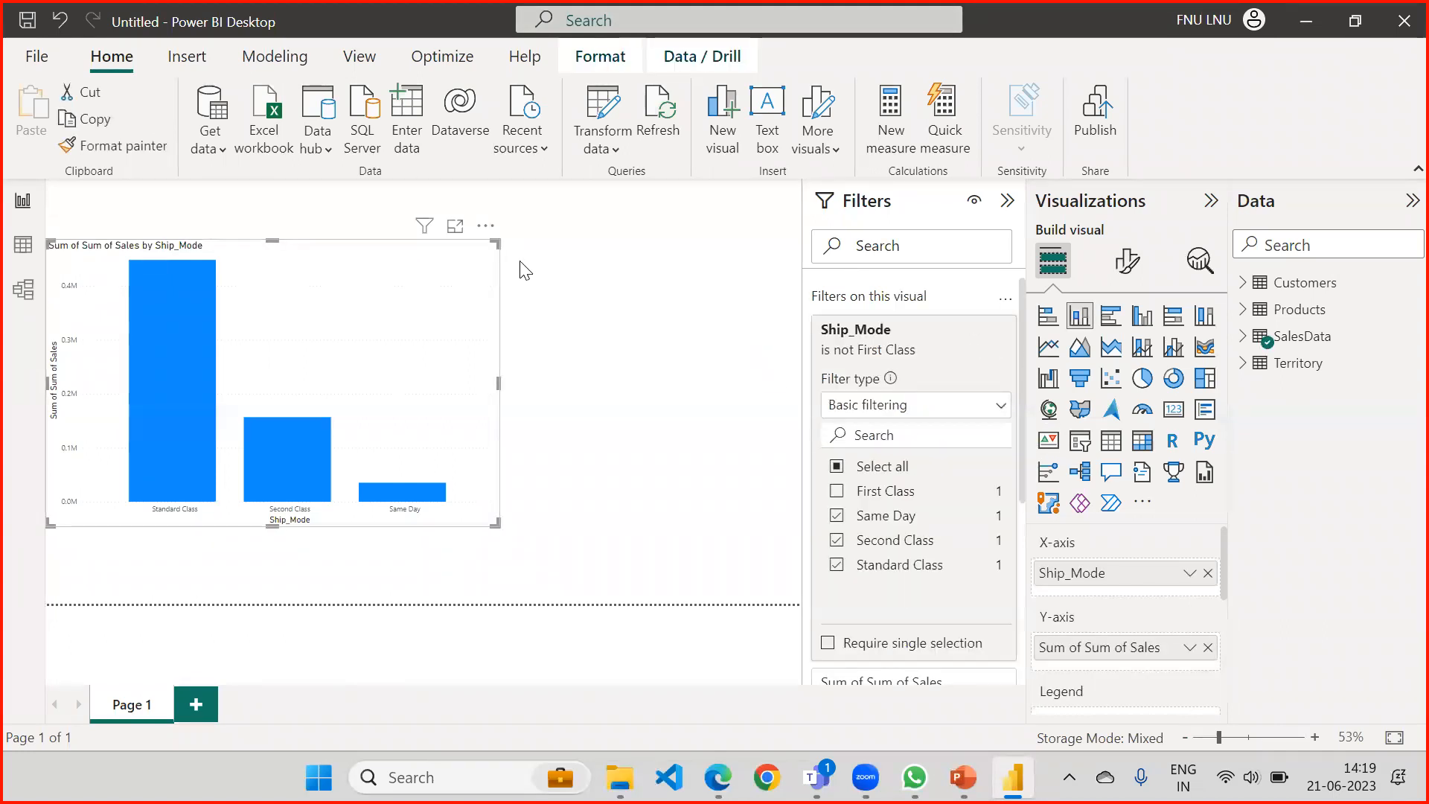
{"action": "left_click_drag", "start_coordinate": [488, 266], "coordinate": [571, 259]}
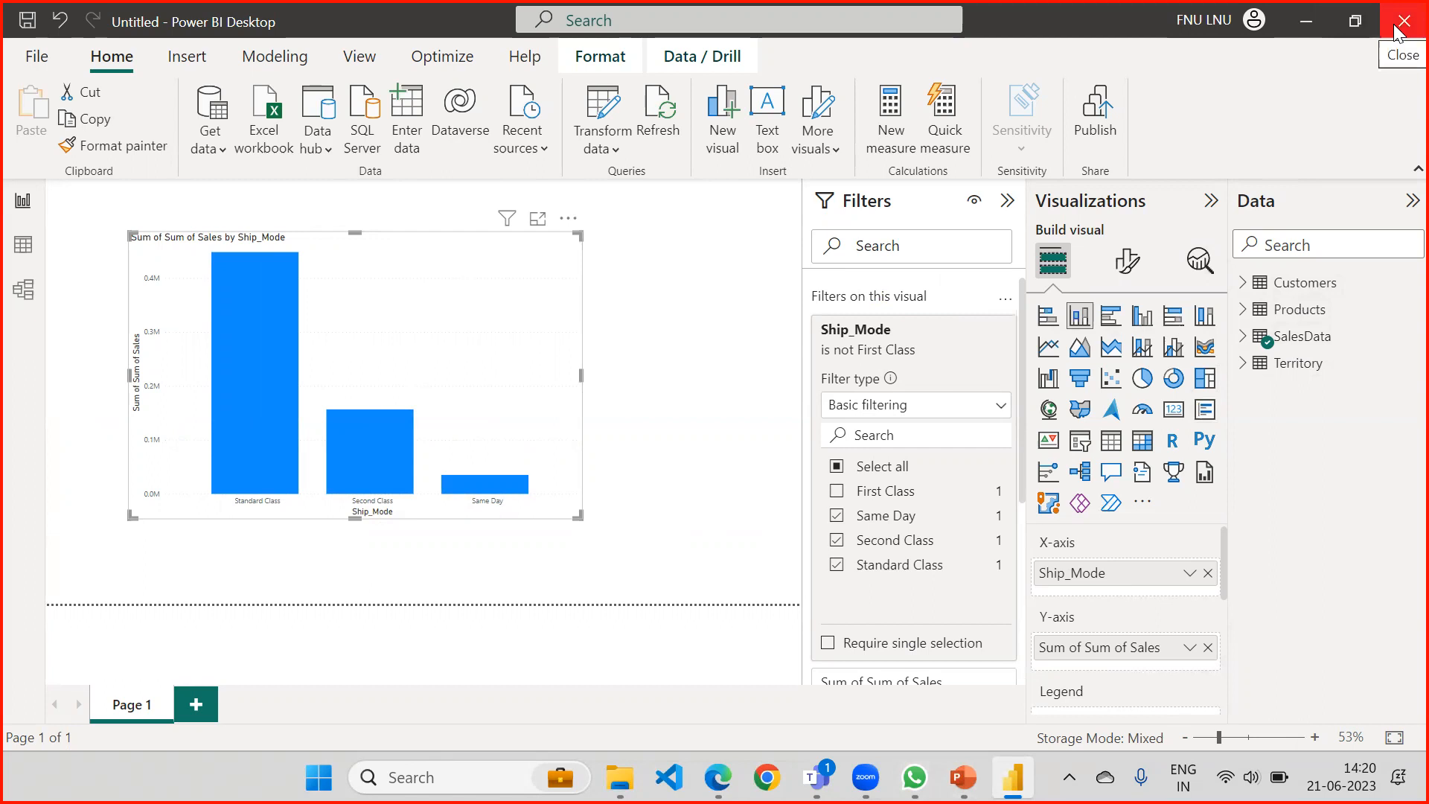
Highlight "A dataset that already exists in Power BI service" on the PowerPoint slide, and view the WebChamp workspace before returning to Power BI Desktop.
{"action": "left_click", "coordinate": [963, 777]}
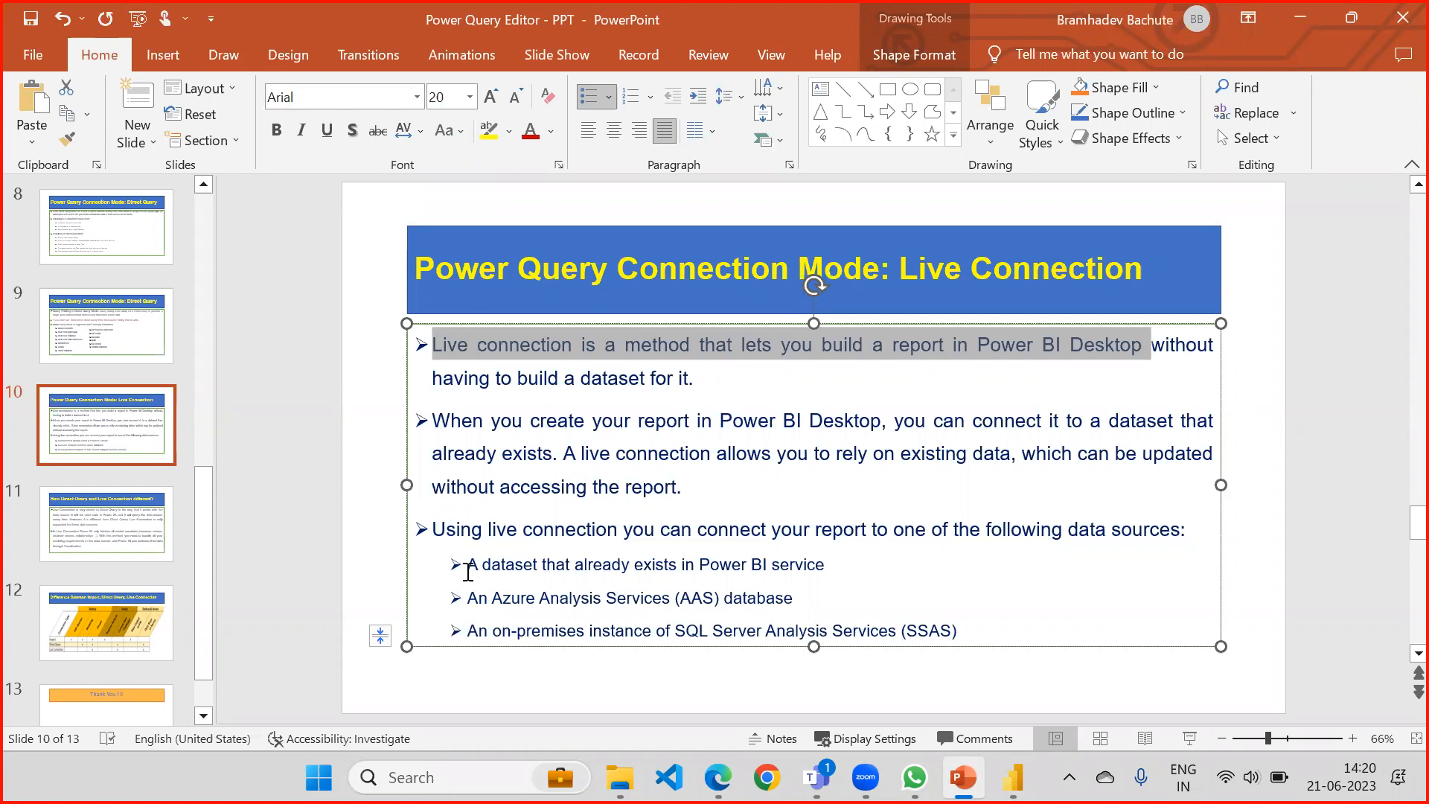
{"action": "left_click_drag", "start_coordinate": [470, 573], "coordinate": [823, 564]}
{"action": "left_click", "coordinate": [620, 777]}
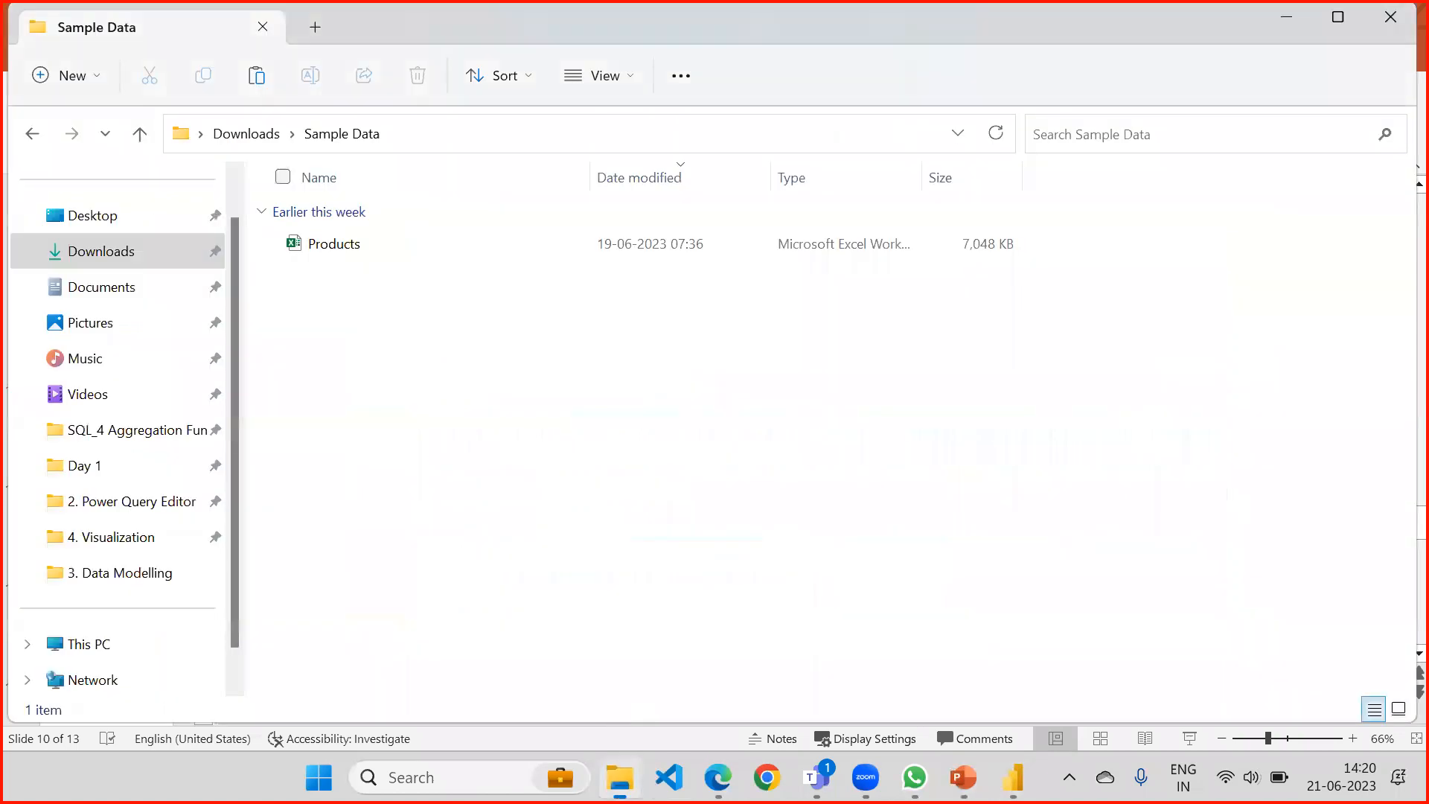
{"action": "left_click", "coordinate": [718, 776]}
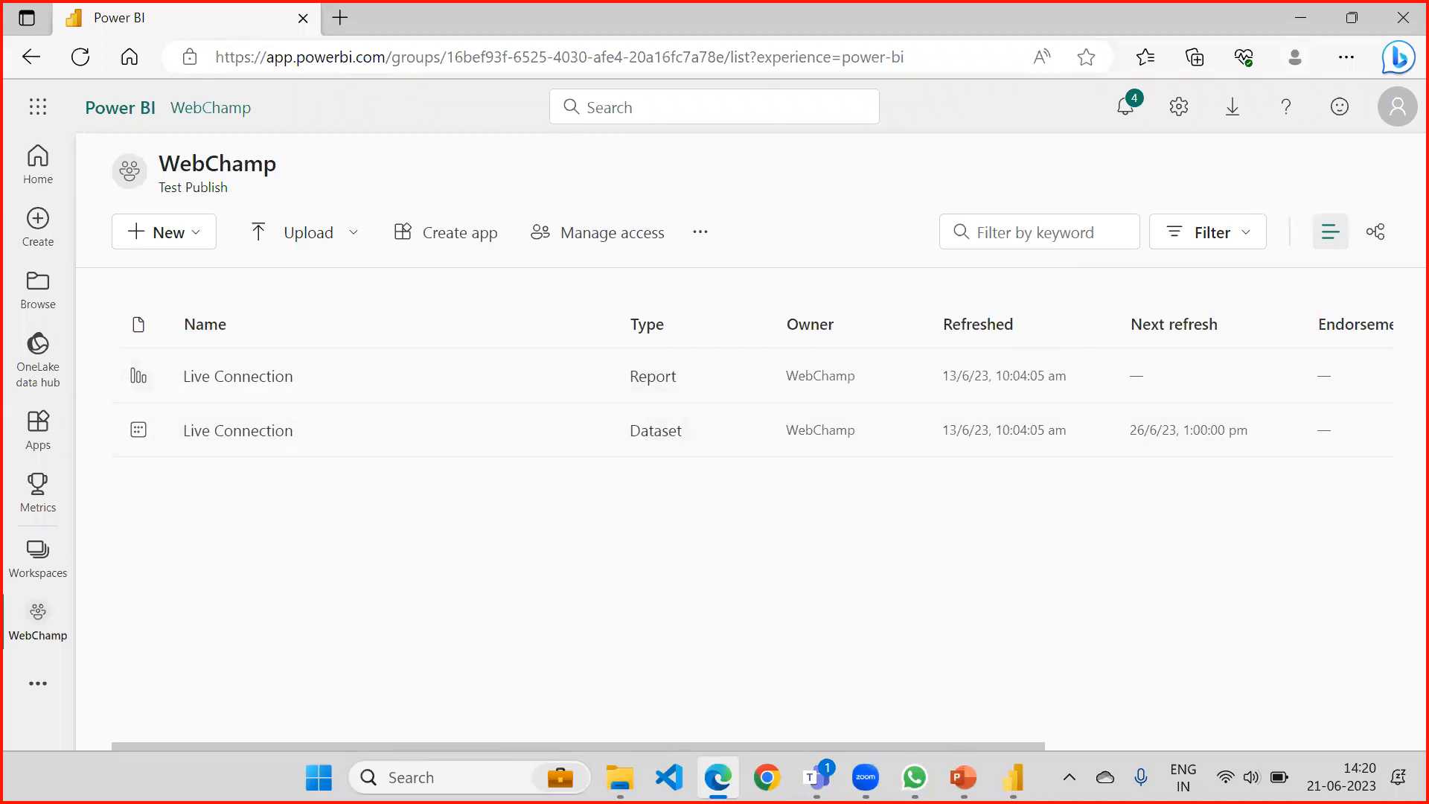
{"action": "mouse_move", "coordinate": [1012, 776]}
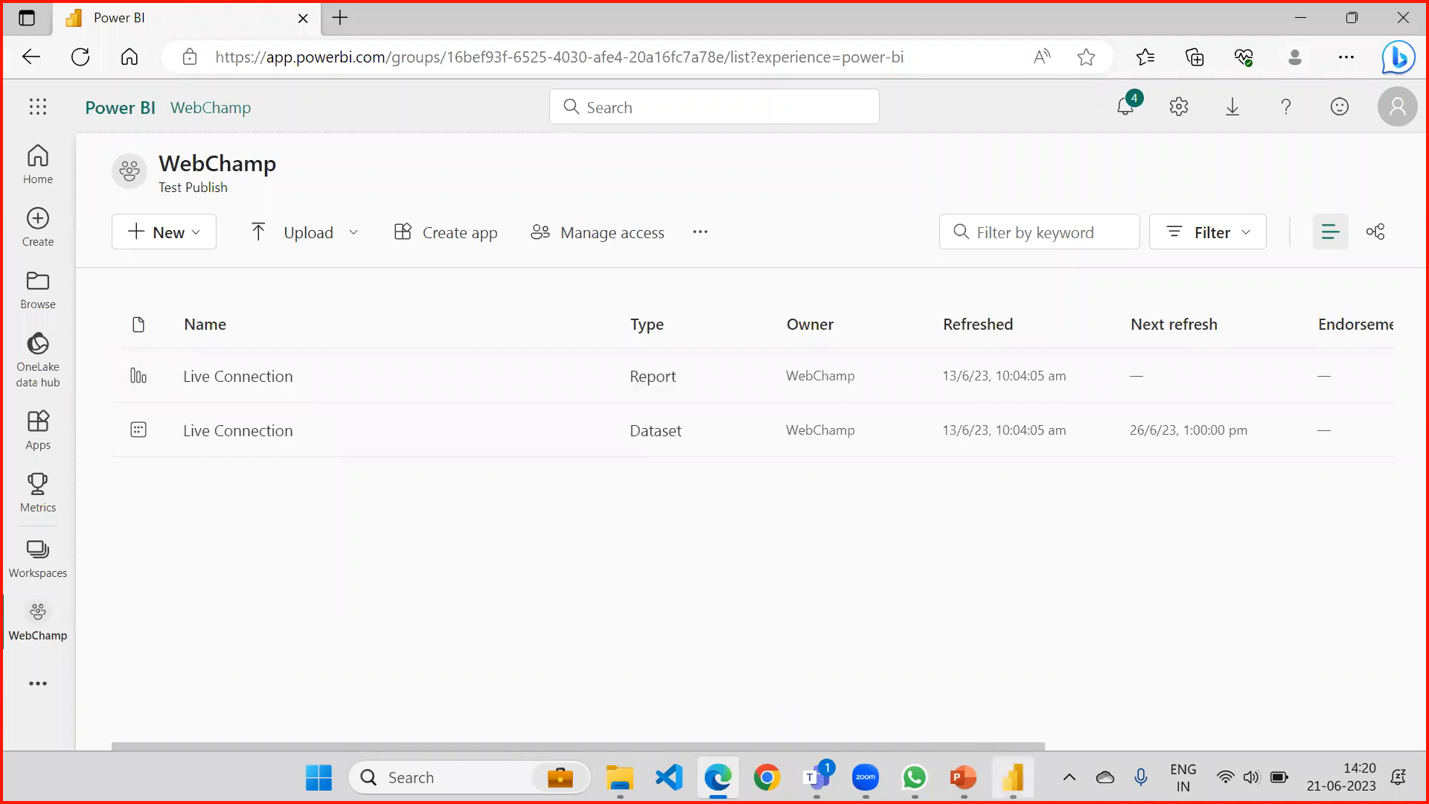
{"action": "left_click", "coordinate": [1012, 777]}
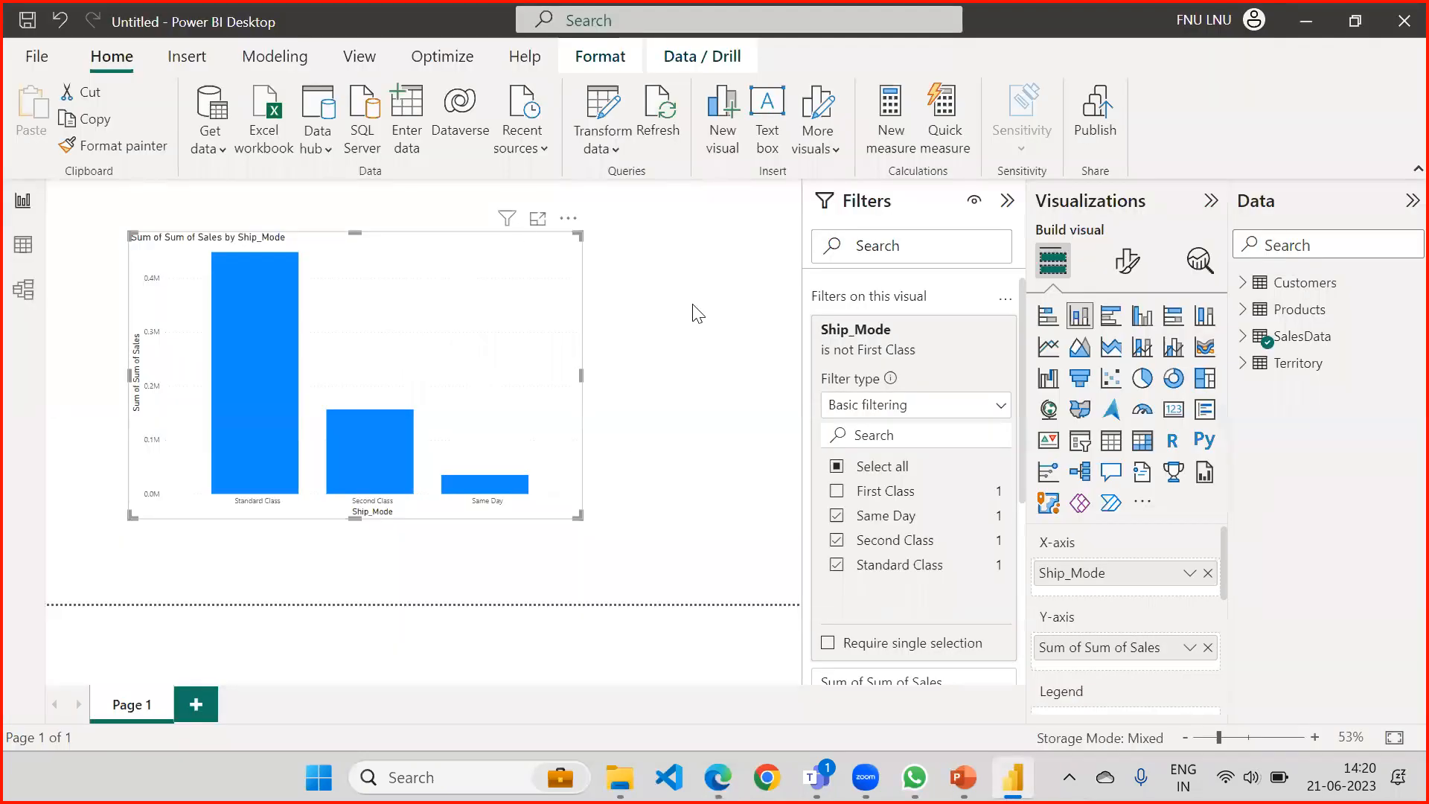
Switch to the PowerPoint deck and highlight the data source "An Azure Analysis Services (AAS) database".
{"action": "left_click", "coordinate": [963, 776]}
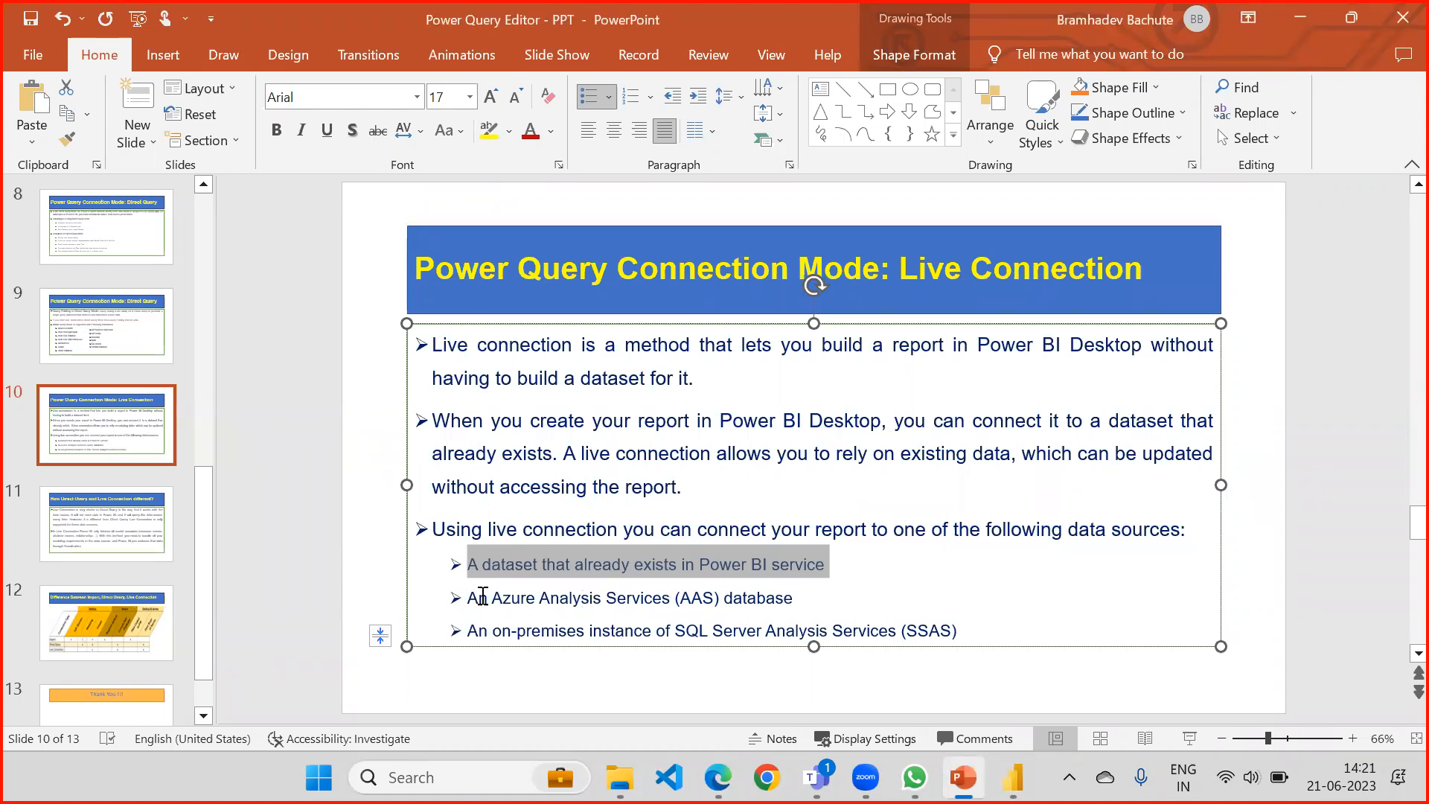
{"action": "left_click_drag", "start_coordinate": [467, 597], "coordinate": [781, 593]}
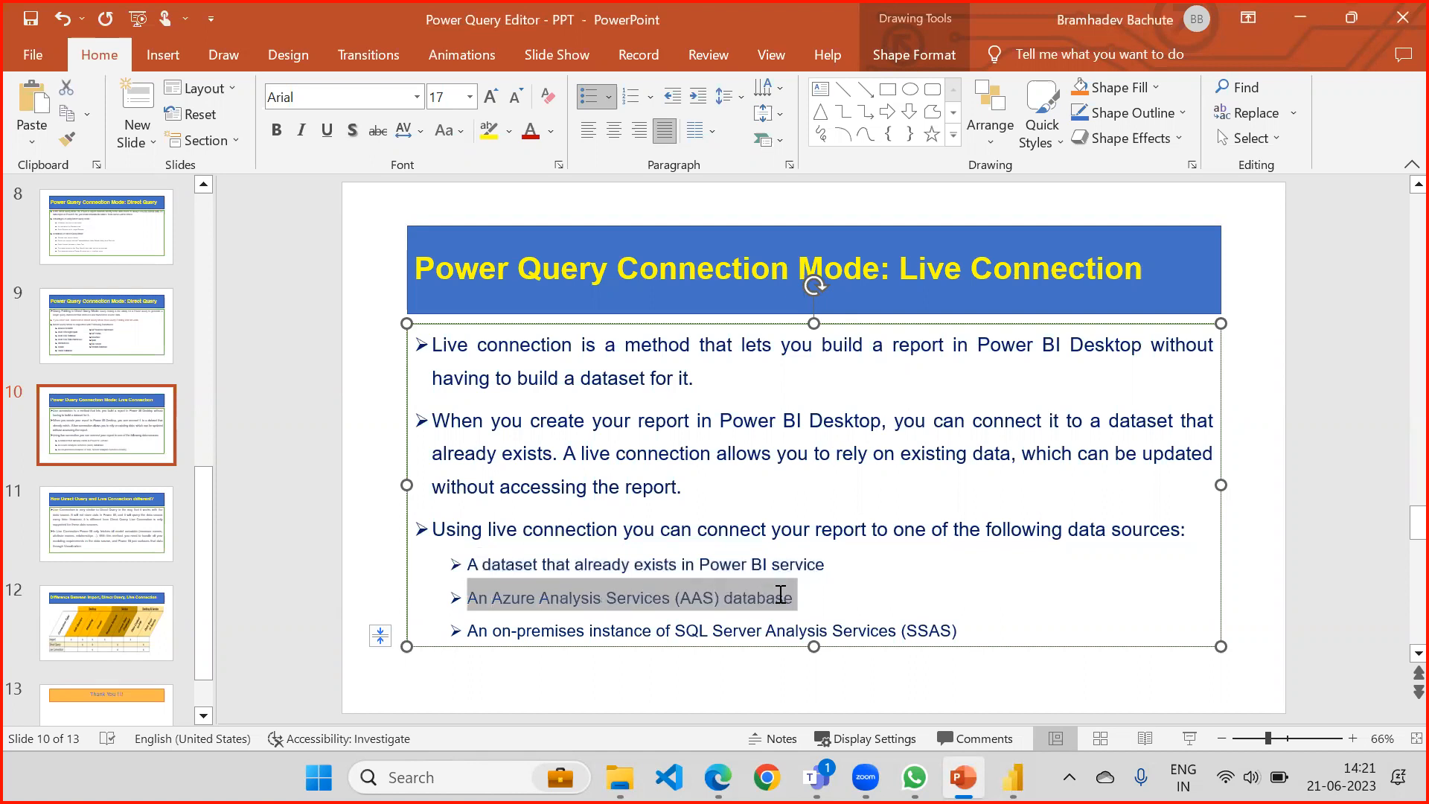
Switch to the WebChamp workspace in the browser and look through the options available for the Live Connection report.
{"action": "left_click", "coordinate": [624, 777]}
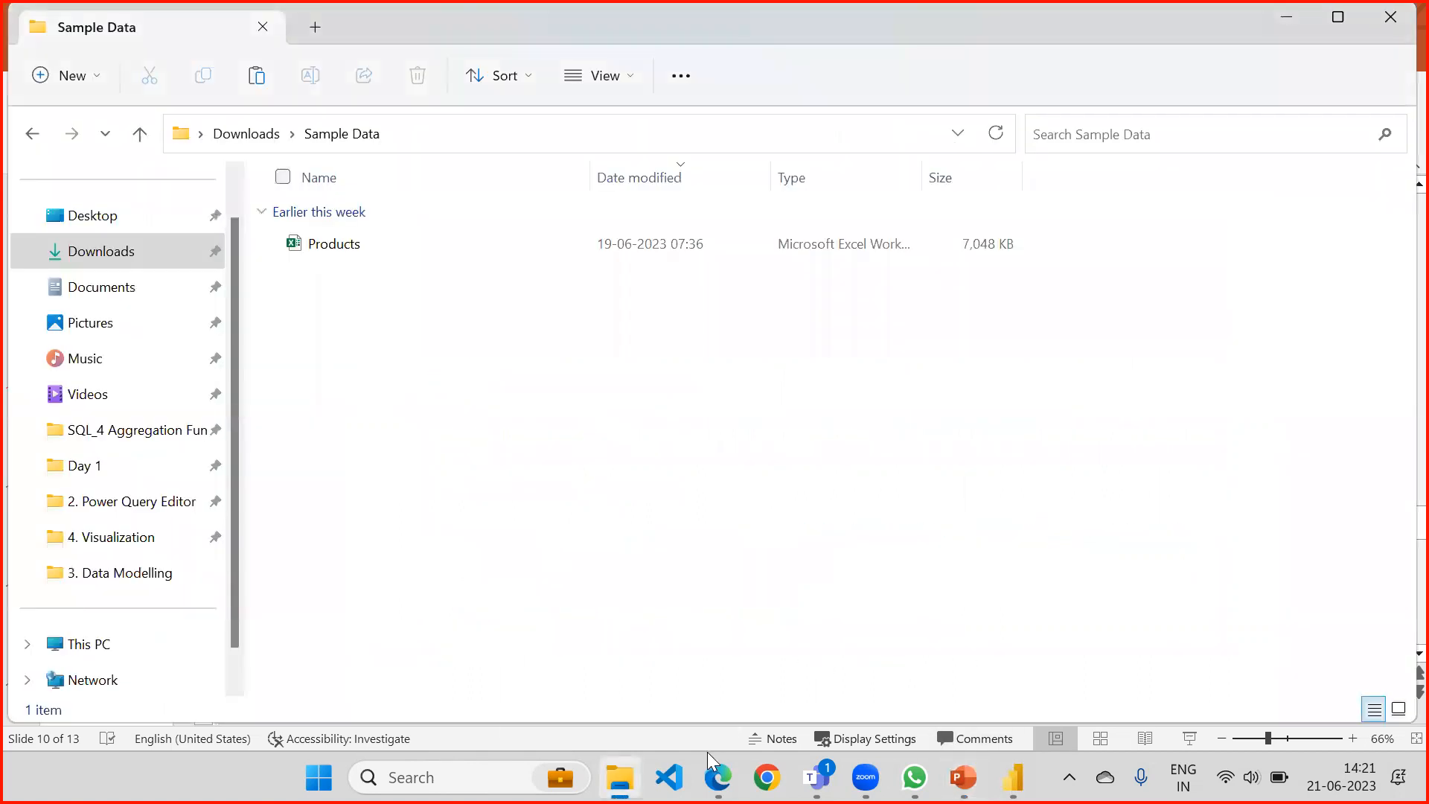
{"action": "left_click", "coordinate": [718, 777]}
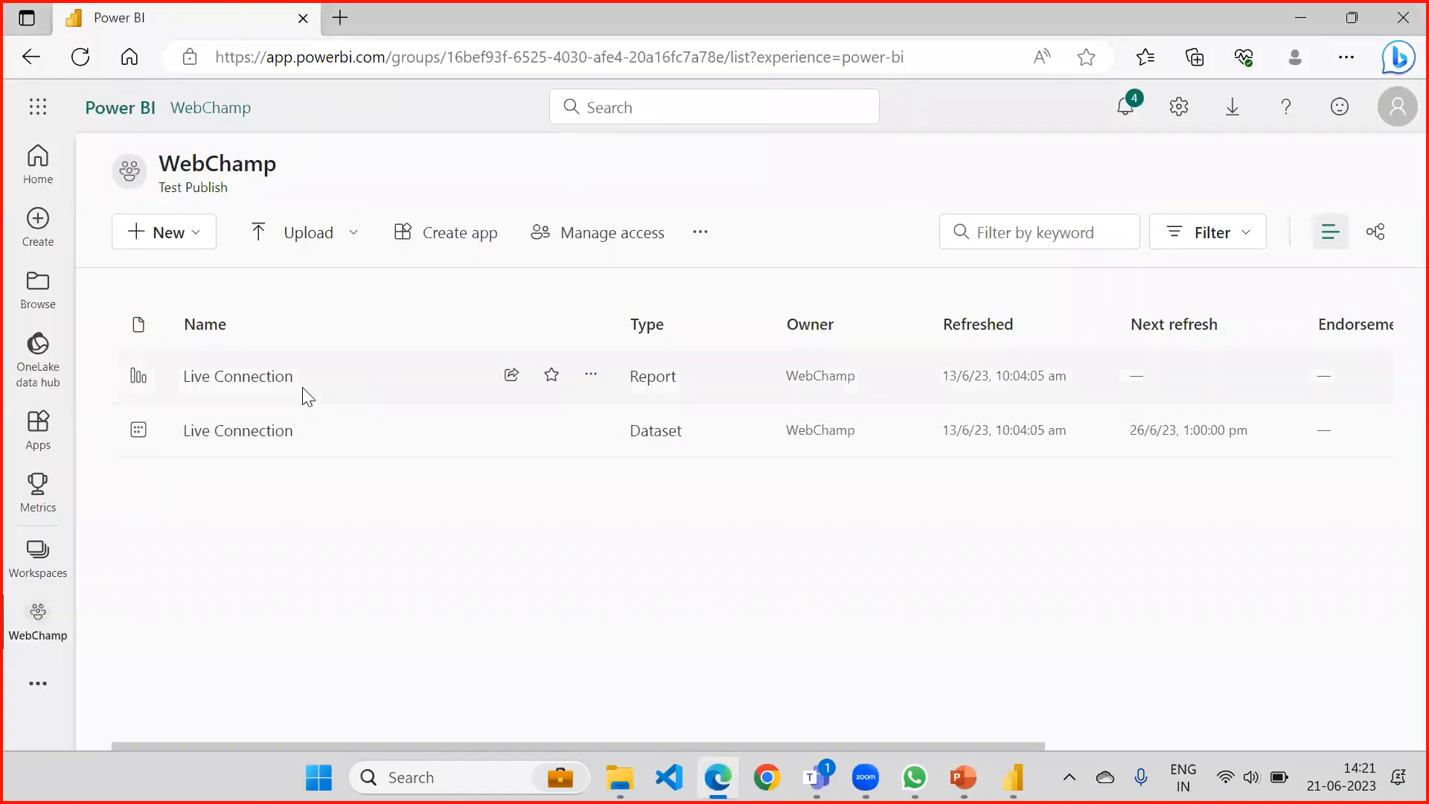
{"action": "left_click", "coordinate": [592, 378]}
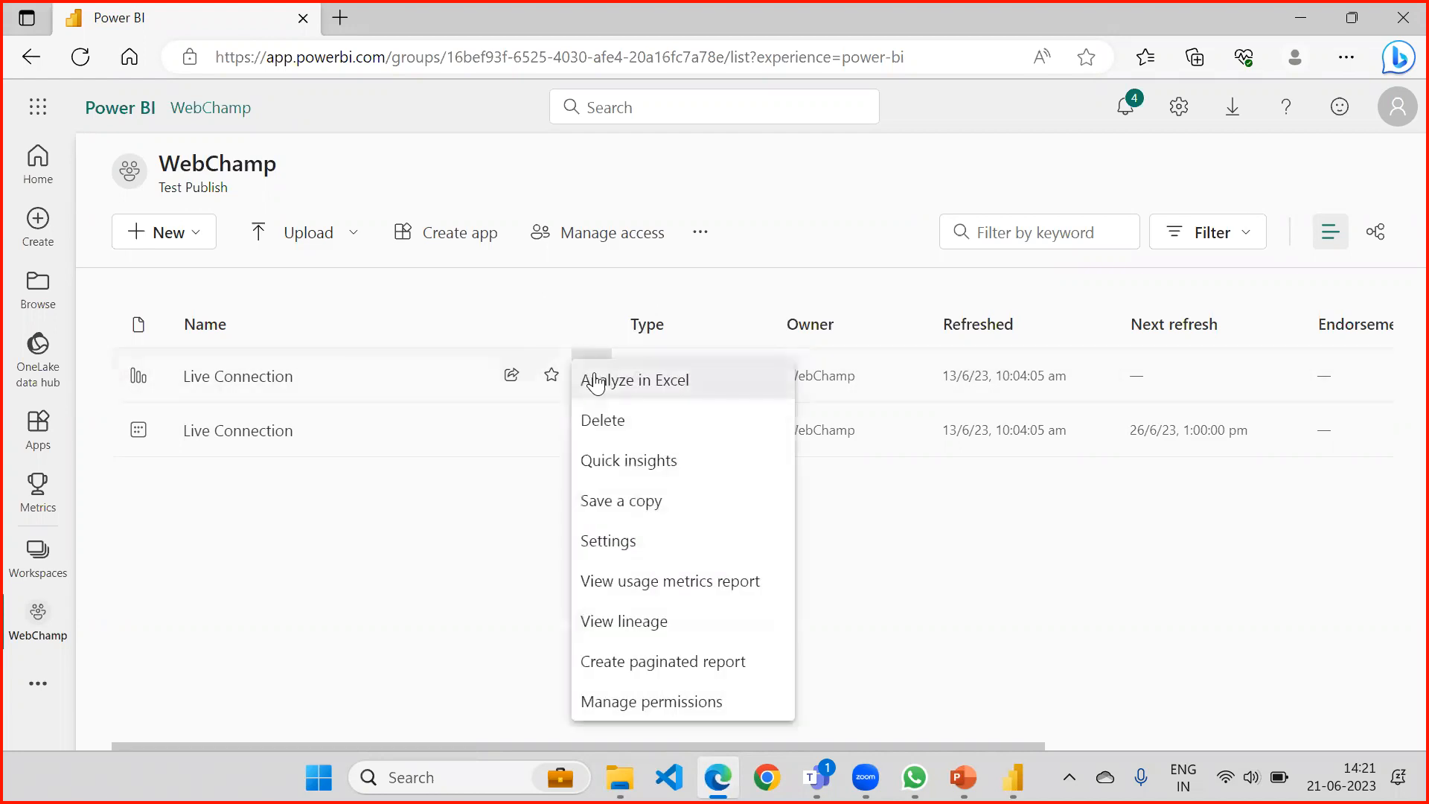
{"action": "left_click", "coordinate": [337, 580]}
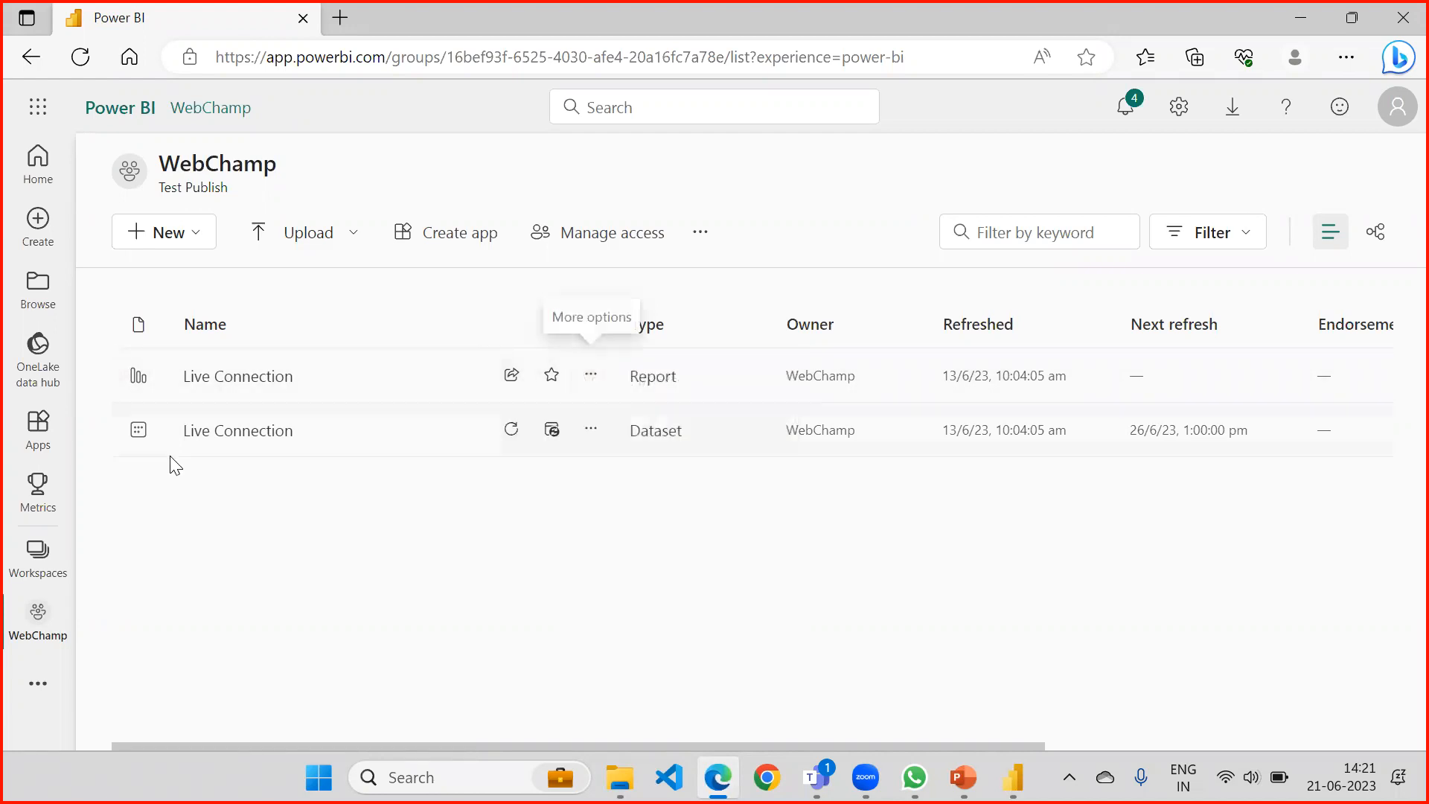
Switch to Power BI Desktop and move the Ship_Mode chart closer to the report page's upper-left corner.
{"action": "left_click", "coordinate": [1012, 777]}
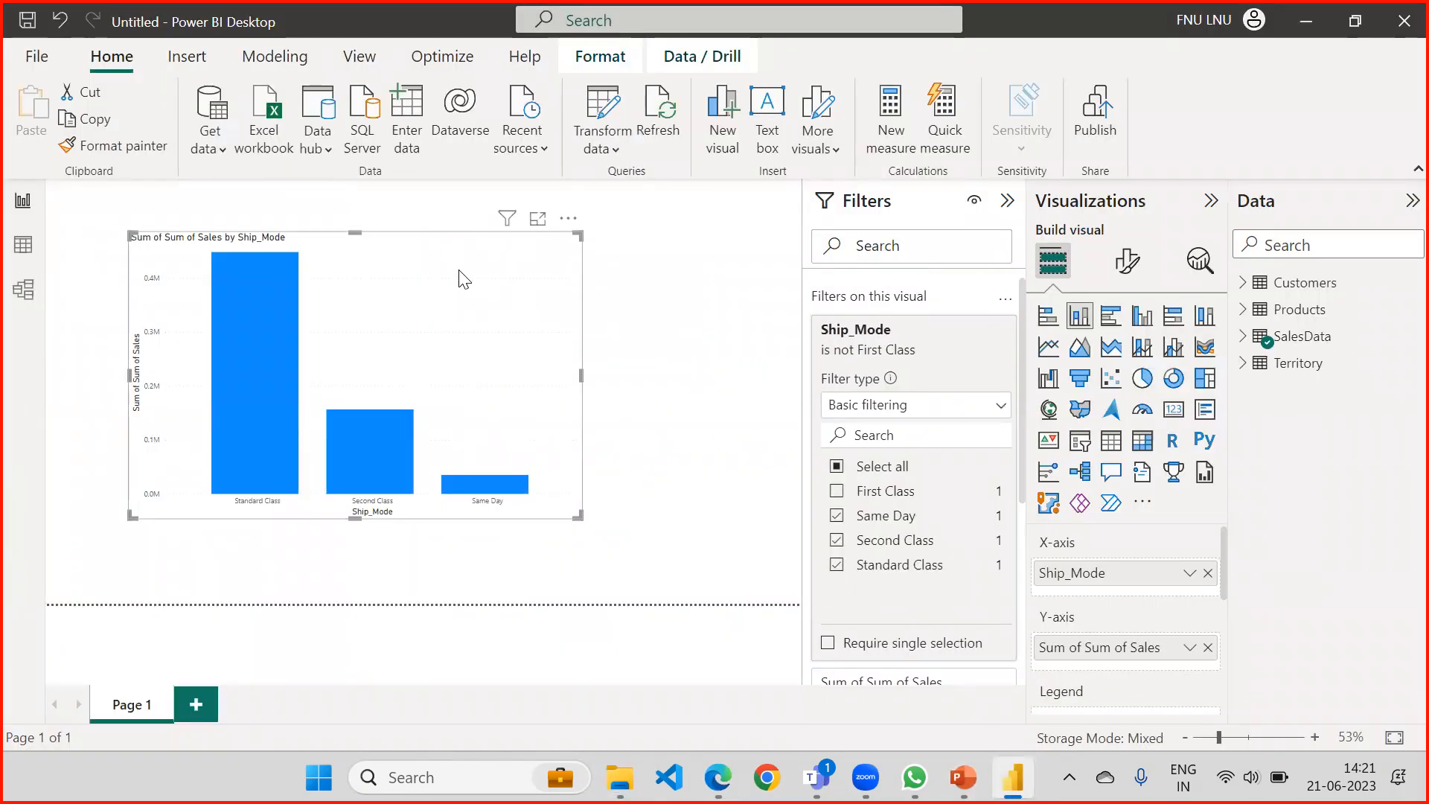
{"action": "left_click_drag", "start_coordinate": [478, 255], "coordinate": [436, 237]}
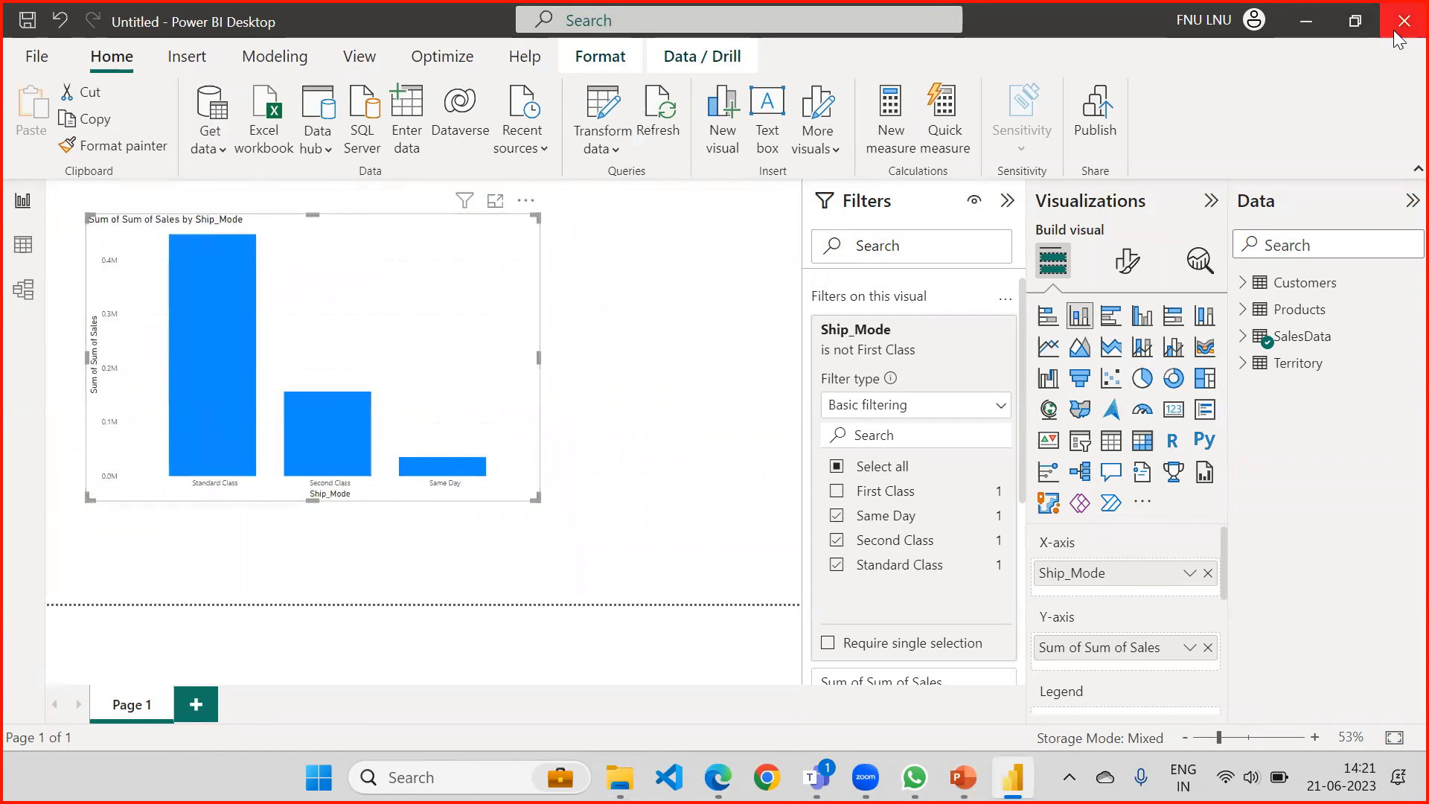
Switch to the PowerPoint deck and highlight the live connection data sources in turn, from the SSAS instance up to the Power BI service dataset.
{"action": "left_click", "coordinate": [963, 776]}
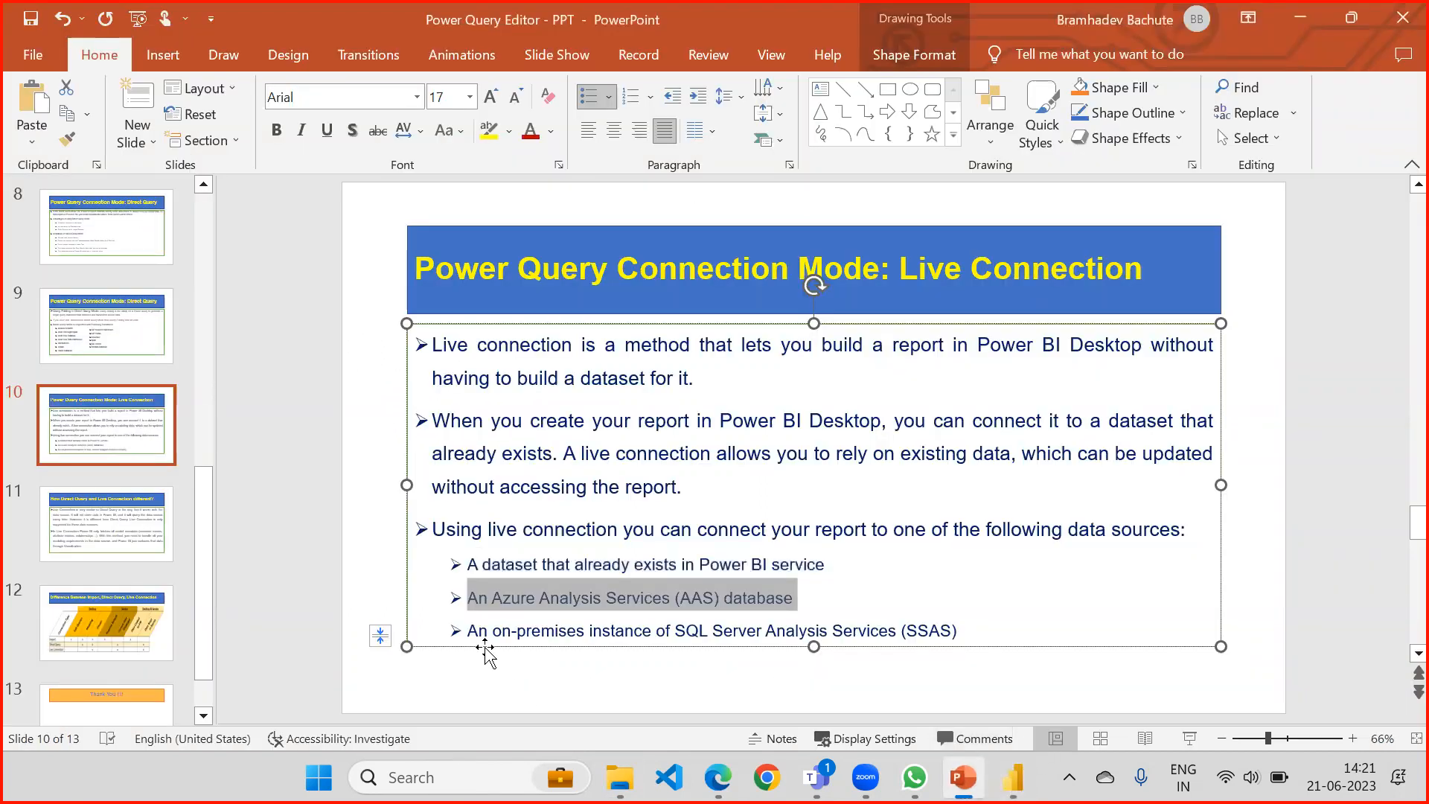
{"action": "left_click_drag", "start_coordinate": [472, 633], "coordinate": [950, 629]}
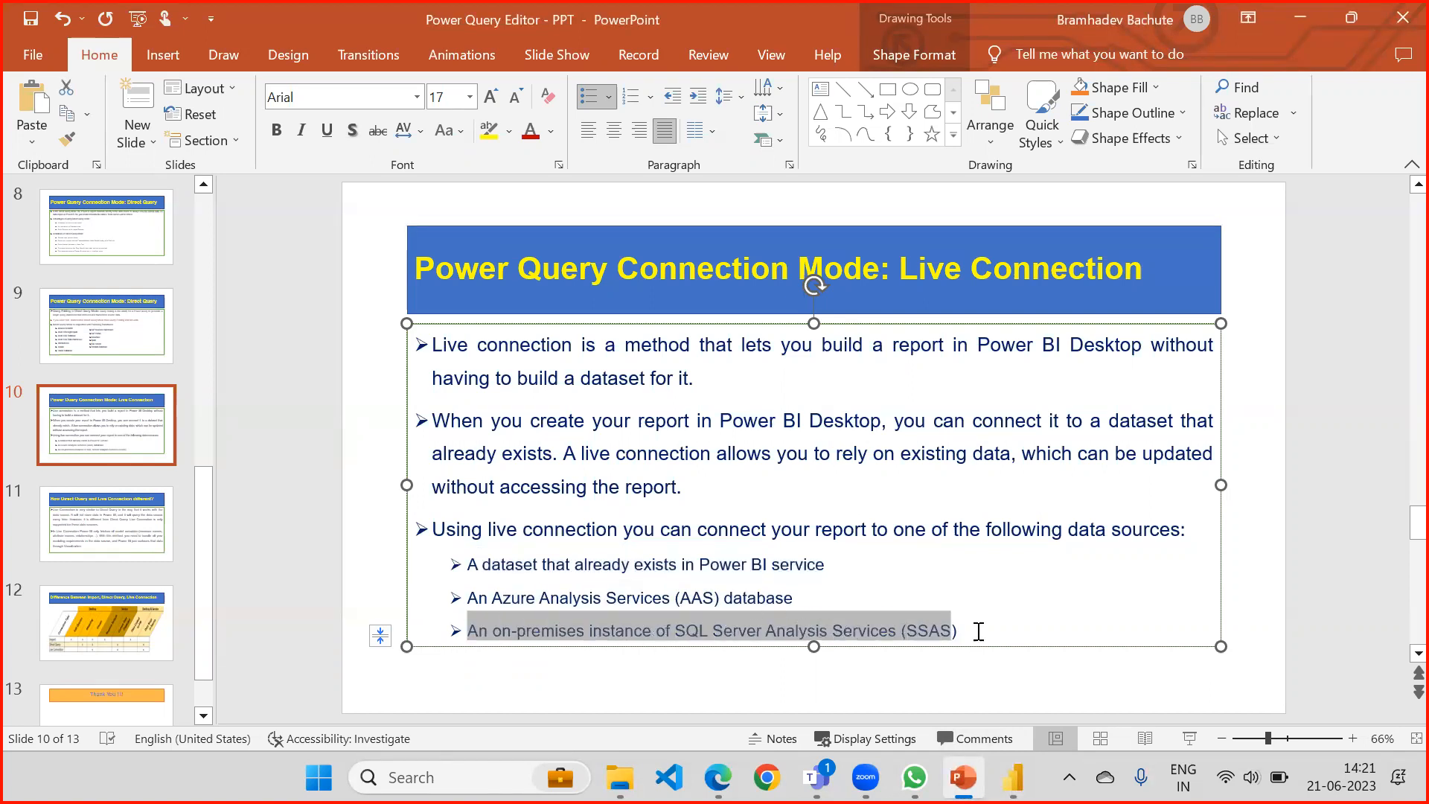
{"action": "left_click_drag", "start_coordinate": [792, 597], "coordinate": [491, 596]}
{"action": "left_click_drag", "start_coordinate": [827, 565], "coordinate": [484, 566]}
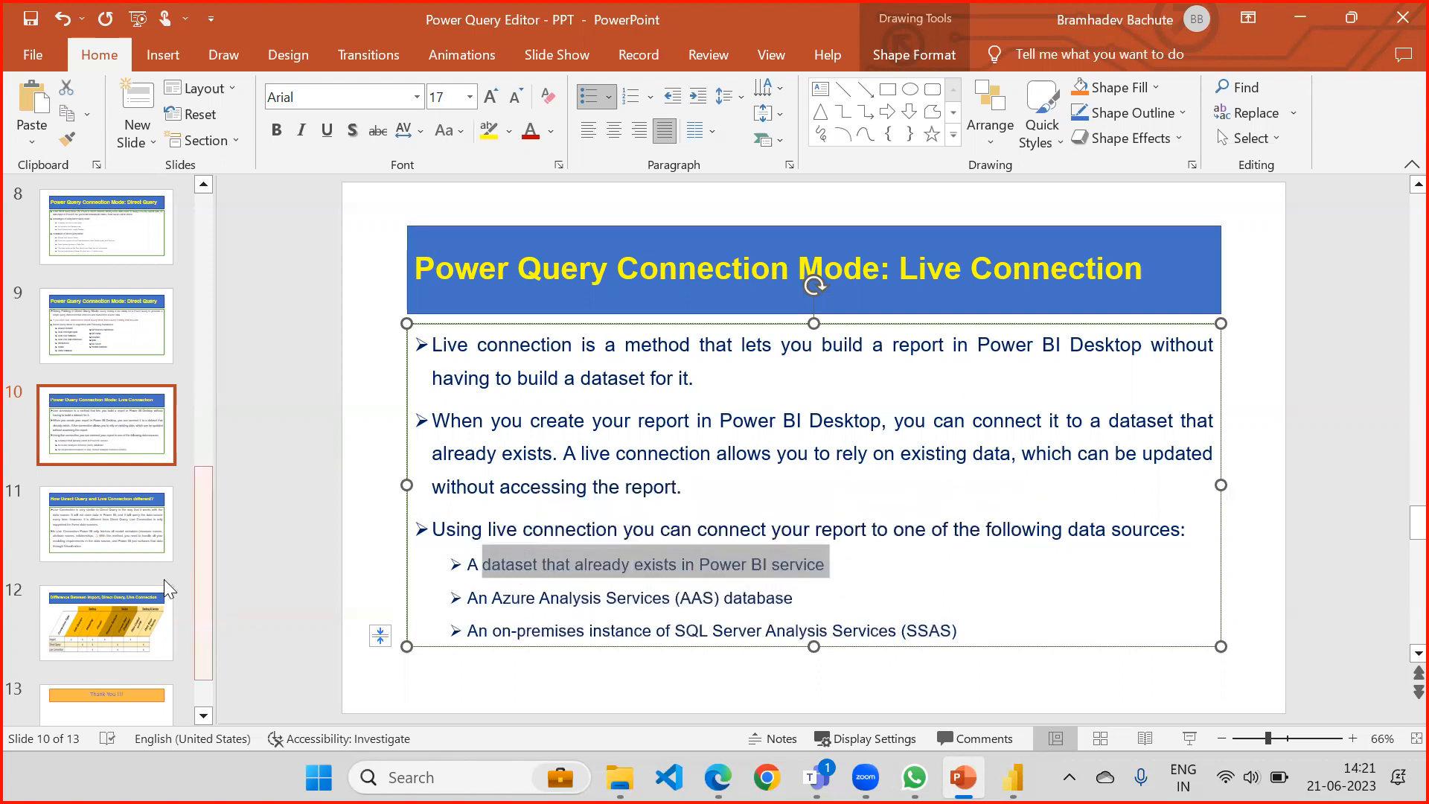
Show slide 11 and highlight the Live Connection and Direct Query similarity, then "Live Connection is only supported for these data sources.".
{"action": "left_click", "coordinate": [141, 515]}
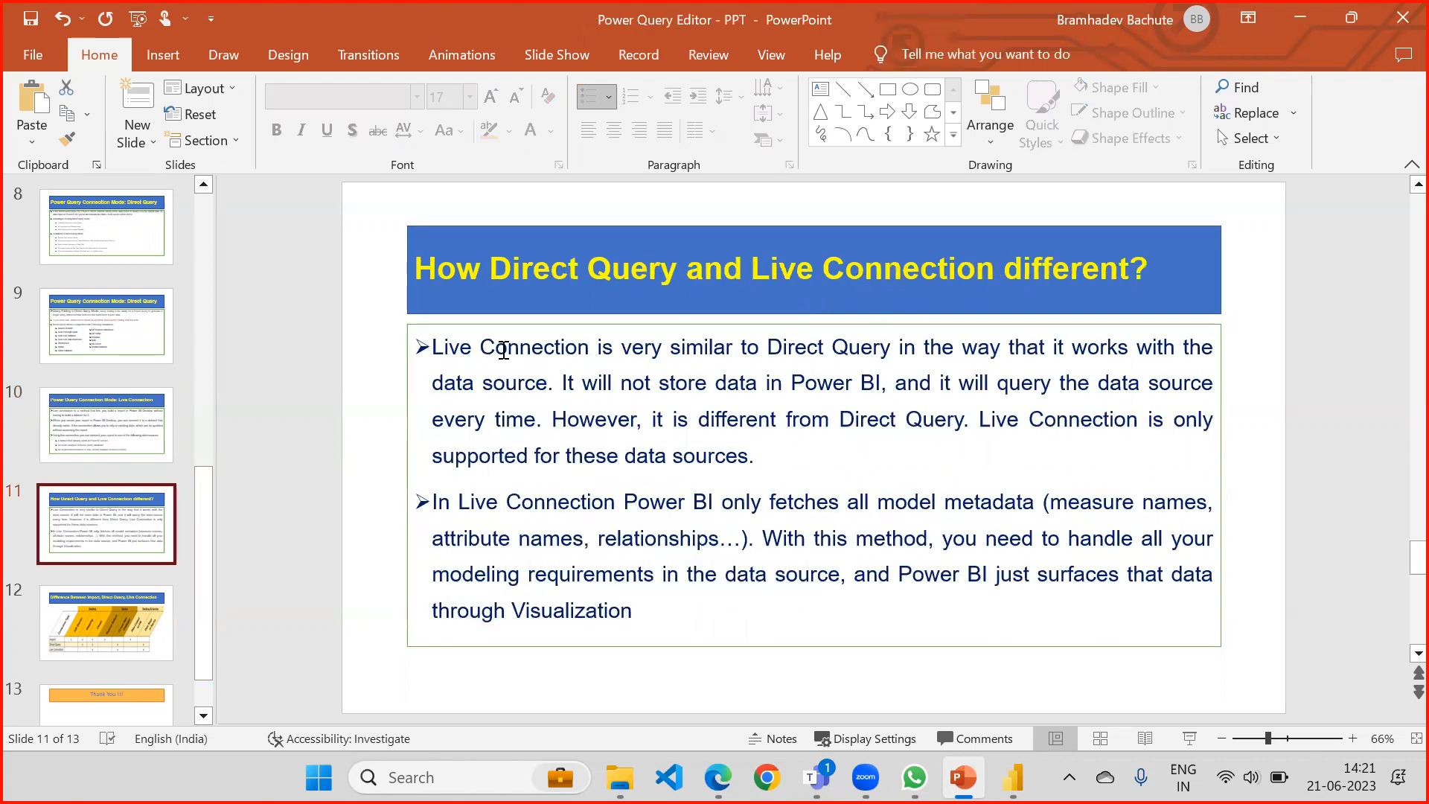
{"action": "left_click_drag", "start_coordinate": [430, 347], "coordinate": [970, 344]}
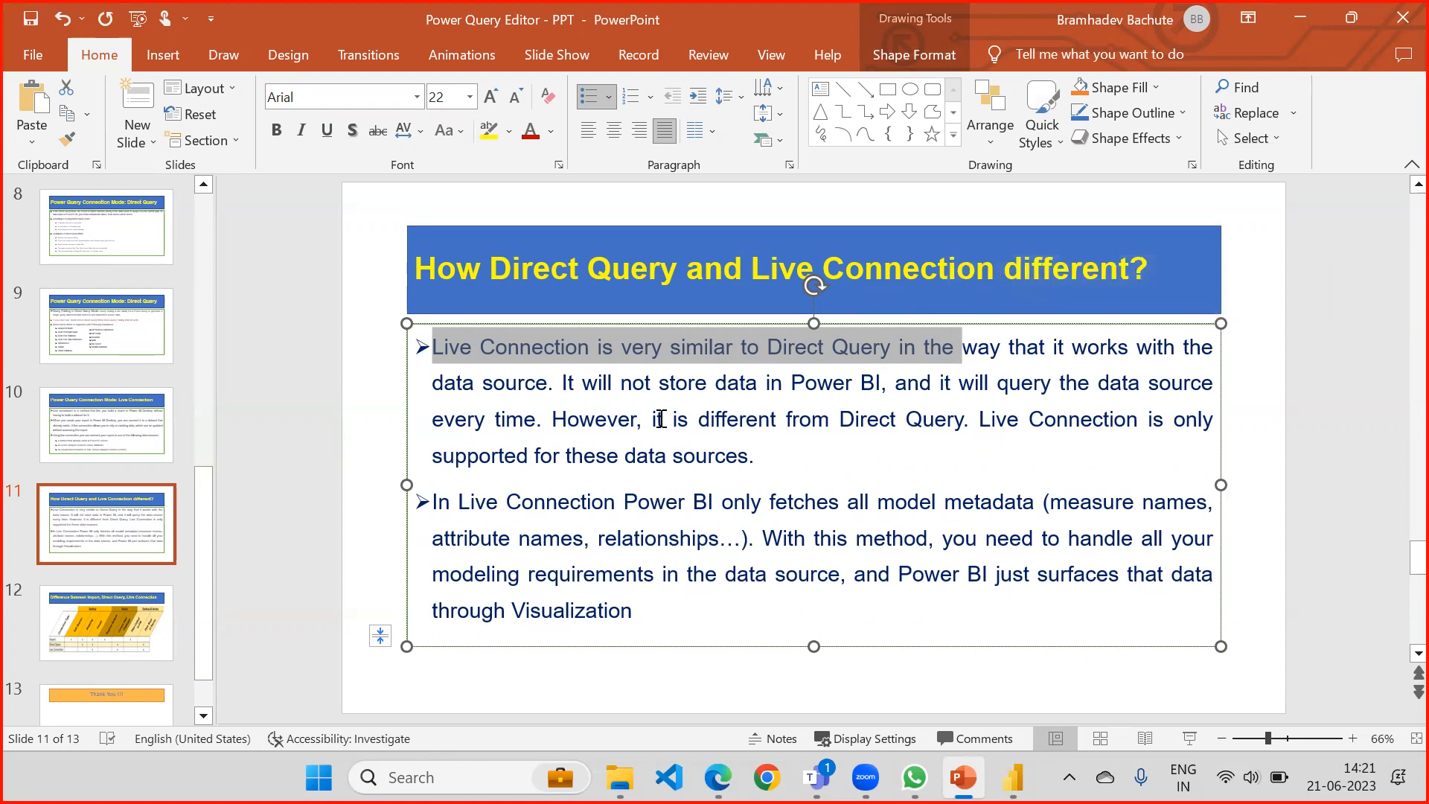
{"action": "left_click_drag", "start_coordinate": [652, 419], "coordinate": [1087, 451]}
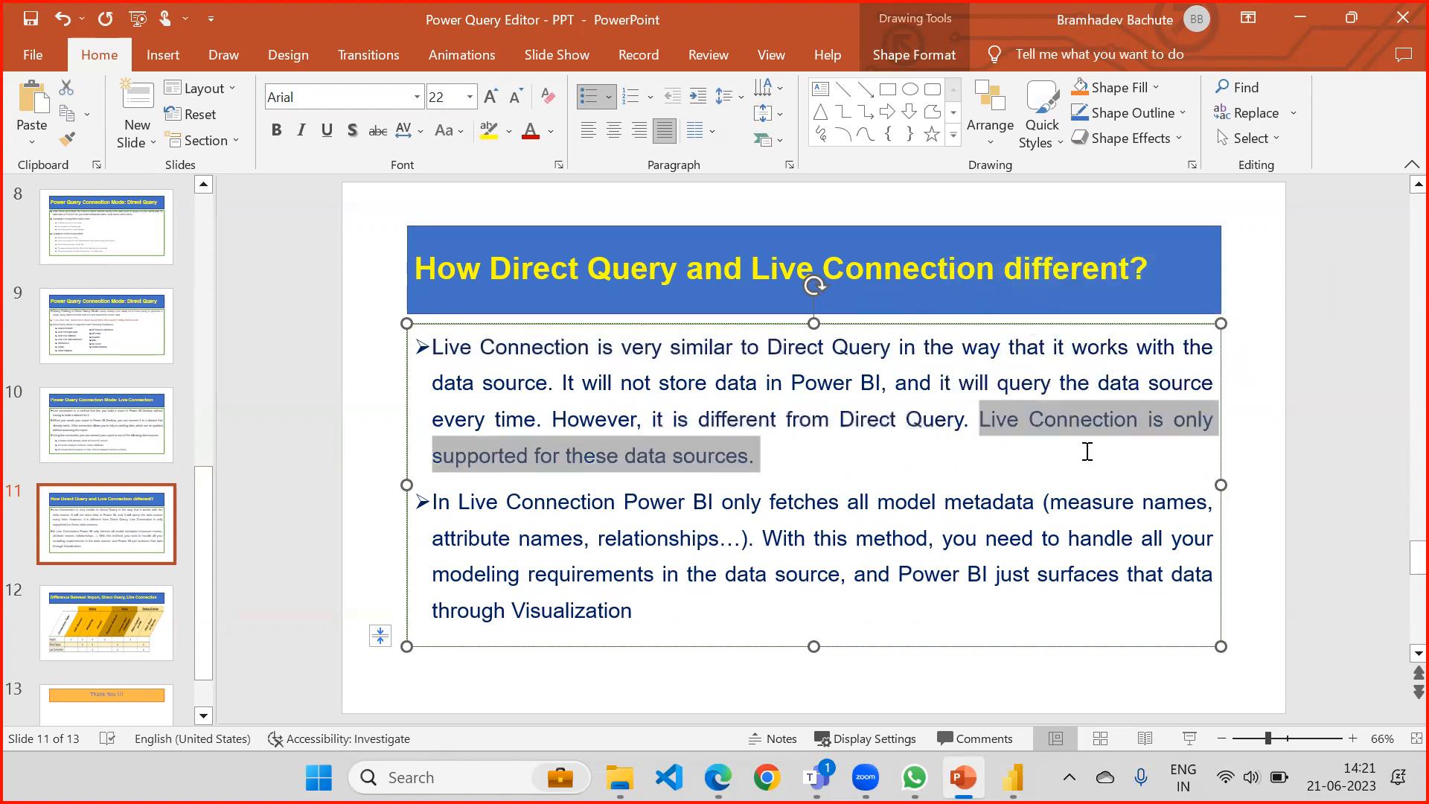
{"action": "left_click", "coordinate": [778, 458]}
{"action": "left_click", "coordinate": [986, 421], "text": "shift"}
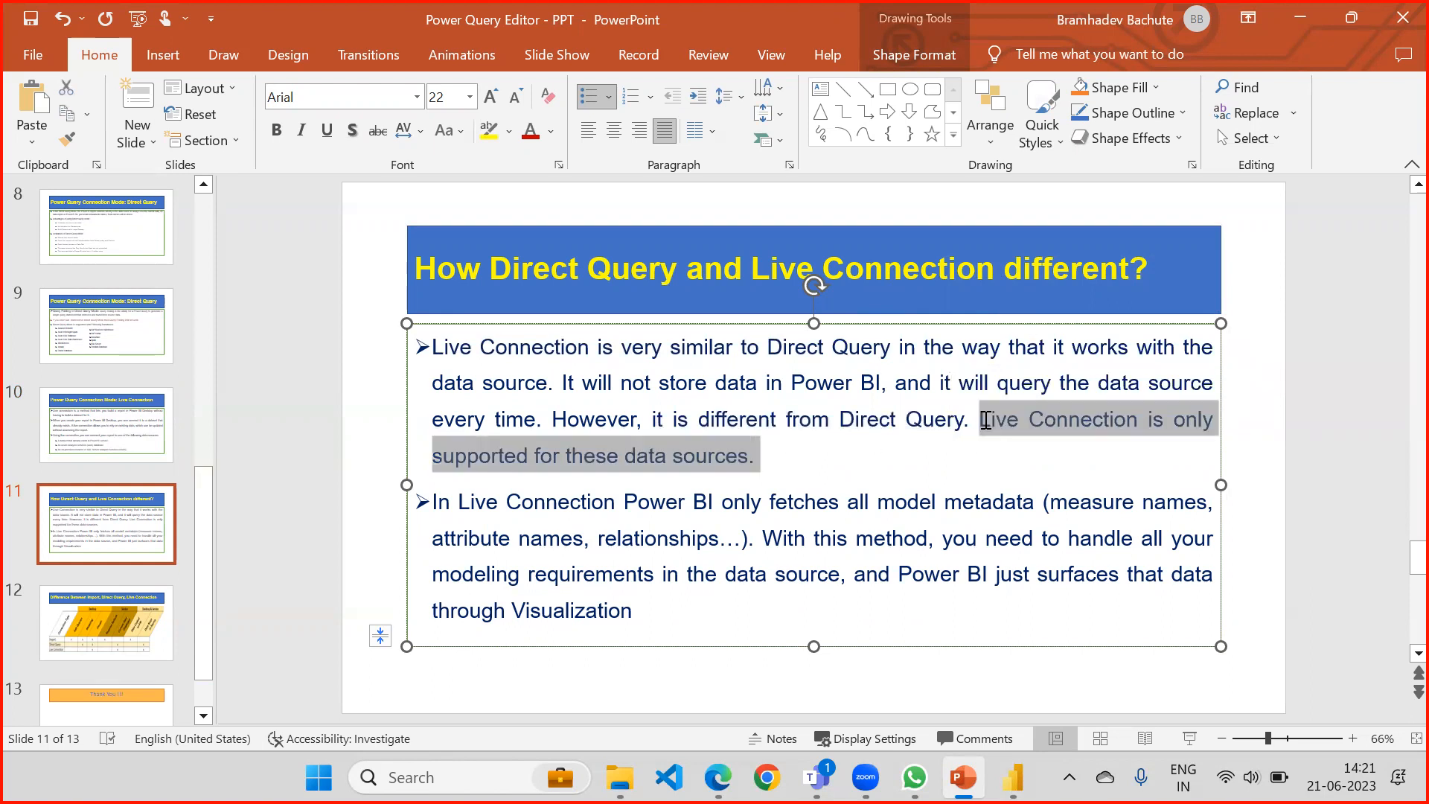
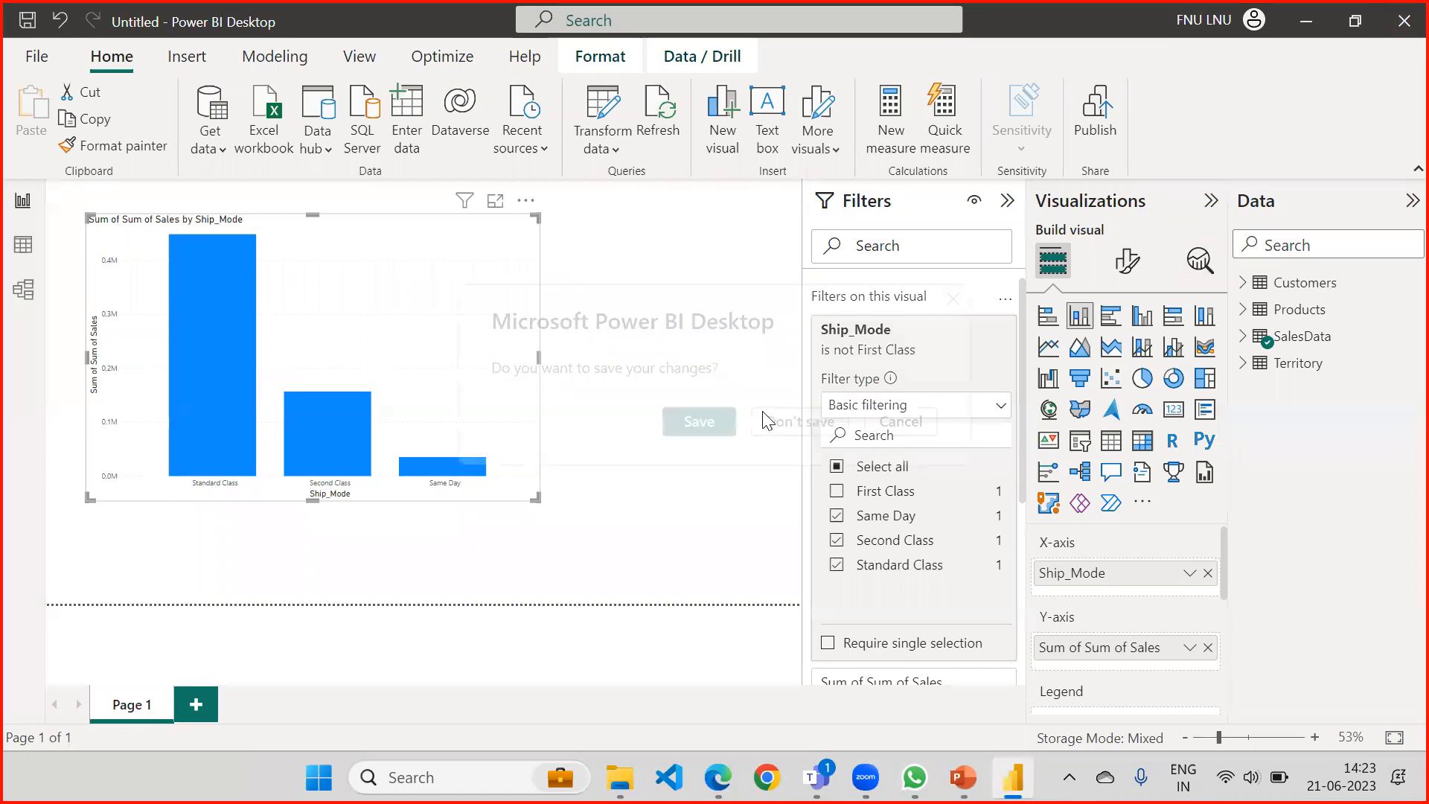
Close the current report without saving its changes and start Power BI Desktop again with a blank report.
{"action": "left_click", "coordinate": [778, 418]}
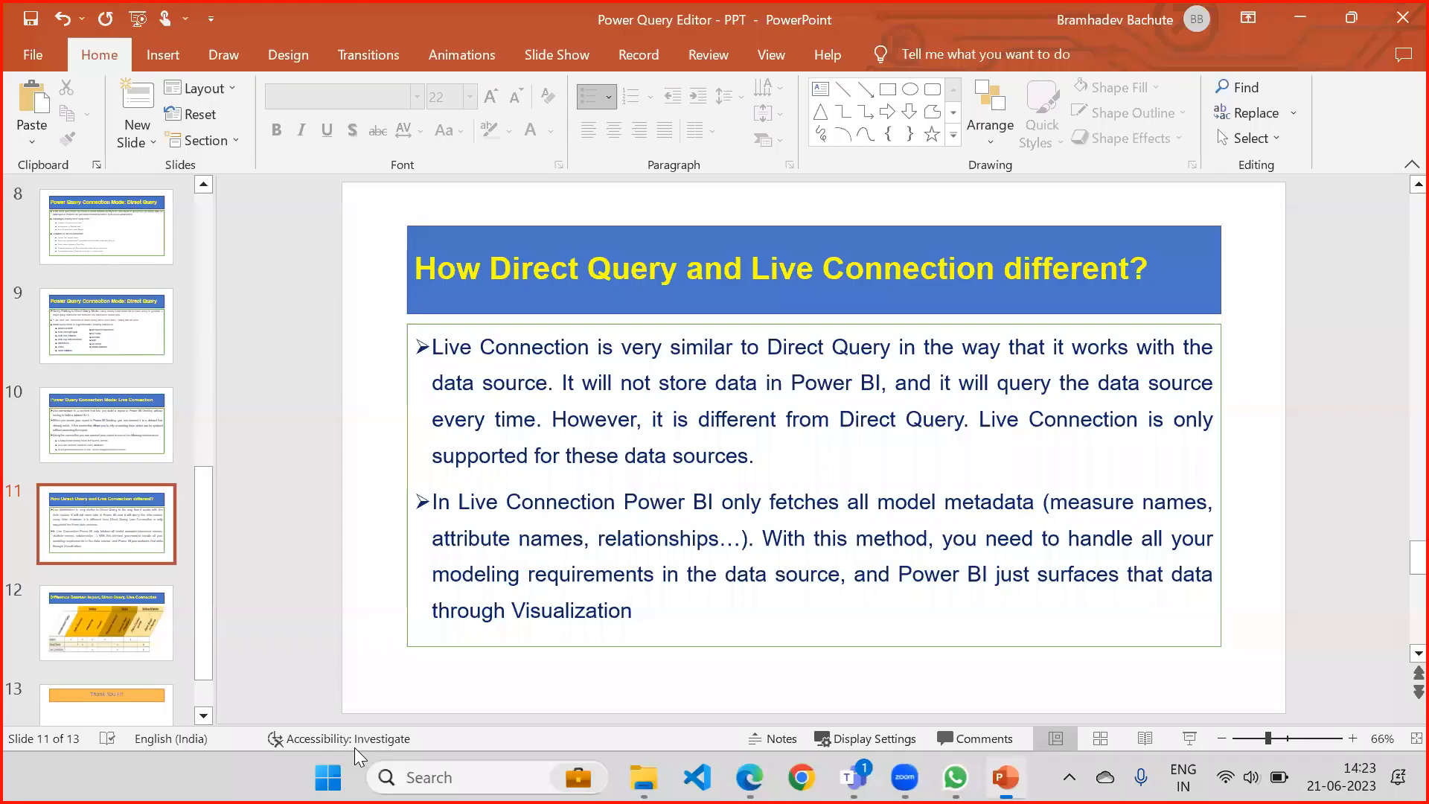
{"action": "left_click", "coordinate": [368, 777]}
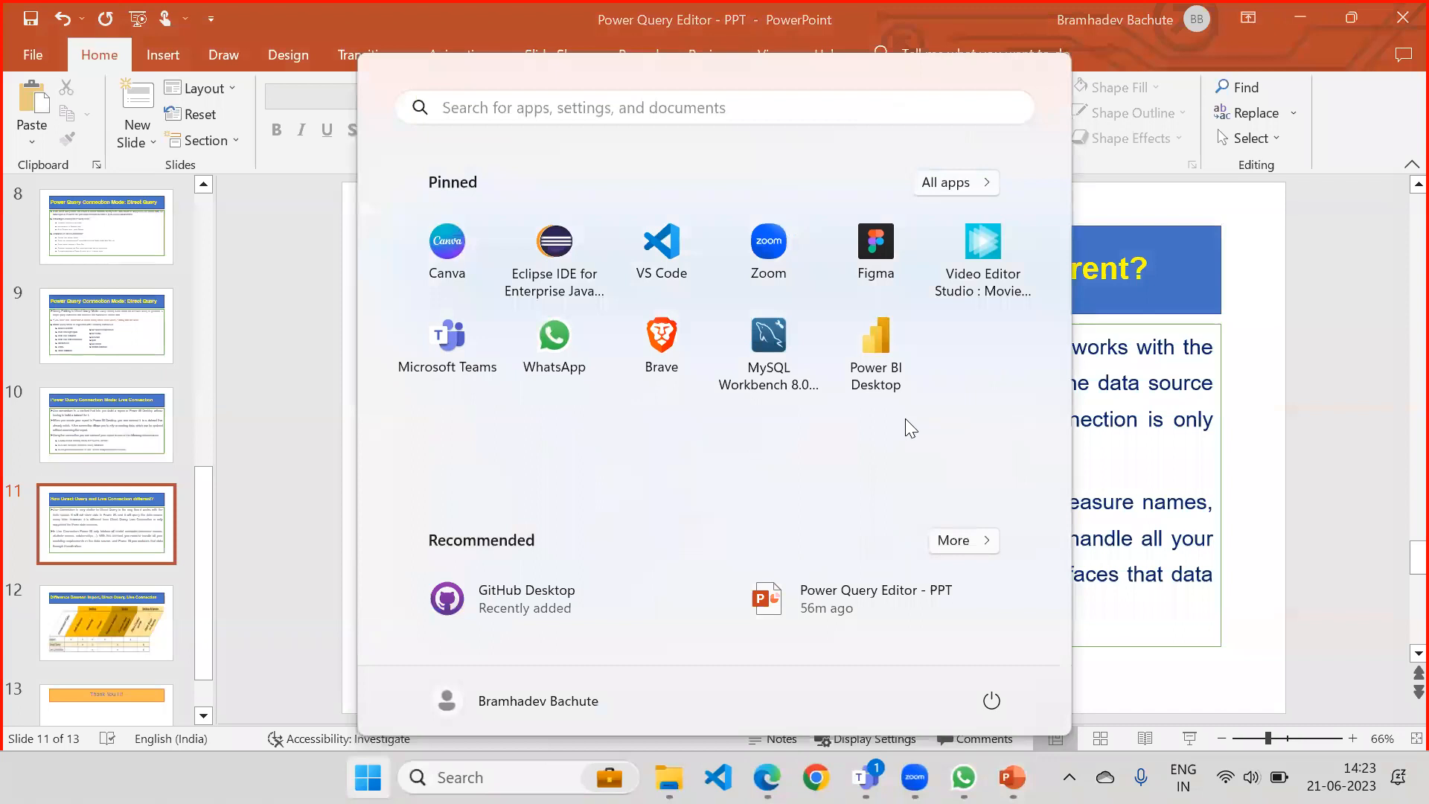
{"action": "left_click", "coordinate": [893, 371]}
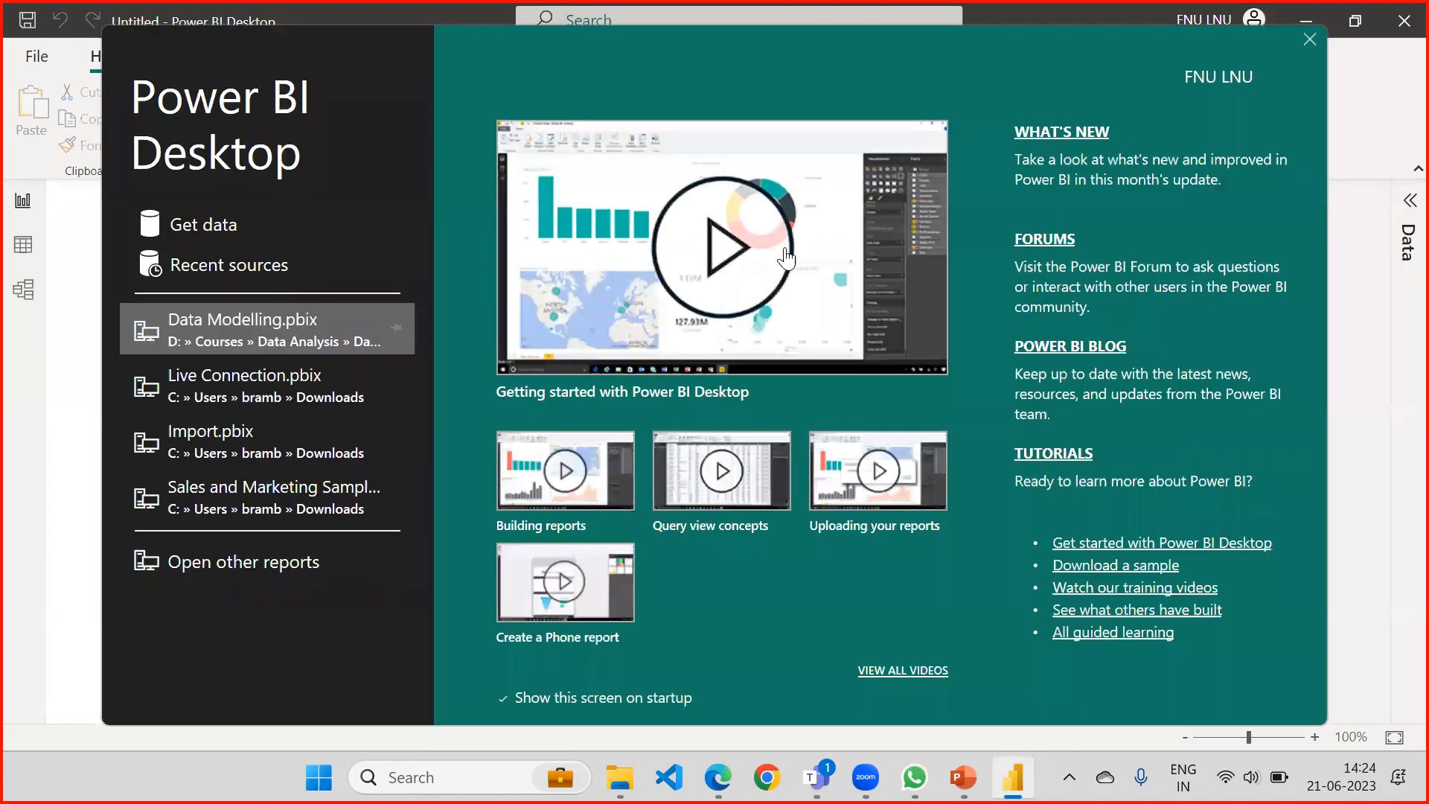
{"action": "left_click", "coordinate": [1310, 39]}
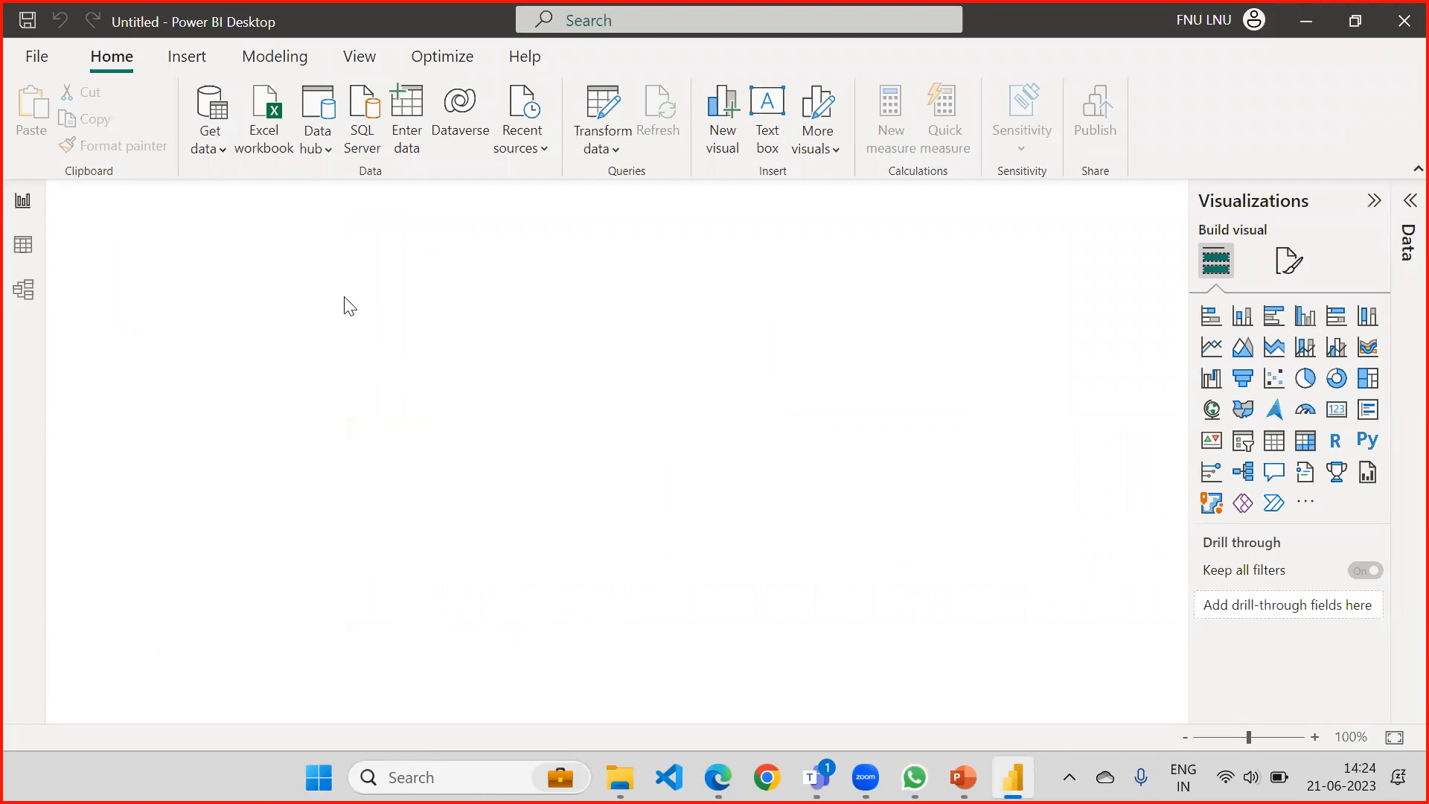
Connect the blank report live to the Power BI dataset Live Connection in the WebChamp workspace.
{"action": "left_click", "coordinate": [222, 152]}
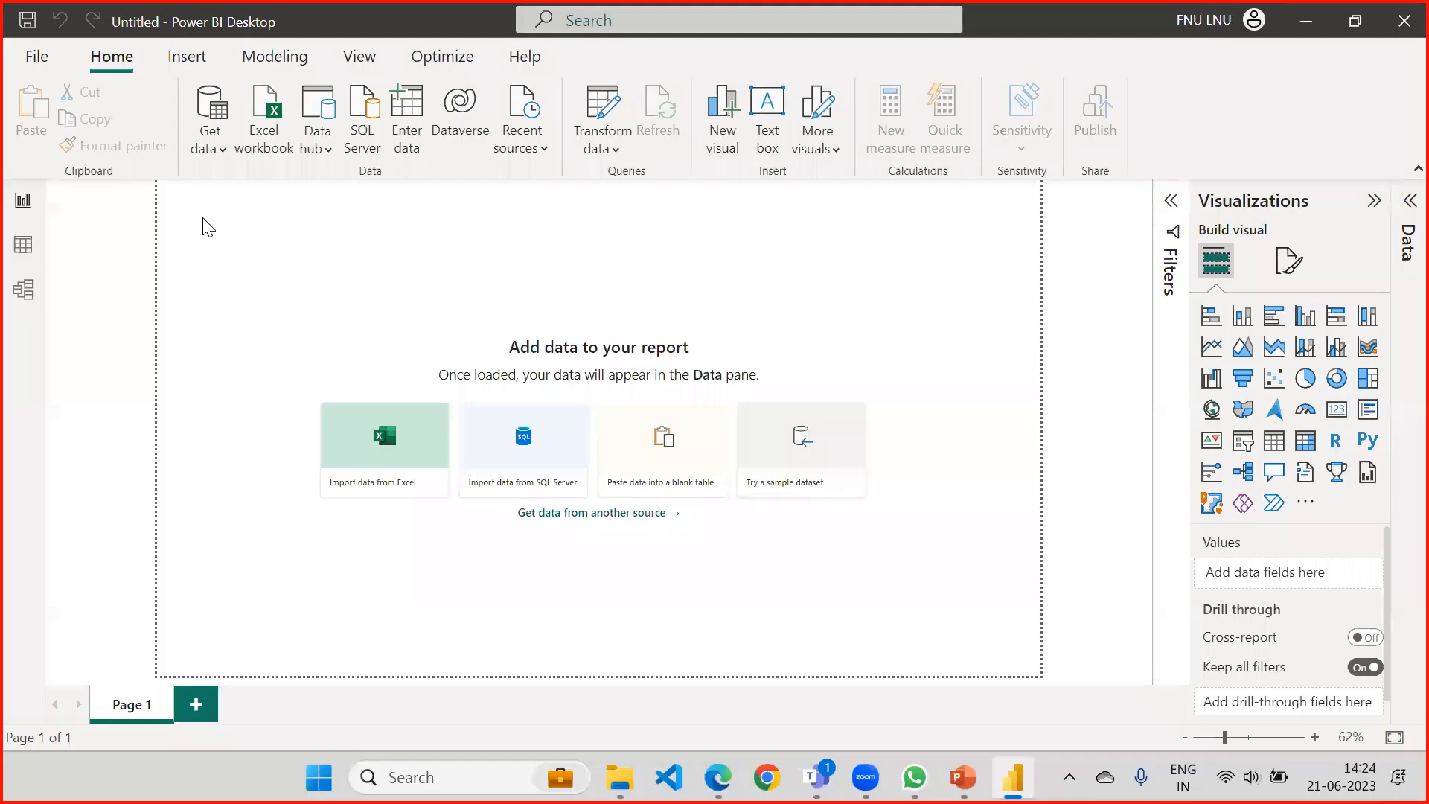
{"action": "left_click", "coordinate": [210, 148]}
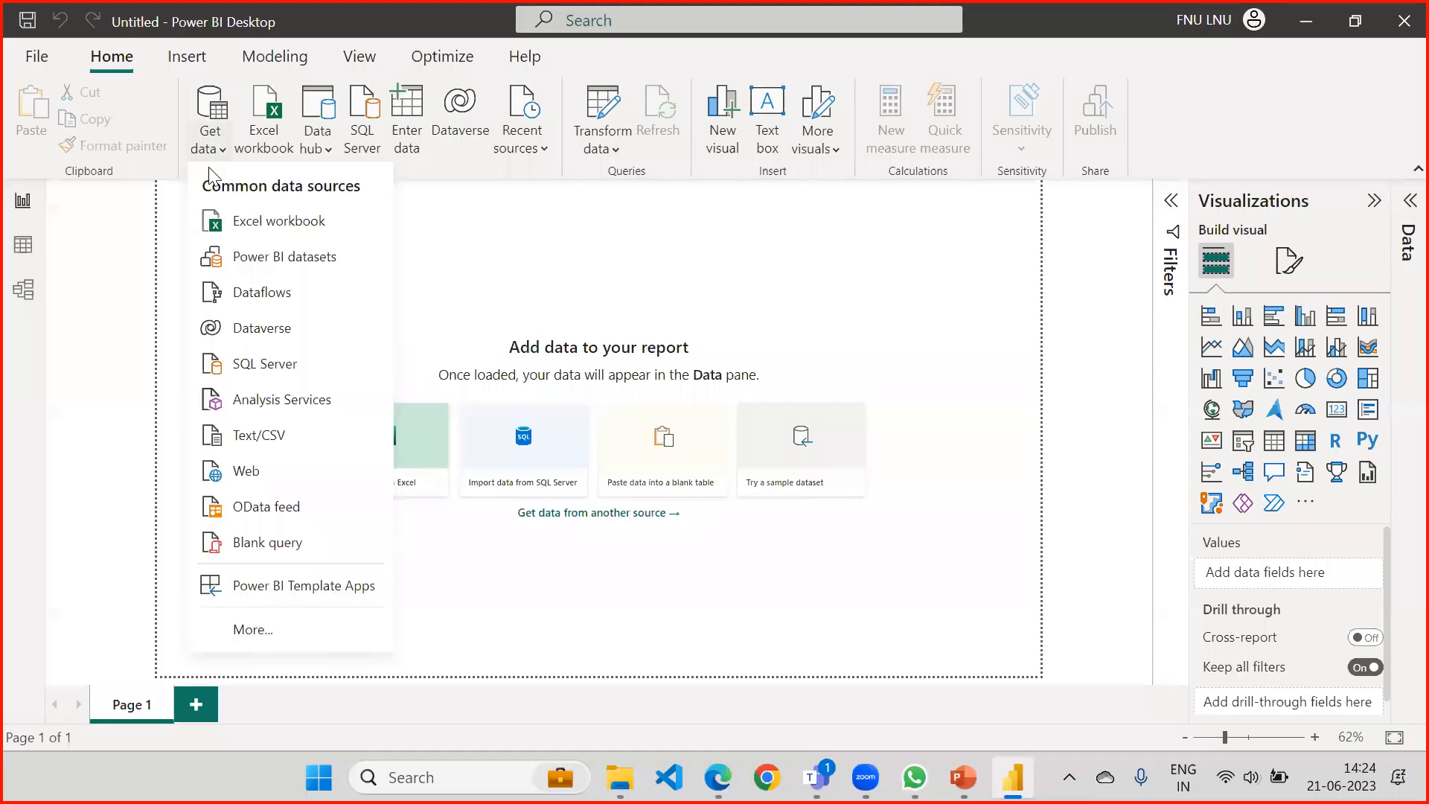
{"action": "left_click", "coordinate": [244, 257]}
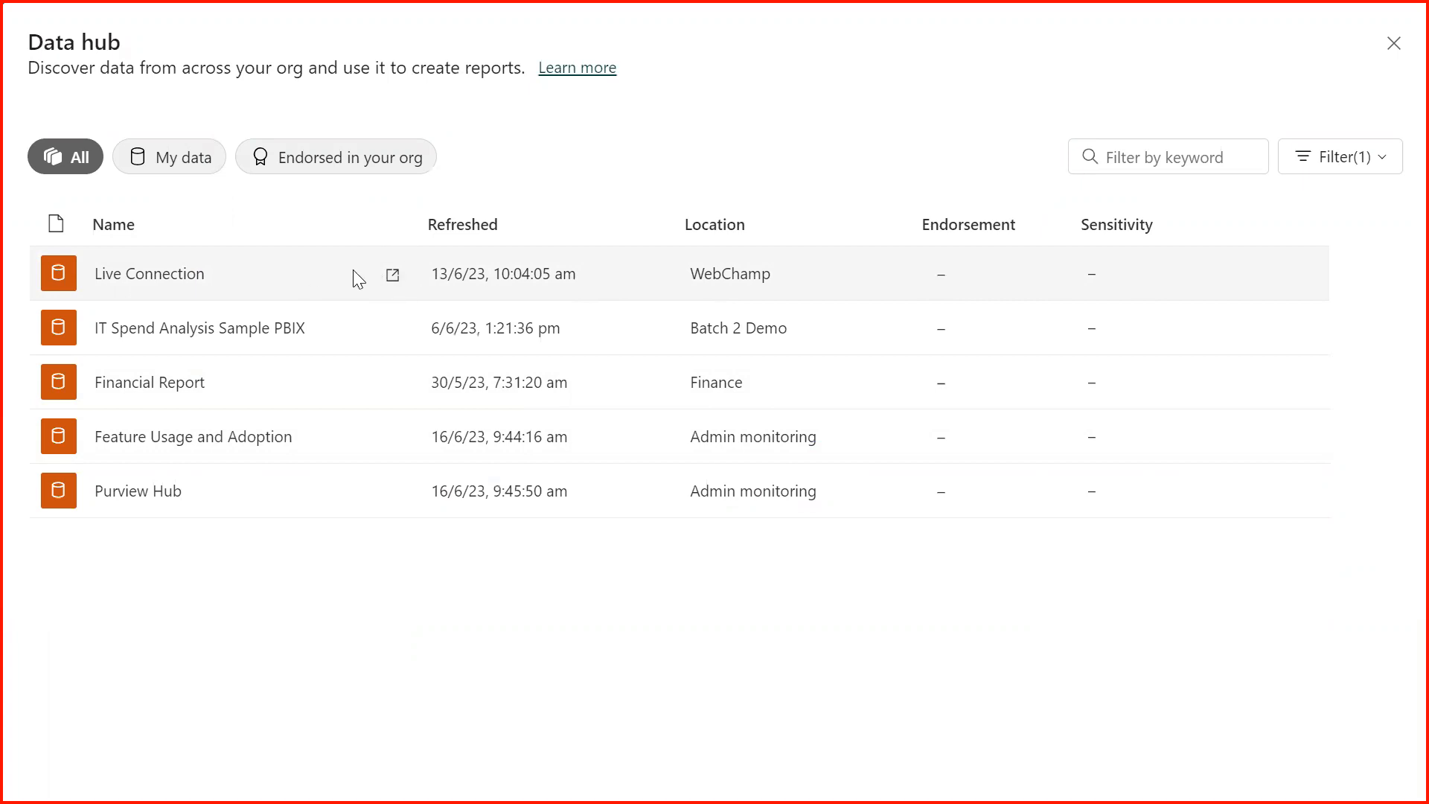
{"action": "left_click", "coordinate": [195, 283]}
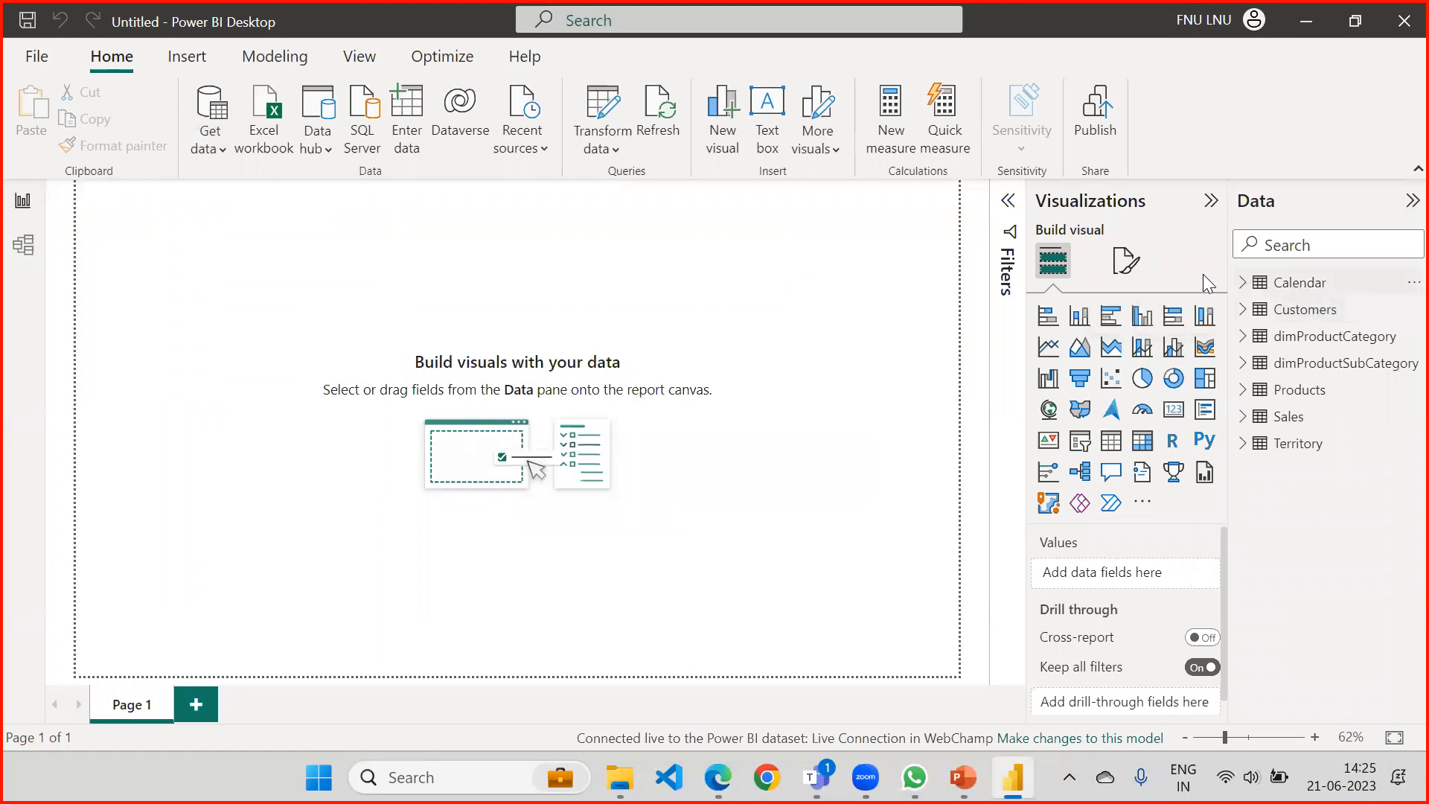
Examine the live dataset's tables and relationships in the model diagram, including the Customers table, and return to the report page.
{"action": "left_click", "coordinate": [29, 251]}
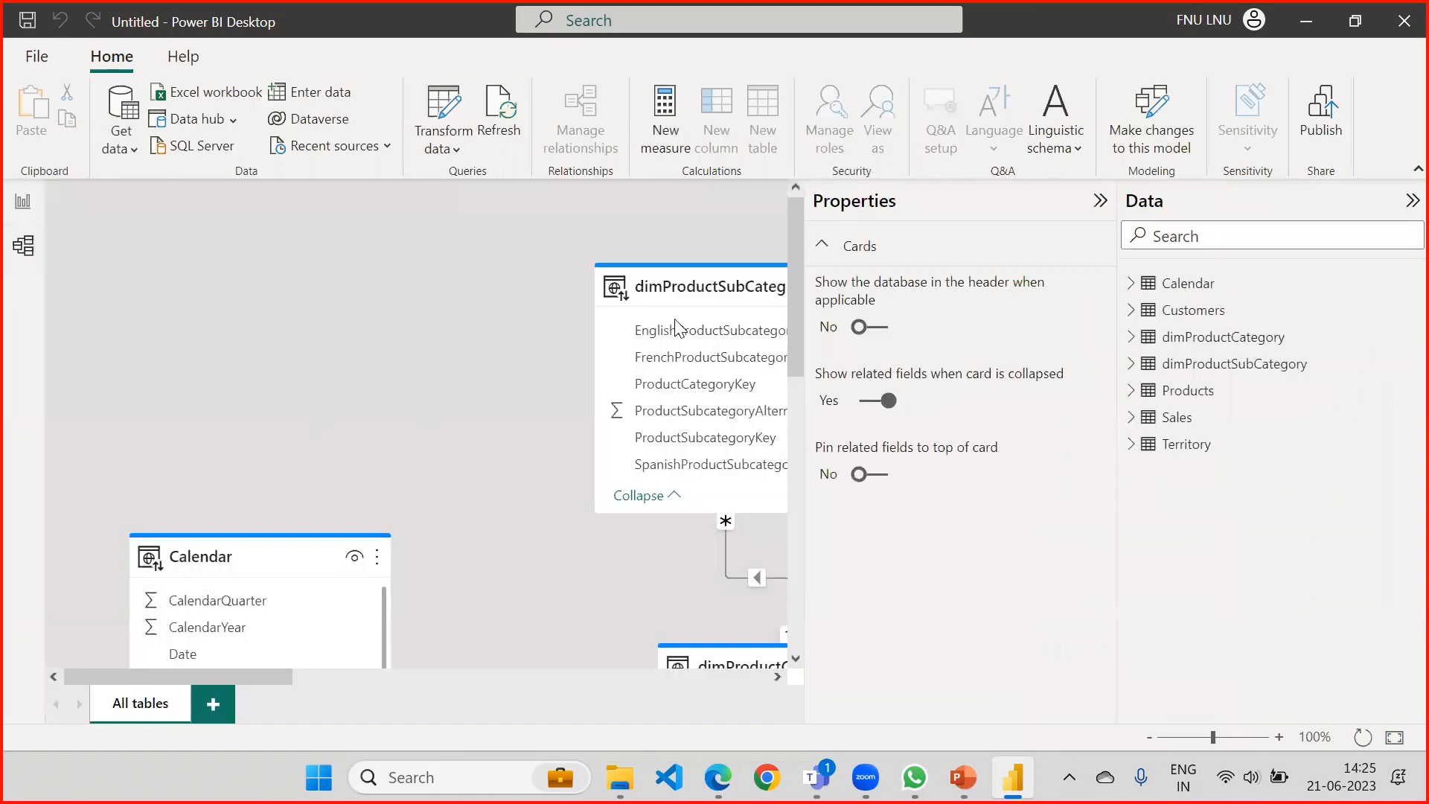
{"action": "scroll", "coordinate": [752, 219], "scroll_direction": "down", "scroll_amount": 1}
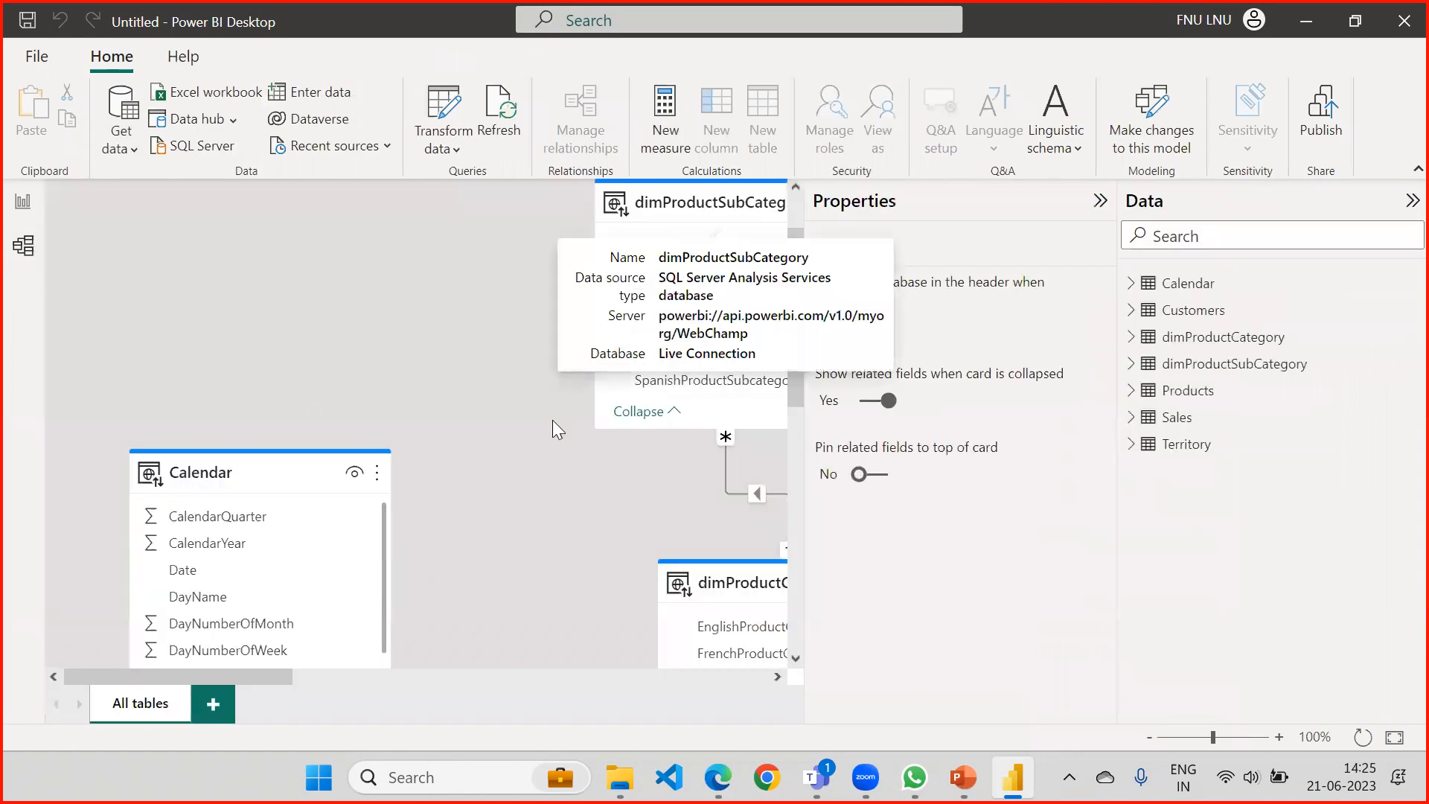
{"action": "left_click", "coordinate": [1100, 201]}
{"action": "scroll", "coordinate": [582, 426], "scroll_direction": "down", "scroll_amount": 2}
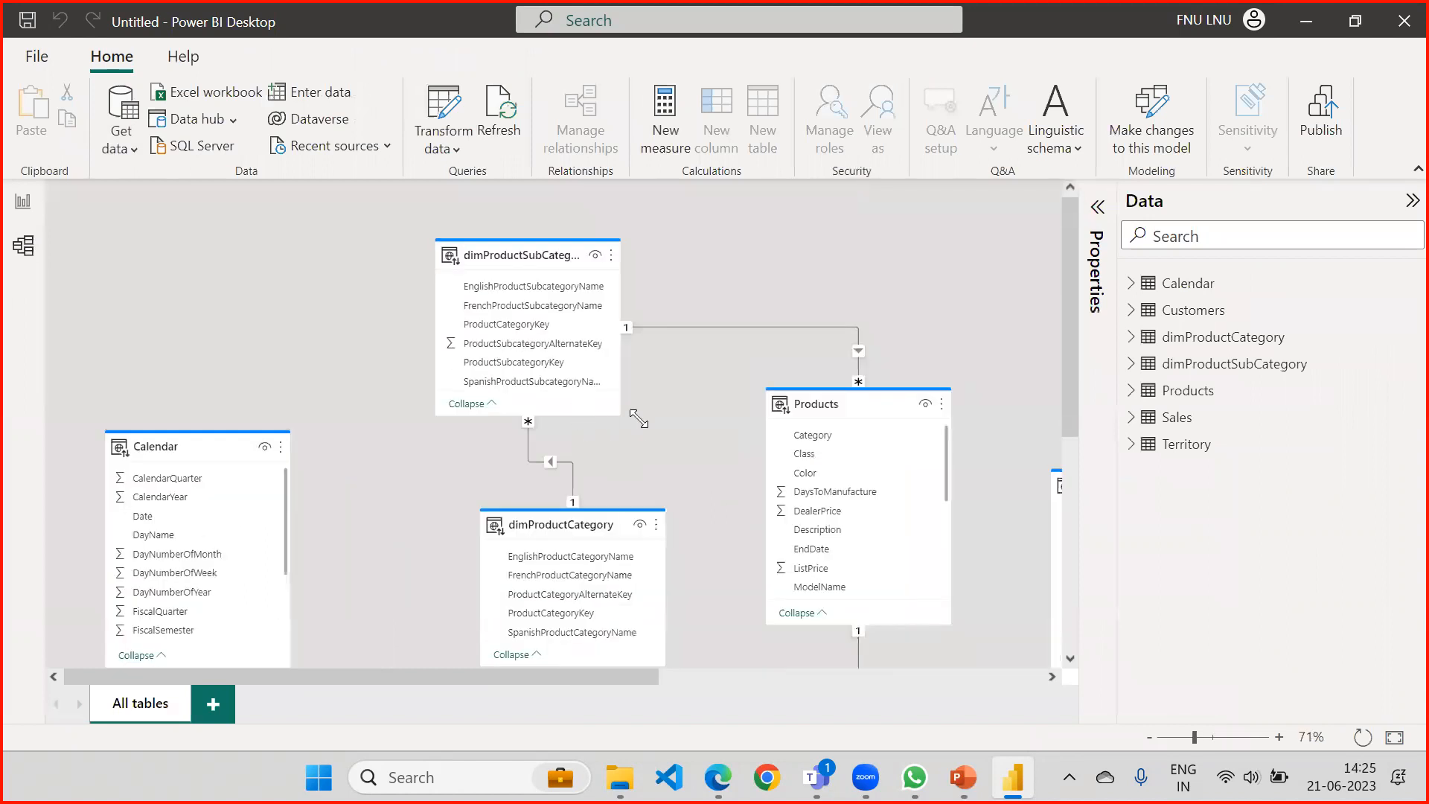
{"action": "mouse_move", "coordinate": [1071, 391]}
{"action": "left_mouse_down"}
{"action": "mouse_move", "coordinate": [1068, 488]}
{"action": "mouse_move", "coordinate": [1067, 396]}
{"action": "left_mouse_up"}
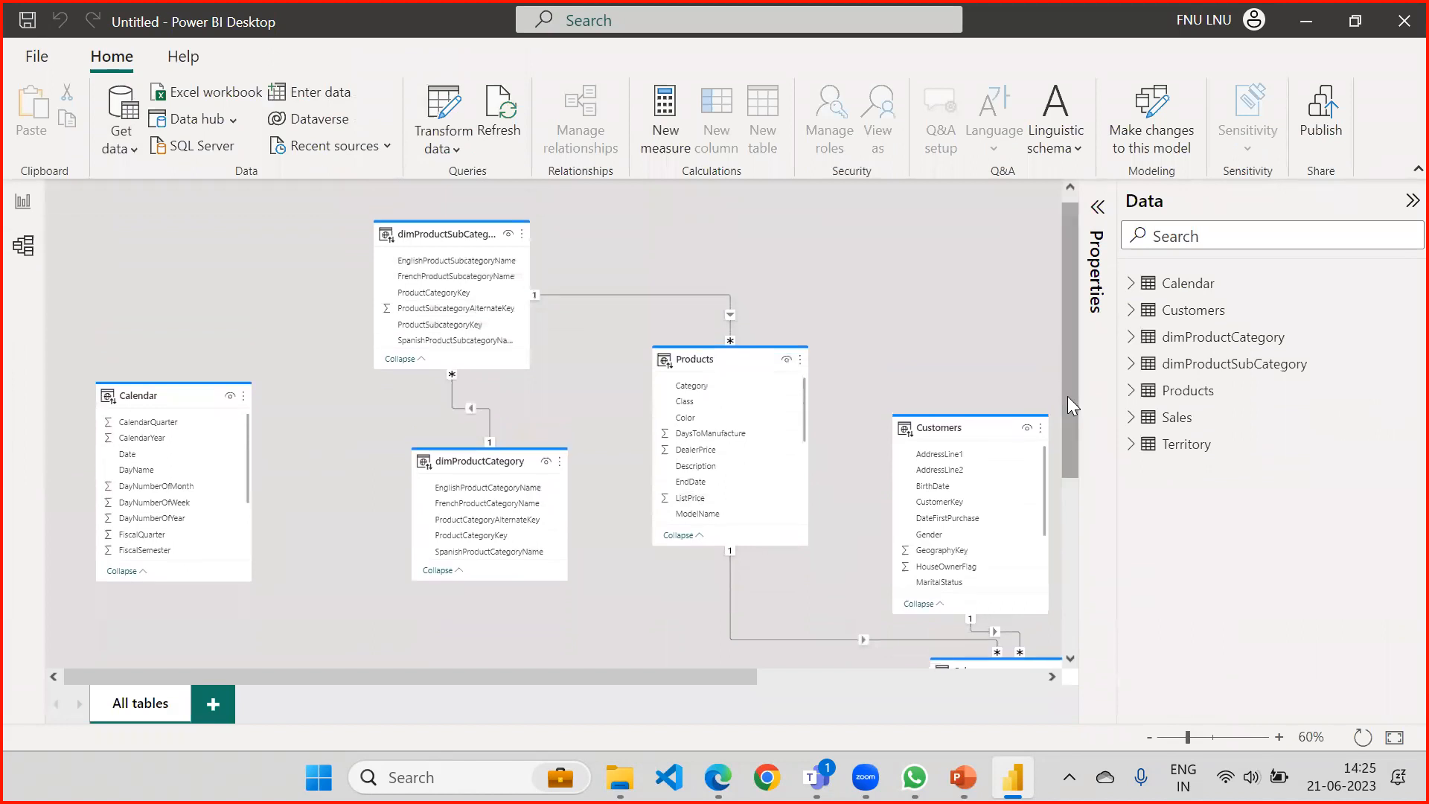
{"action": "left_click_drag", "start_coordinate": [1067, 289], "coordinate": [1076, 328]}
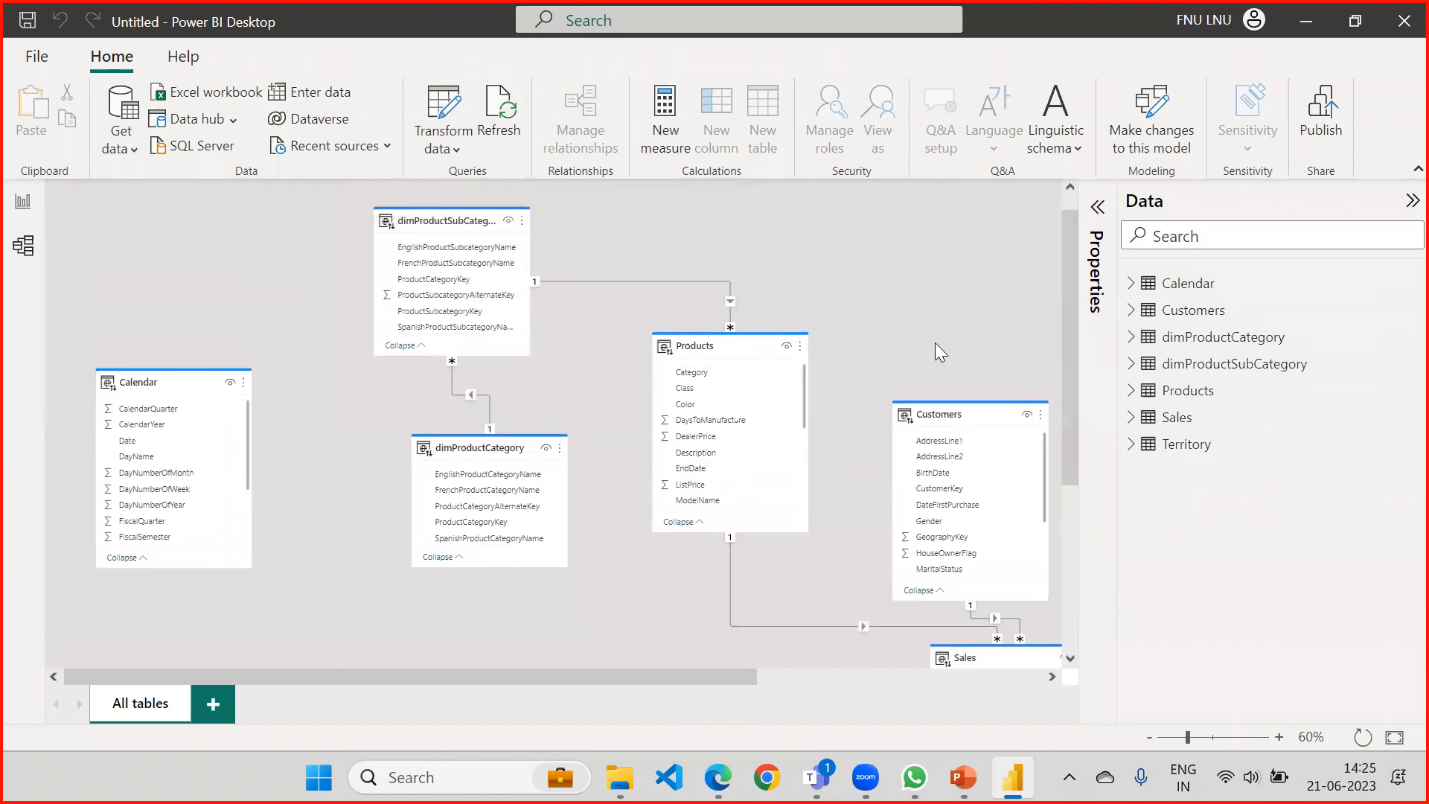
{"action": "left_click", "coordinate": [937, 408]}
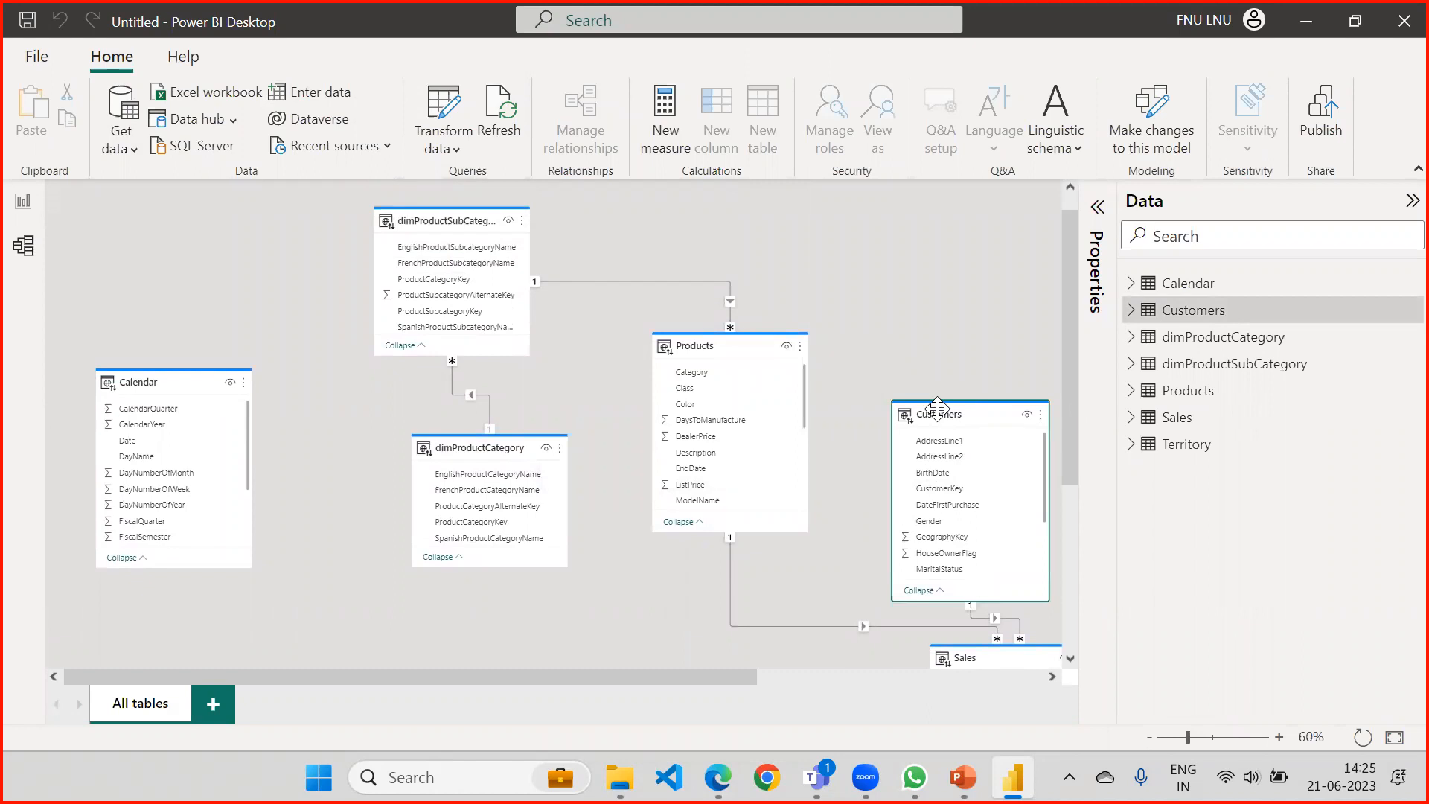
{"action": "left_click", "coordinate": [10, 206]}
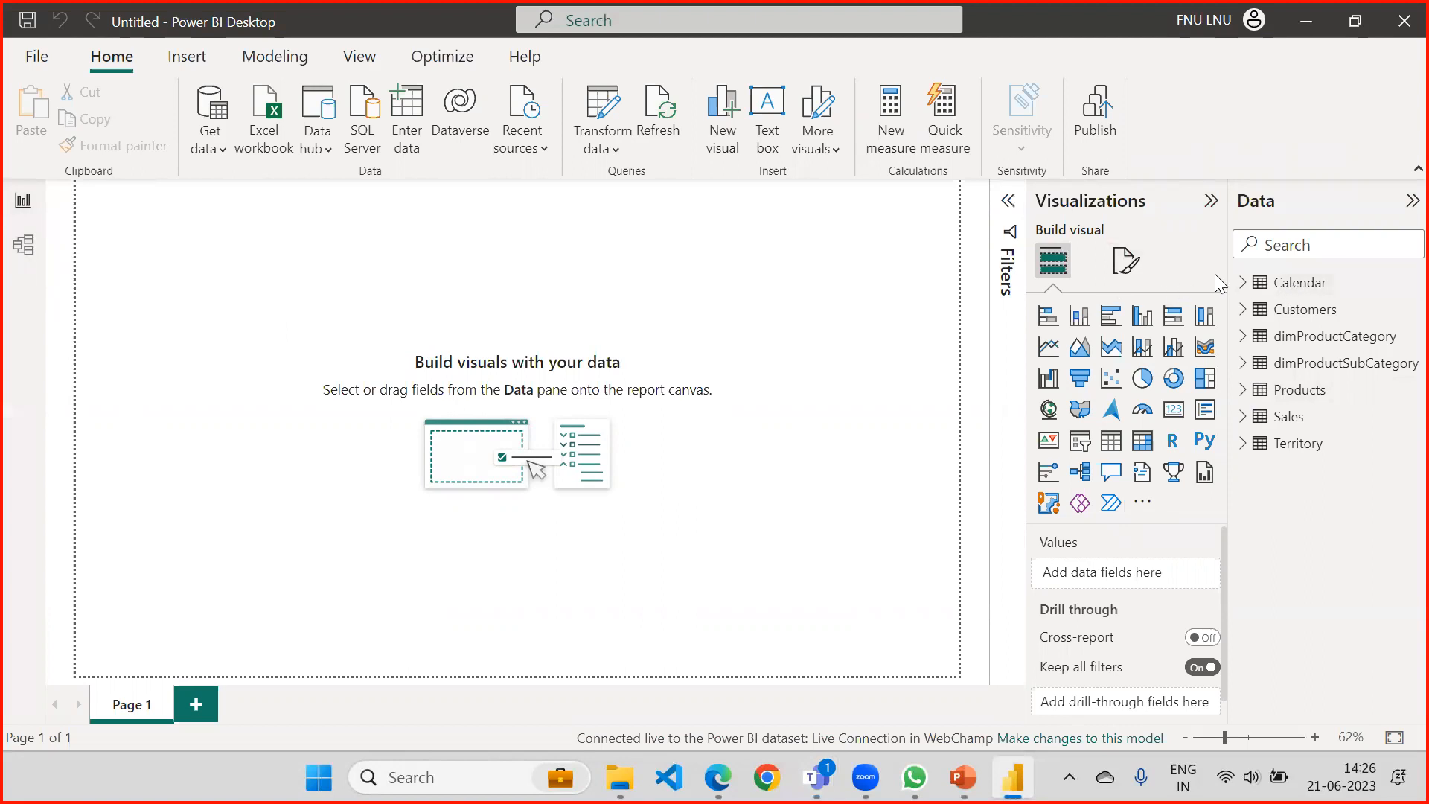
Check the options available for the Calendar table, then try to transform the data and decline adding a local model.
{"action": "left_click", "coordinate": [1407, 285]}
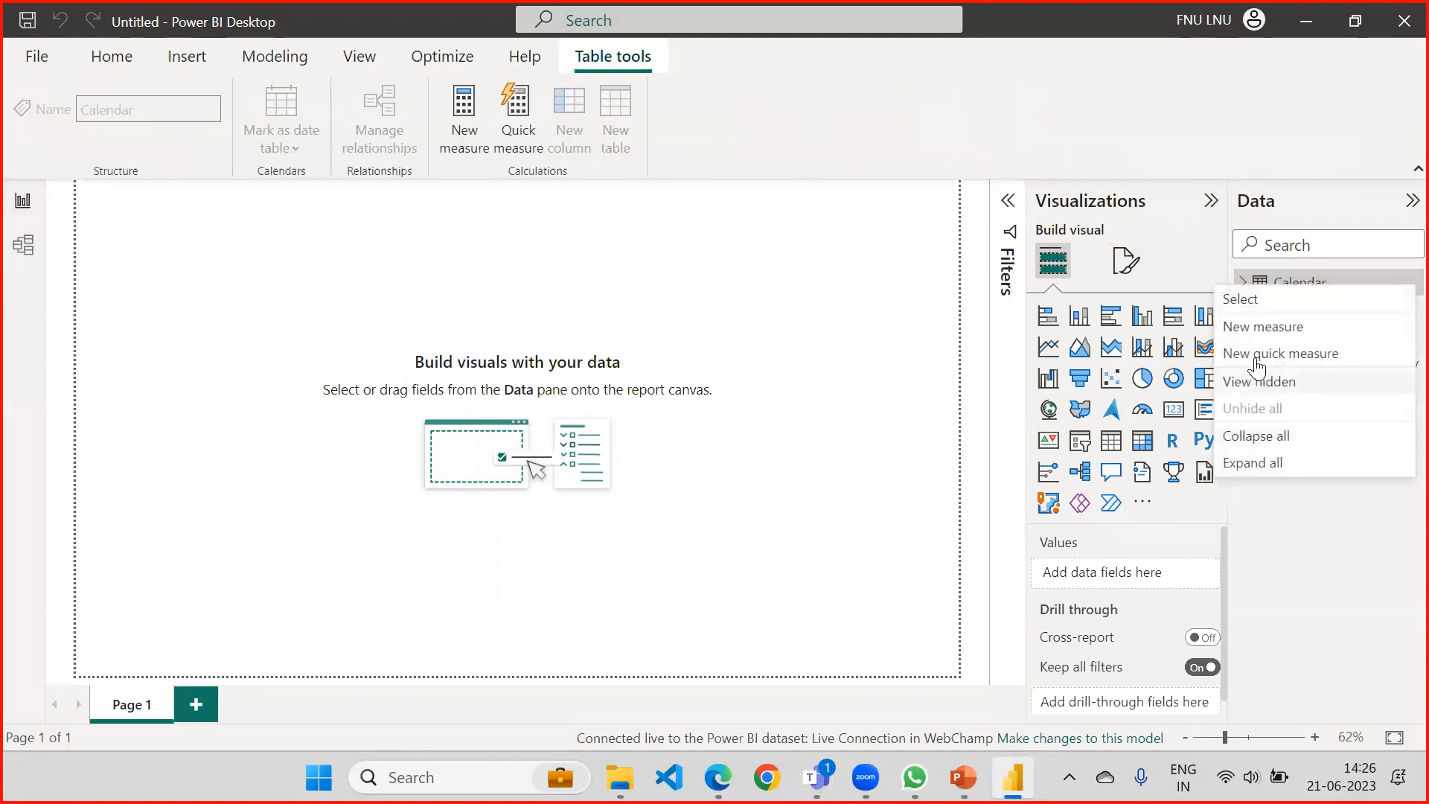
{"action": "left_click", "coordinate": [720, 242]}
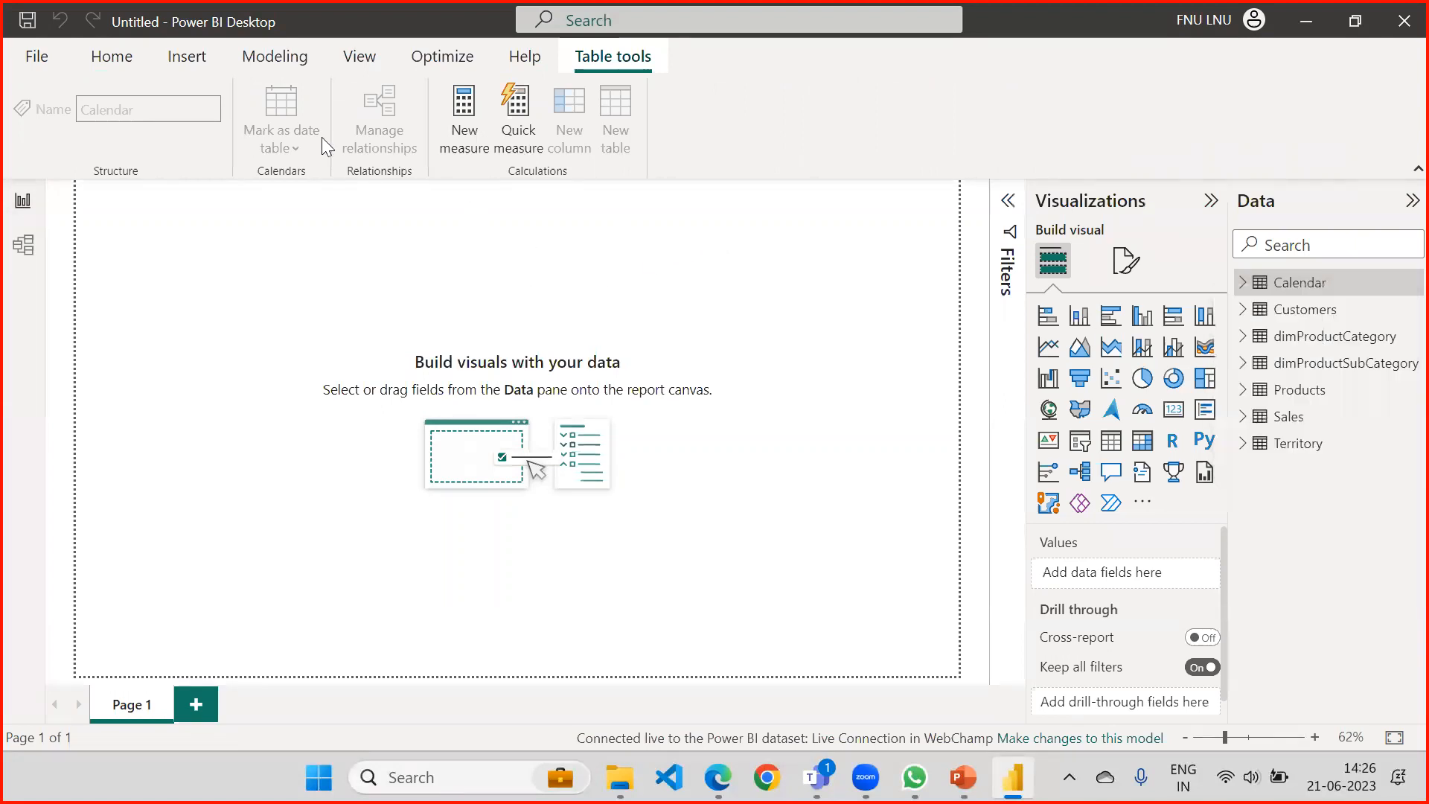
{"action": "left_click", "coordinate": [92, 61]}
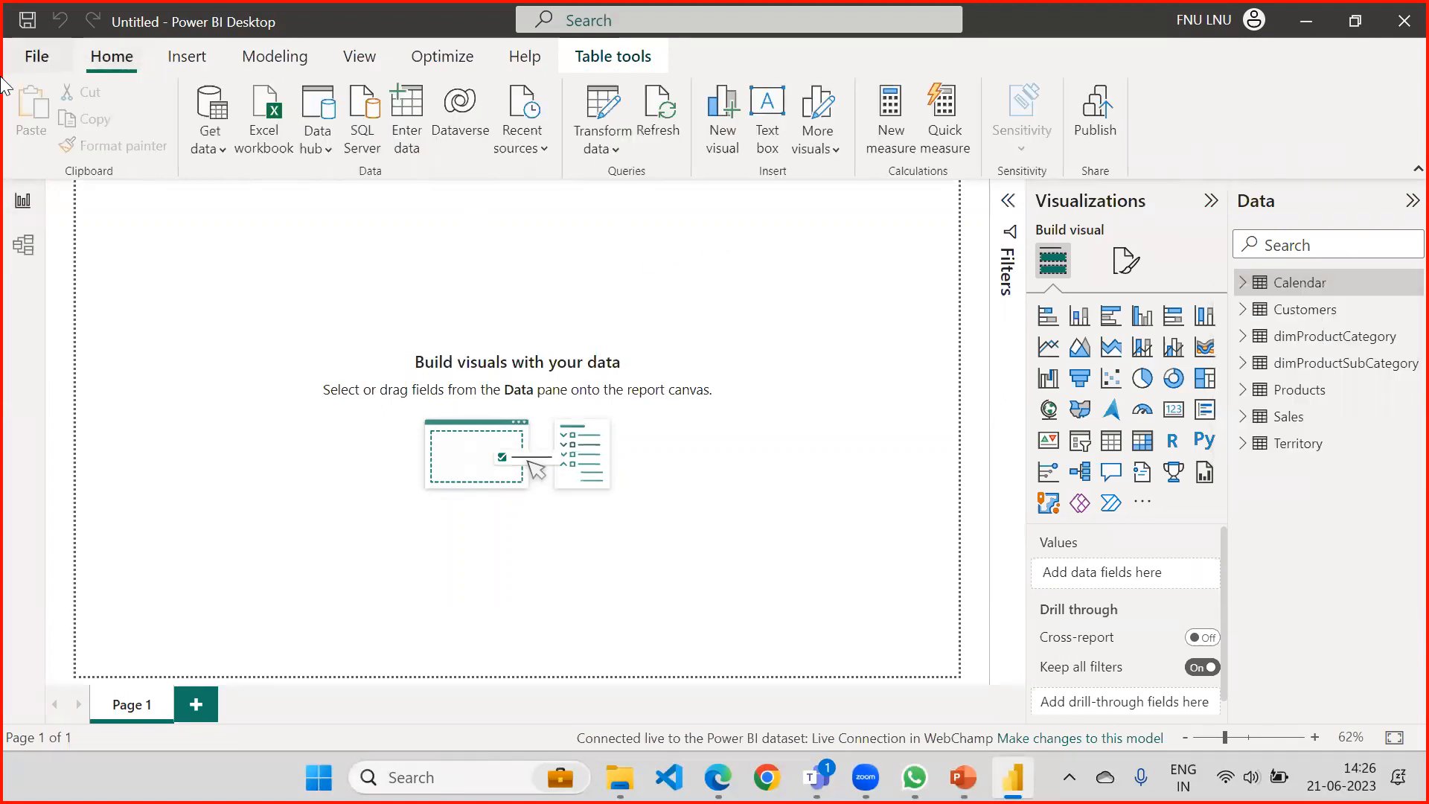
{"action": "left_click", "coordinate": [600, 151]}
{"action": "left_click", "coordinate": [595, 183]}
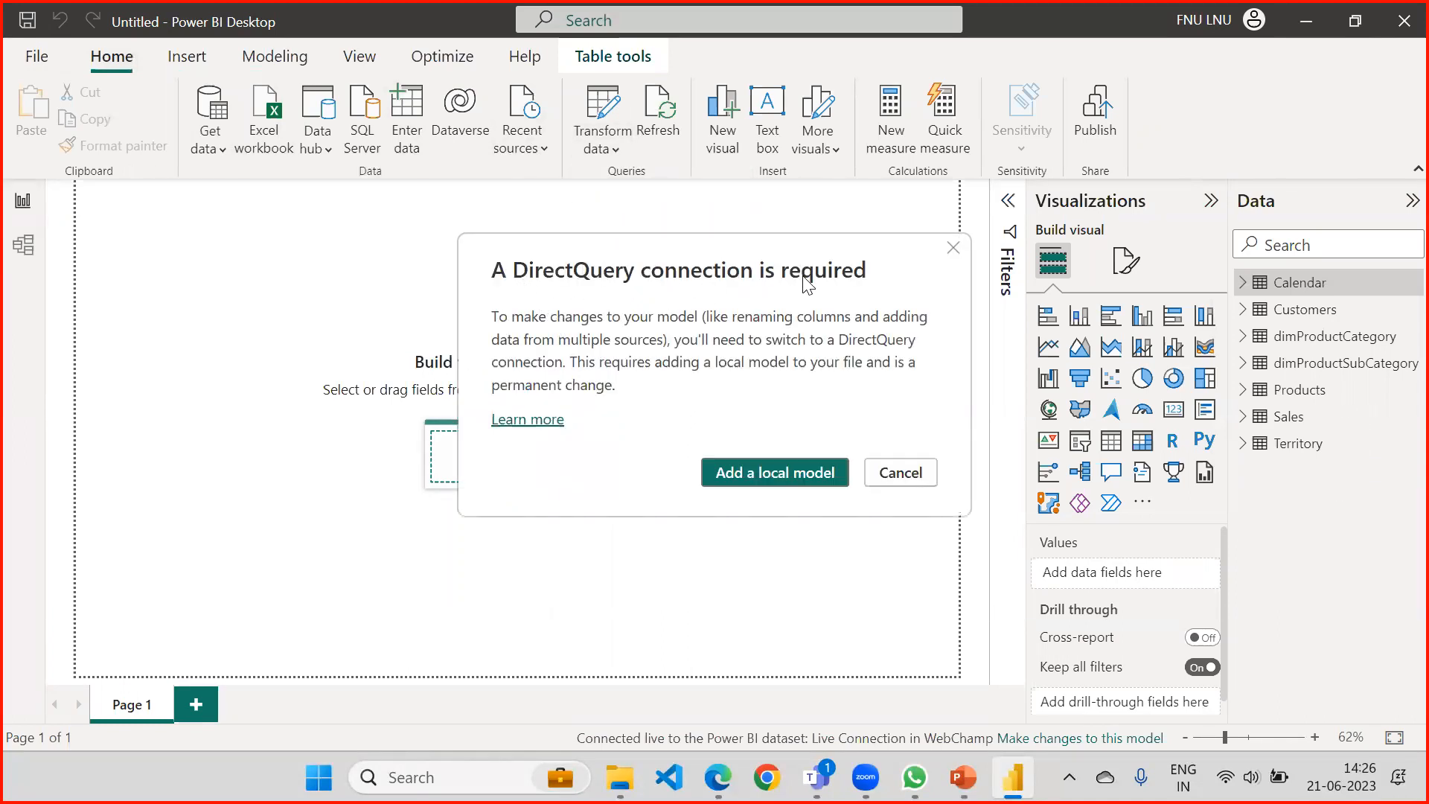
{"action": "left_click_drag", "start_coordinate": [822, 262], "coordinate": [762, 195]}
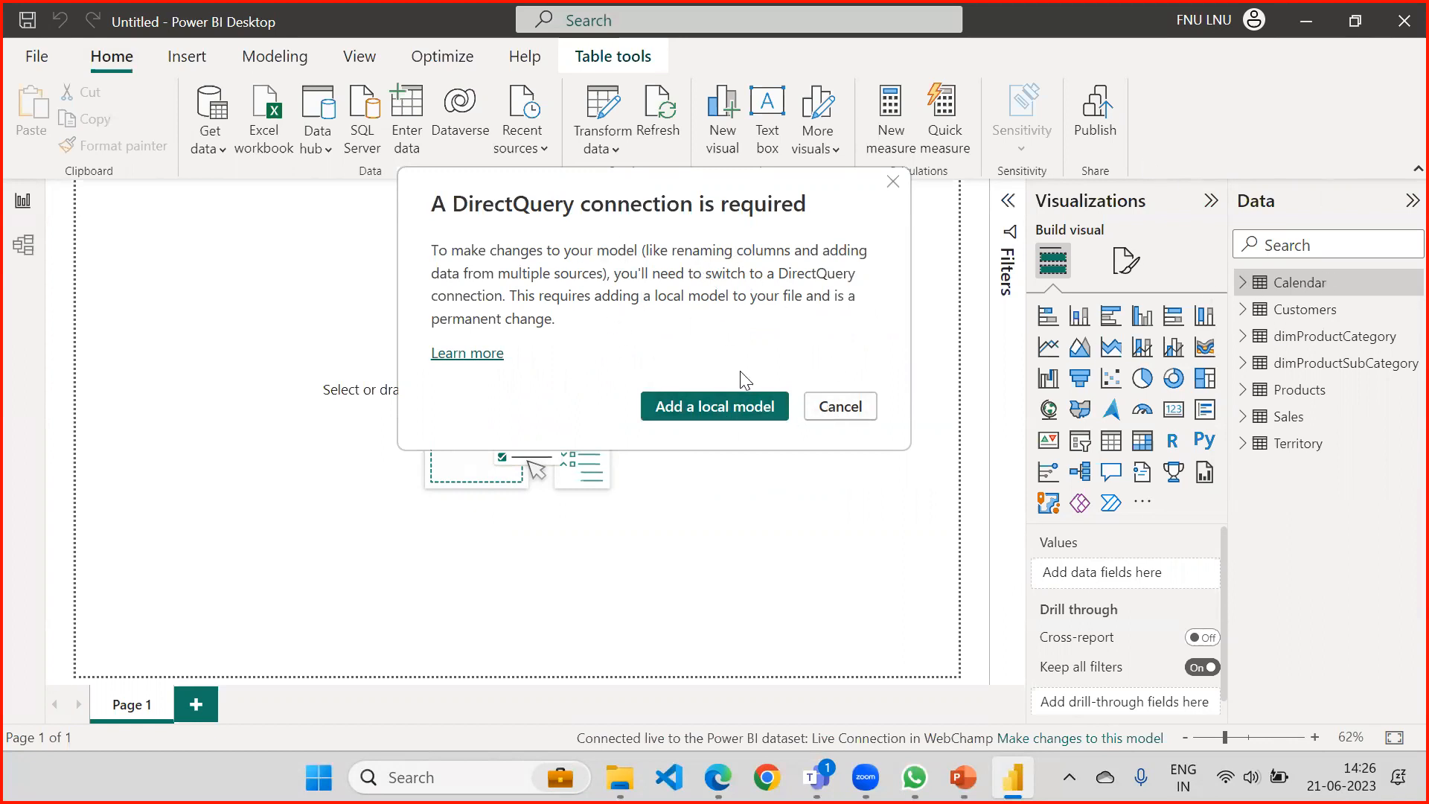
{"action": "left_click", "coordinate": [834, 406]}
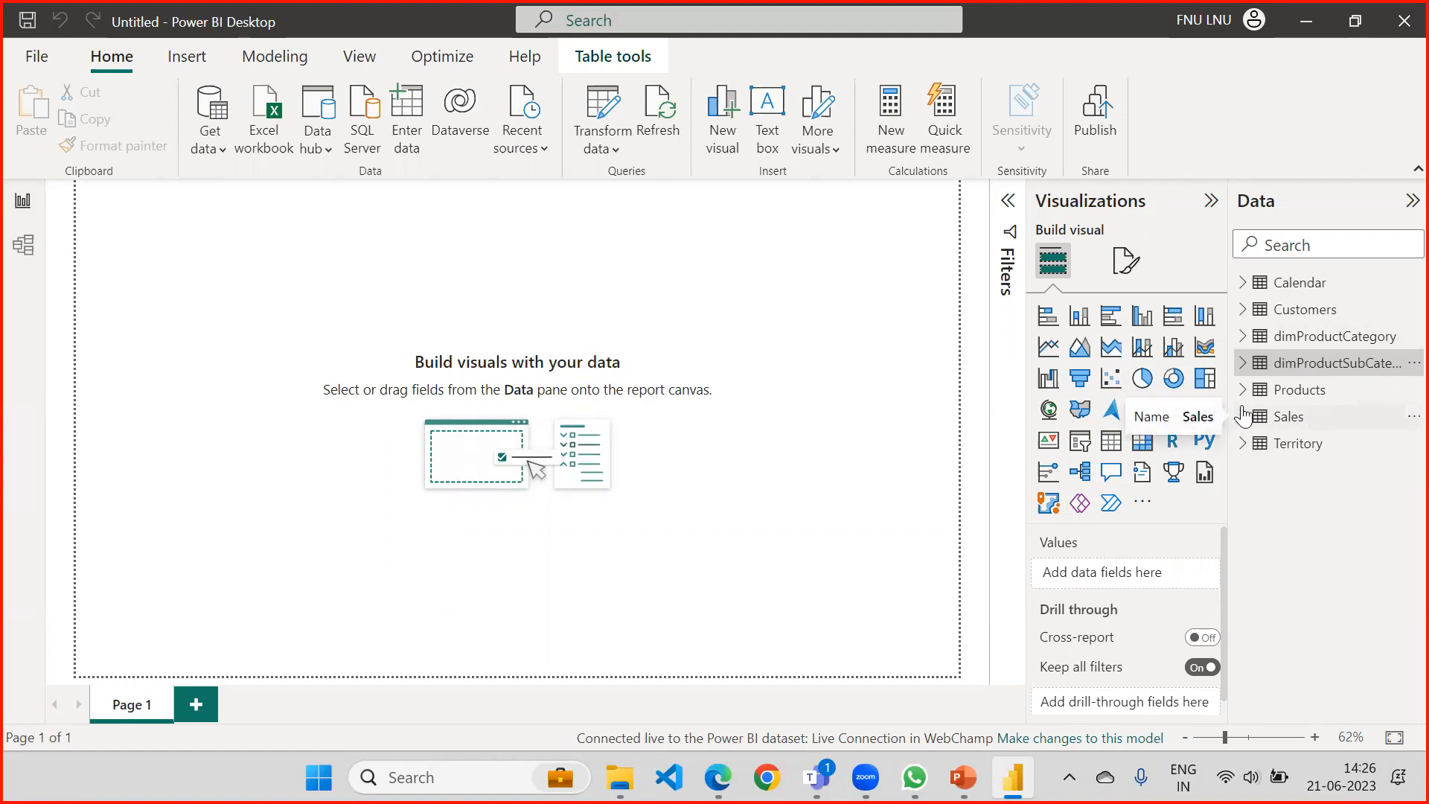
Add a stacked column chart to the report page and enlarge it in both directions.
{"action": "left_click", "coordinate": [1081, 321]}
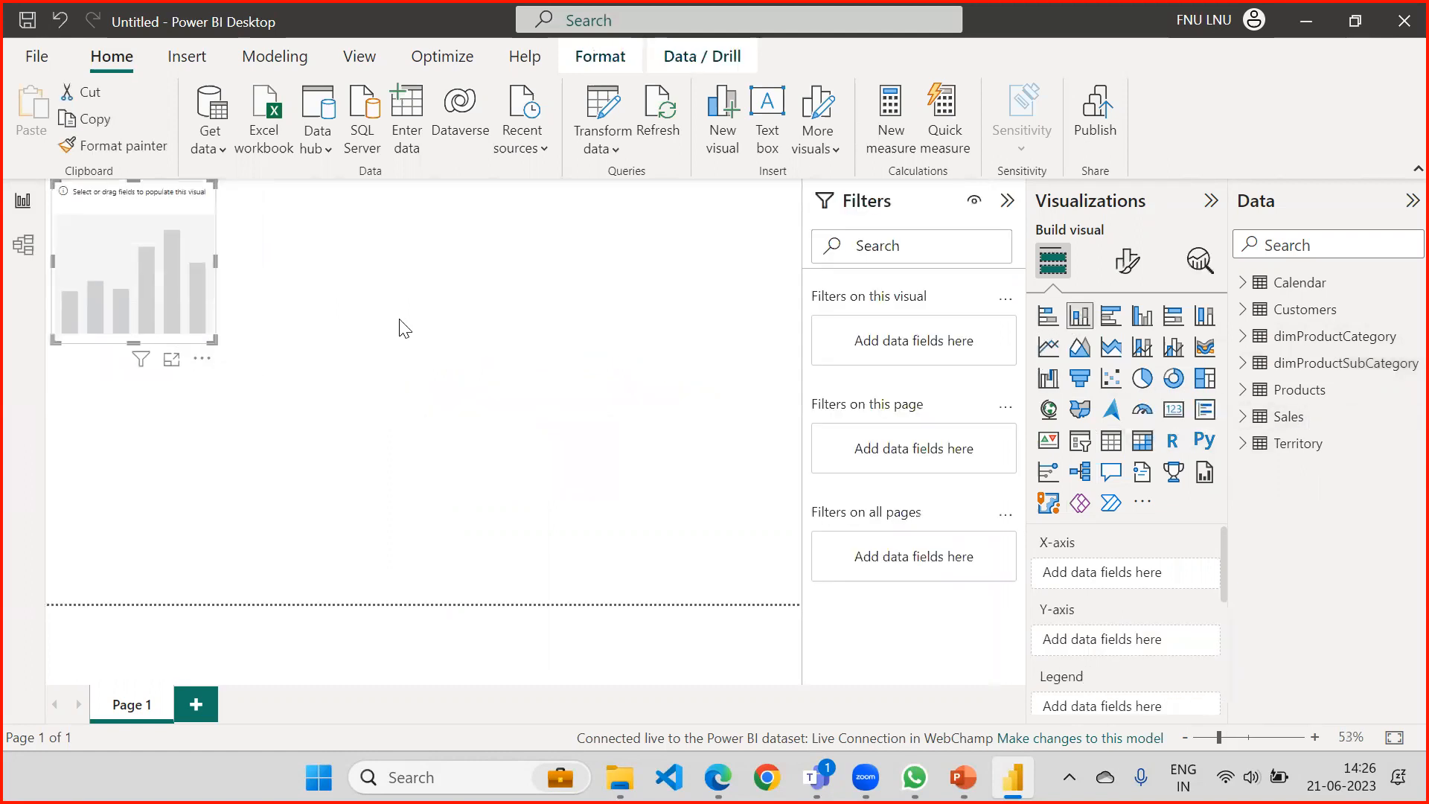
{"action": "left_click", "coordinate": [210, 350]}
{"action": "left_click_drag", "start_coordinate": [214, 341], "coordinate": [447, 515]}
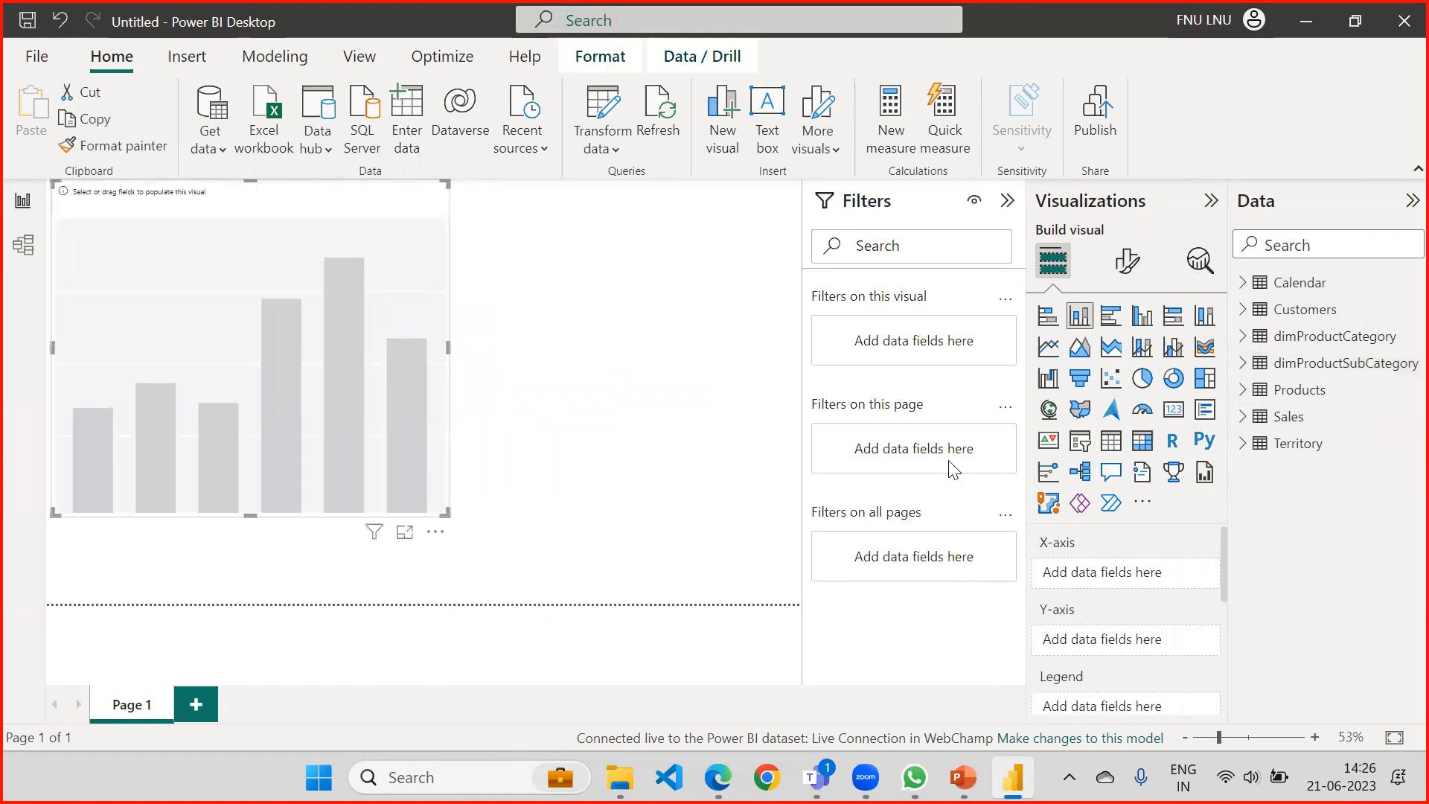
Put Category from the Products table on the chart's X-axis and widen the chart.
{"action": "left_click", "coordinate": [1257, 394]}
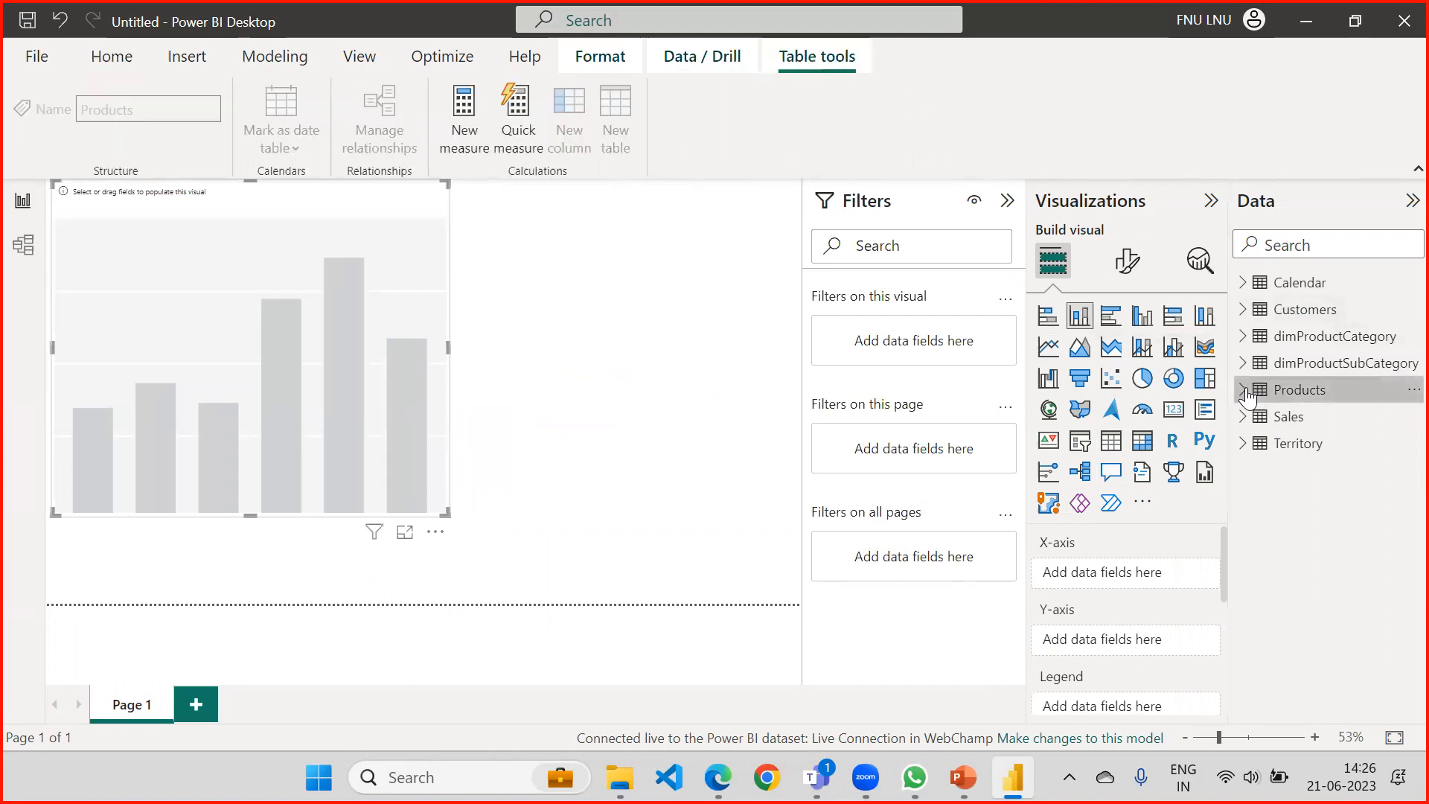
{"action": "left_click", "coordinate": [1244, 391]}
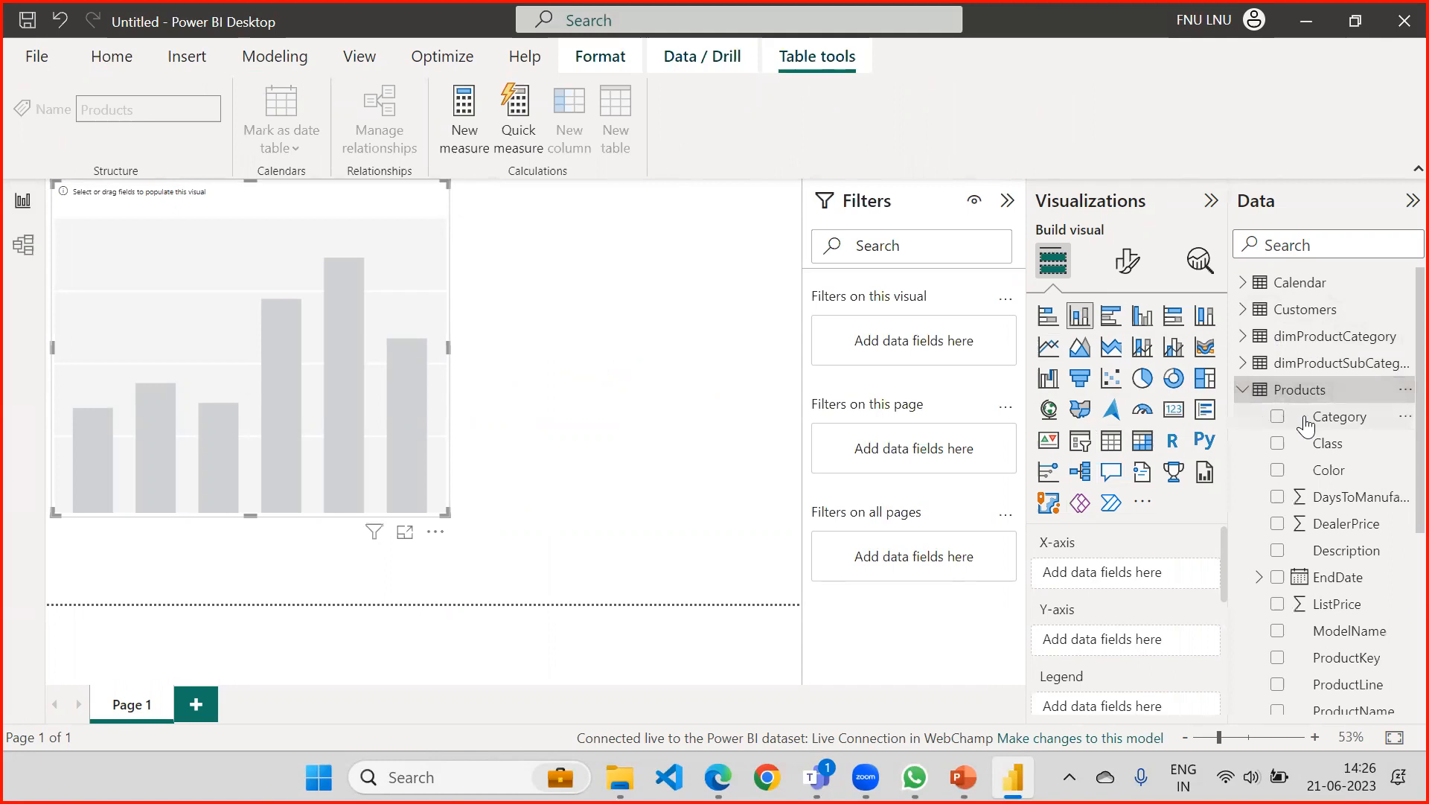
{"action": "left_click_drag", "start_coordinate": [1351, 421], "coordinate": [238, 302]}
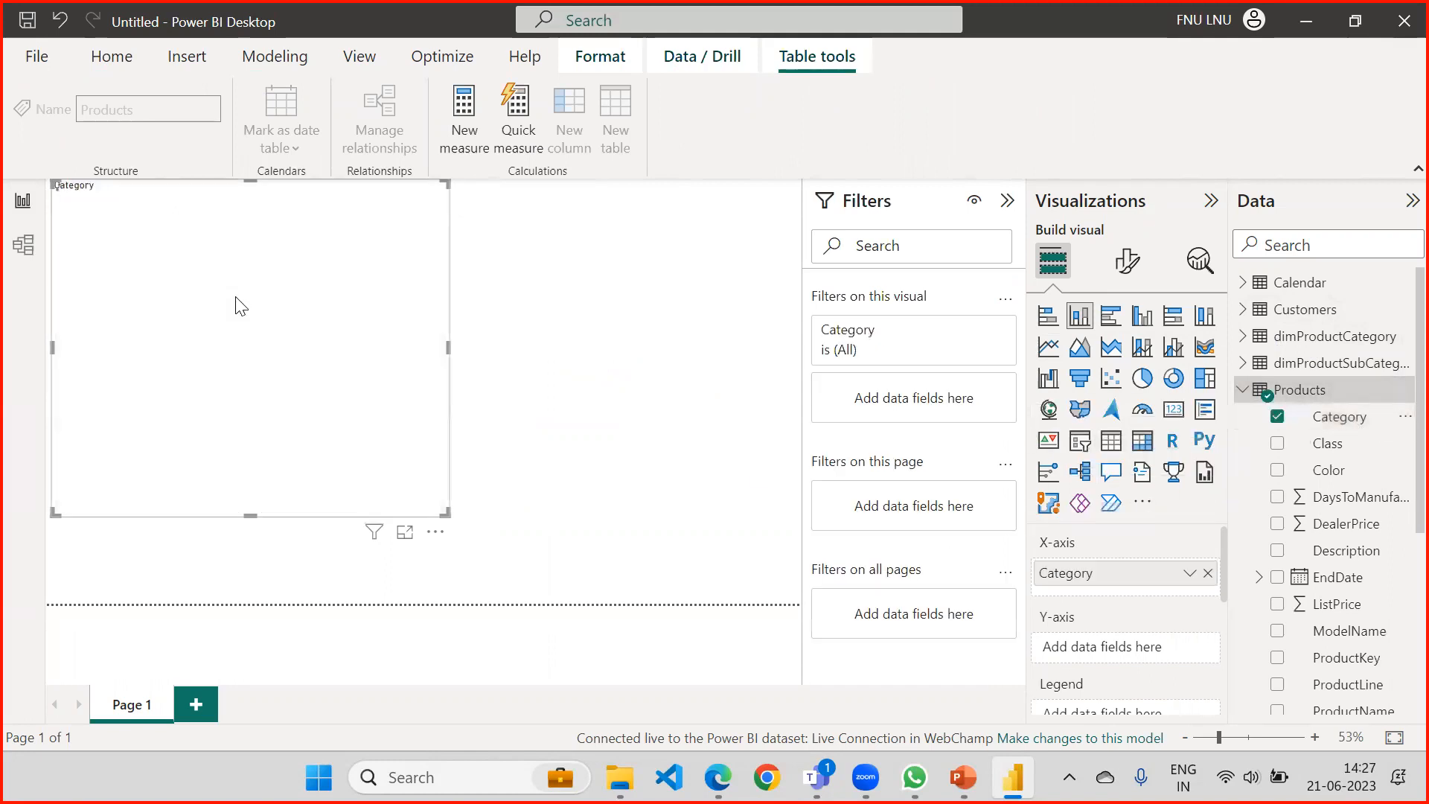
{"action": "left_click_drag", "start_coordinate": [448, 347], "coordinate": [490, 361]}
{"action": "left_click_drag", "start_coordinate": [610, 363], "coordinate": [616, 348]}
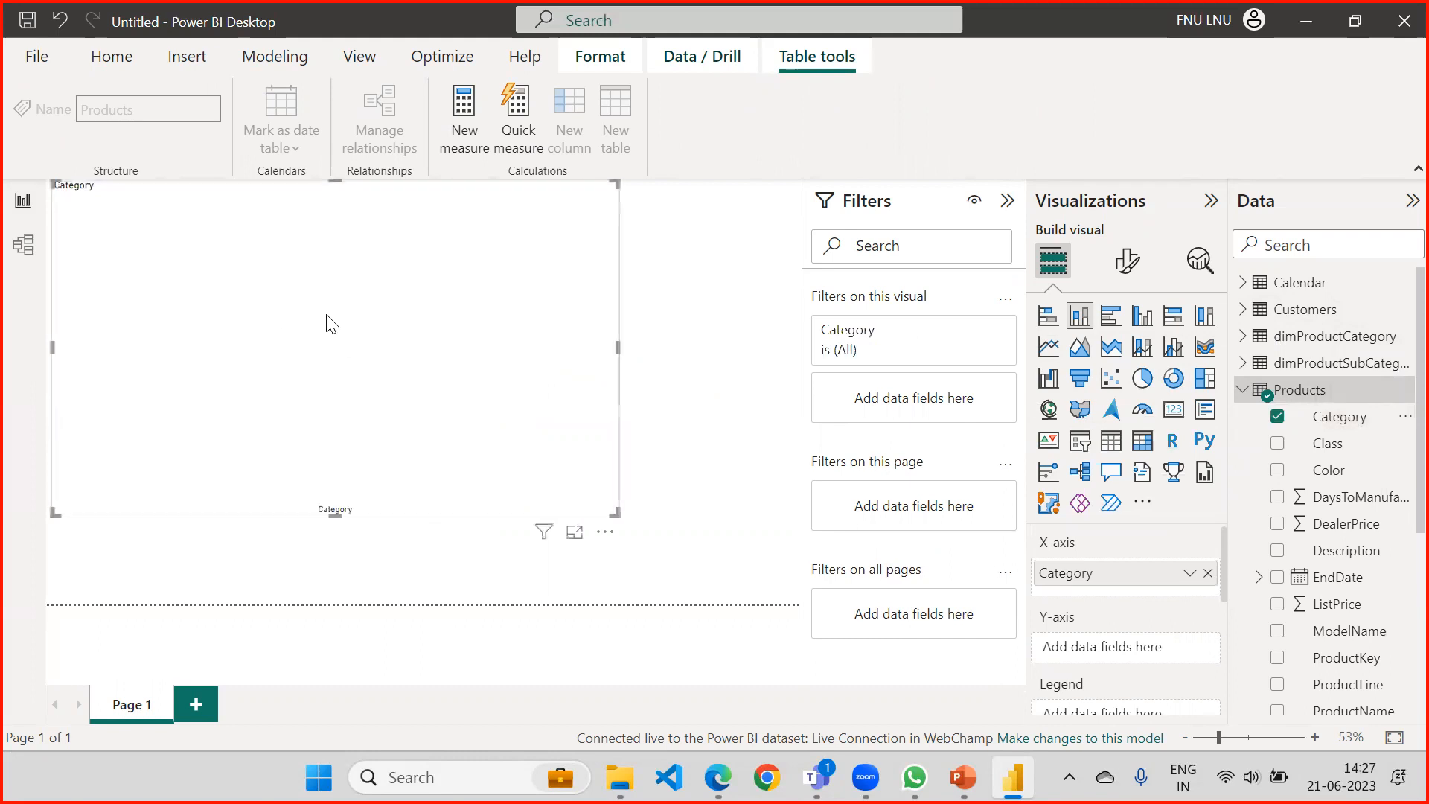
Add SalesAmount from the Sales table to the chart as its Y-axis value.
{"action": "left_click", "coordinate": [1242, 390]}
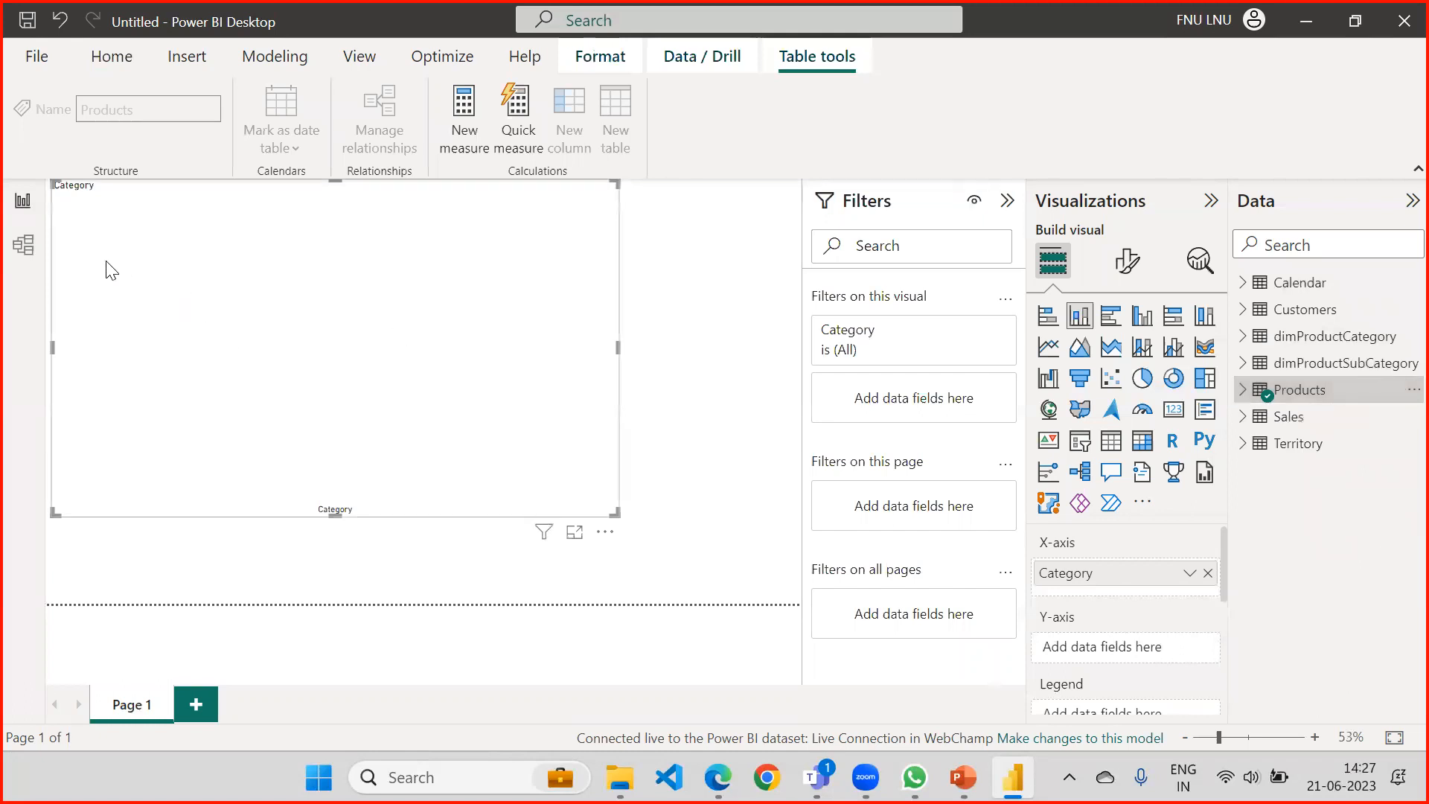
{"action": "left_click", "coordinate": [1243, 417]}
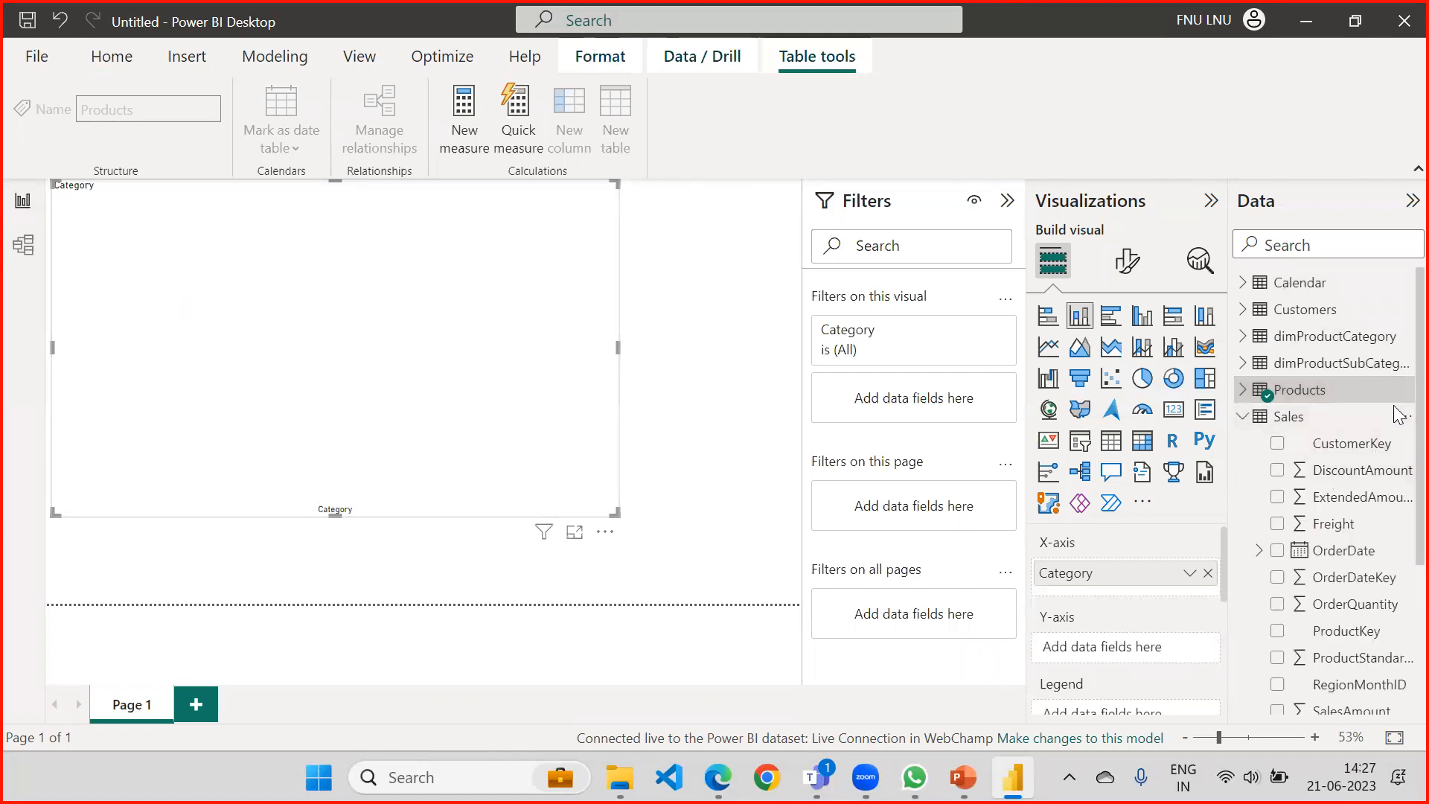
{"action": "scroll", "coordinate": [1393, 417], "scroll_direction": "down", "scroll_amount": 5}
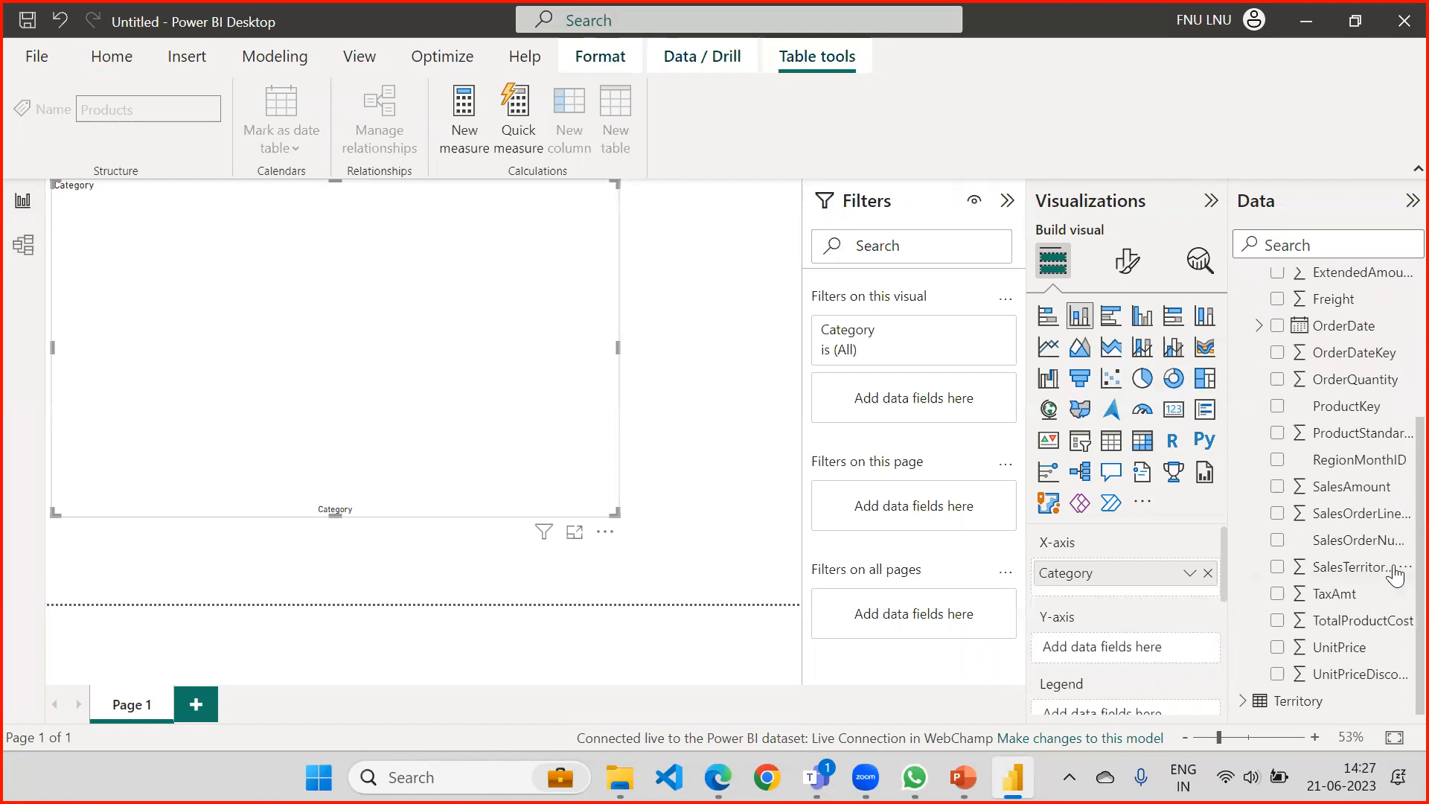
{"action": "left_click_drag", "start_coordinate": [1353, 493], "coordinate": [417, 346]}
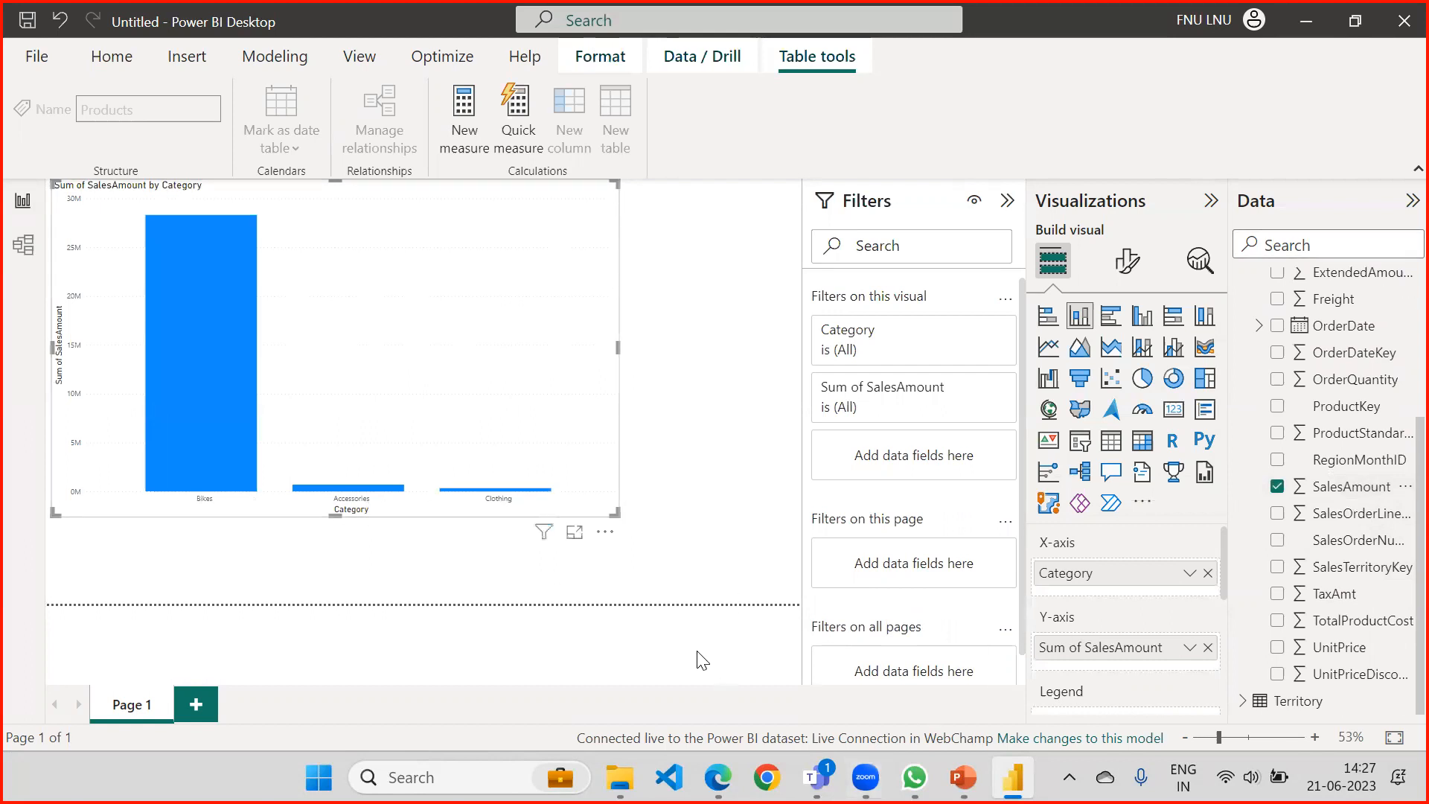
Glance at the WebChamp workspace in the browser, return to the report and enlarge the chart to the page's lower edge.
{"action": "left_click", "coordinate": [718, 777]}
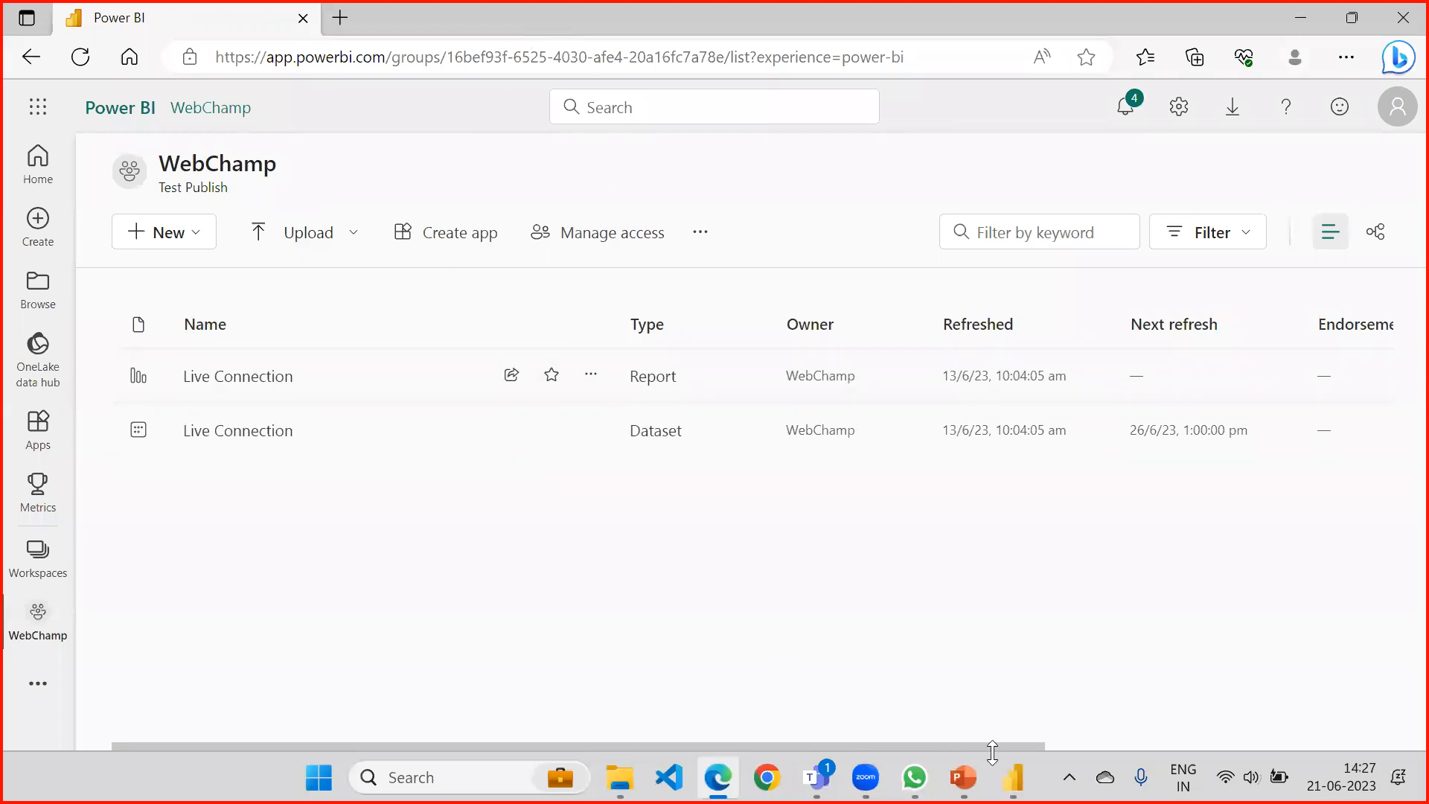
{"action": "left_click", "coordinate": [1013, 777]}
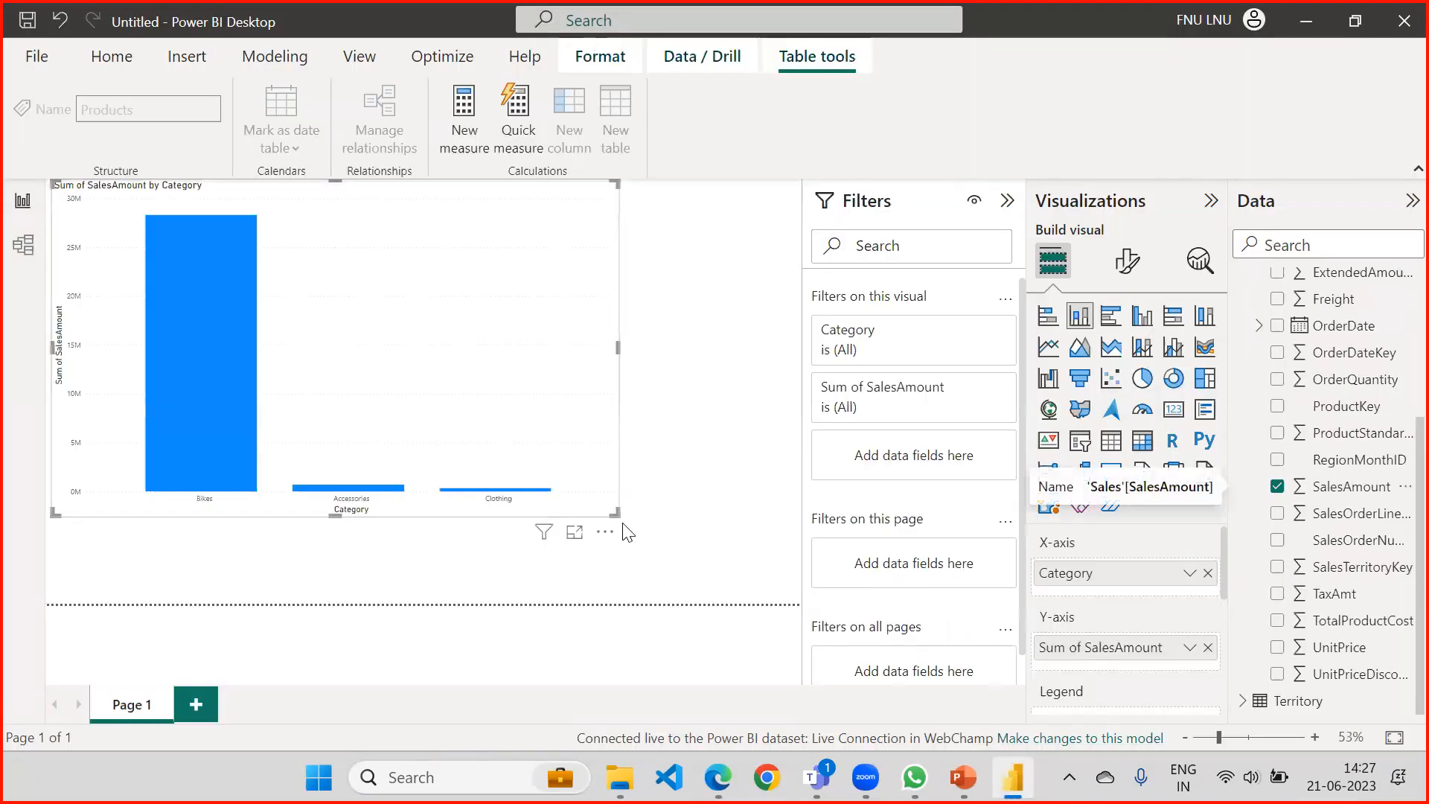
{"action": "left_click_drag", "start_coordinate": [615, 511], "coordinate": [727, 601]}
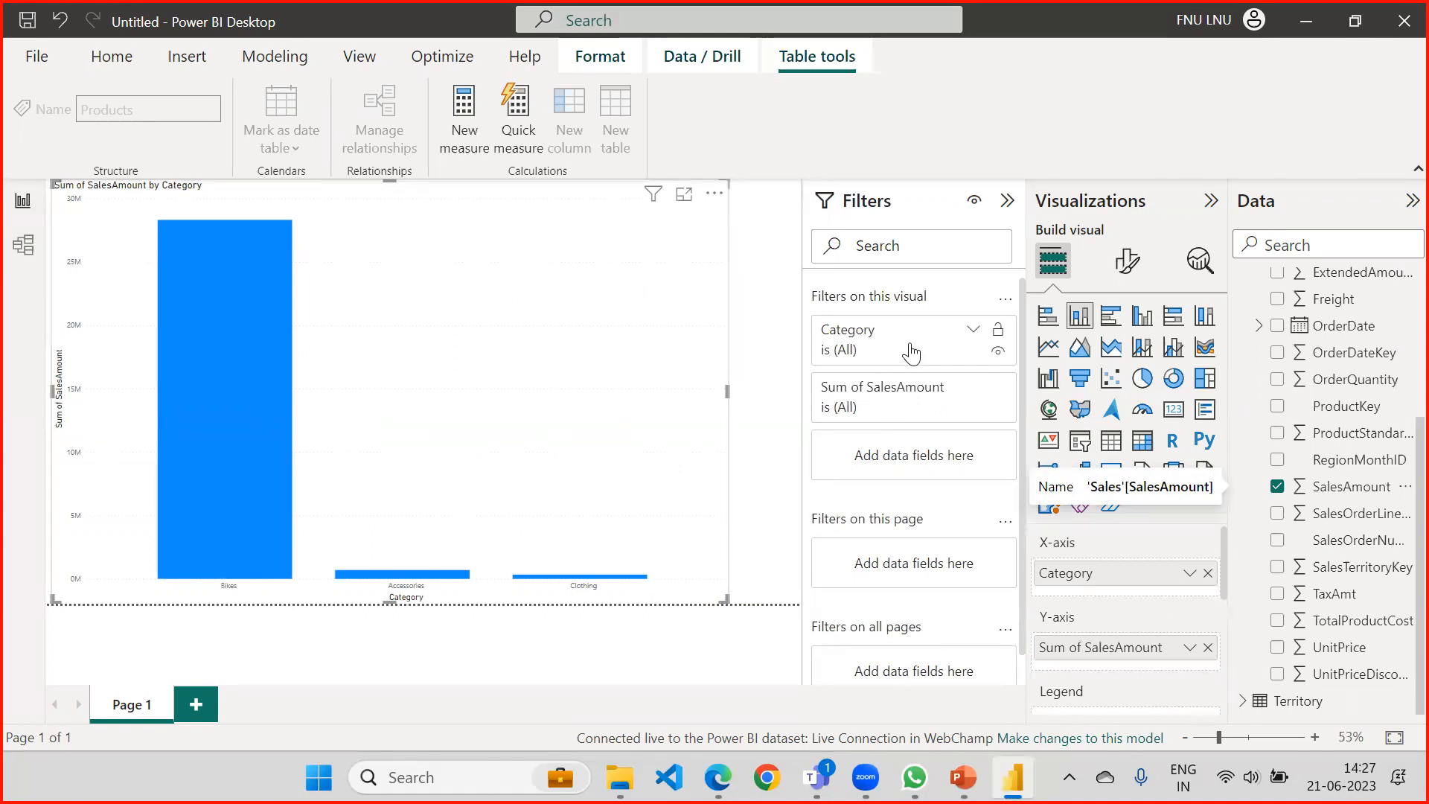
Filter the chart by Category so that only Accessories stays included, excluding Bikes, Clothing and Components, and collapse the filter.
{"action": "left_click", "coordinate": [973, 332]}
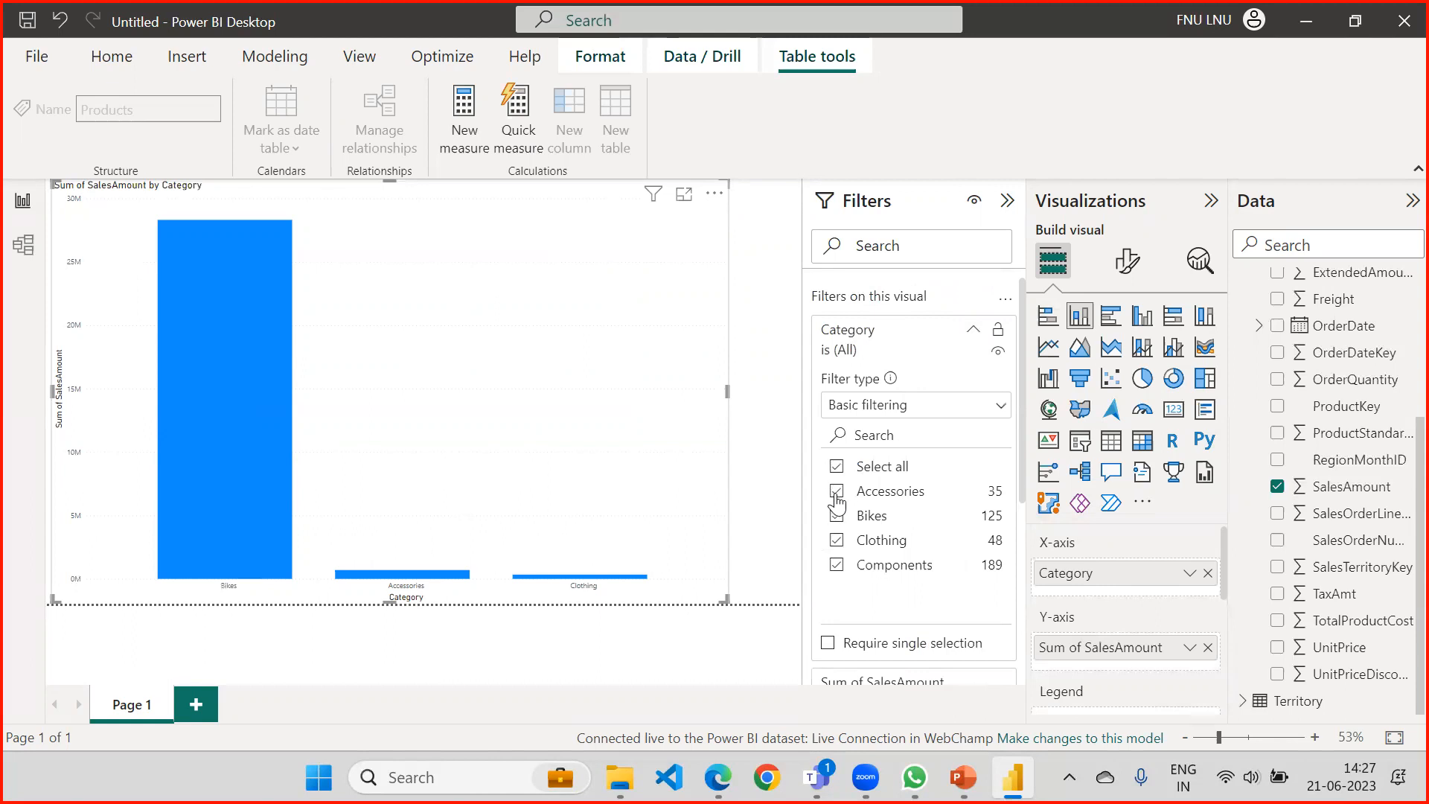
{"action": "left_click", "coordinate": [835, 518]}
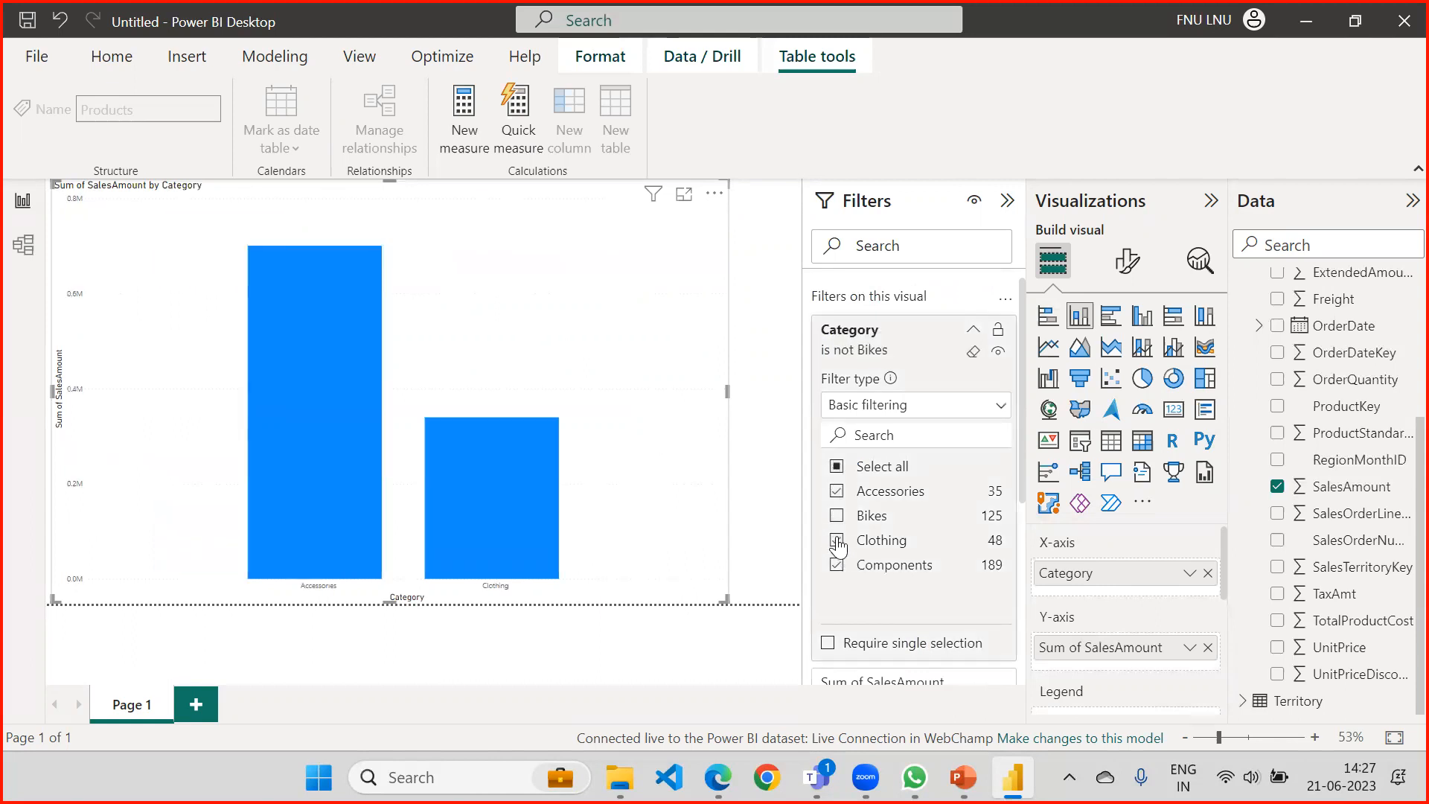
{"action": "left_click", "coordinate": [836, 541]}
{"action": "left_click", "coordinate": [837, 566]}
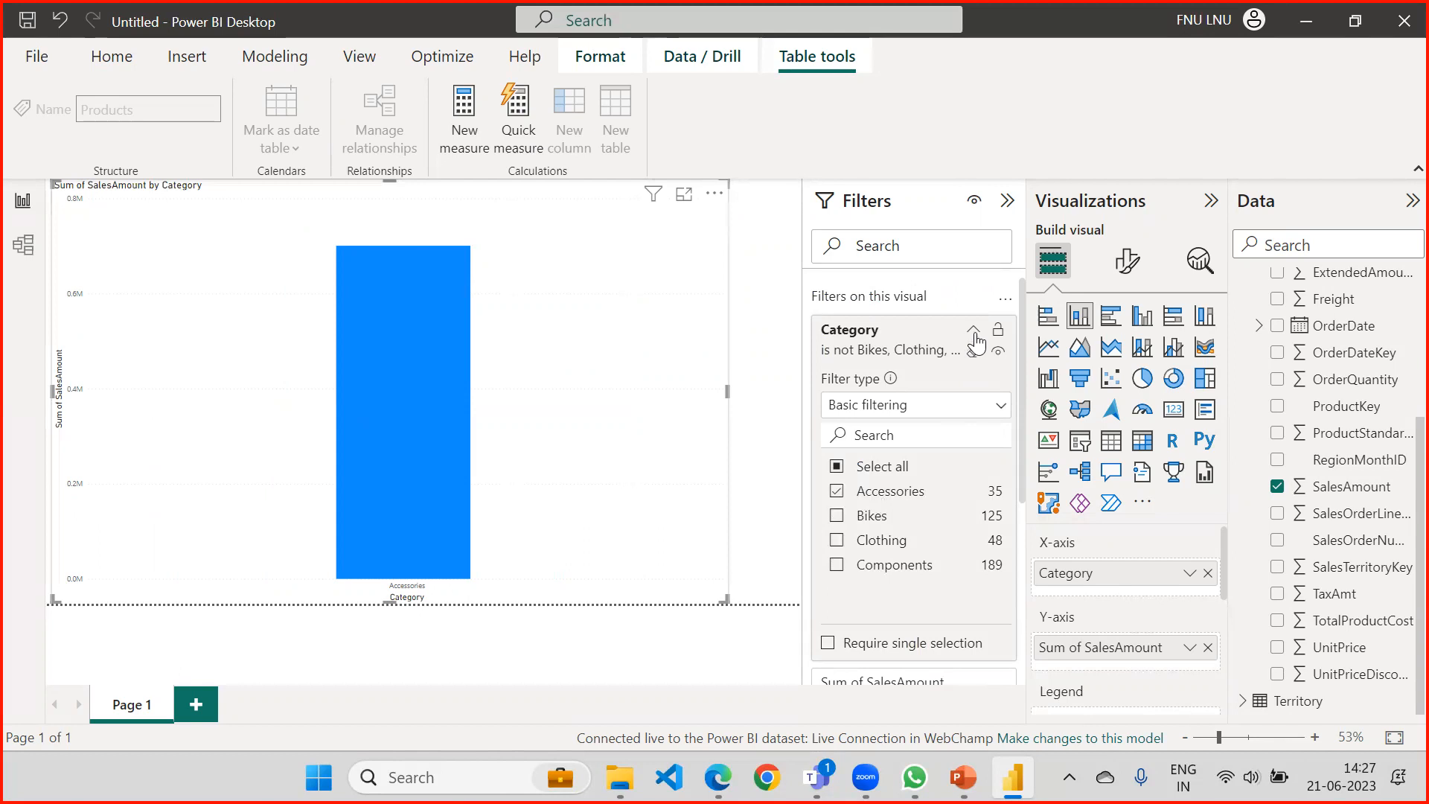
{"action": "left_click", "coordinate": [973, 330]}
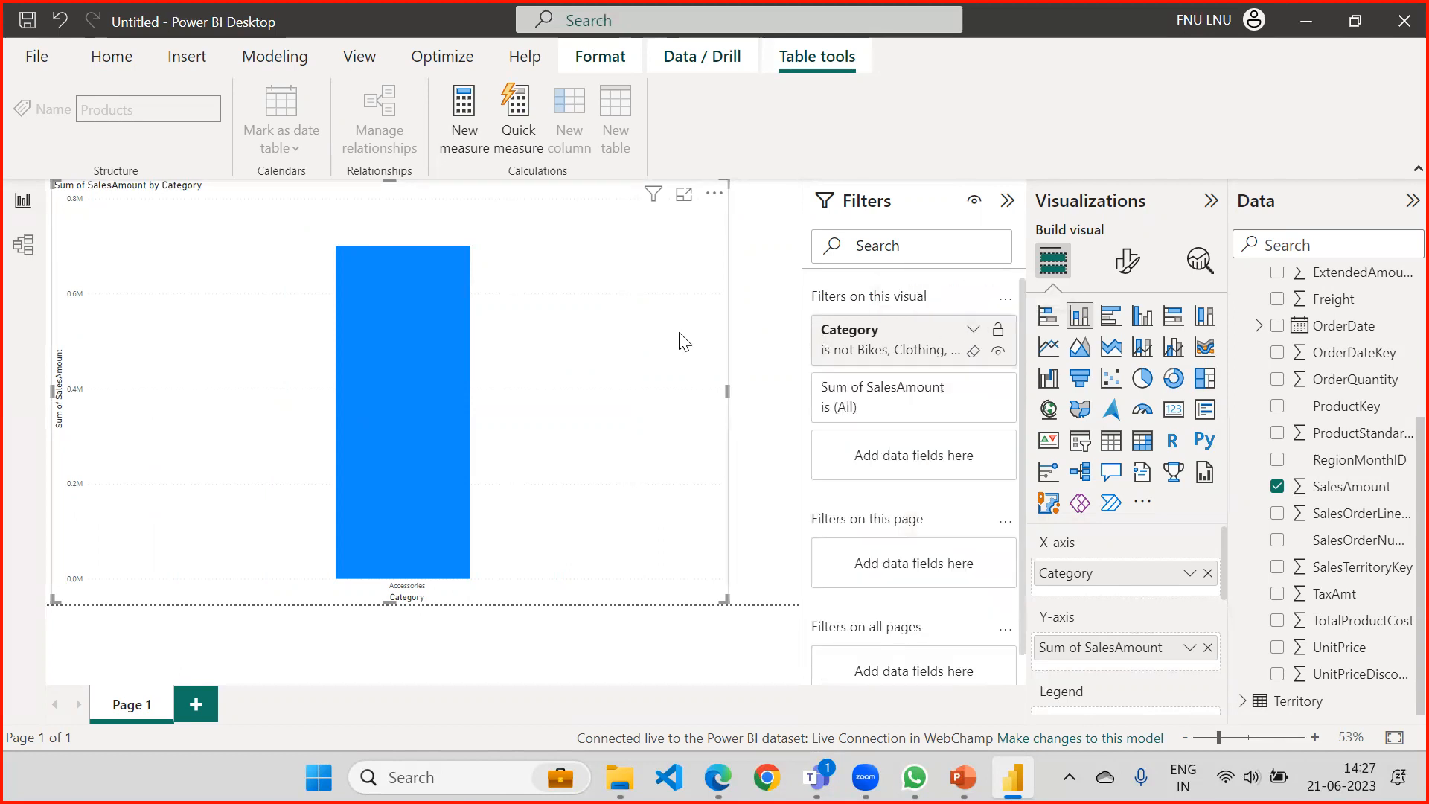
{"action": "left_click", "coordinate": [632, 330]}
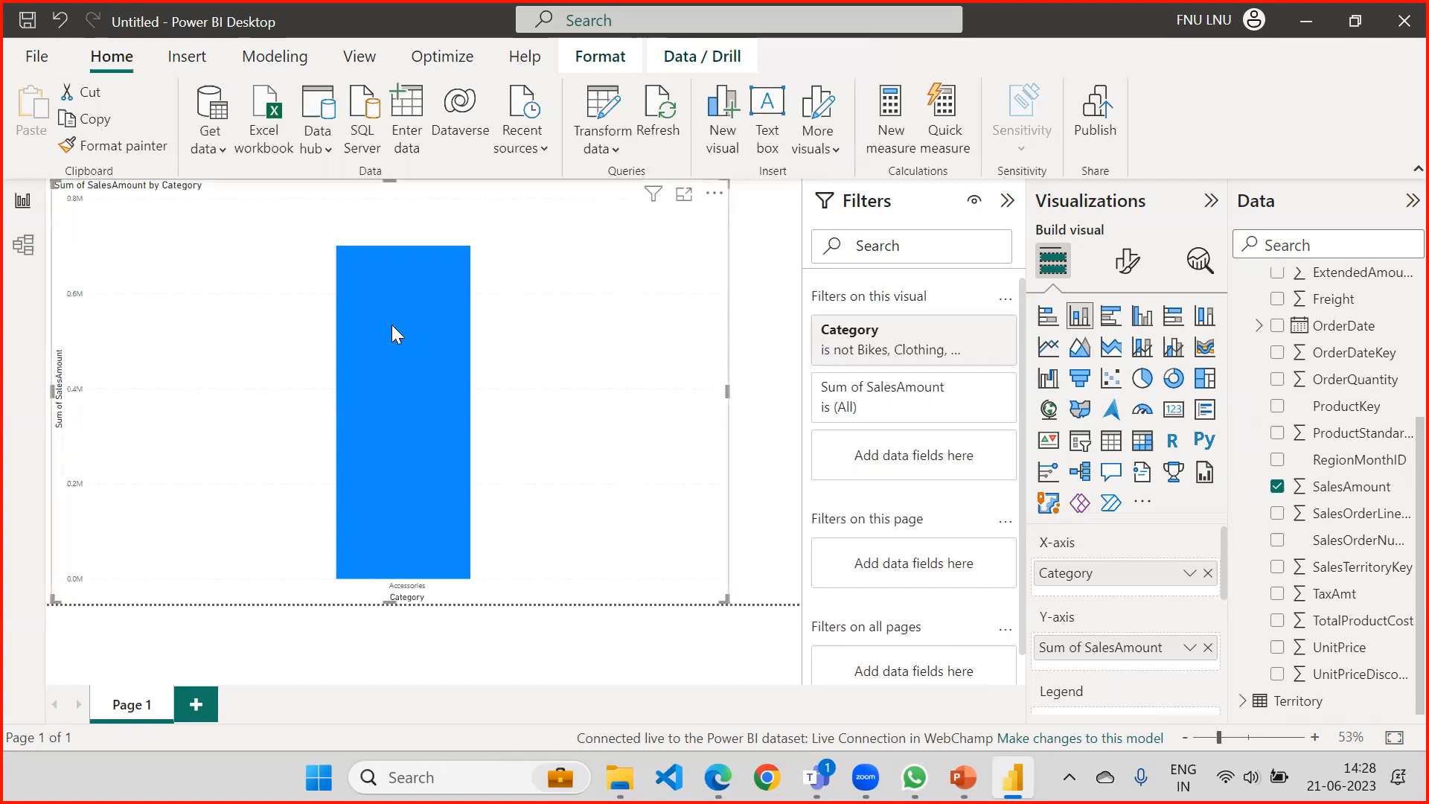
Look over the dataset's model diagram, and switch to PowerPoint to show the slide comparing Import, Direct Query and Live Connection.
{"action": "left_click", "coordinate": [26, 250]}
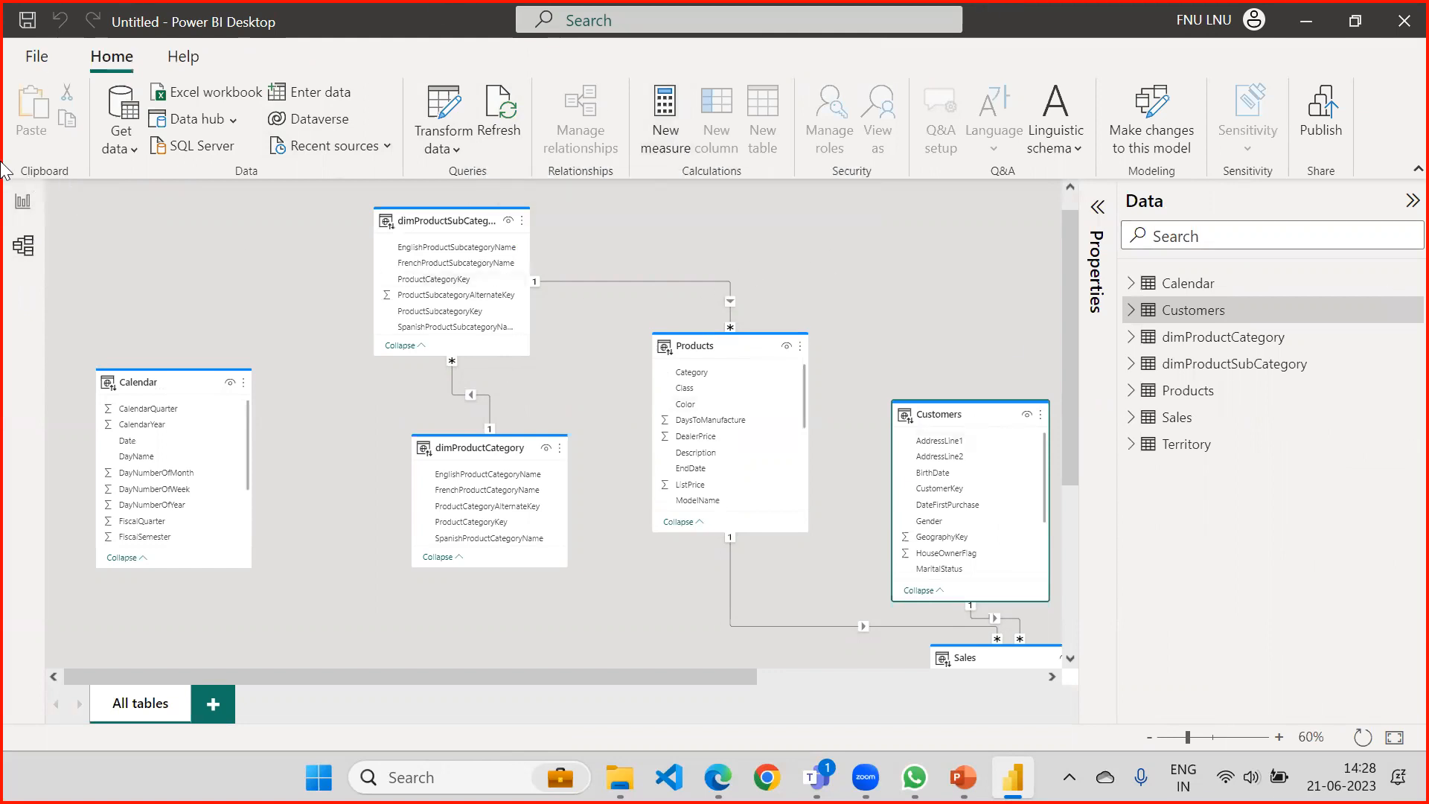
{"action": "left_click", "coordinate": [21, 202]}
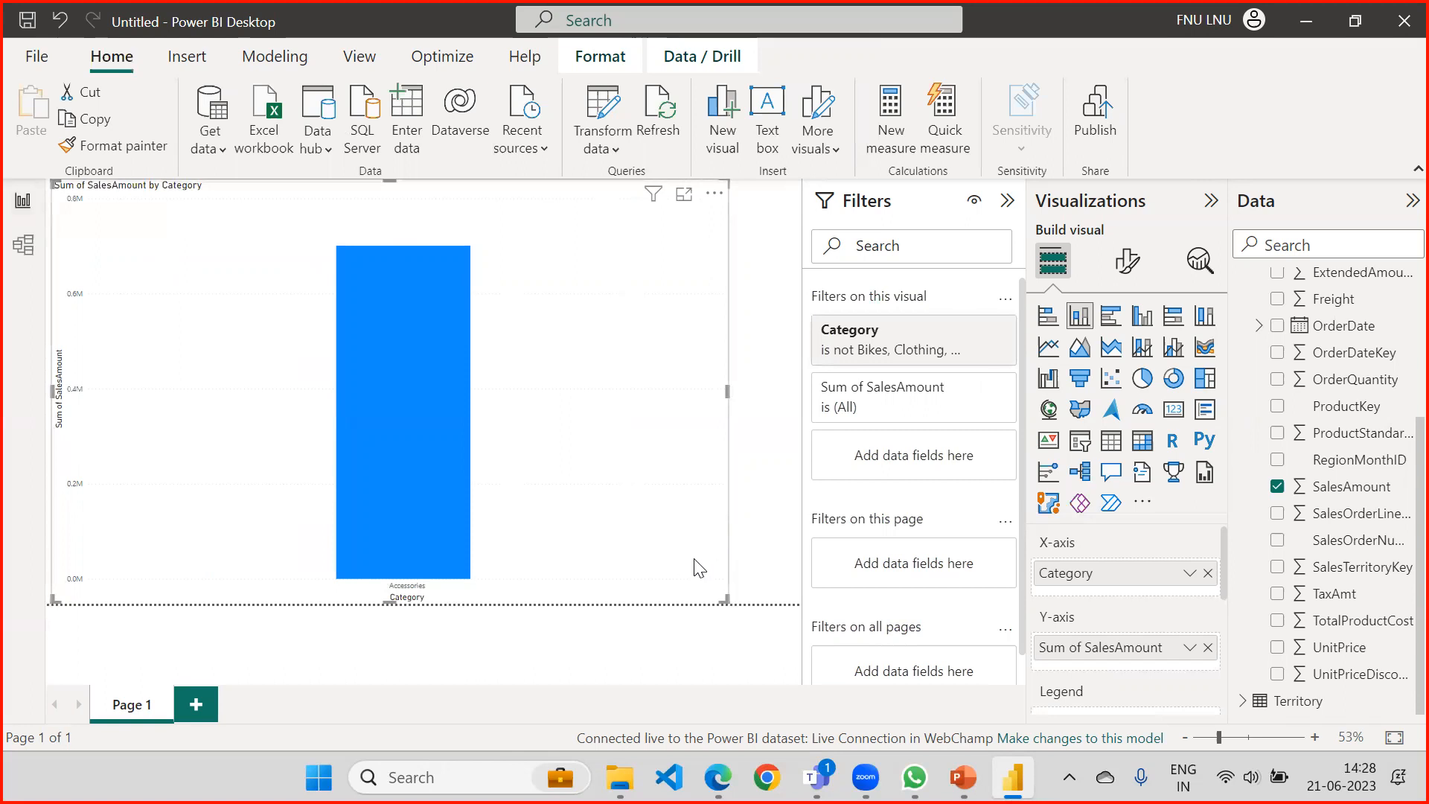
{"action": "left_click", "coordinate": [963, 777]}
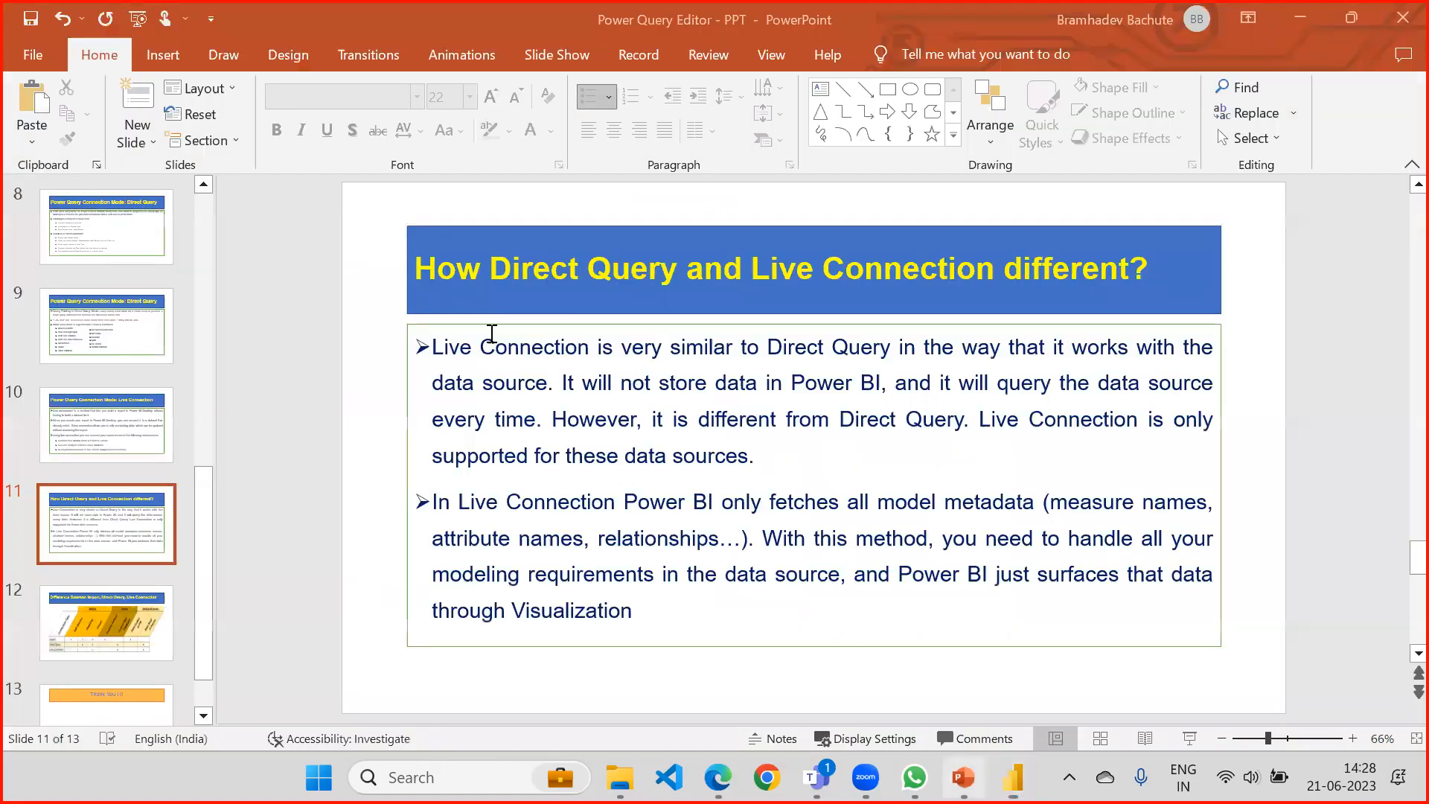
{"action": "left_click", "coordinate": [107, 621]}
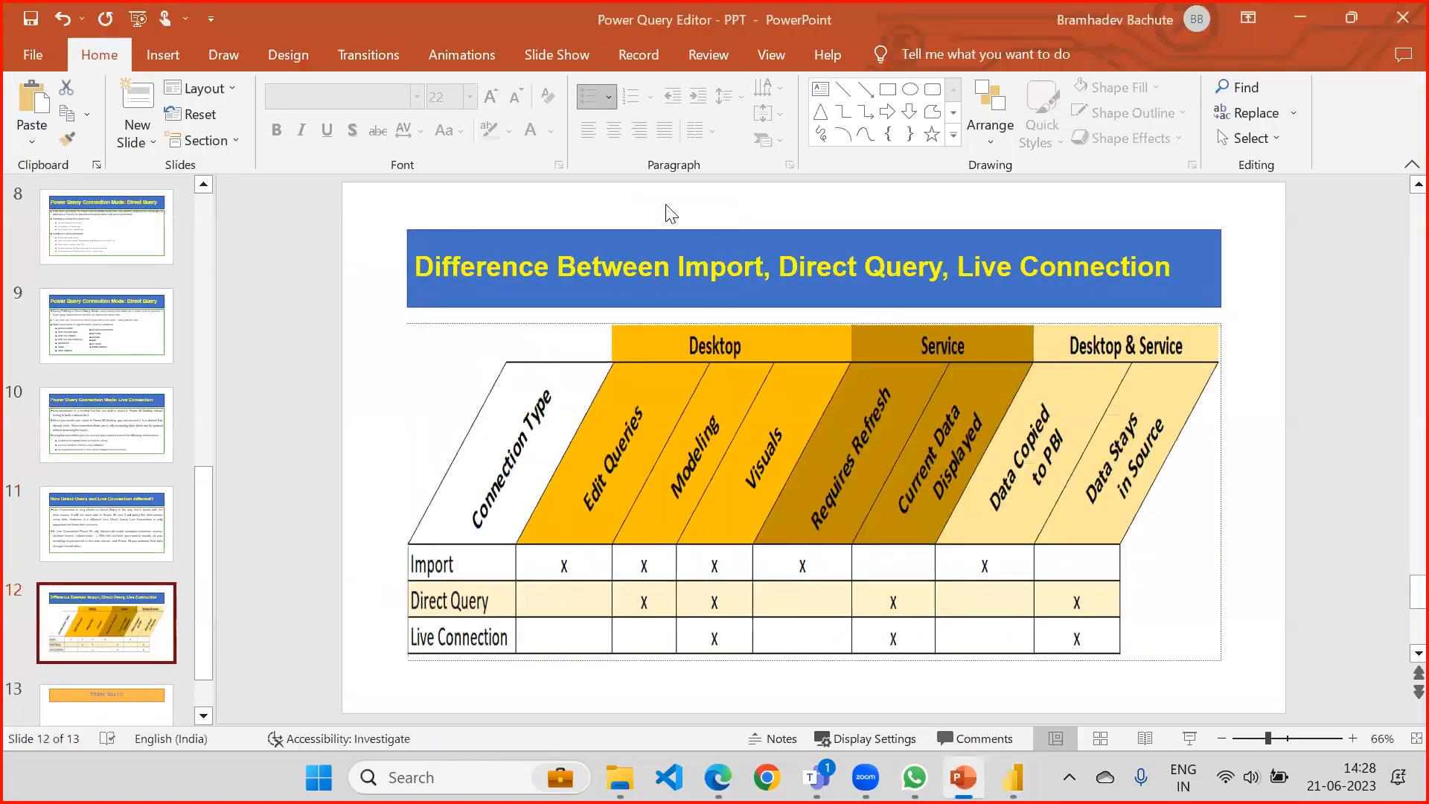